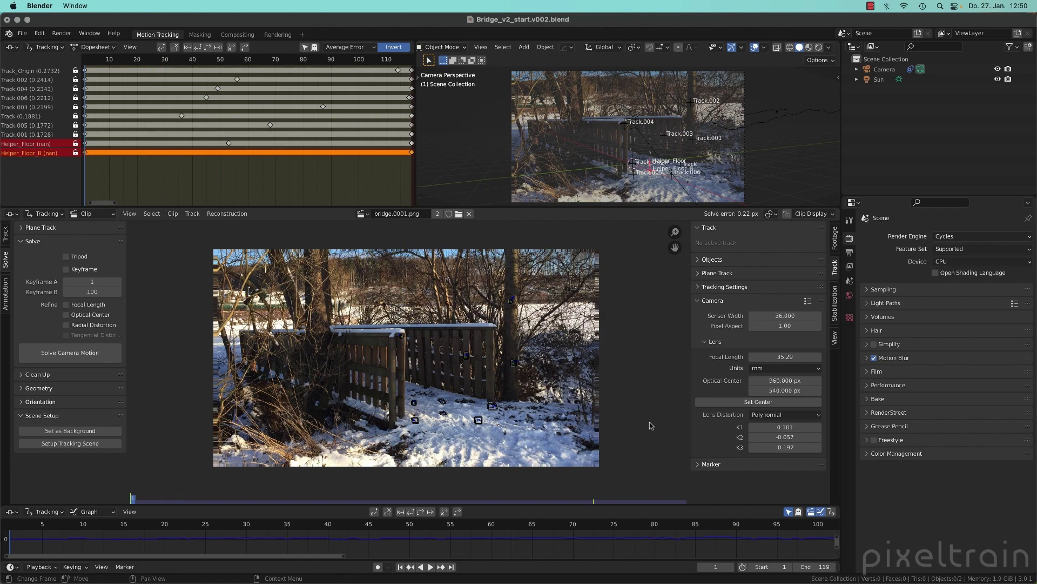
Step: Play back the tracked bridge clip and compare it with Render Undistorted switched off and on
key(space)
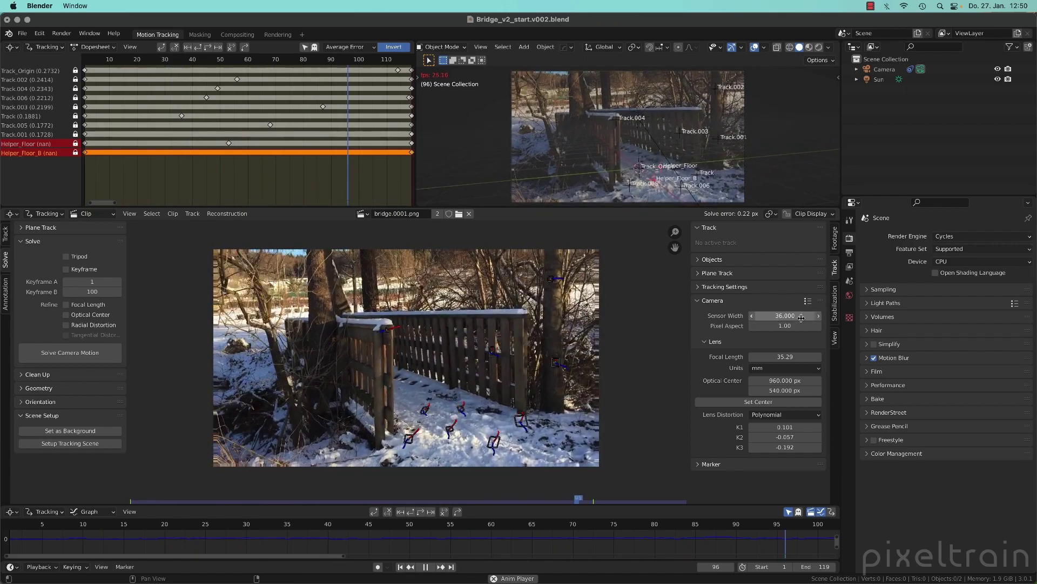
key(space)
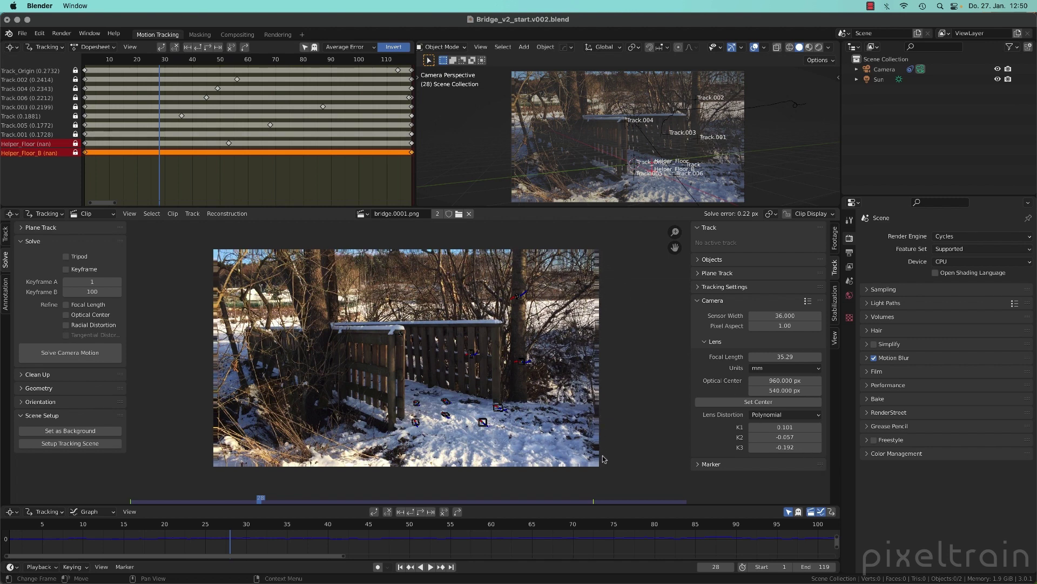
click(823, 214)
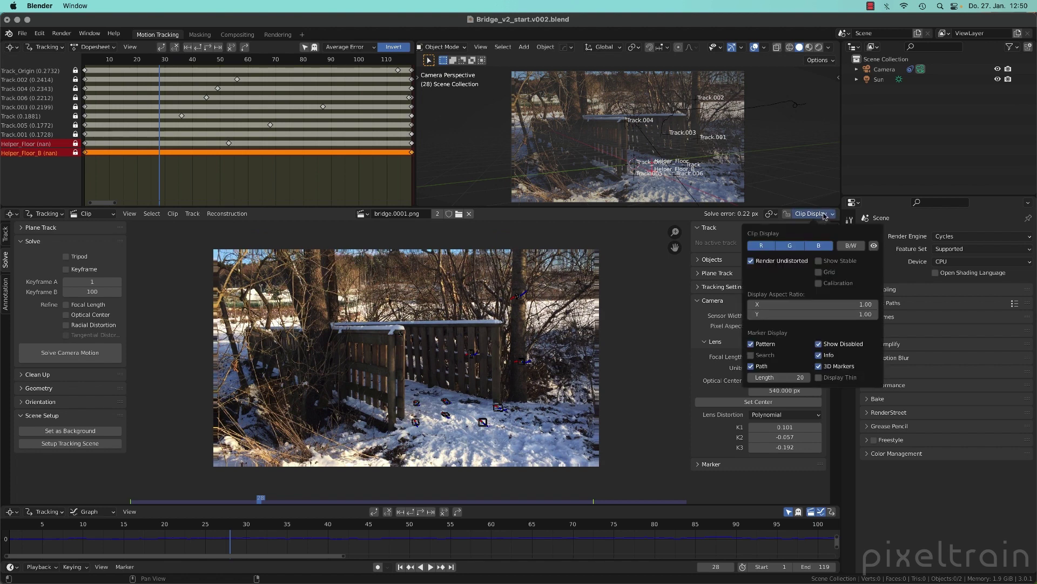
click(753, 262)
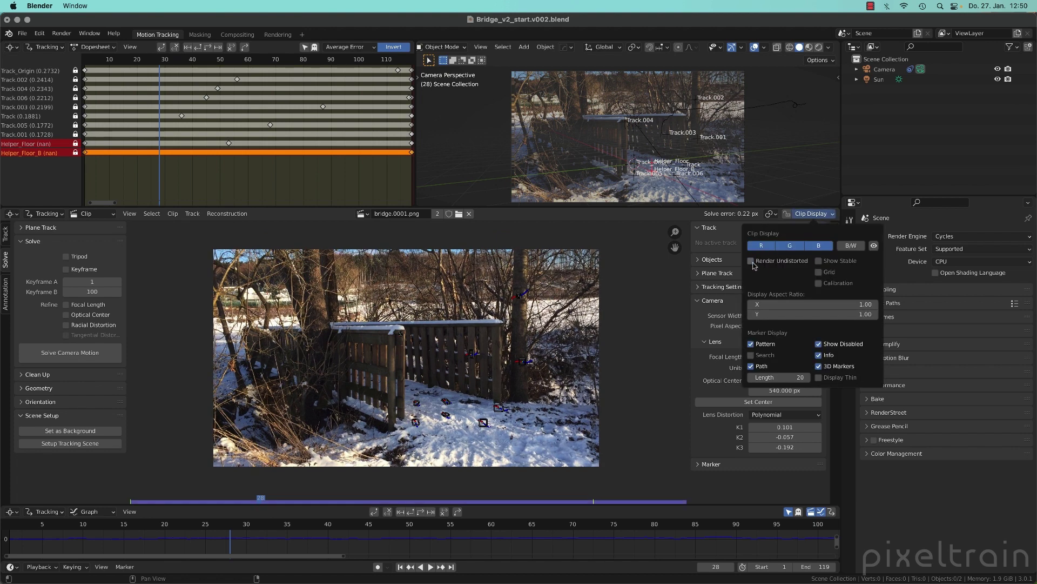
click(753, 262)
click(753, 264)
click(753, 263)
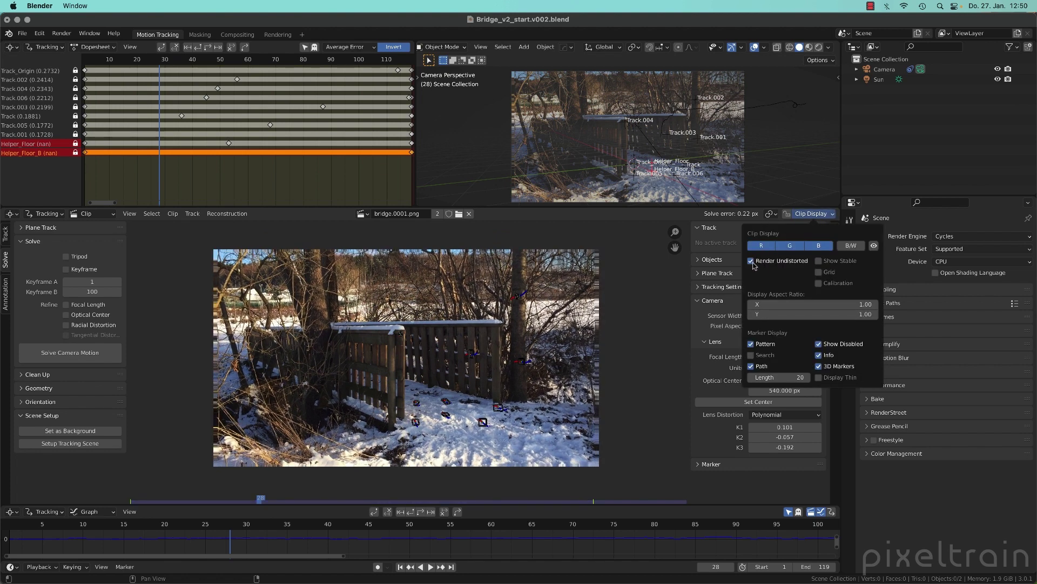
click(753, 264)
click(753, 263)
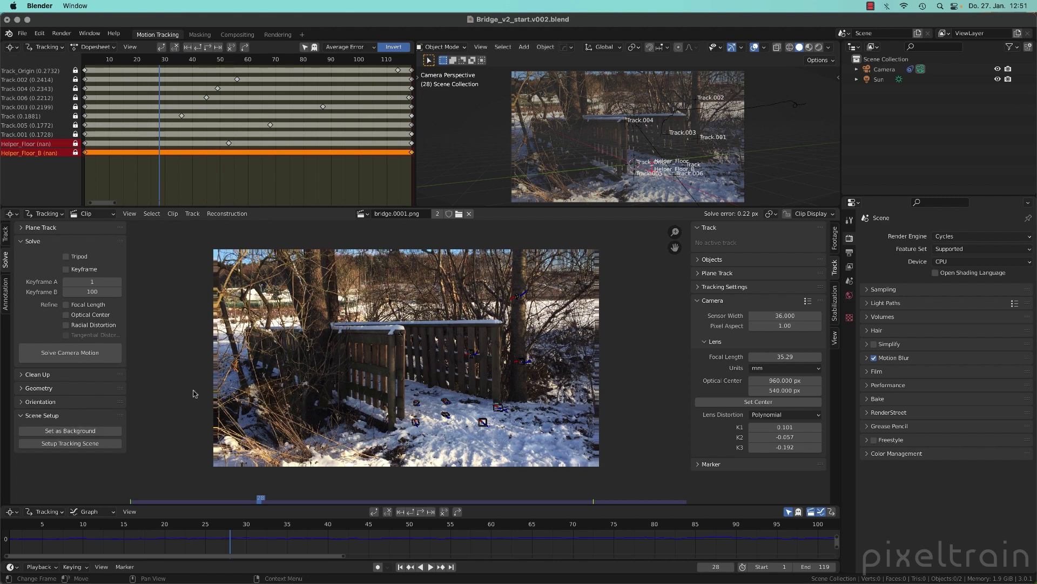
Step: Check the Render Undistorted option of the camera's bridge.0001.png background image by switching it off and on again
click(867, 70)
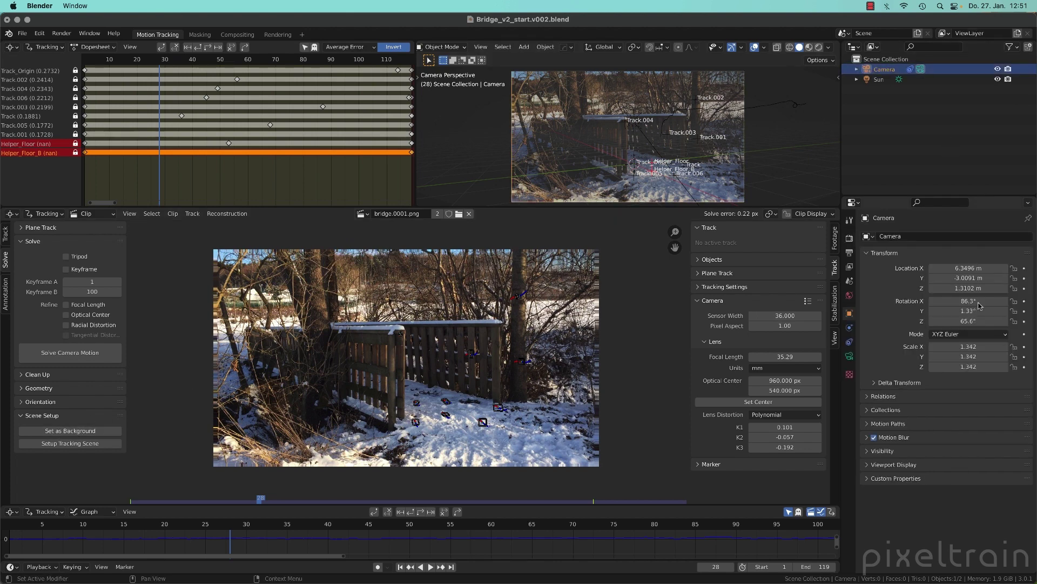
click(849, 356)
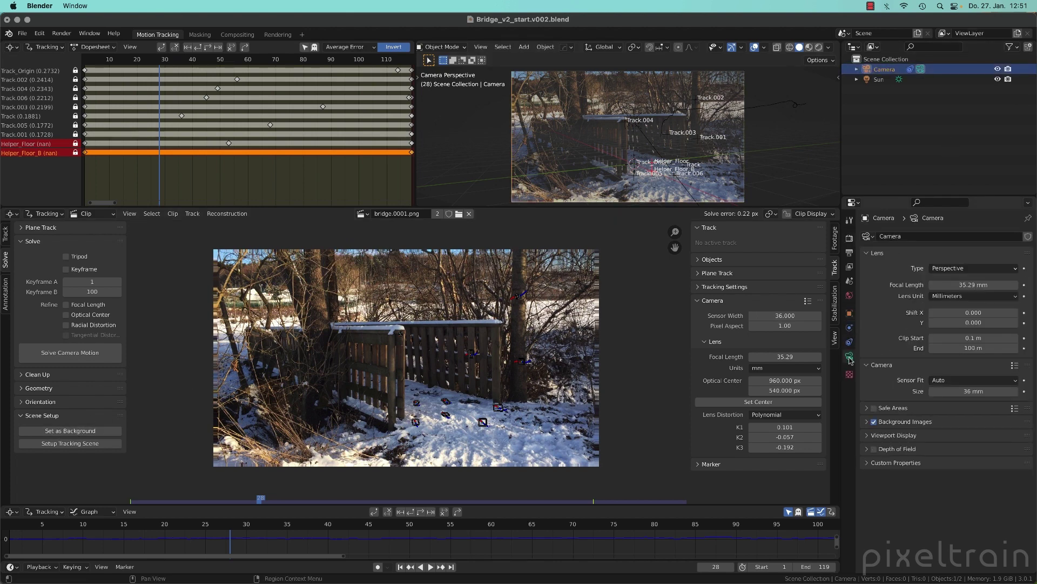
click(867, 422)
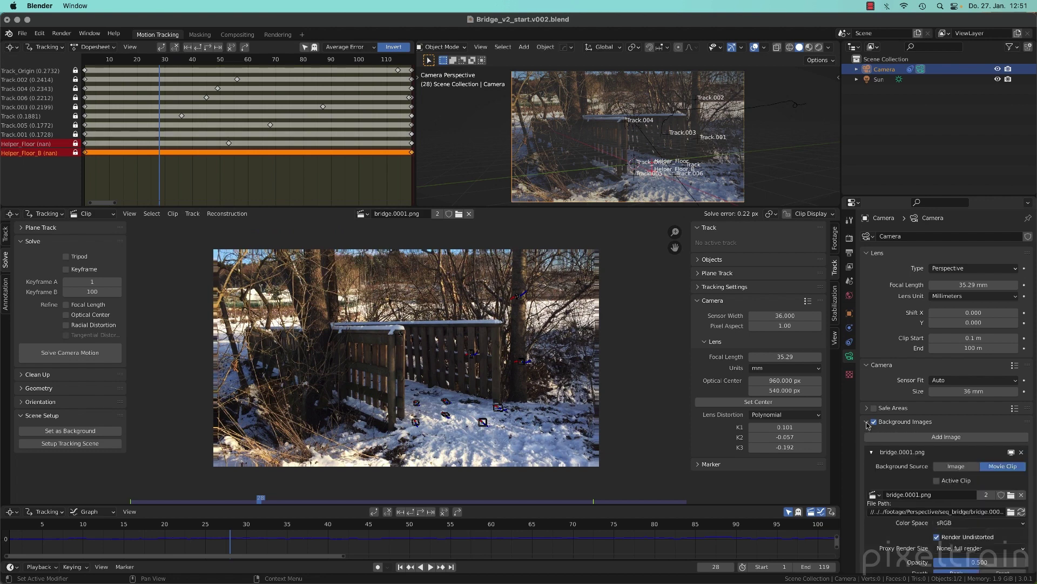
scroll(867, 424, down, 2)
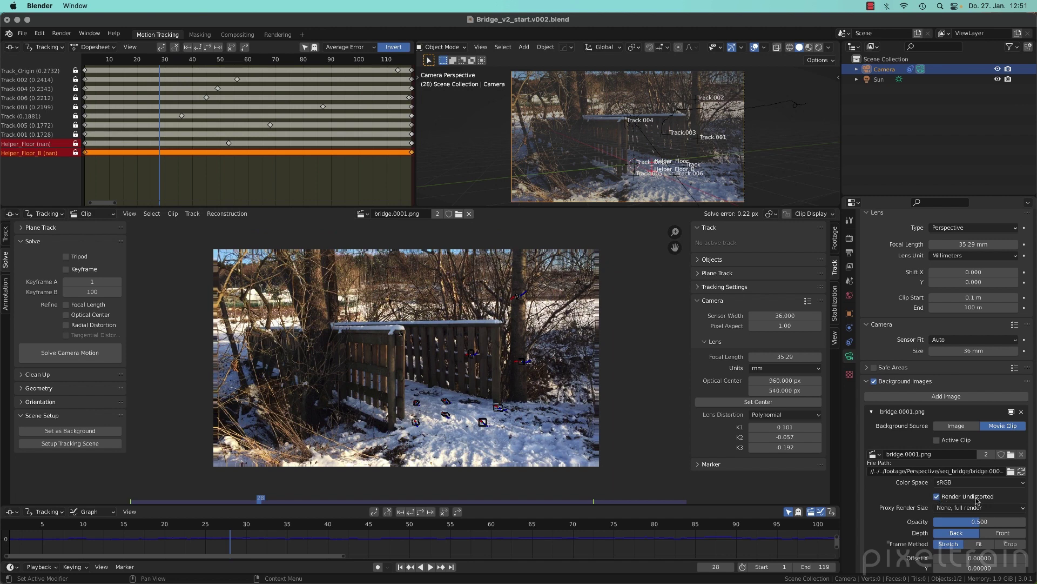
click(938, 498)
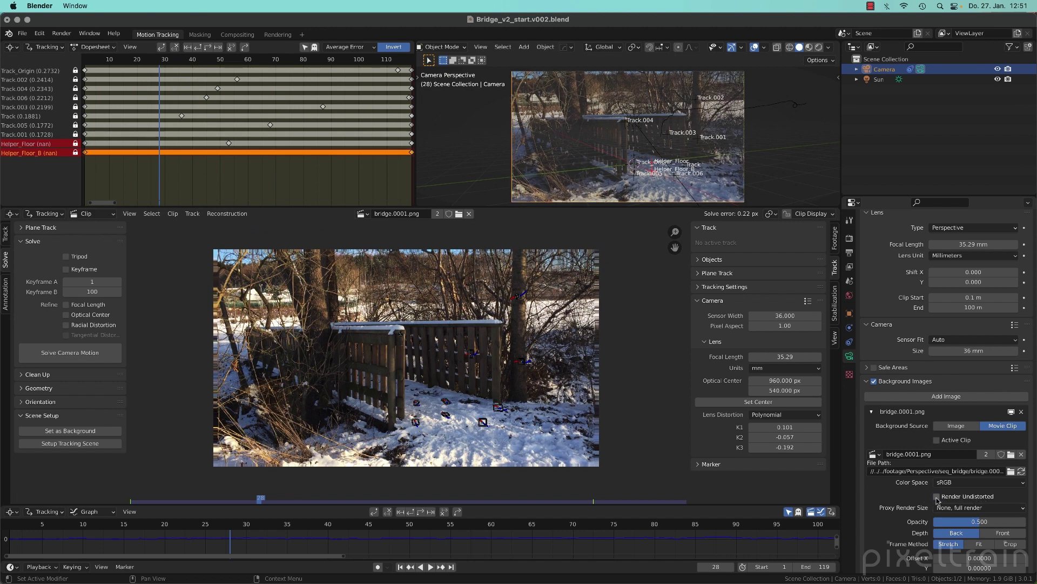
click(938, 497)
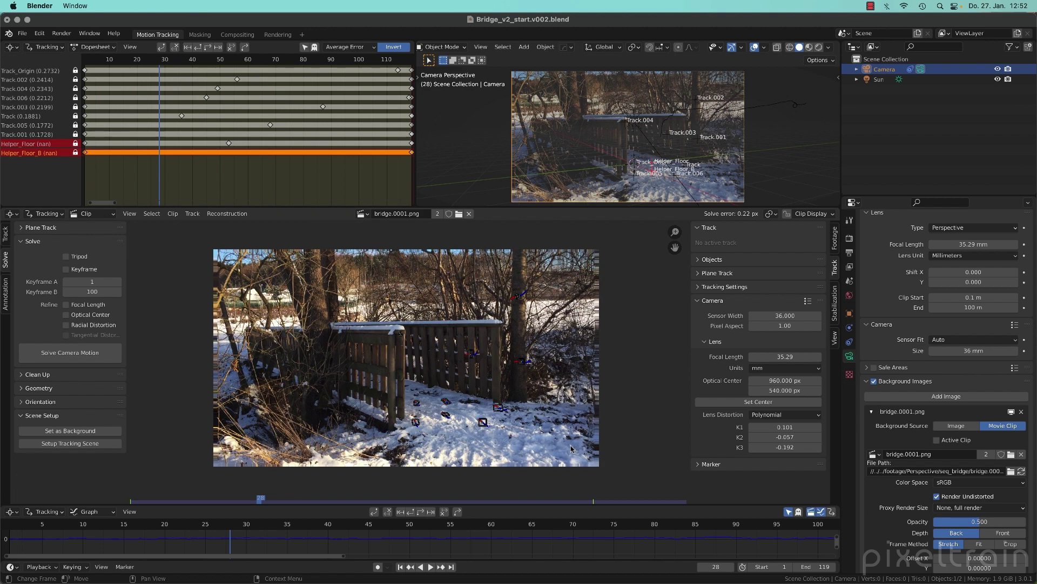
Step: Examine the tracking markers in the clip and the solved camera and track points in the 3D scene
scroll(416, 412, up, 1)
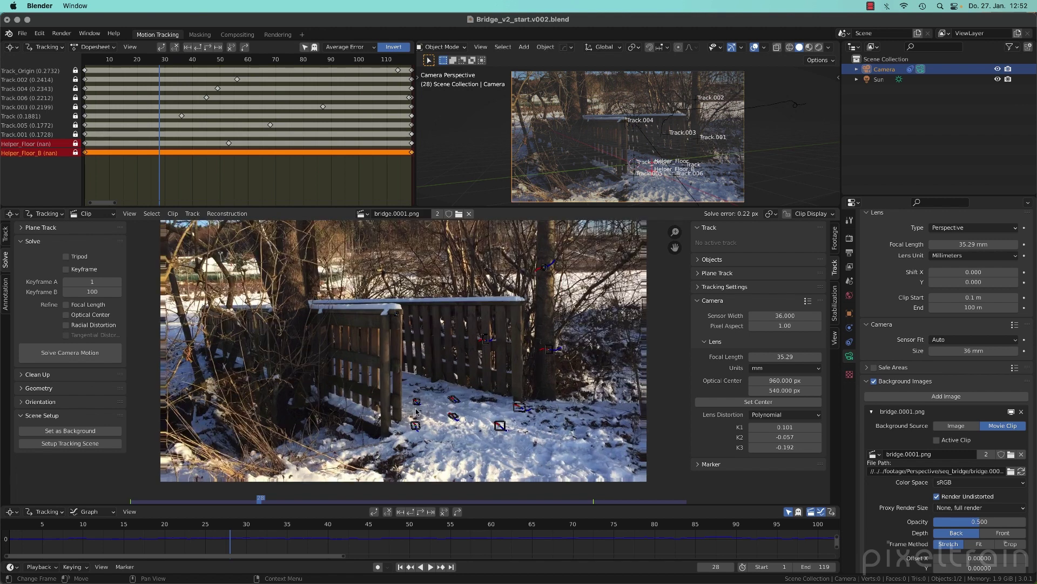
scroll(416, 409, up, 1)
middle_drag(455, 404, 428, 411)
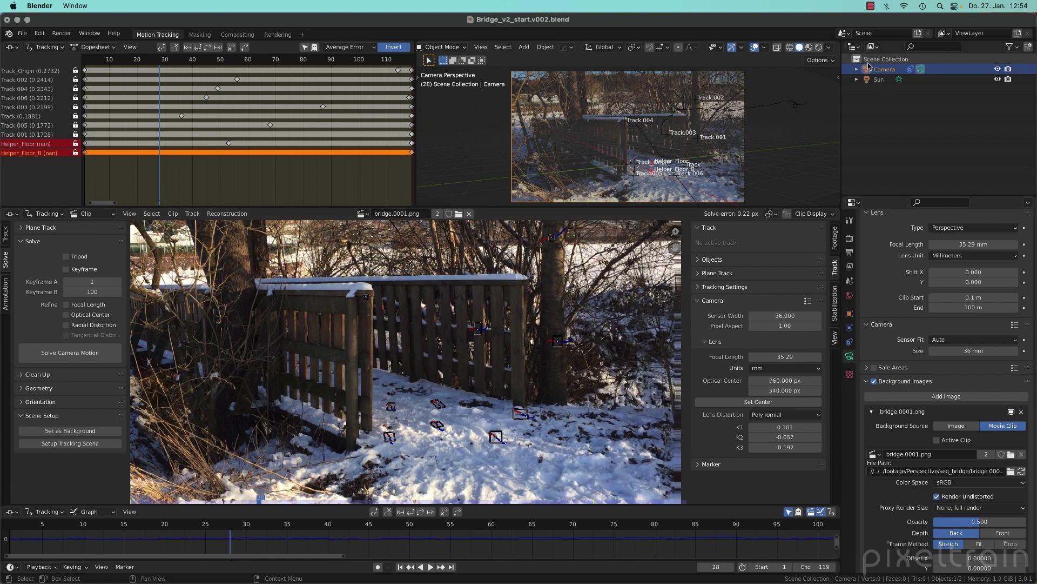
middle_drag(643, 162, 793, 175)
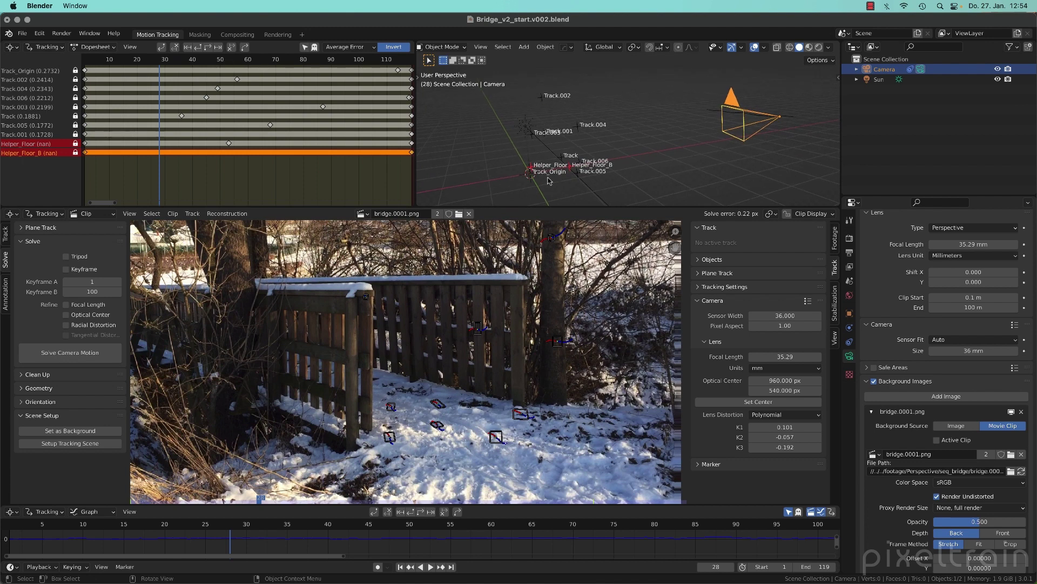
shift+middle_drag(603, 157, 624, 155)
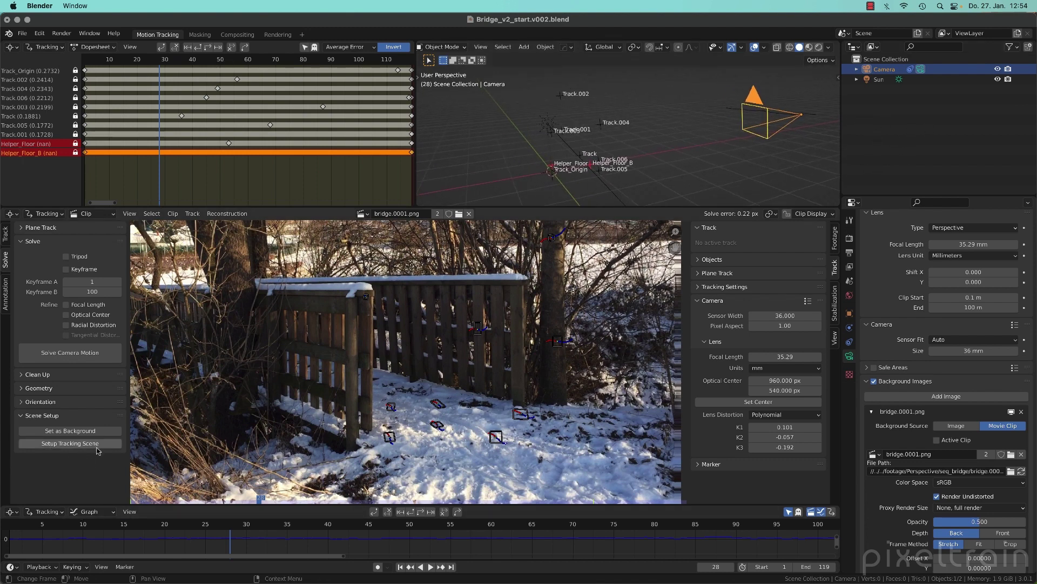
click(871, 411)
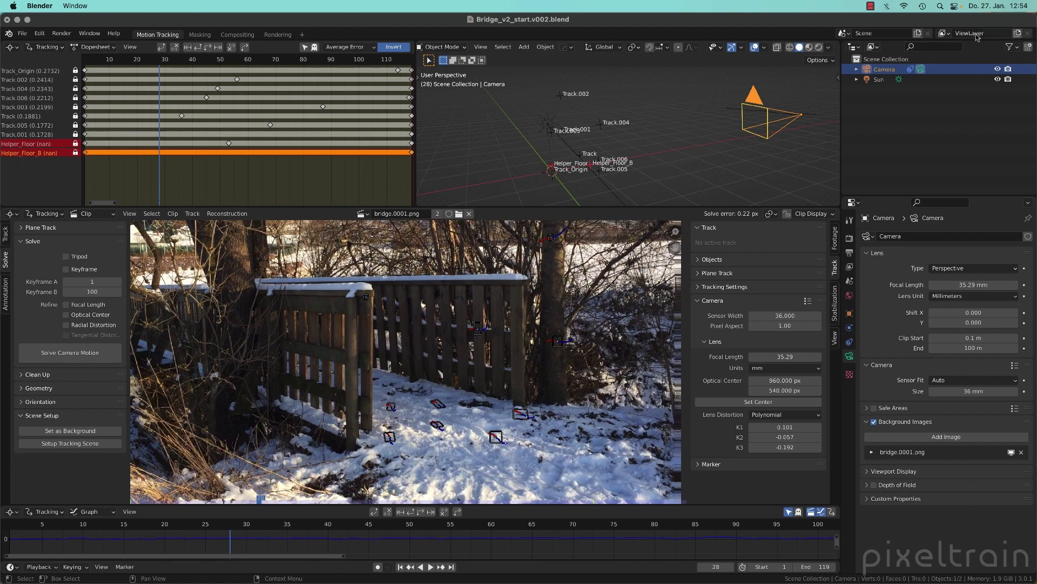
Step: Check the scene's existing view layers and the compositing node tree, returning to the Motion Tracking workspace
click(947, 33)
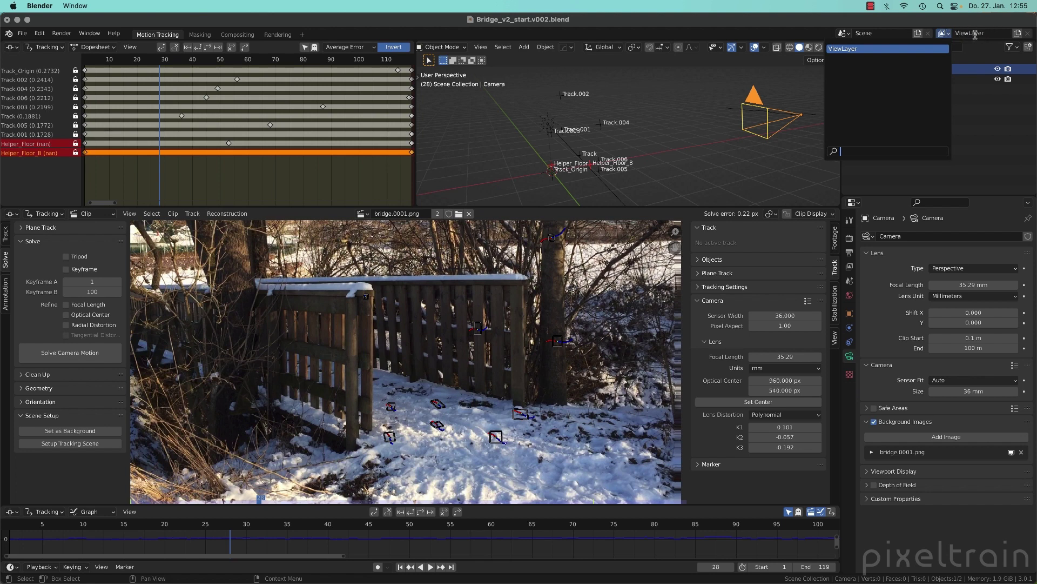
click(982, 114)
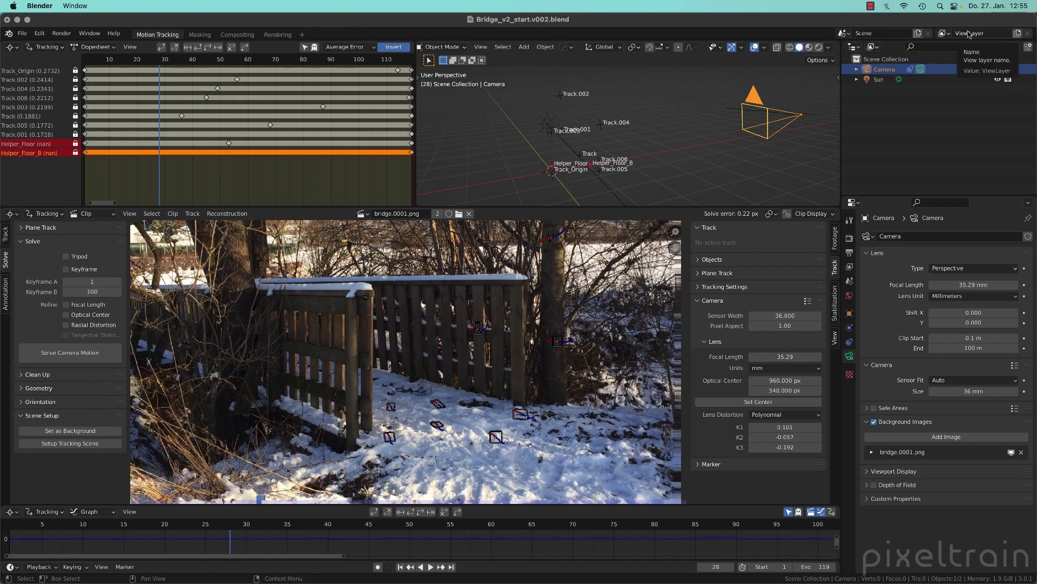
click(242, 35)
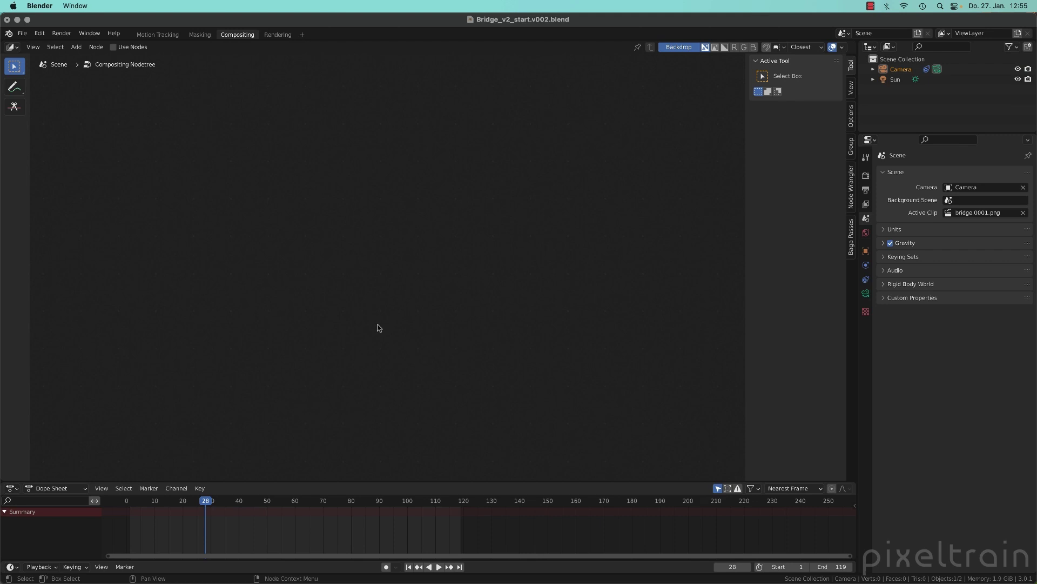
click(158, 34)
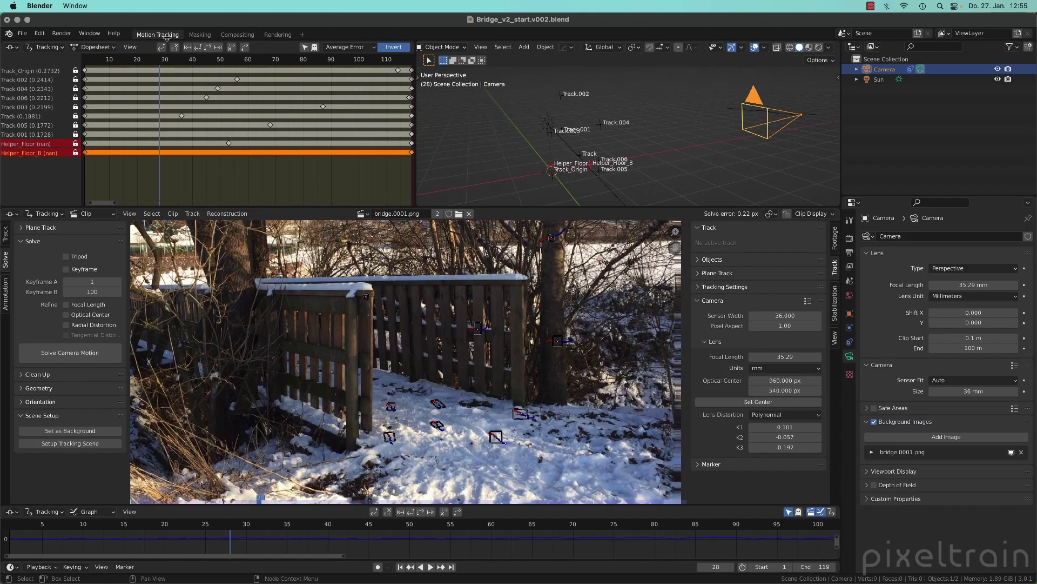
Step: Set up the tracking scene from the solved clip and raise the generated cube 1 m along global Z
click(72, 446)
middle_drag(656, 196, 582, 163)
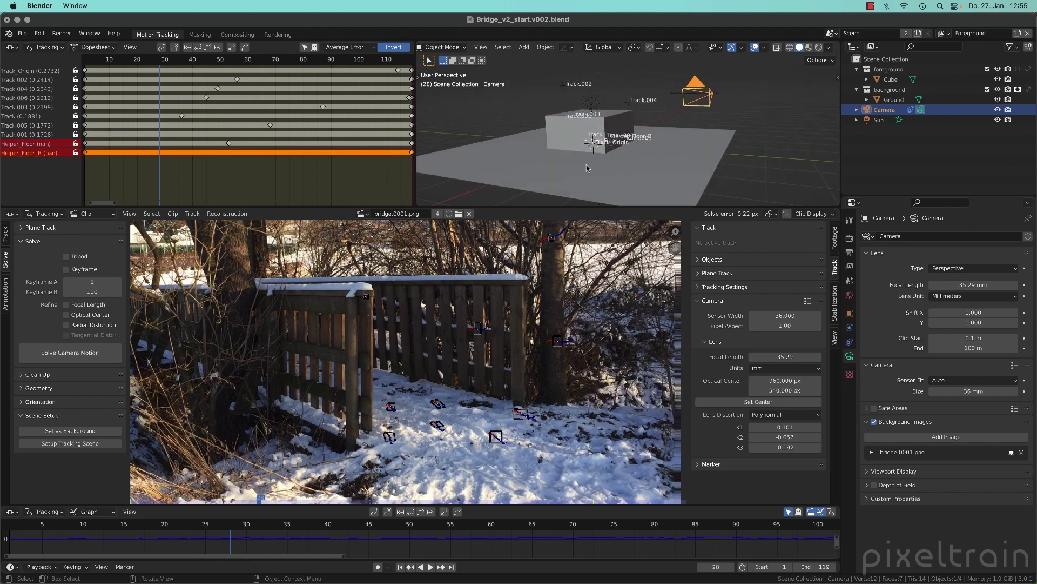
click(563, 144)
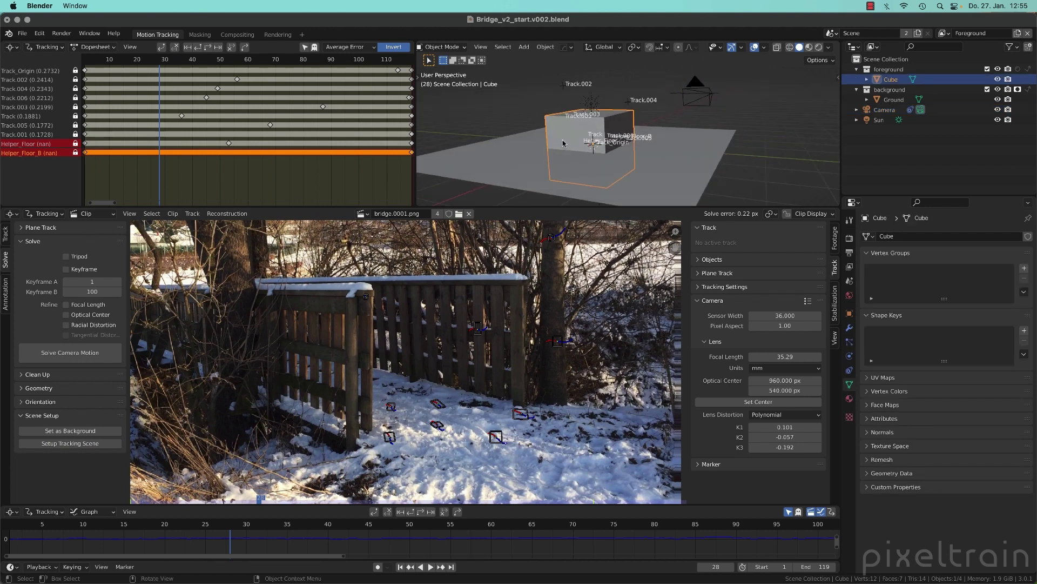
text(gz)
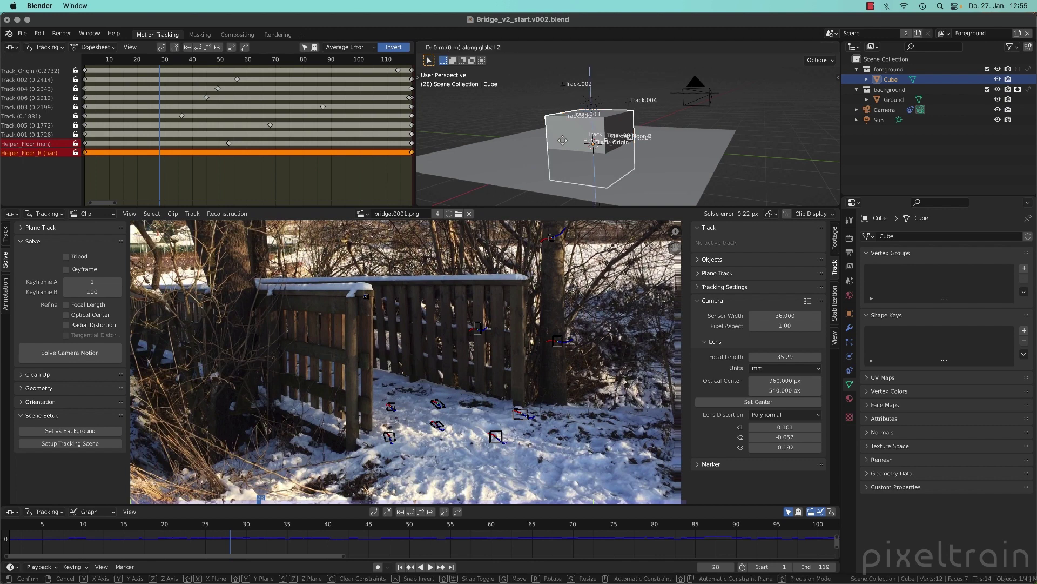
text(1)
key(Return)
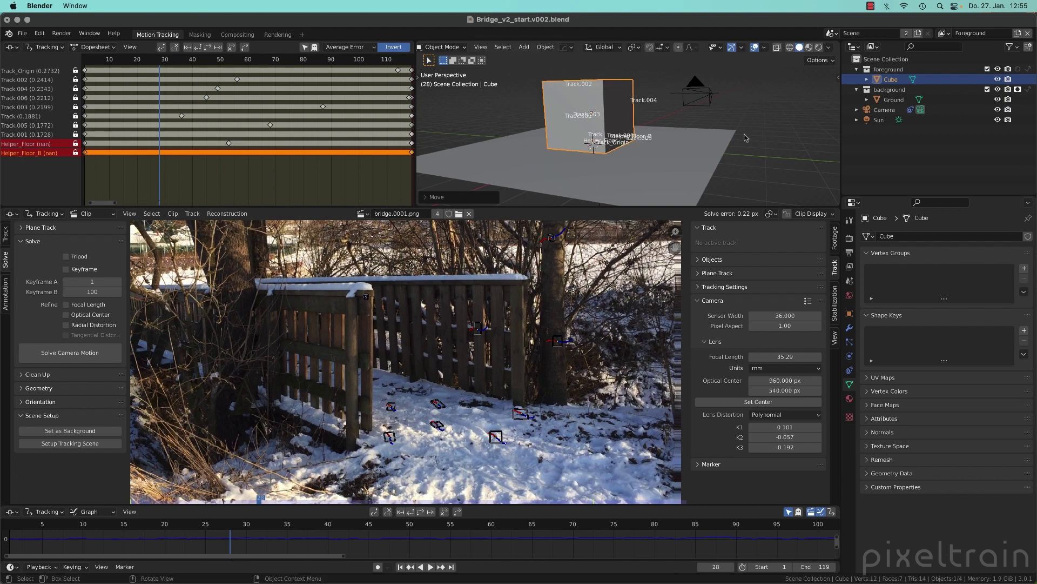
middle_drag(746, 137, 634, 153)
key(KP_0)
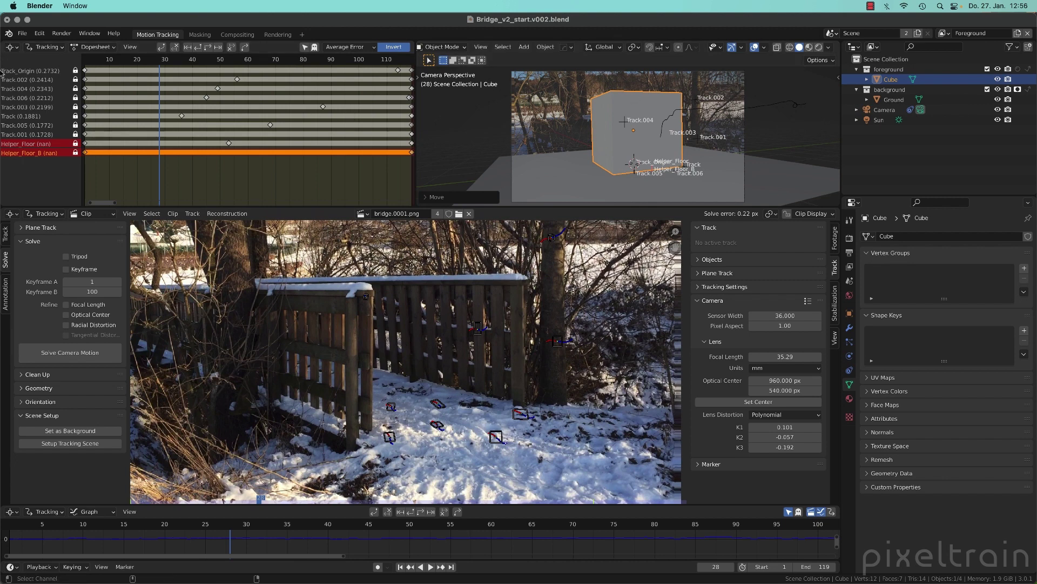
Step: Turn the tracking dopesheet area into a second 3D viewport that looks through the camera
click(9, 48)
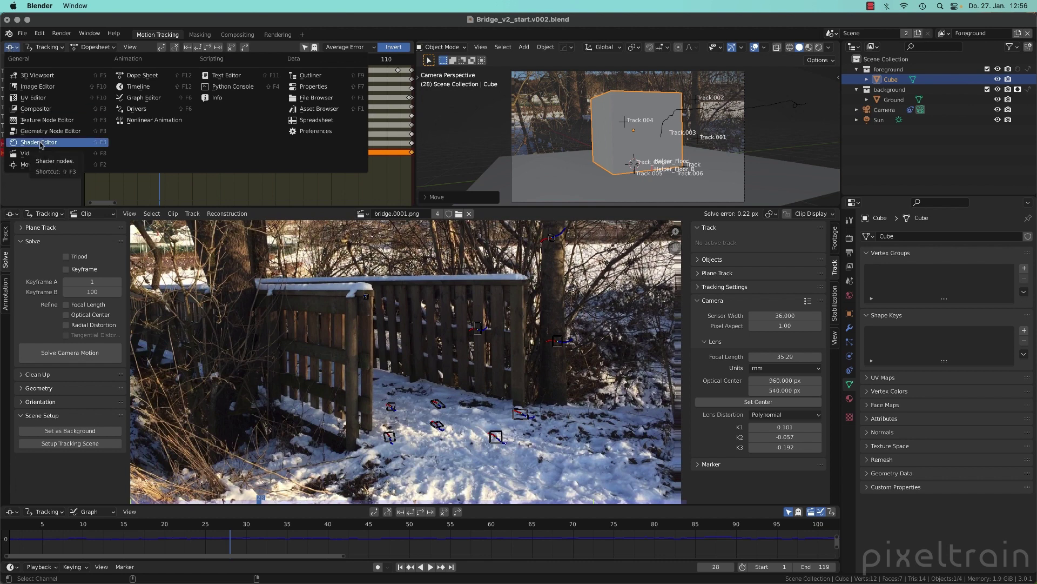
click(36, 77)
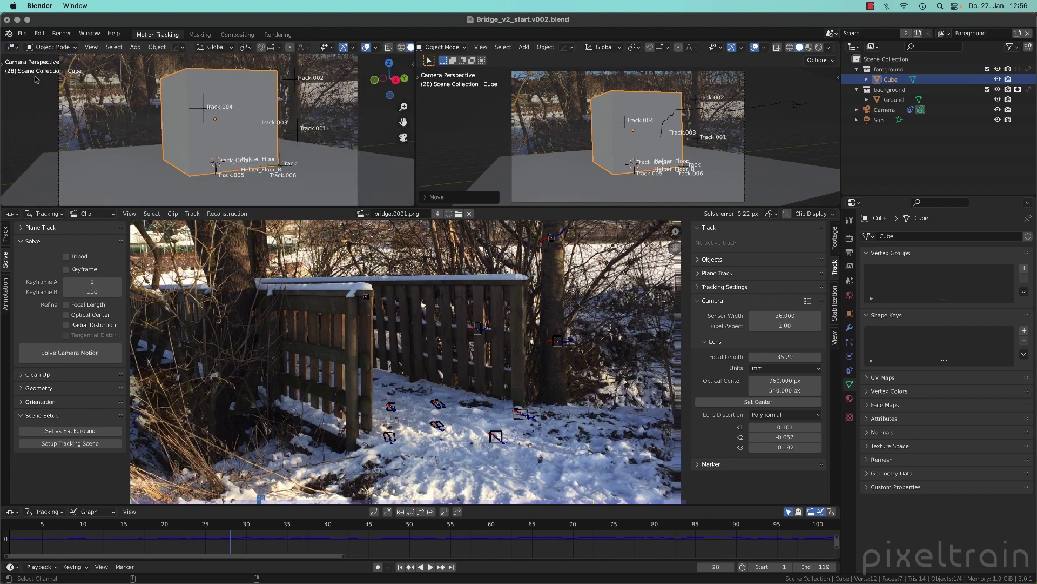
middle_drag(199, 150, 192, 151)
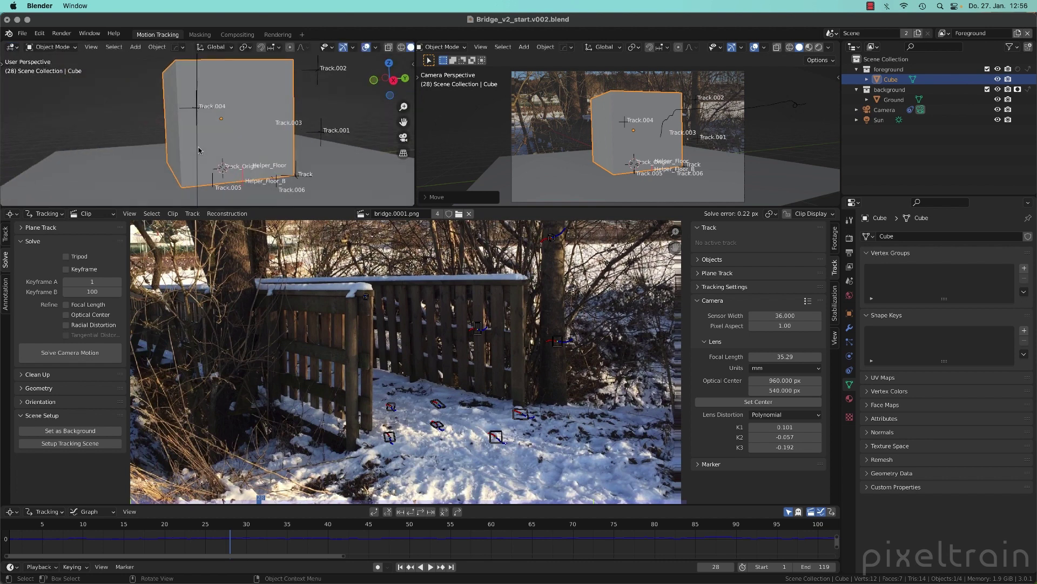
key(Right)
key(KP_0)
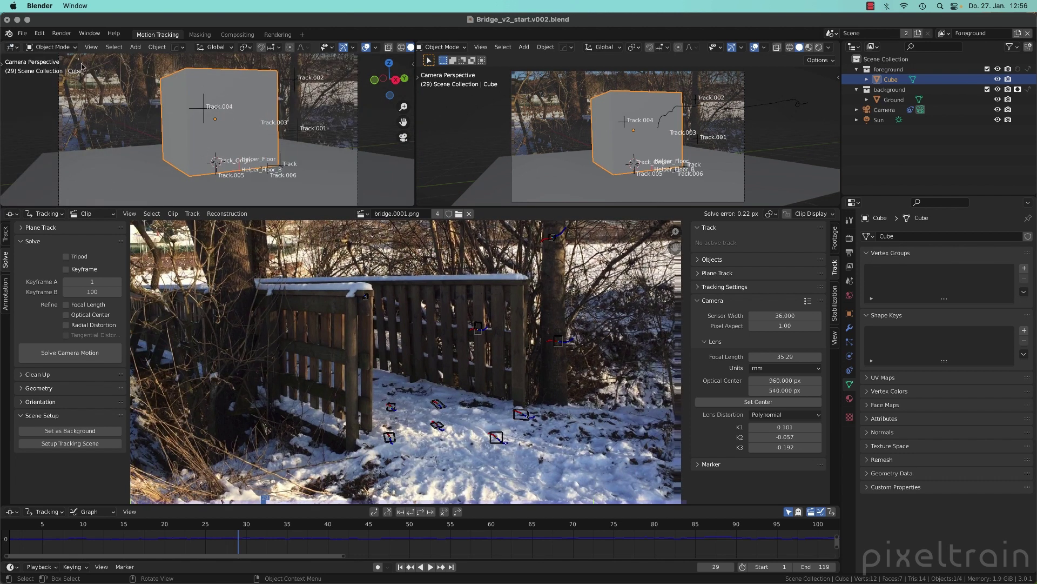
Step: Compare the new viewport in Material Preview and Solid shading, and with its overlays off and on
scroll(330, 50, down, 3)
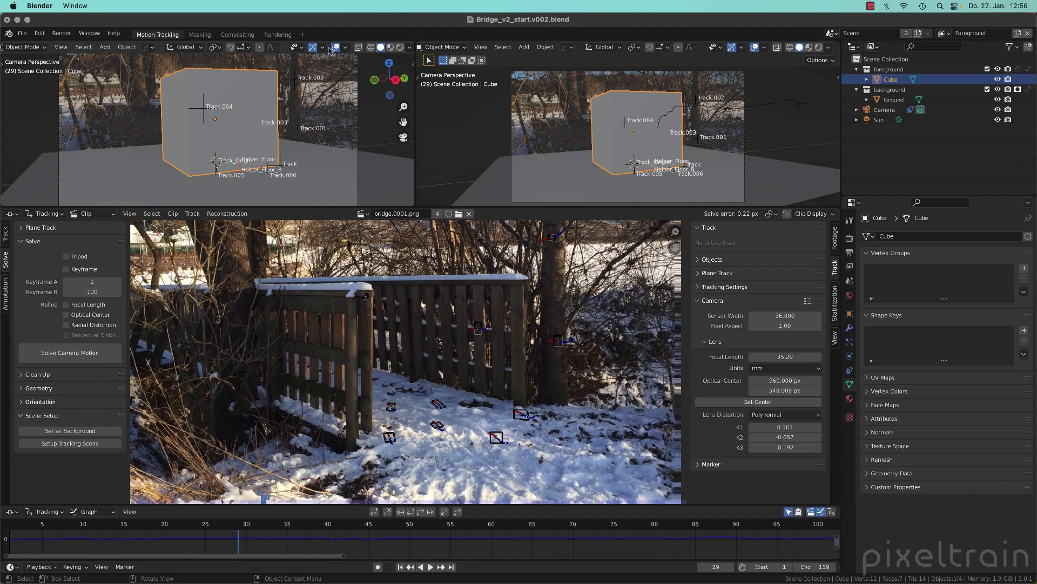
click(390, 48)
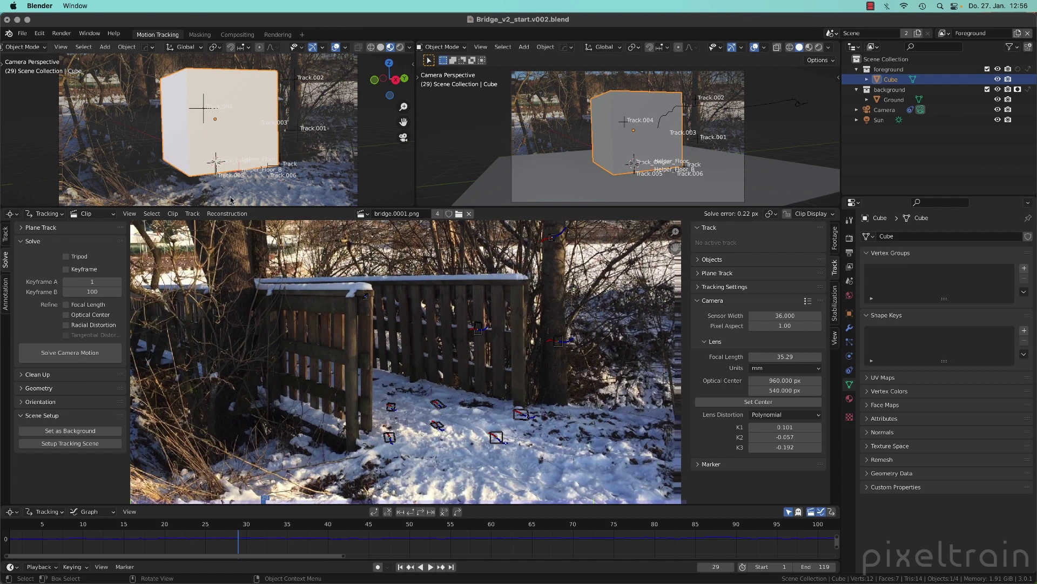
click(381, 48)
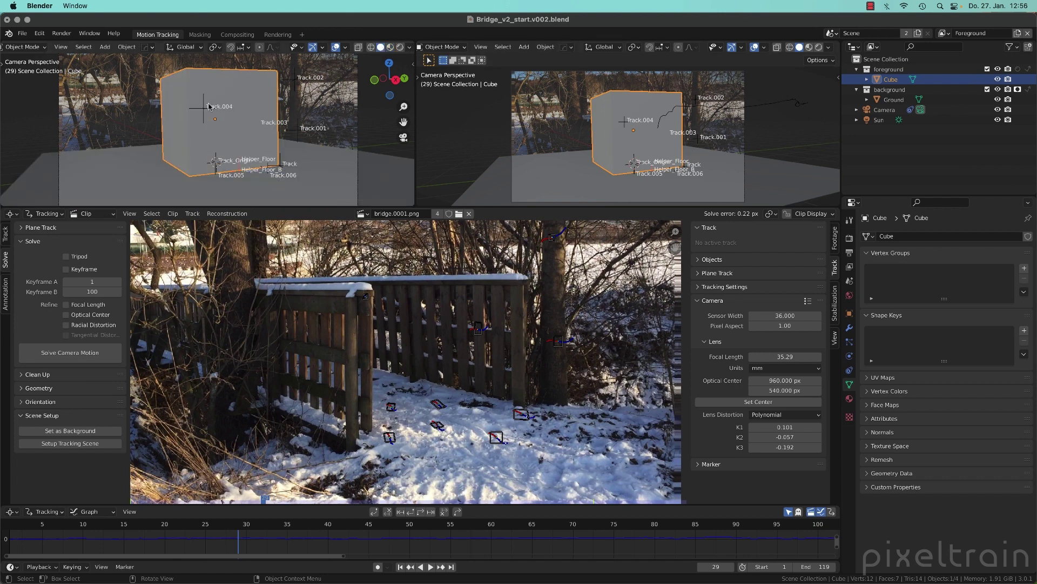
click(336, 47)
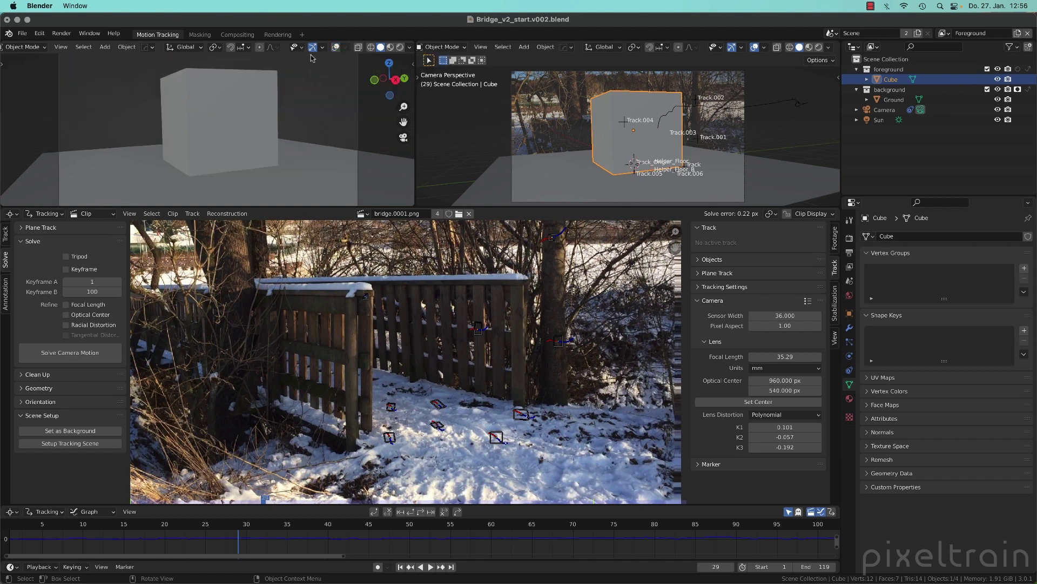
click(335, 48)
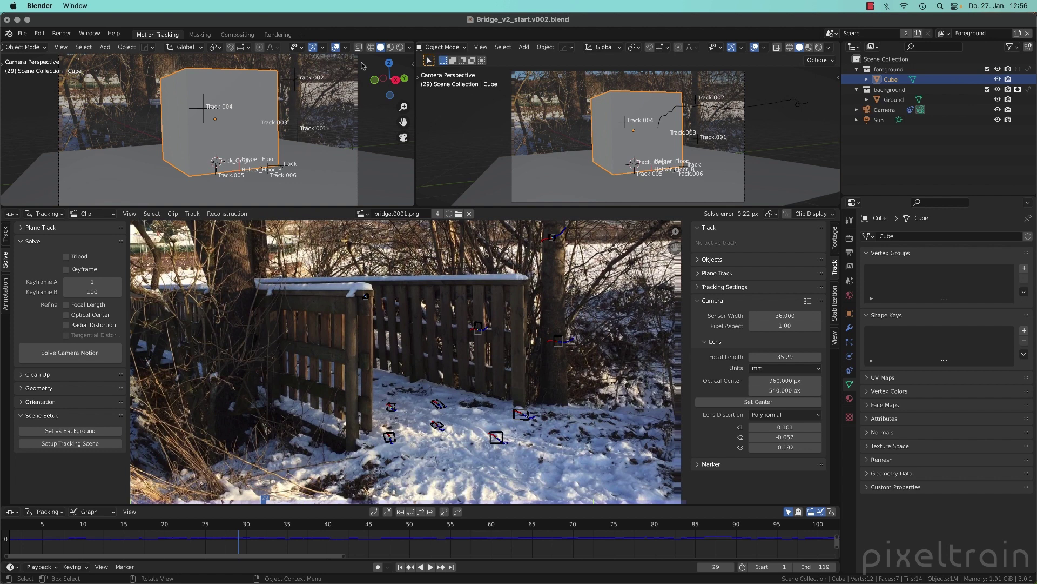
Step: Hide the floor grid and marker names in the camera viewport's overlays, keeping the motion tracking data displayed
click(346, 48)
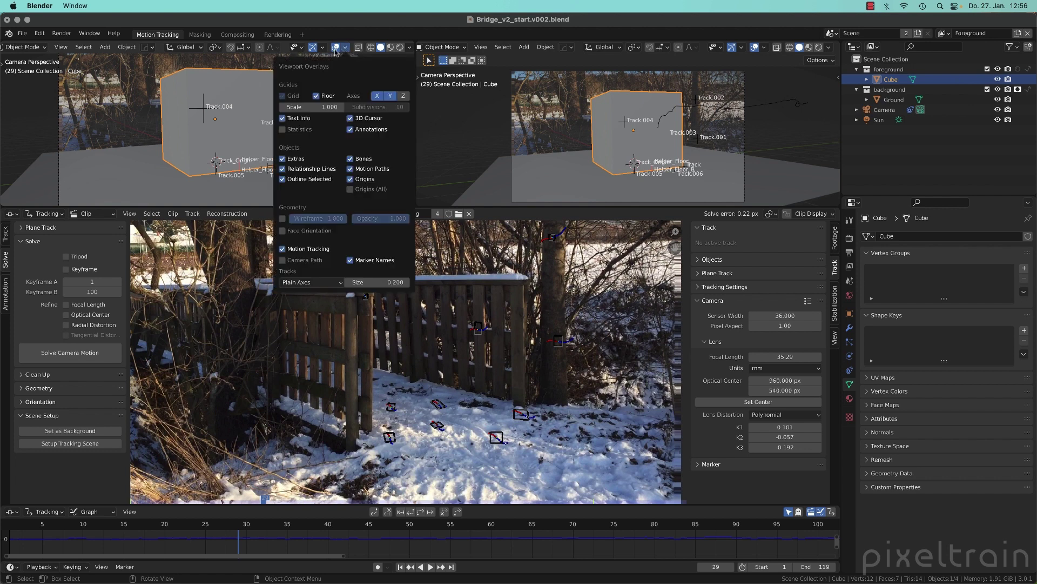
click(335, 52)
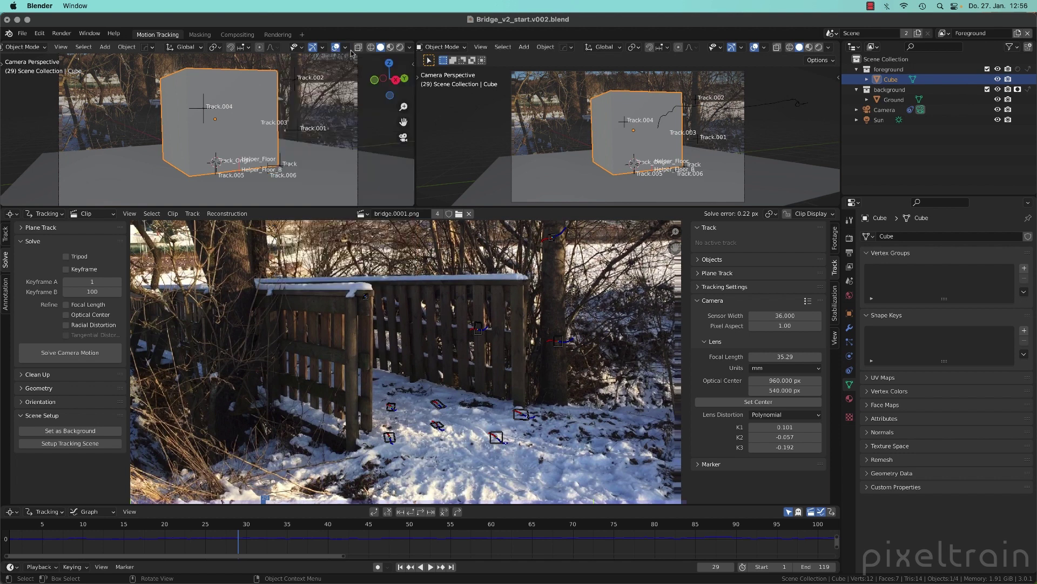
click(346, 49)
click(325, 97)
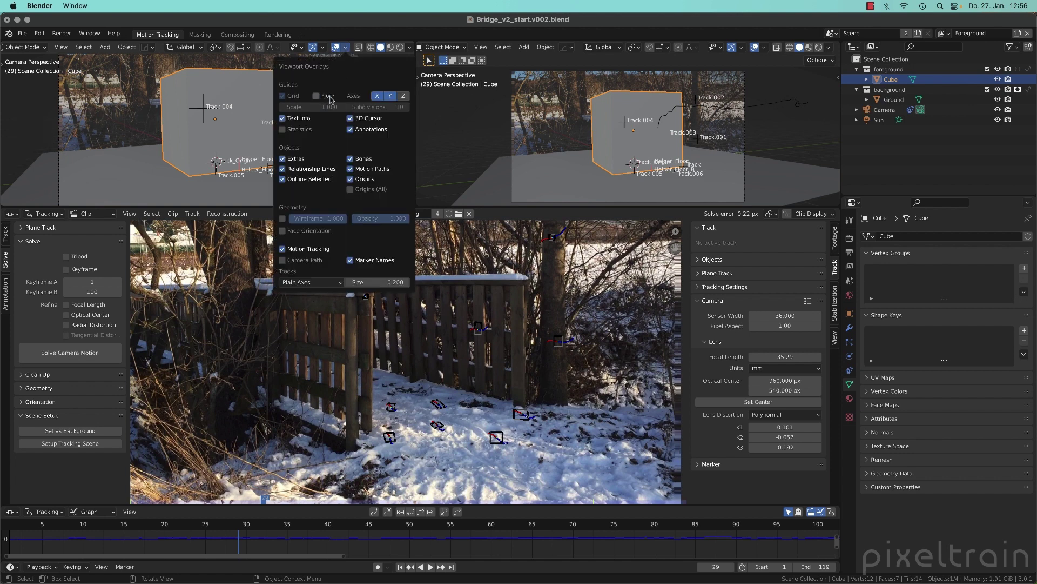
click(351, 260)
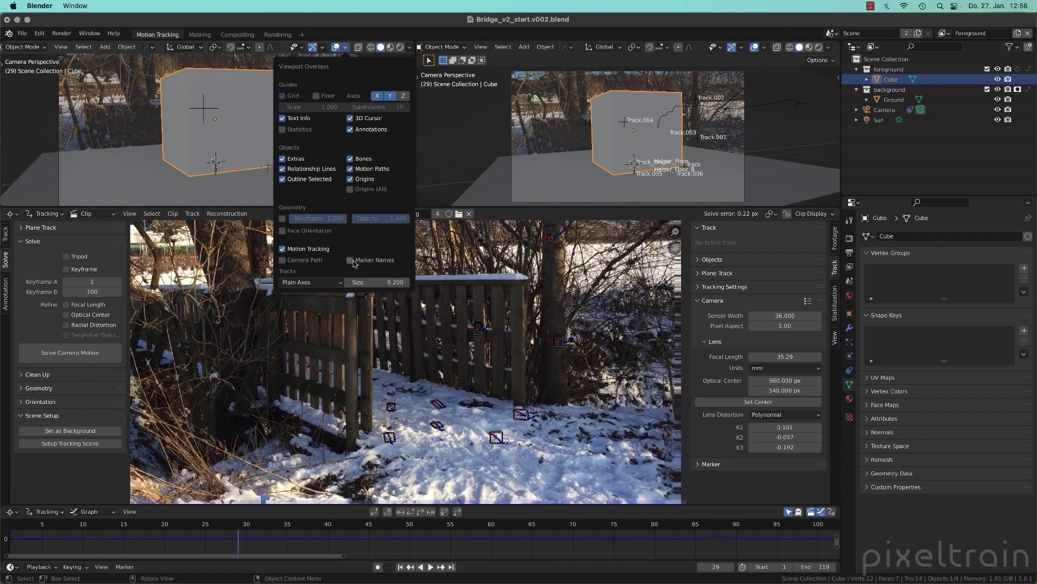
click(282, 249)
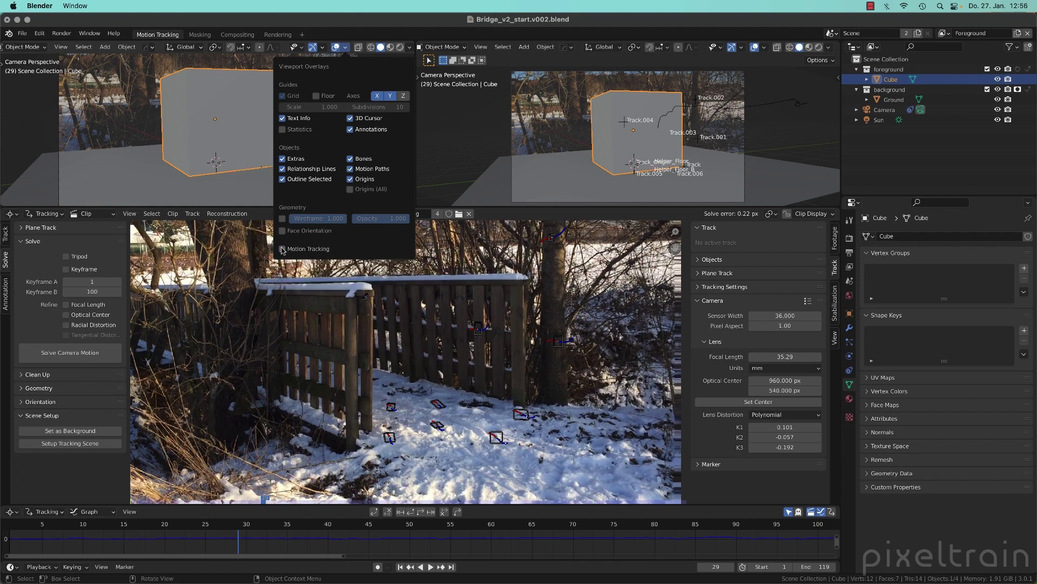
click(282, 249)
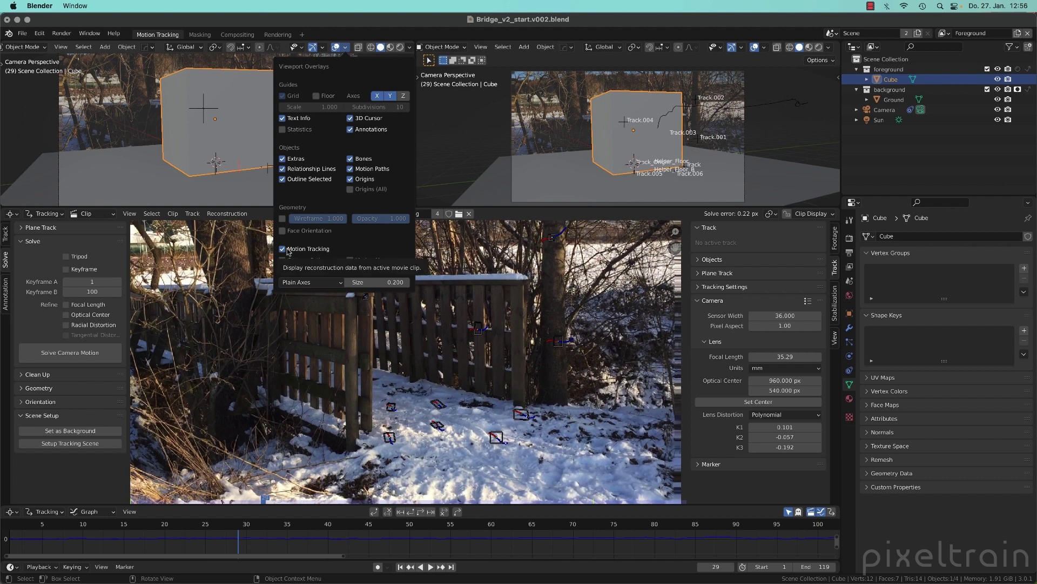
Step: Enable the wireframe geometry overlay in the camera viewport, reduce its opacity, and deselect the cube
click(282, 219)
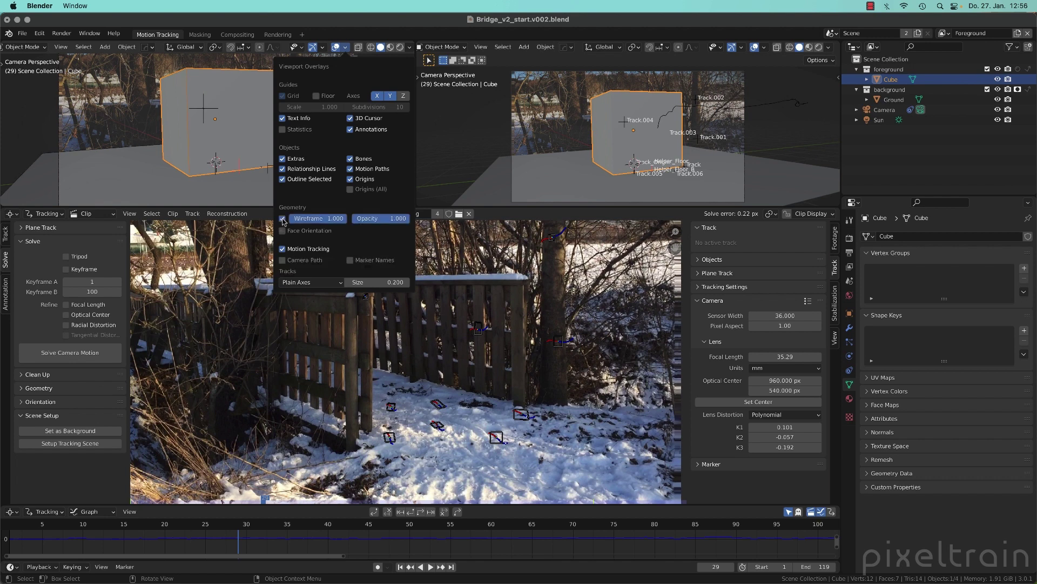
drag(409, 219, 365, 219)
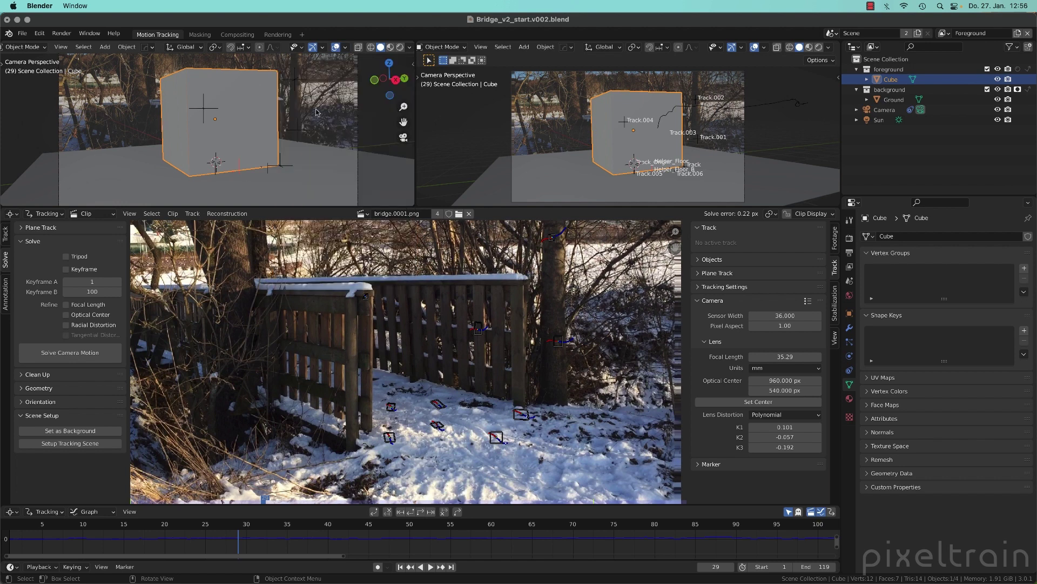
click(318, 113)
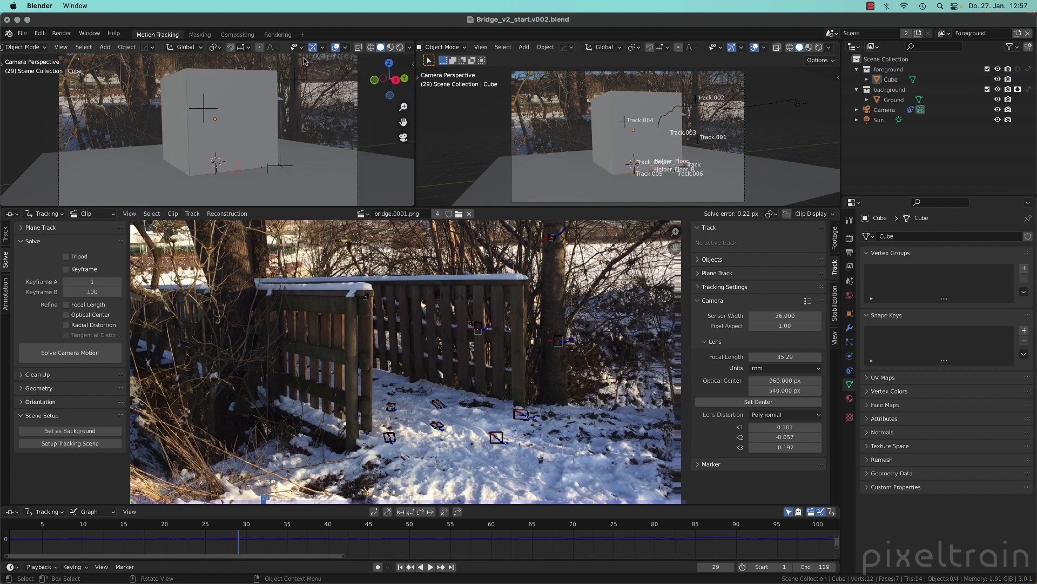
Step: Set the opacity of the camera's bridge.0001.png background clip to 1.000
click(885, 110)
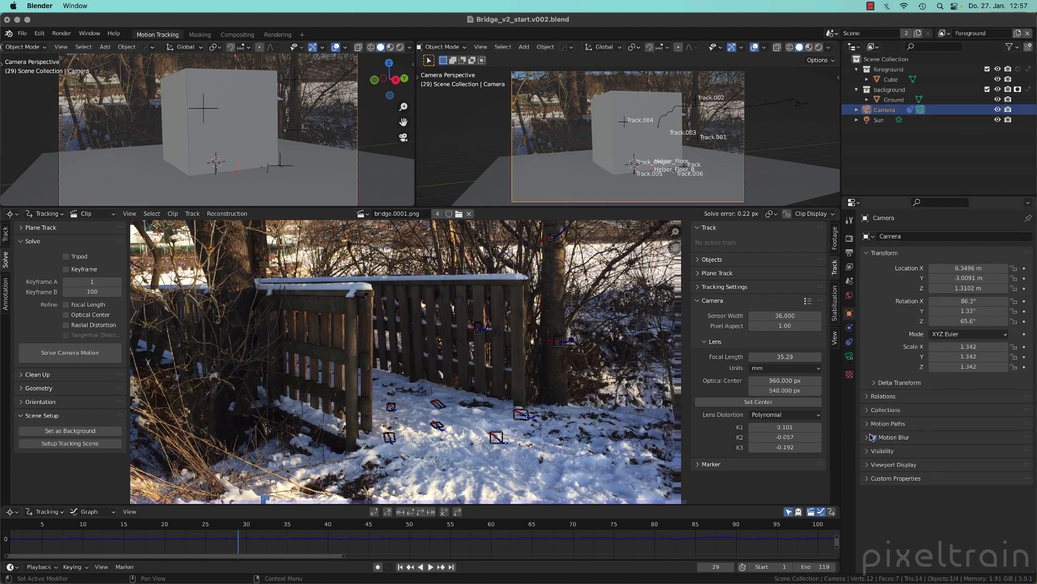
click(849, 356)
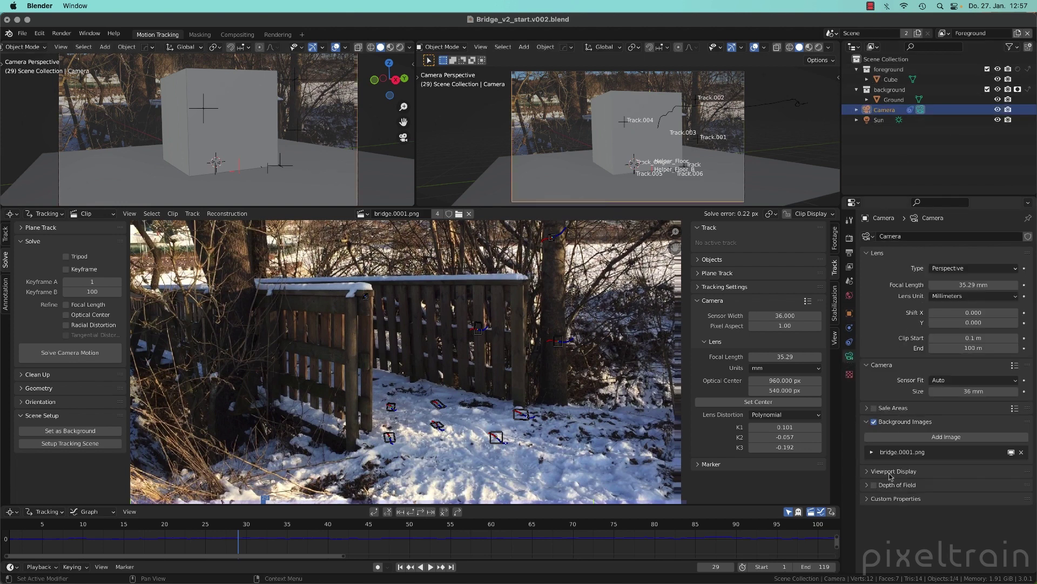
click(871, 452)
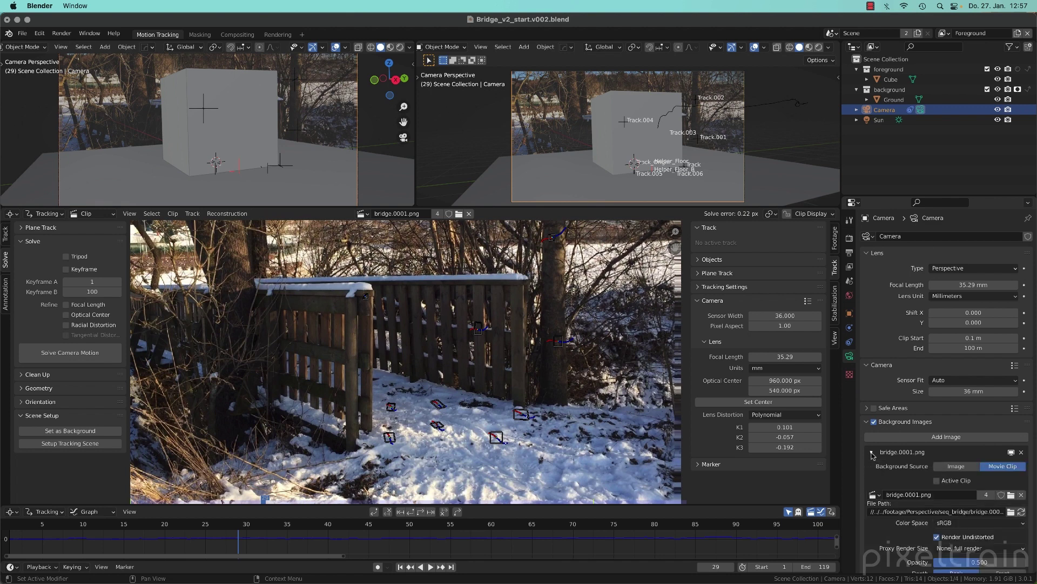
scroll(992, 503, down, 2)
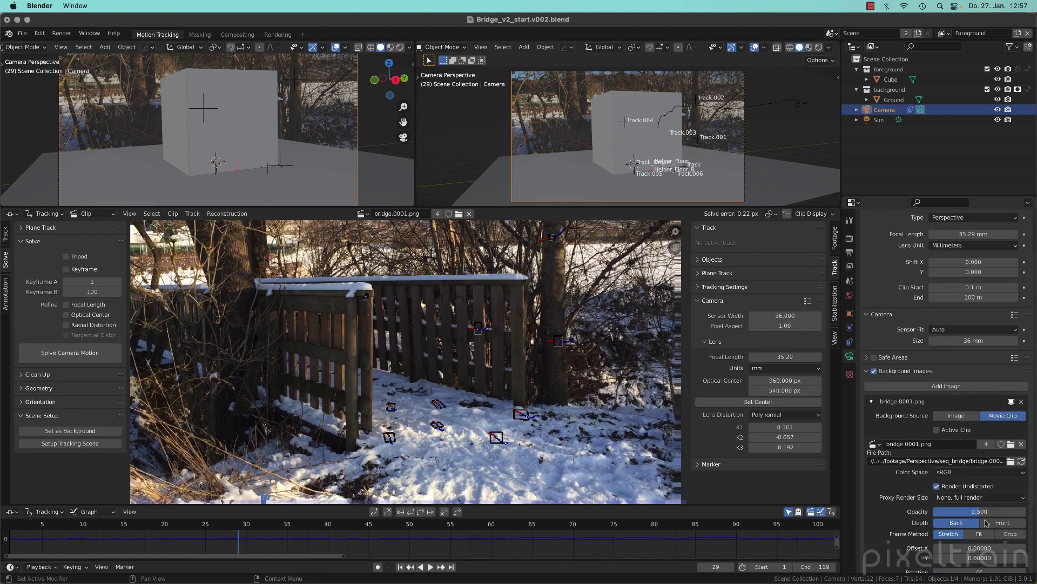
drag(979, 511, 1018, 511)
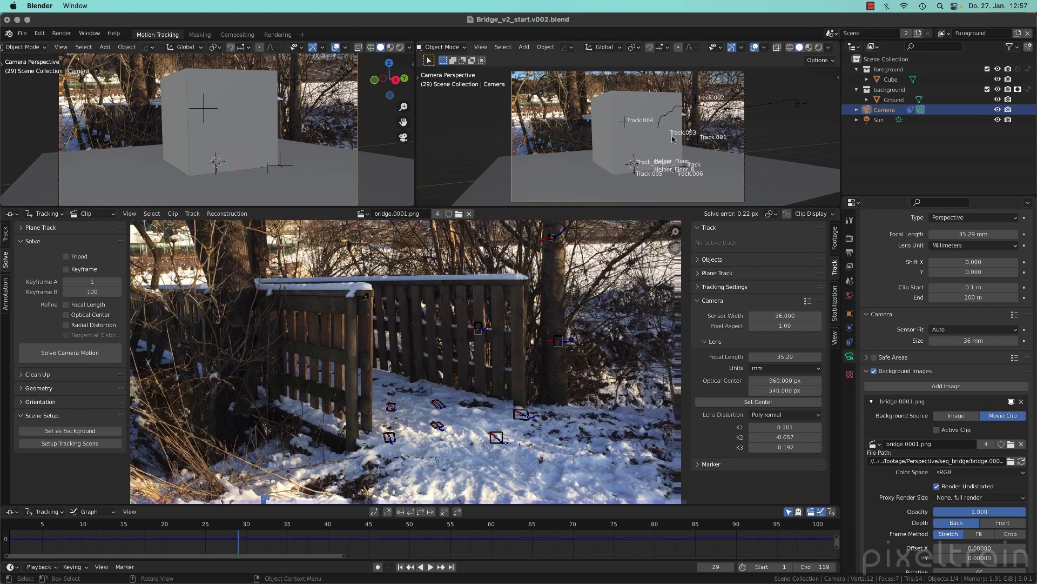
Step: Take the second 3D viewport out of camera view, hide its marker names, and deselect everything
middle_drag(694, 115, 630, 164)
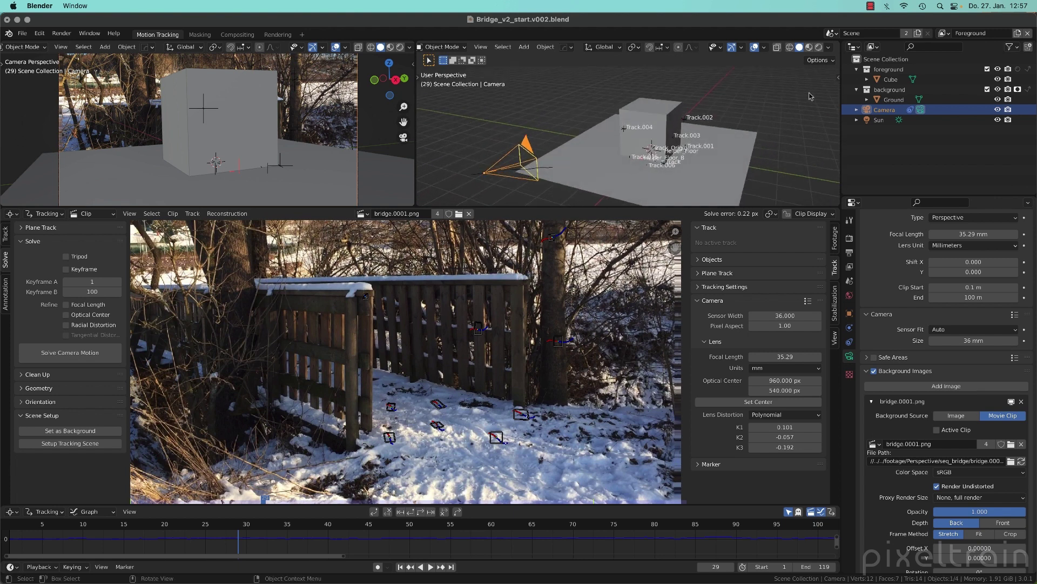
click(765, 47)
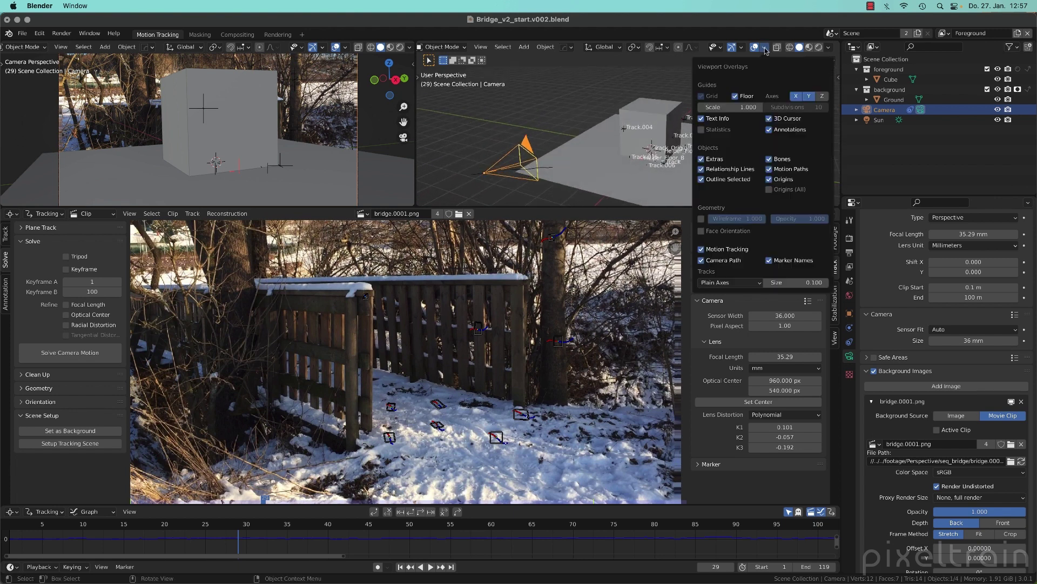
click(769, 261)
key(alt+a)
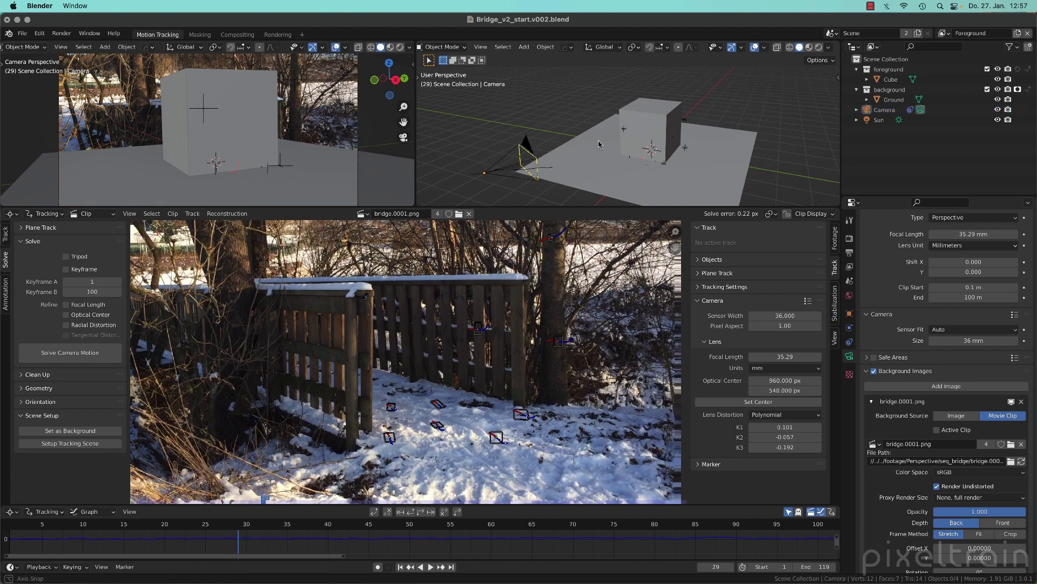
Step: Select the cube's bottom face in Edit Mode and snap the 3D cursor to it
middle_drag(599, 144, 603, 97)
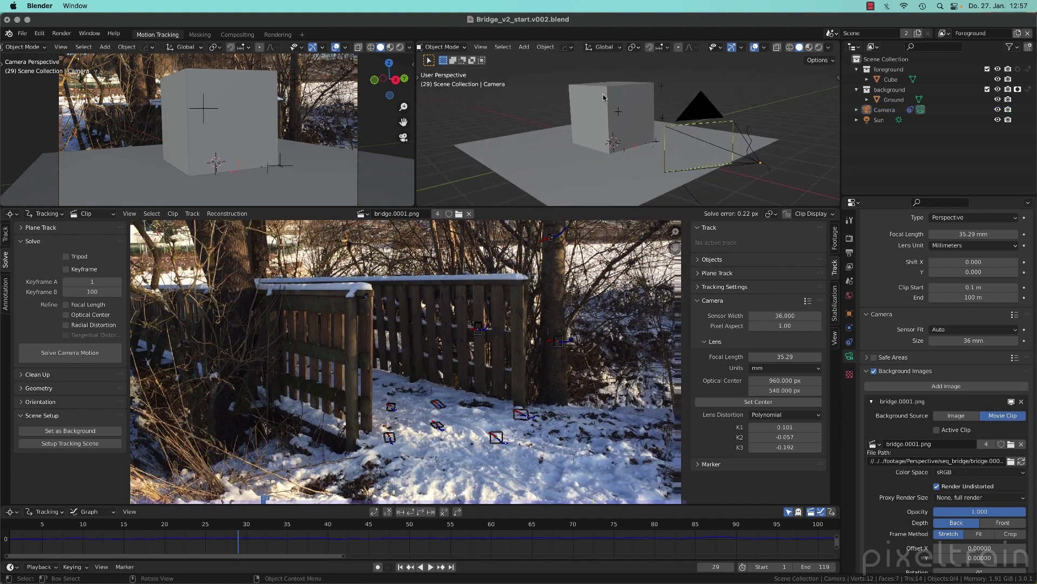
click(604, 97)
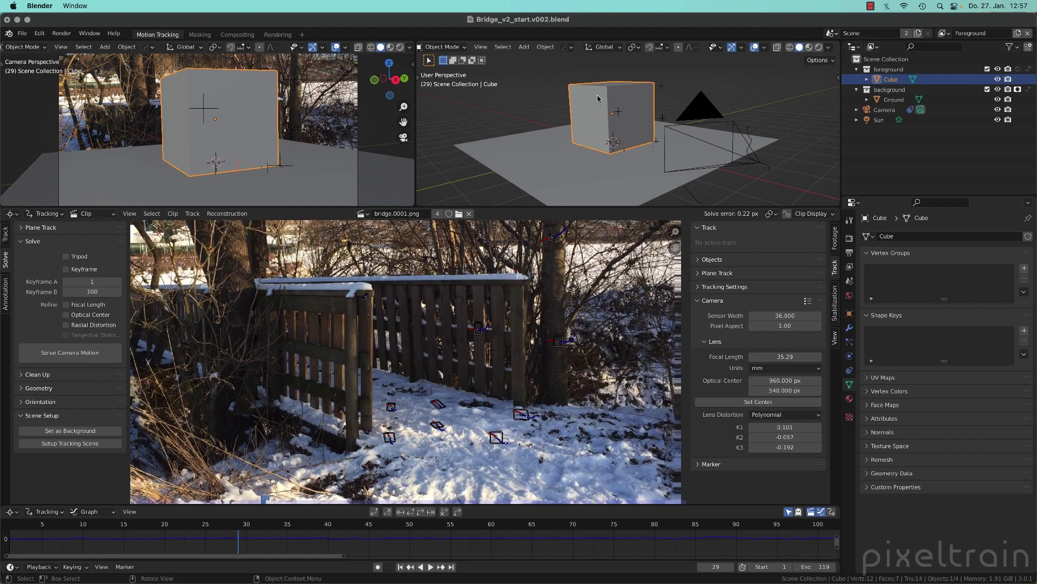
key(Tab)
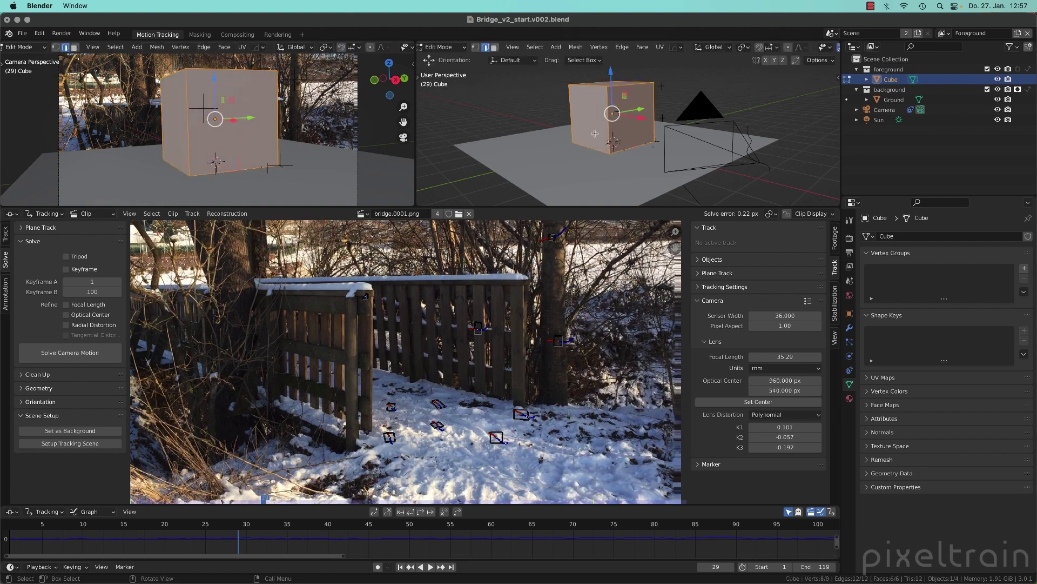
middle_drag(594, 134, 605, 165)
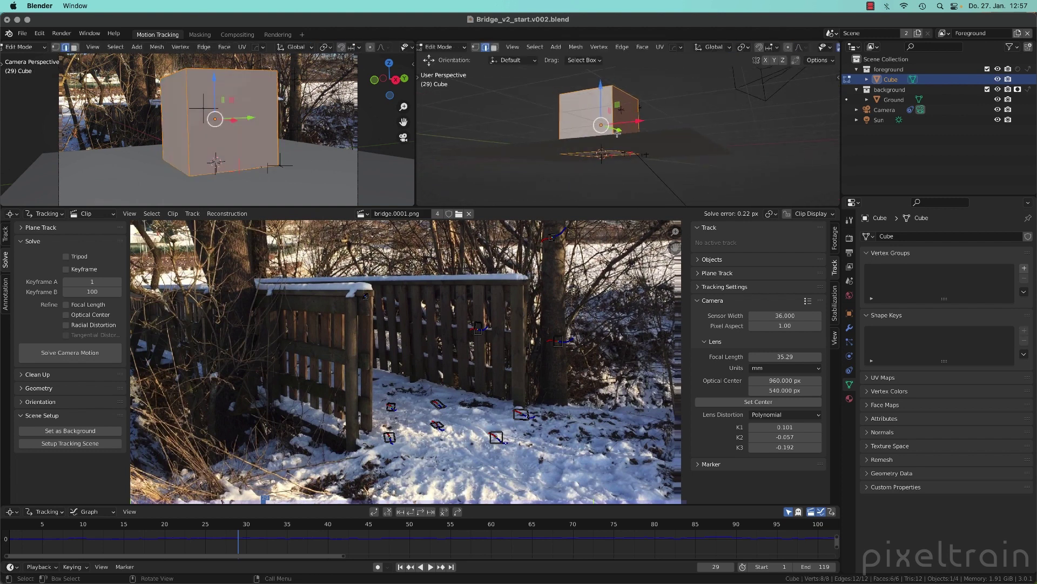
click(494, 47)
click(596, 157)
middle_drag(596, 156, 638, 162)
key(shift+s)
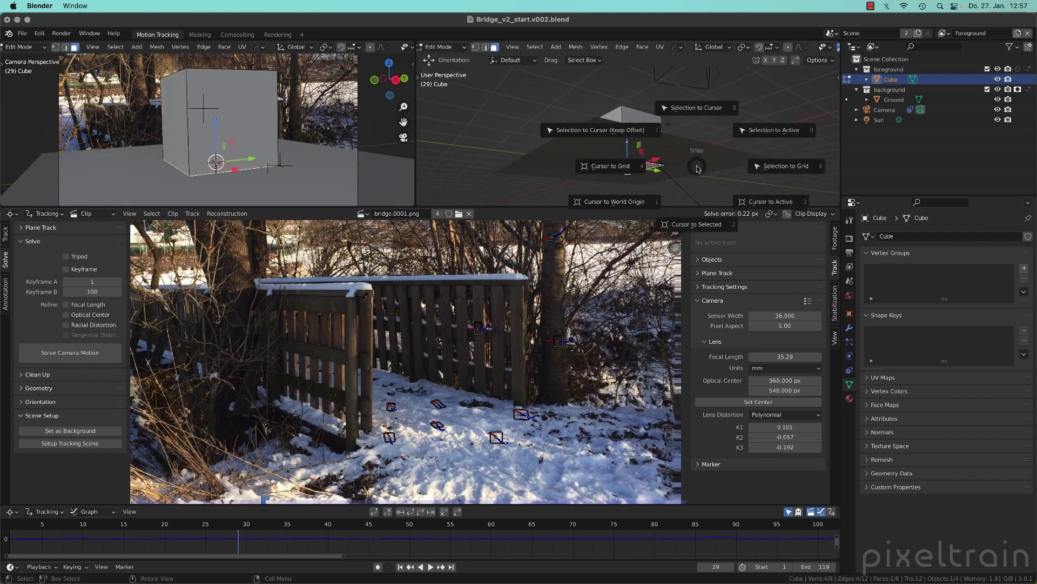
click(697, 223)
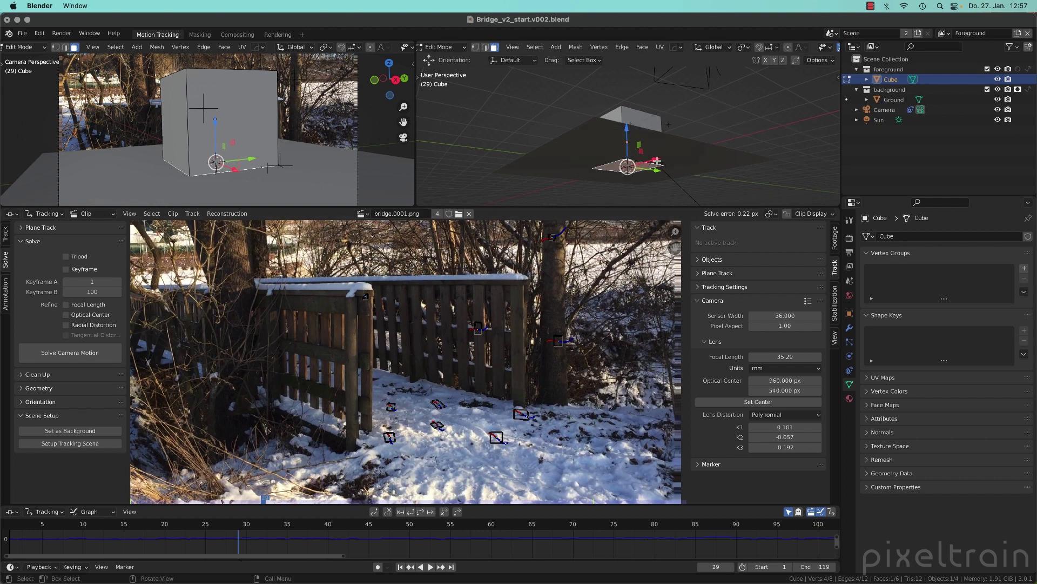
Step: Return to Object Mode and set the cube's origin to the 3D cursor
middle_drag(657, 161, 657, 162)
key(Tab)
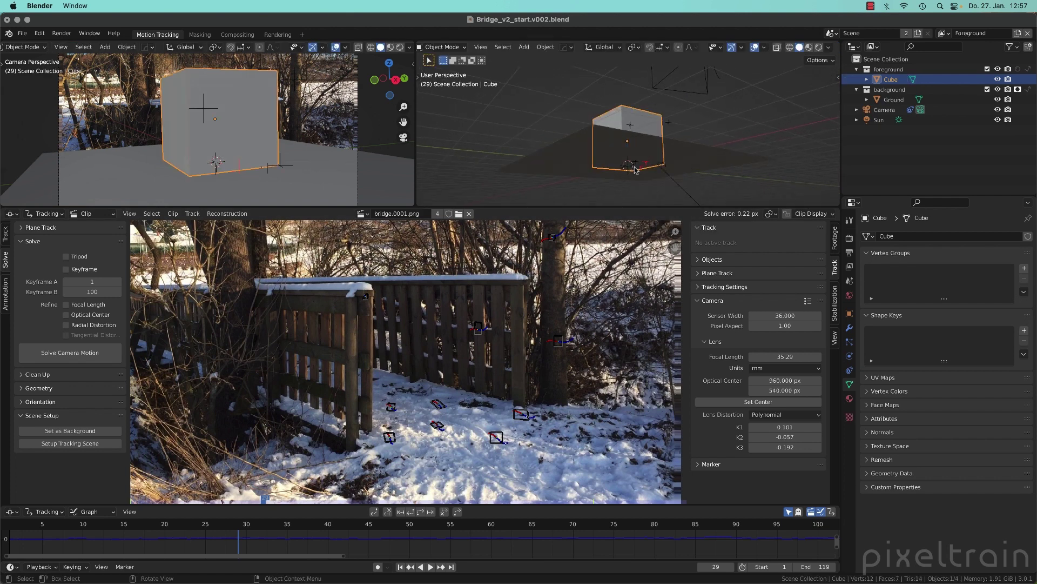
click(546, 47)
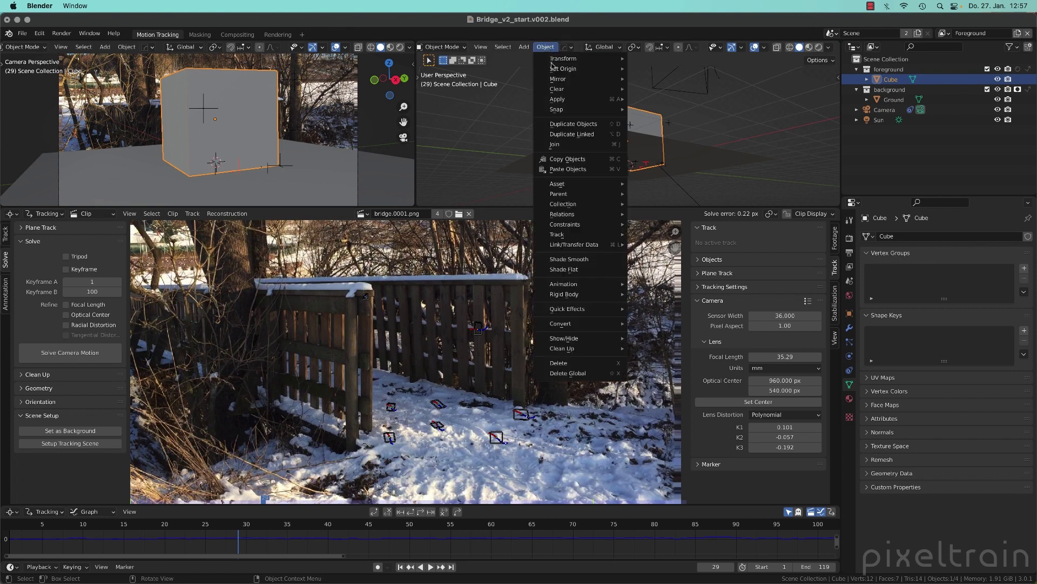
mouse_move(554, 69)
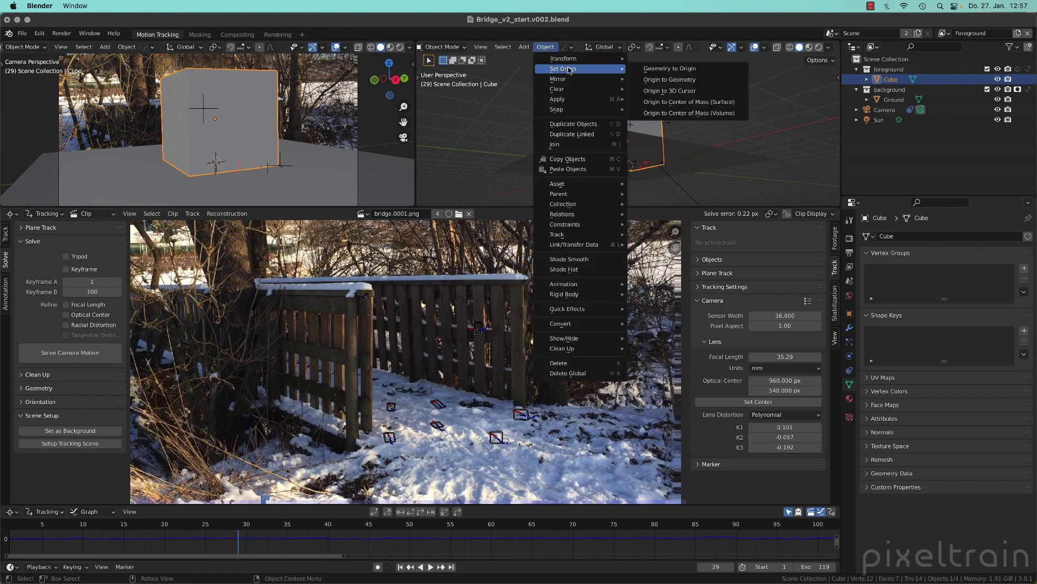
click(679, 91)
scroll(625, 147, down, 3)
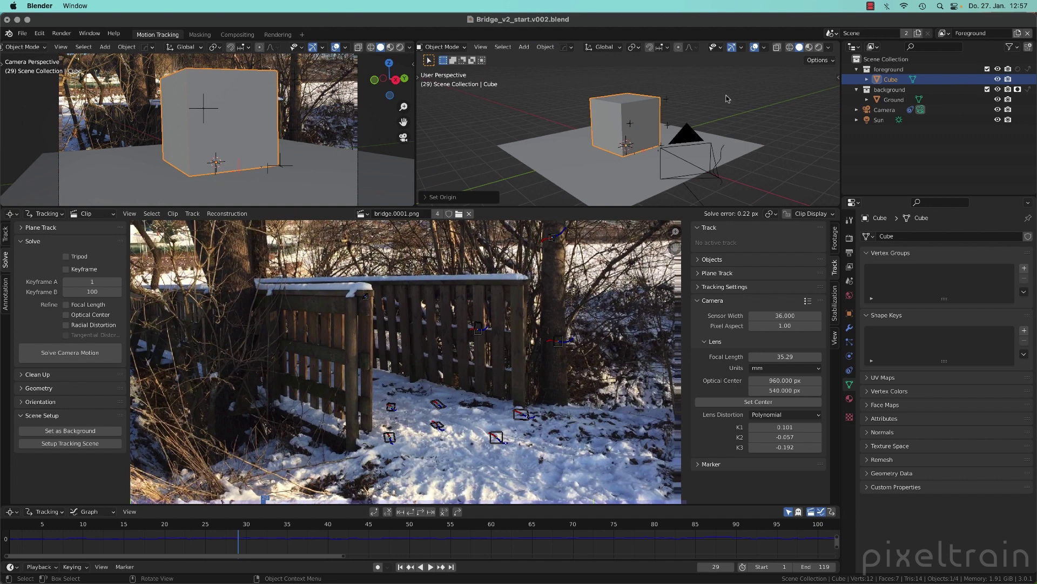
Step: Scale the cube down to about 0.36 and display the camera viewport in Wireframe shading
key(s)
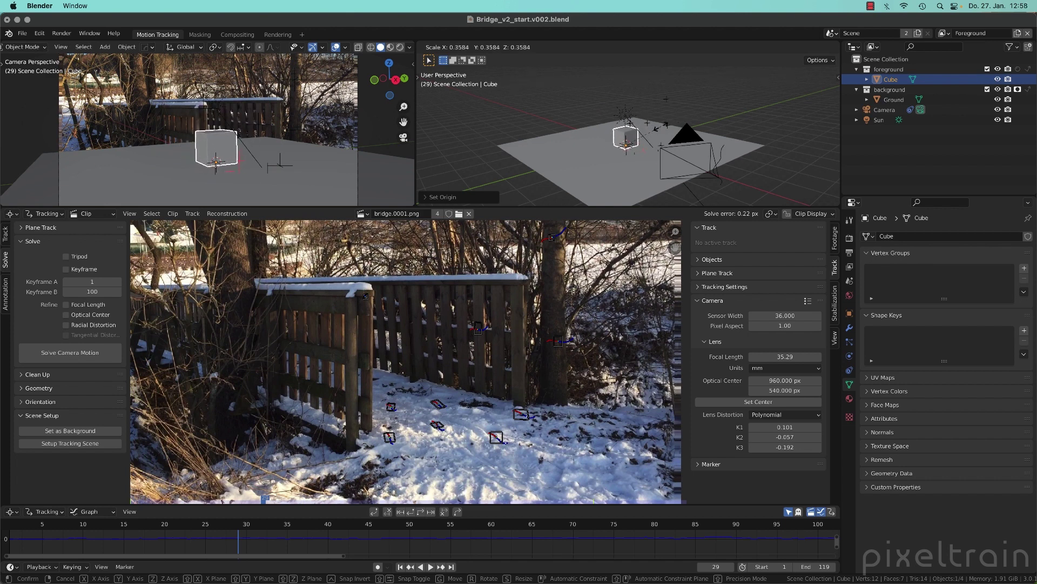
click(280, 142)
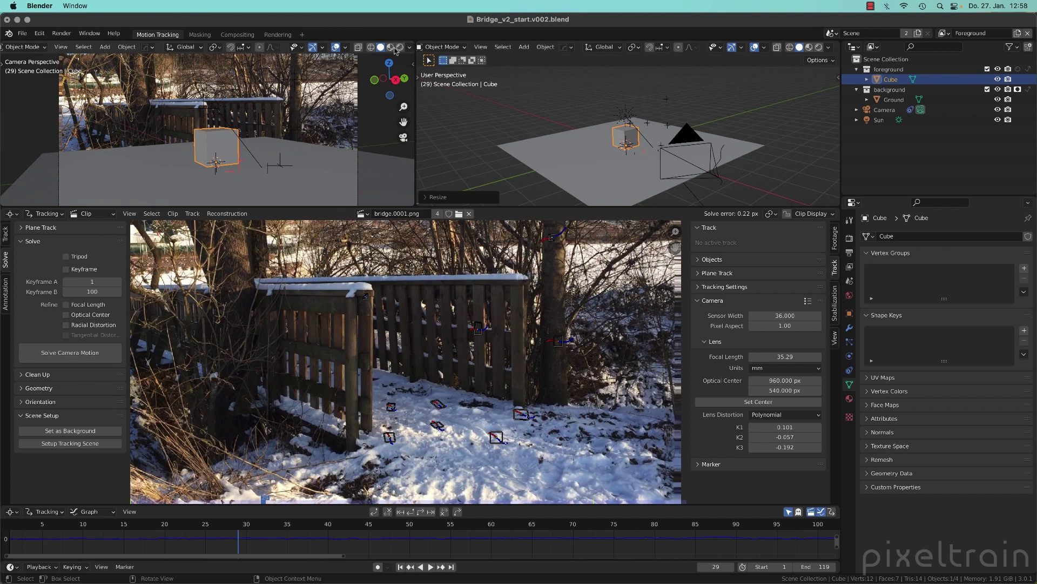
click(371, 47)
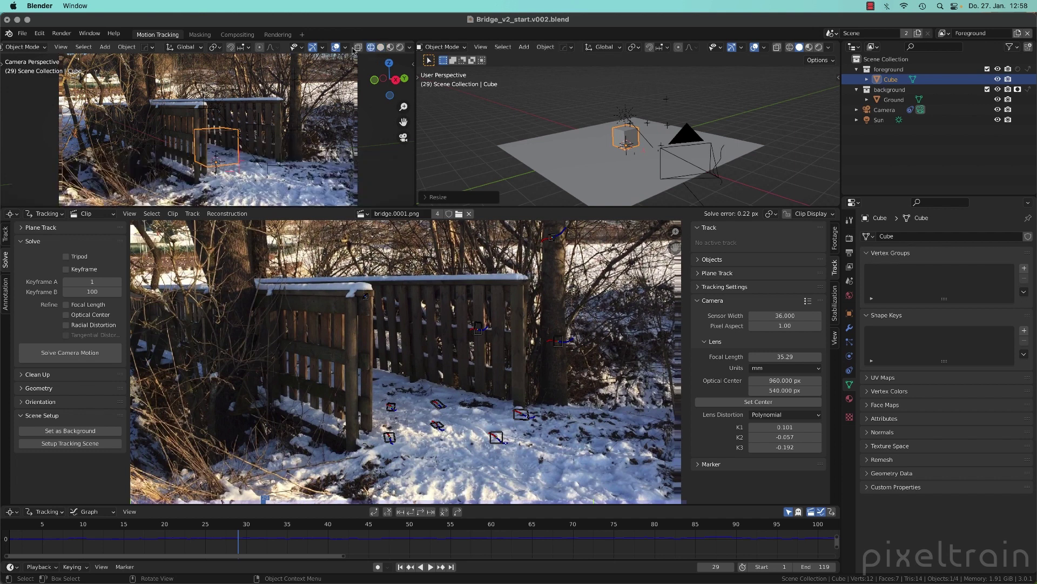
Step: Shrink the Ground plane to a small patch around the cube, rotate it about 11° around global Z, and deselect it
click(588, 172)
key(s)
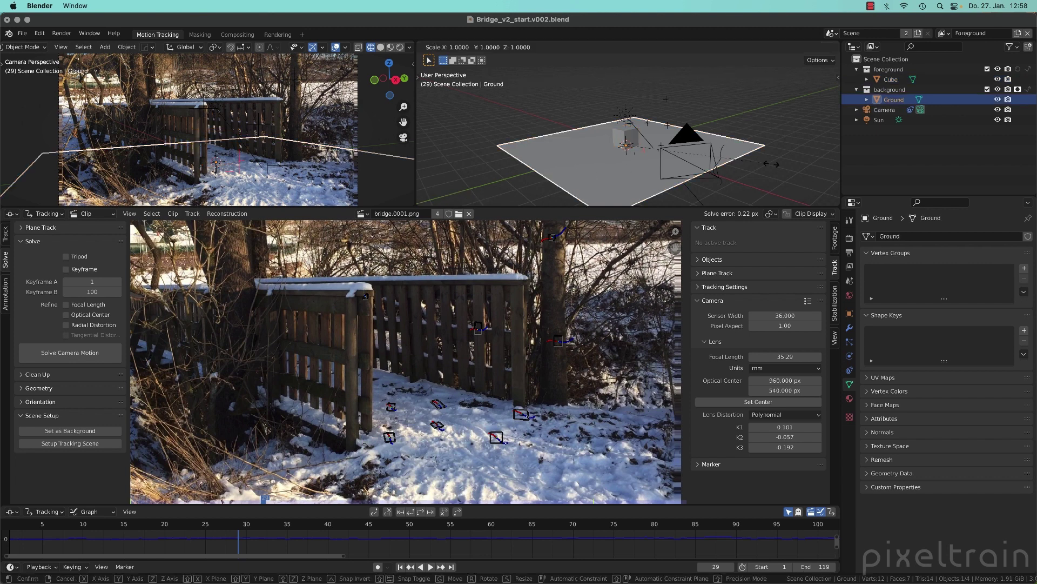
click(667, 164)
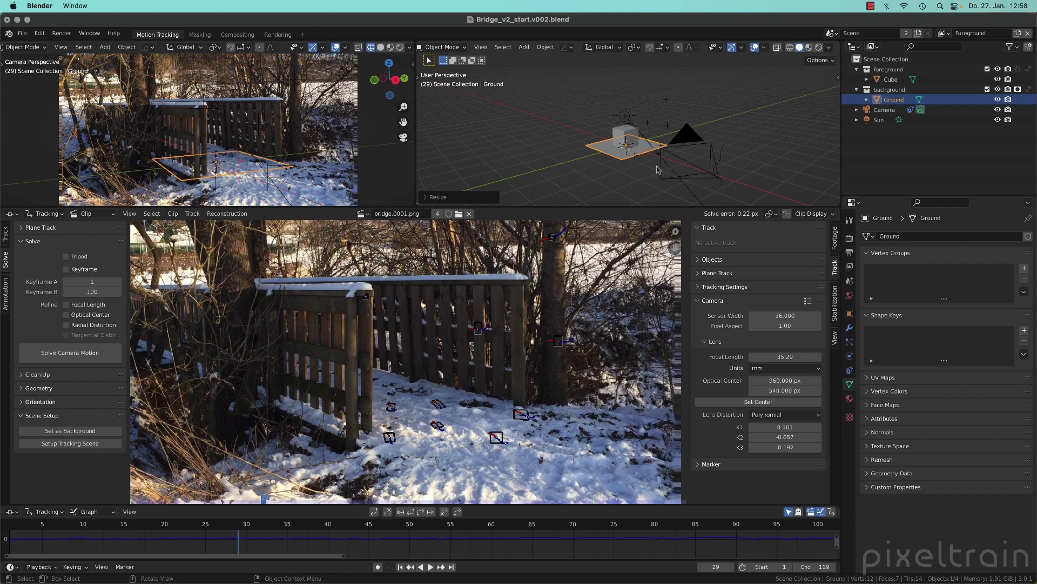
key(r)
key(z)
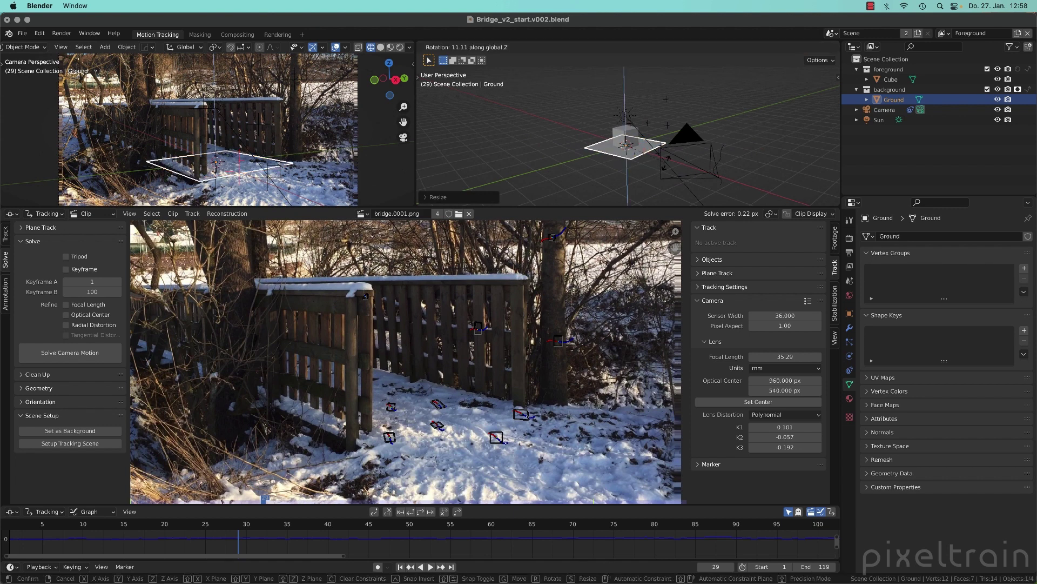
click(665, 164)
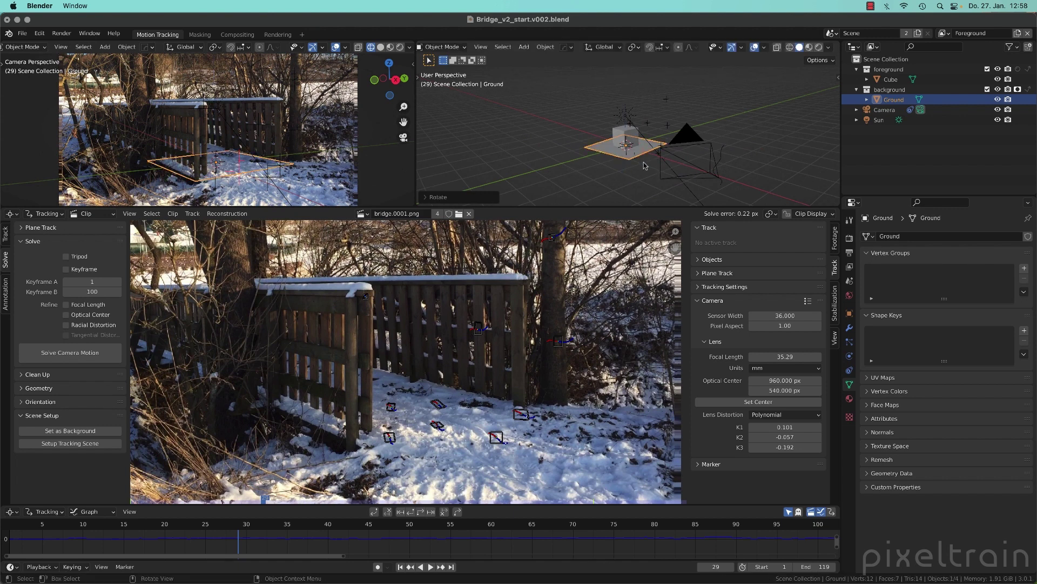
click(622, 168)
scroll(621, 168, up, 5)
middle_drag(622, 168, 626, 158)
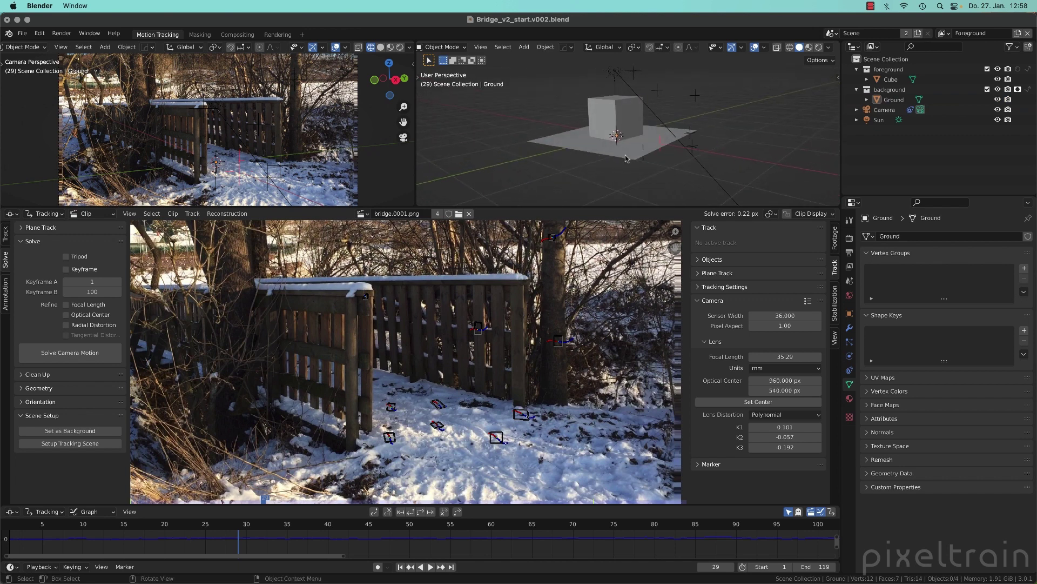
Step: Display the camera viewport in Solid shading and save the file
click(381, 47)
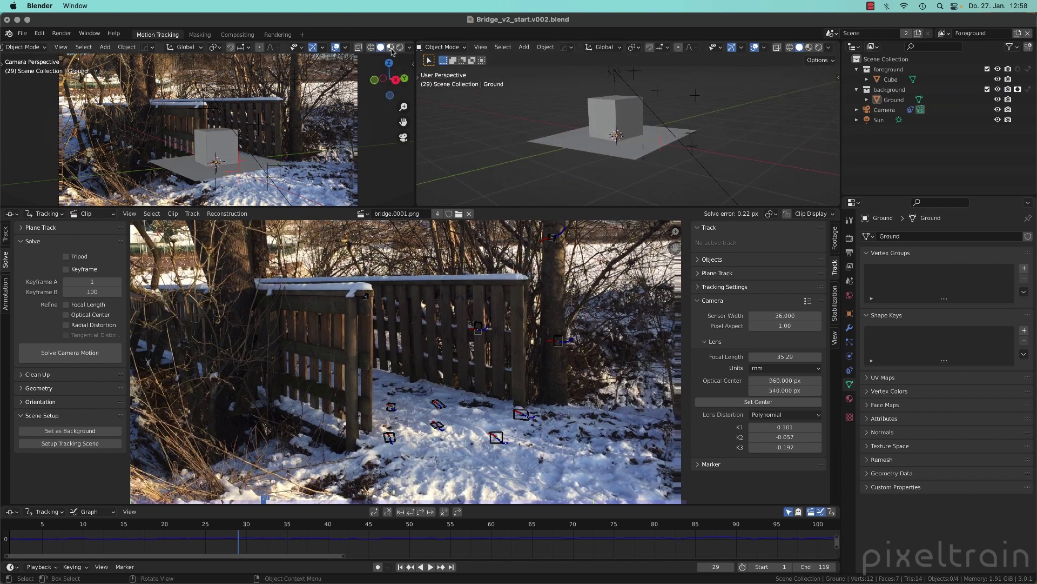
click(390, 48)
click(381, 49)
key(super+s)
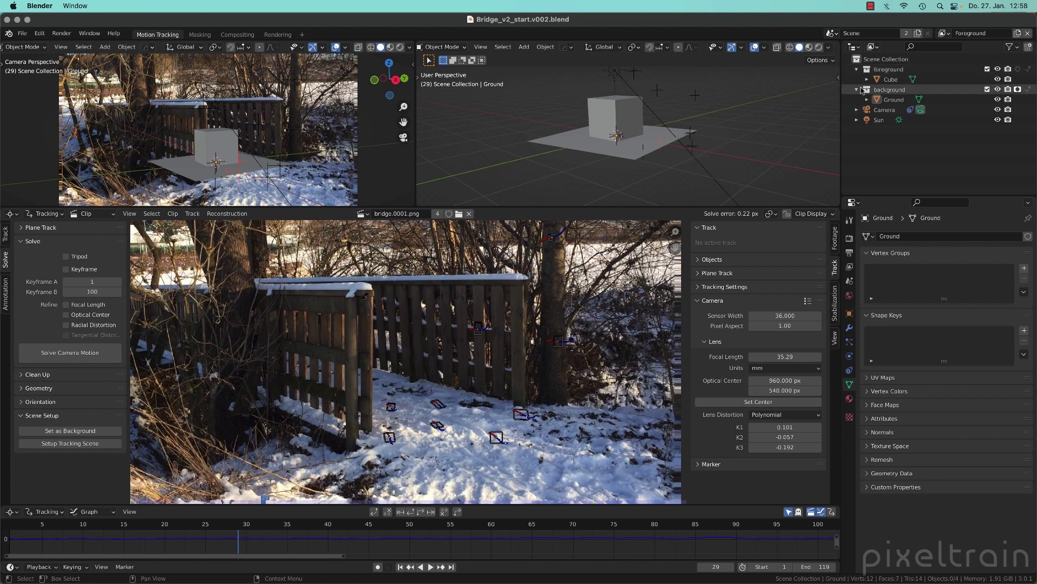
Step: Examine the scene's list of view layers and the outliner's restriction toggles for holdout and indirect-only
click(943, 33)
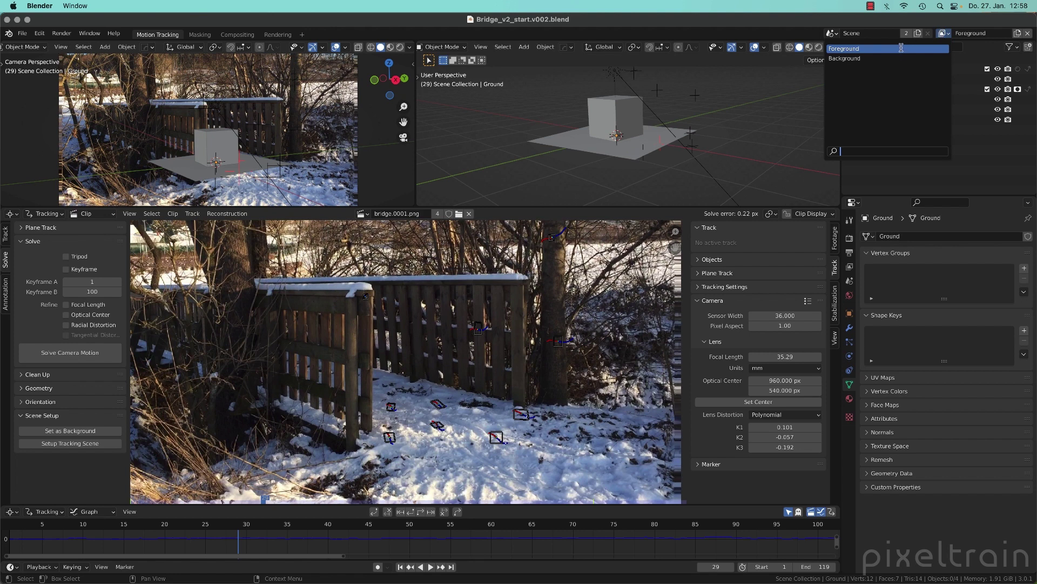
click(1009, 163)
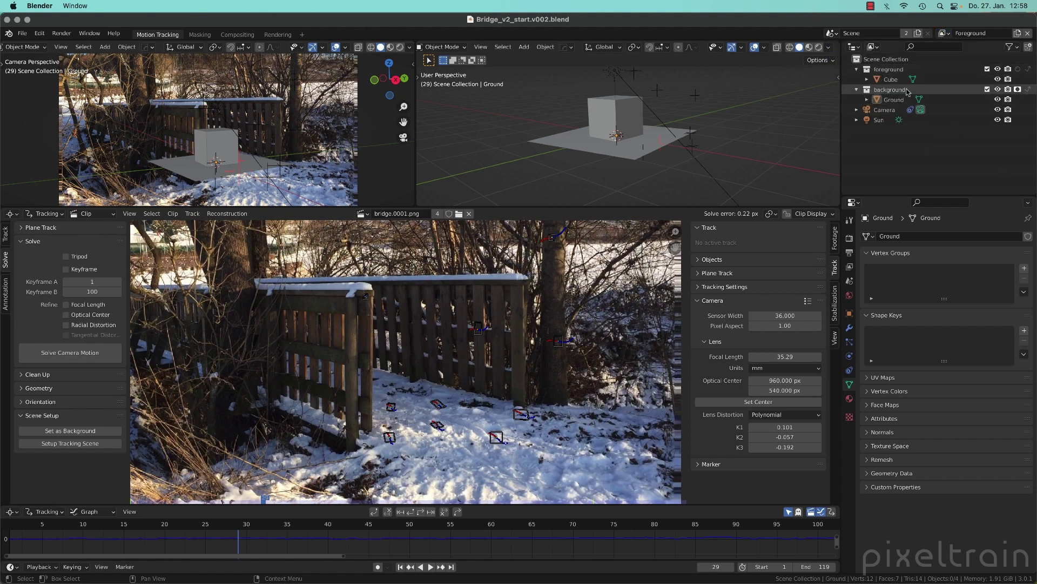
click(1010, 47)
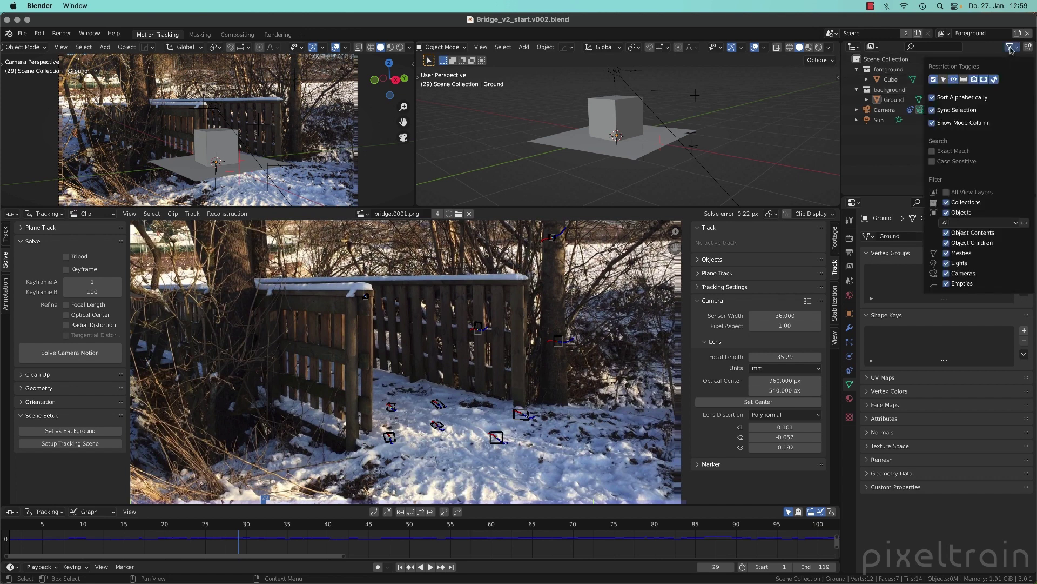
click(984, 82)
click(995, 82)
click(983, 83)
click(994, 82)
click(995, 82)
click(995, 82)
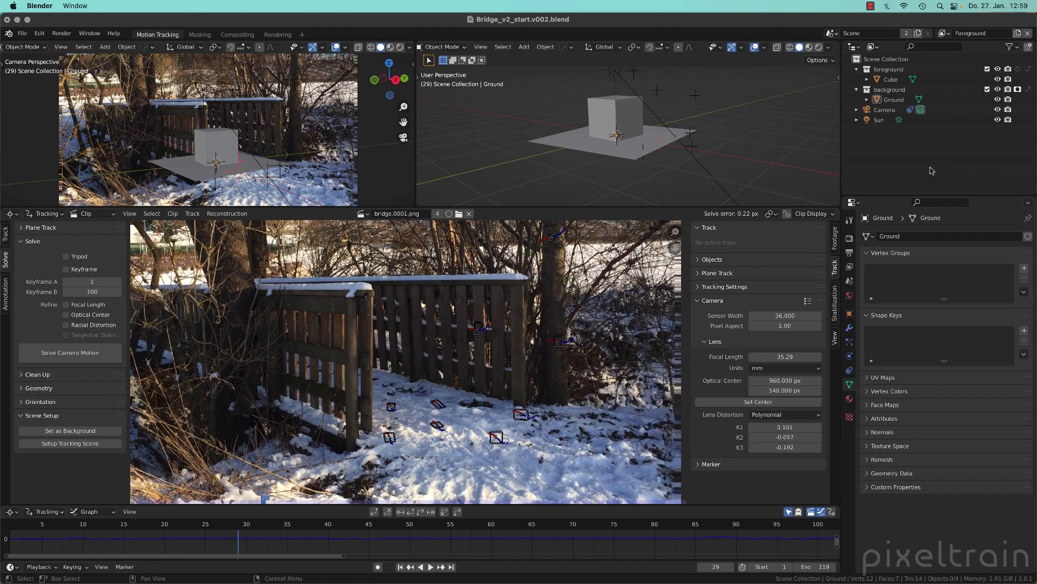
Step: Show the Foreground view layer's Passes settings and collapse its View Layer section
click(849, 266)
click(871, 235)
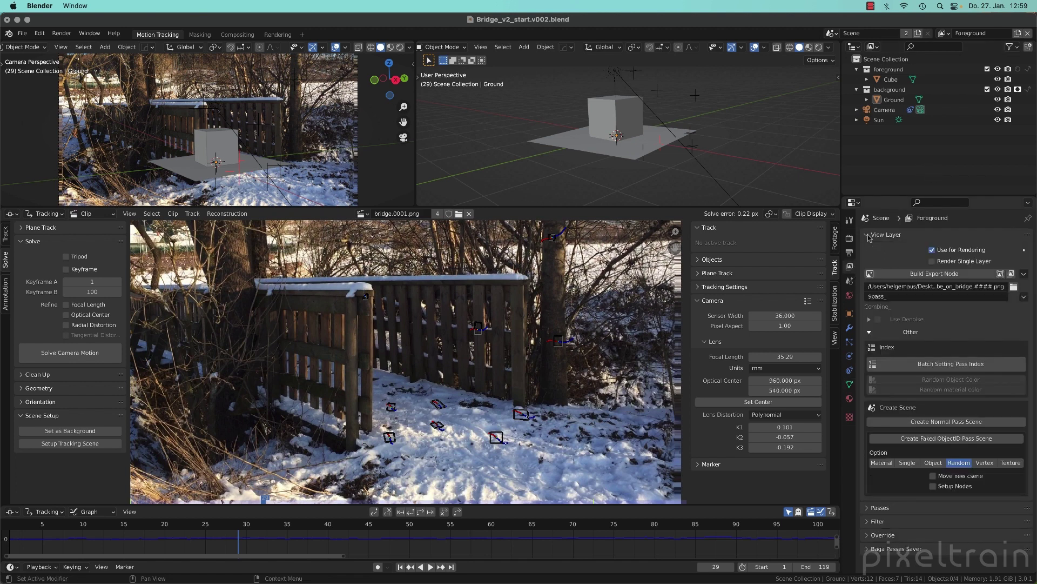
click(868, 235)
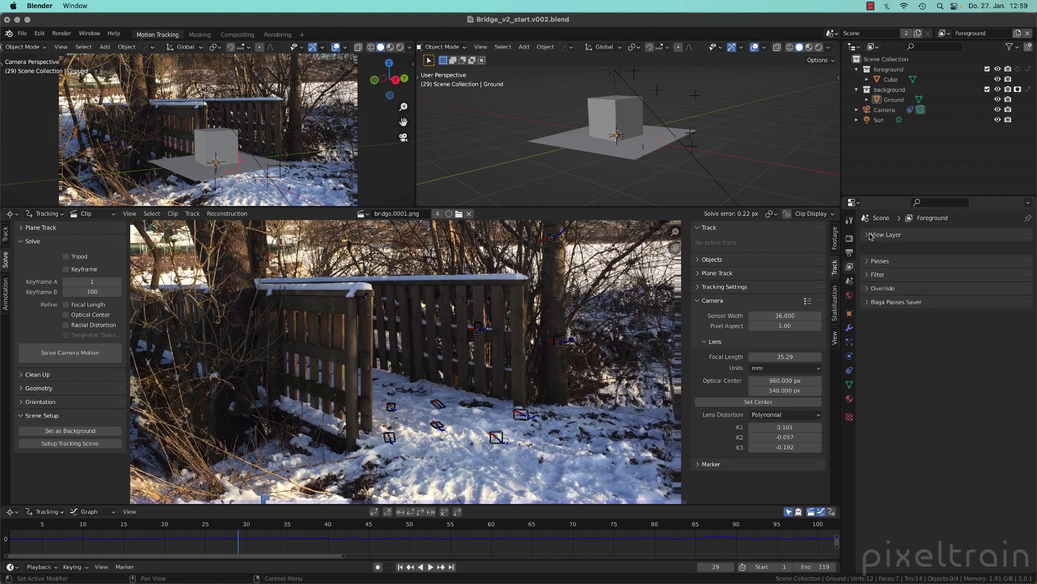
click(867, 249)
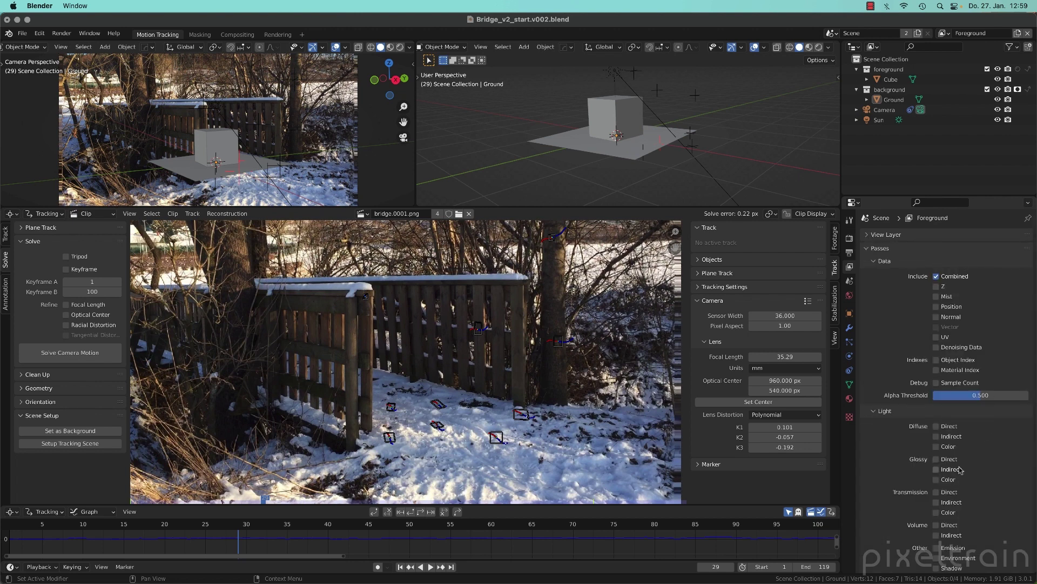
Step: Select the foreground collection and make Background the active view layer
click(867, 71)
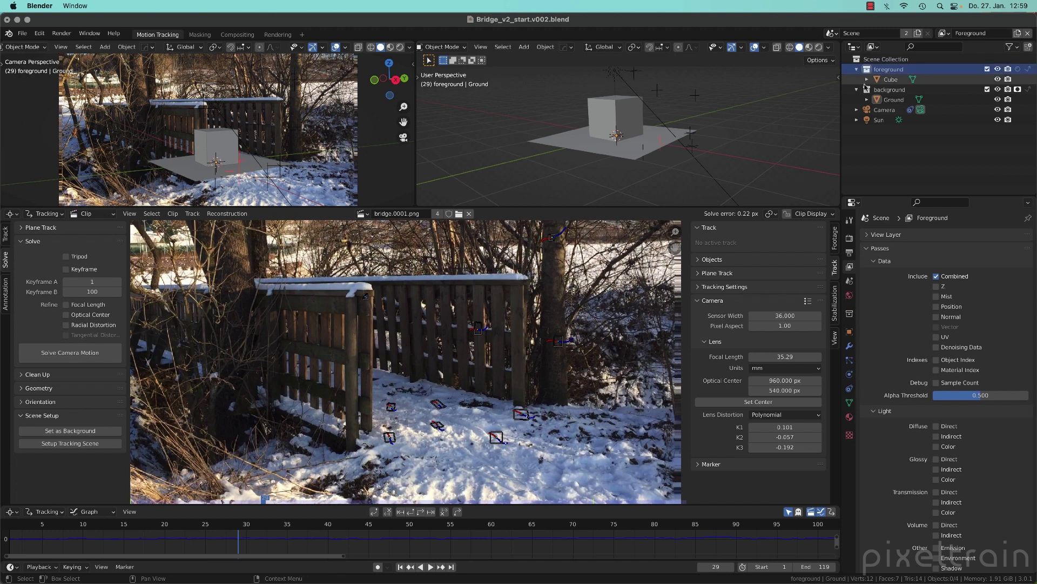
click(867, 91)
click(868, 70)
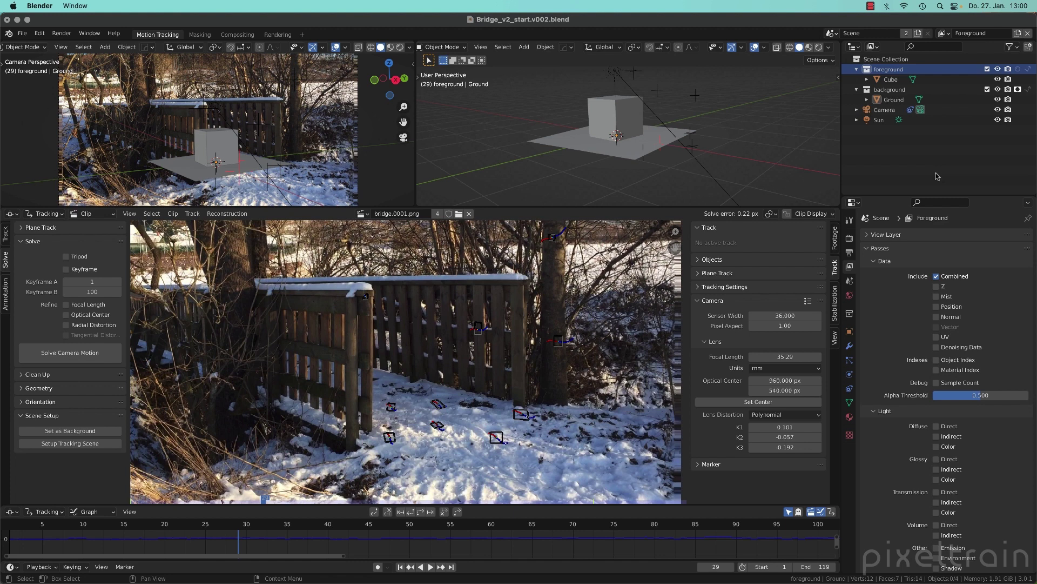
click(942, 33)
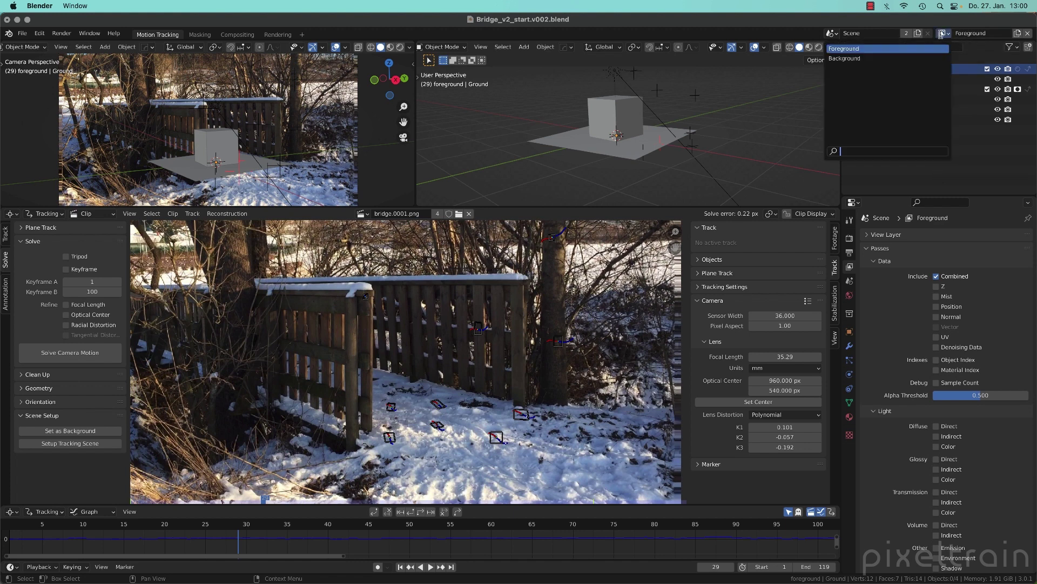
click(893, 49)
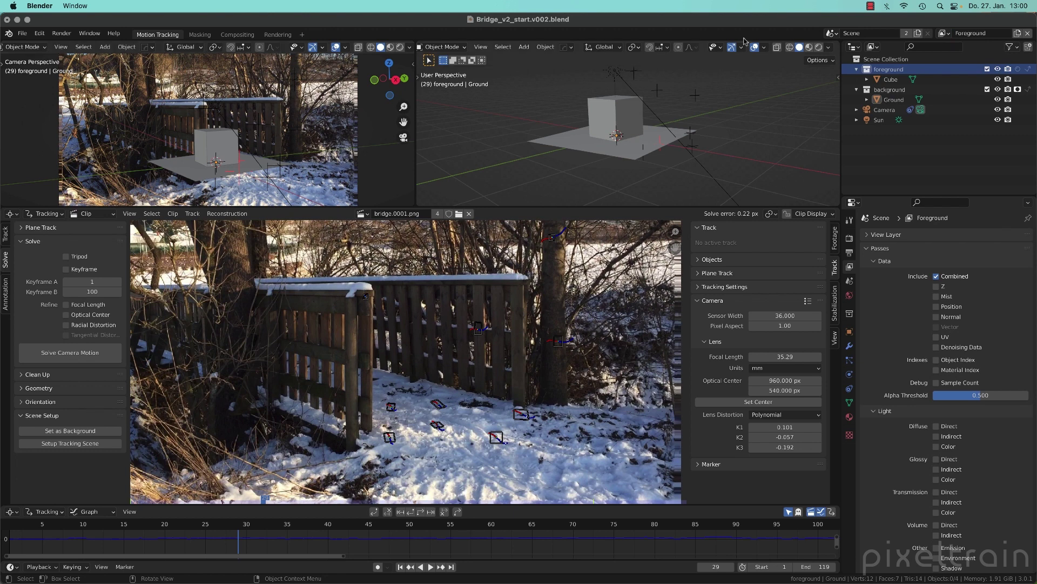
click(942, 33)
click(904, 57)
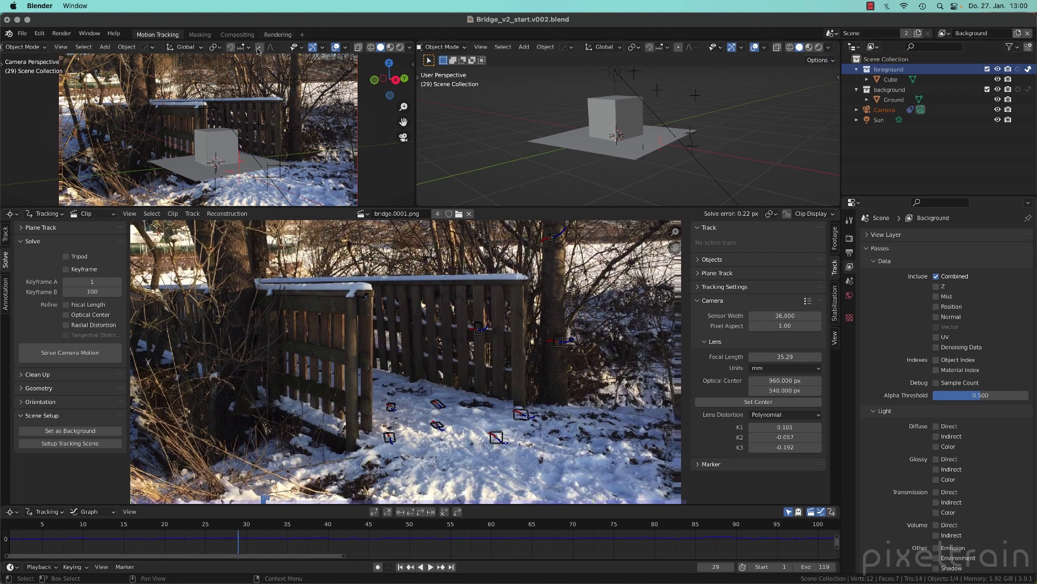
Step: Set the camera viewport to Material Preview and compare the Foreground and Background view layers, ending on Background with the foreground collection selected
click(390, 48)
click(943, 33)
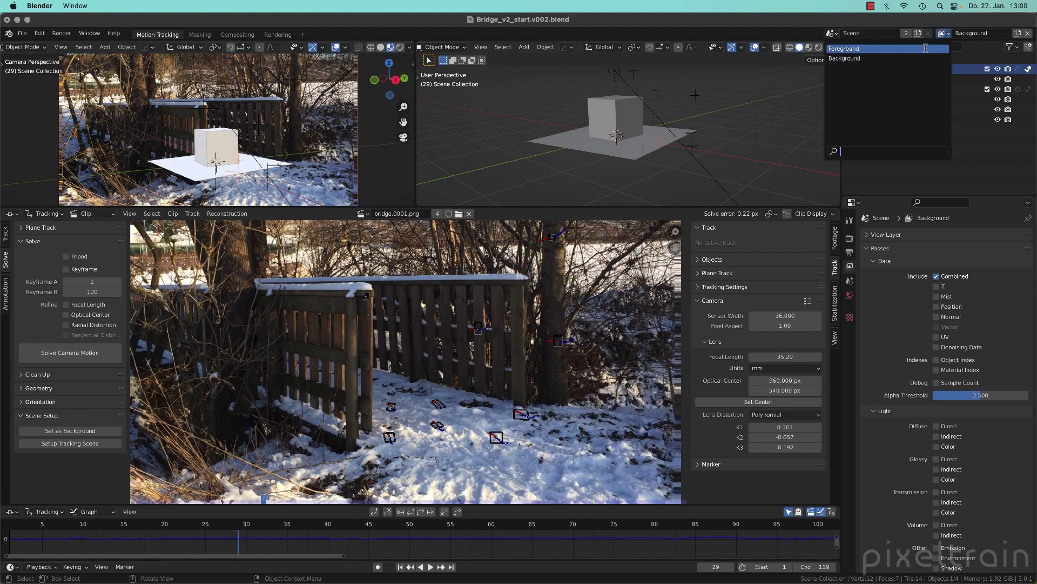
click(926, 50)
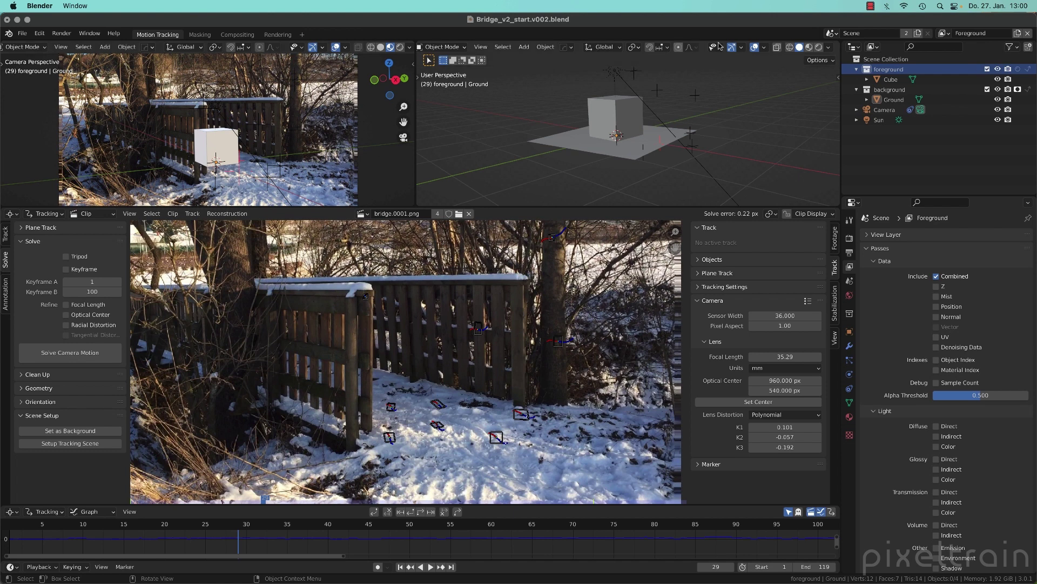
click(942, 33)
click(904, 59)
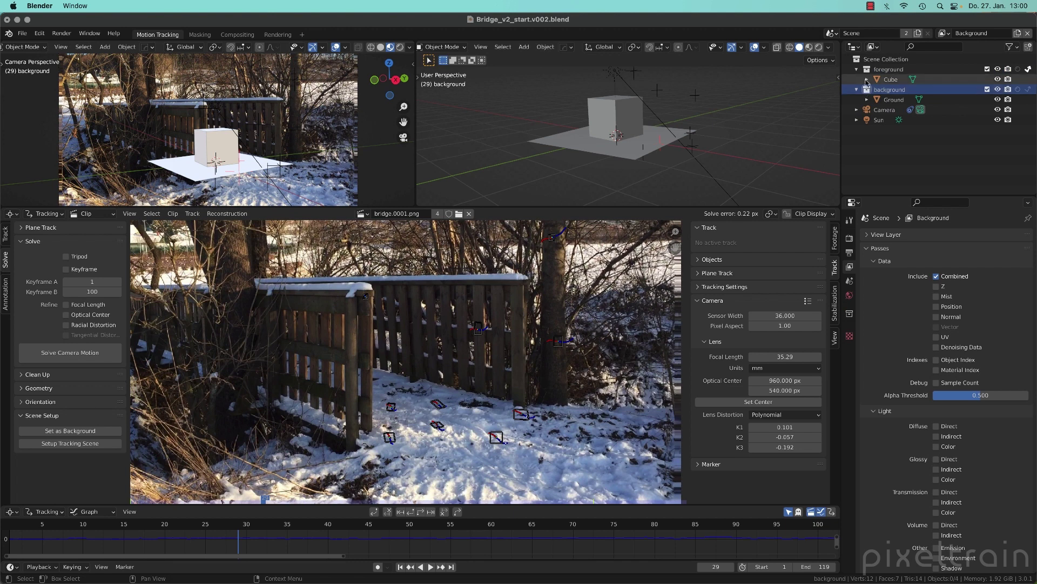
click(867, 70)
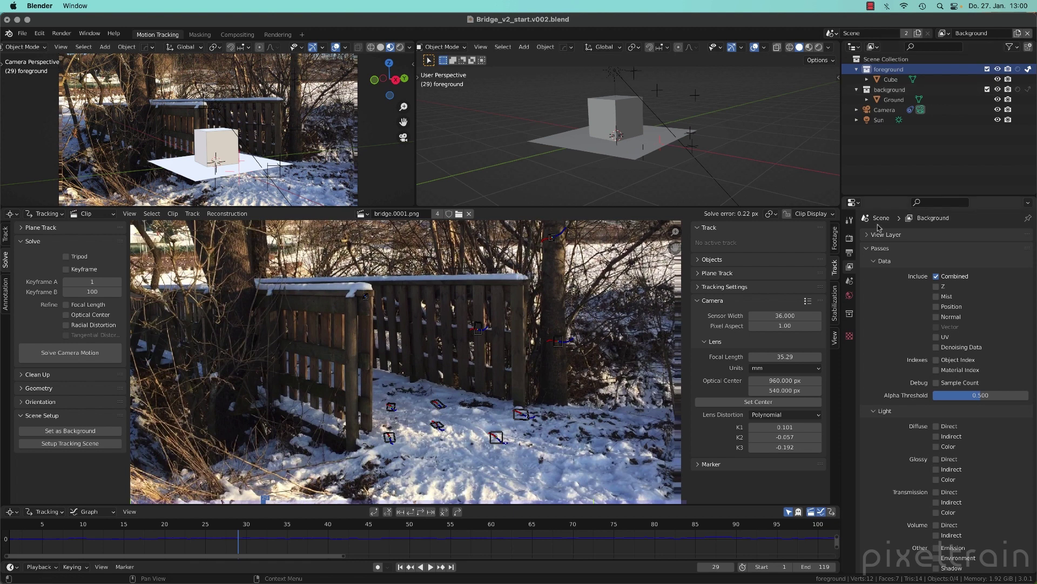
Step: Set the maximum samples for final renders to 128 in the Cycles sampling settings
click(850, 238)
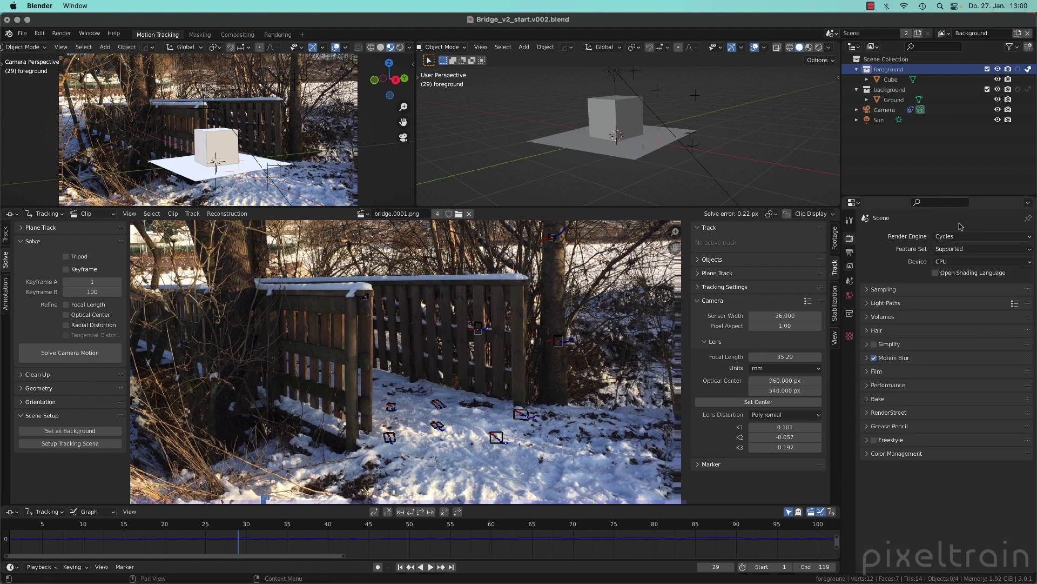
click(893, 289)
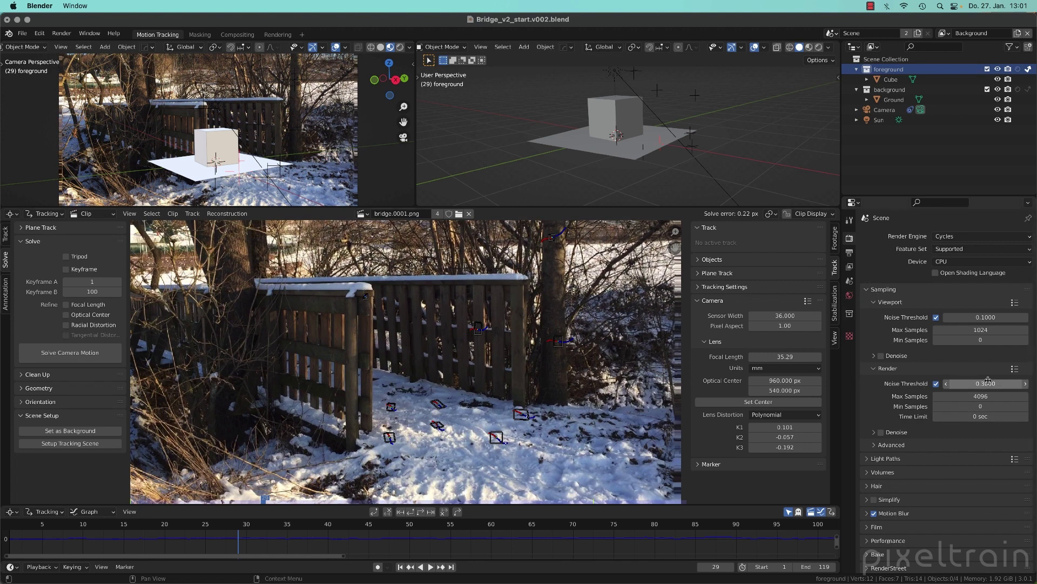
click(957, 384)
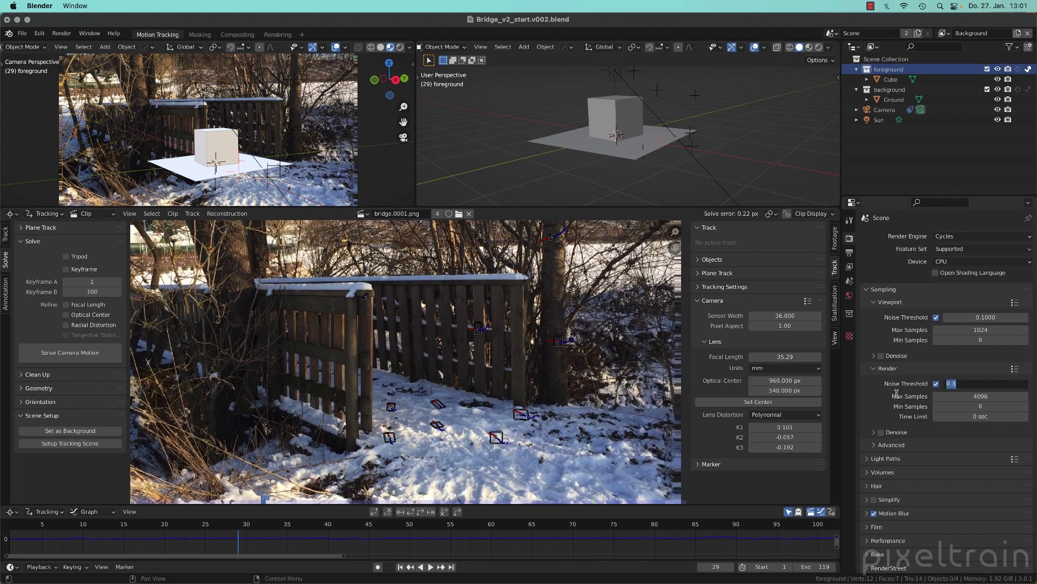
key(Tab)
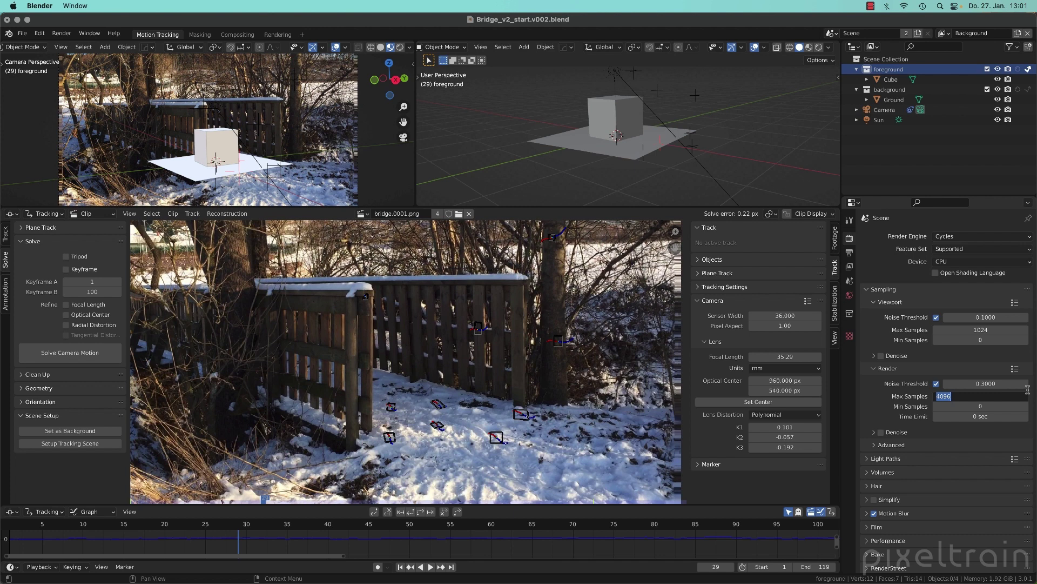
text(128)
key(Return)
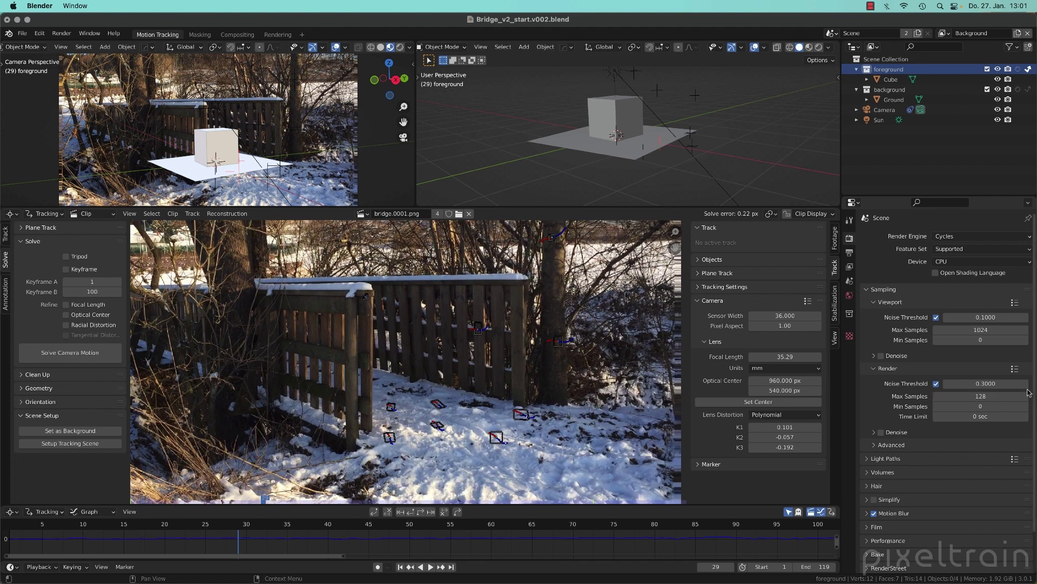
Step: Render the current frame as a still image and close the render window
click(62, 33)
click(70, 45)
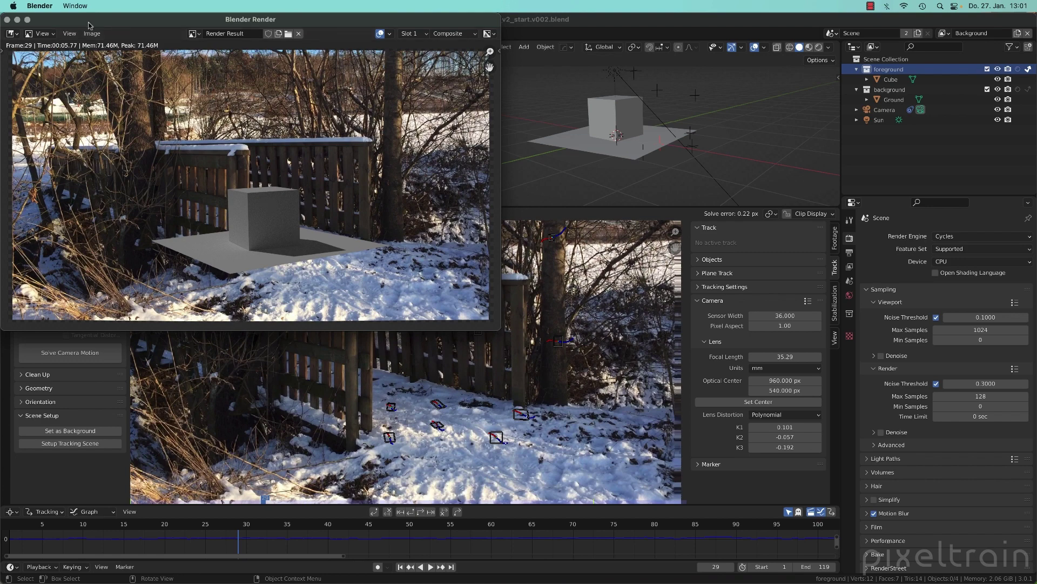
click(7, 20)
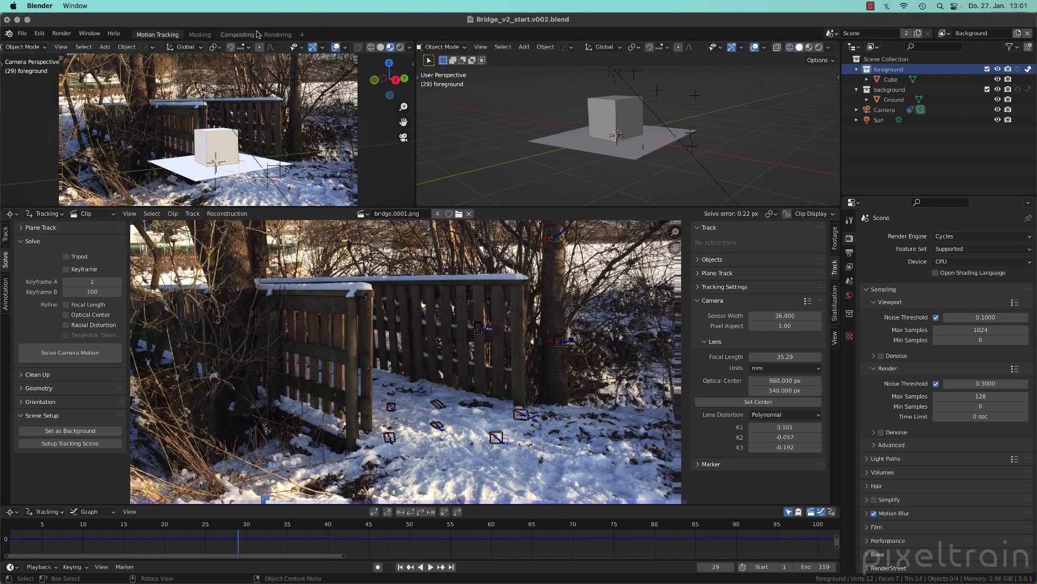
Step: Switch to the Compositing workspace and hide the node editor's tool strip
click(246, 35)
middle_drag(432, 264, 455, 252)
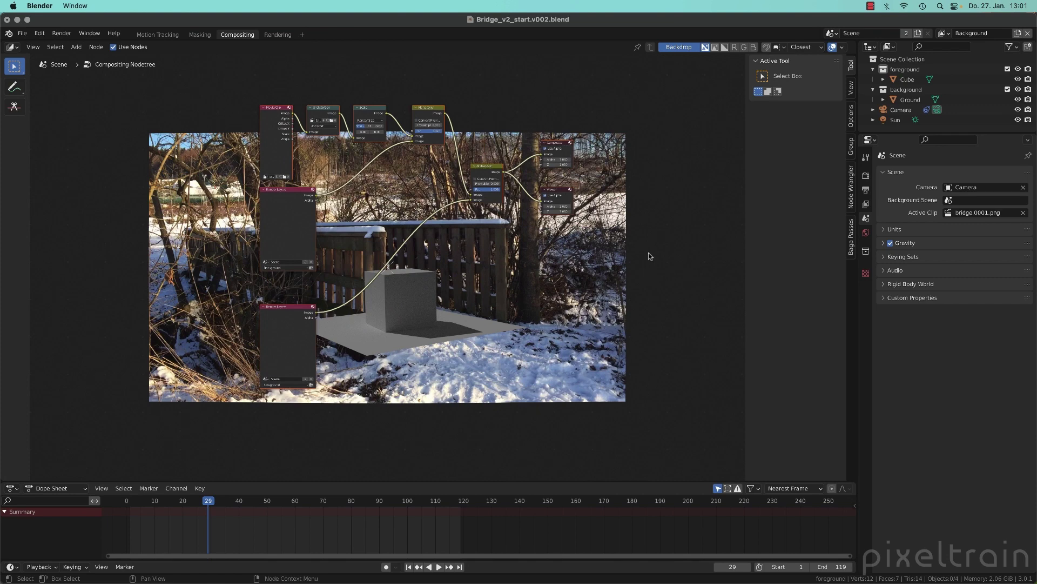
key(t)
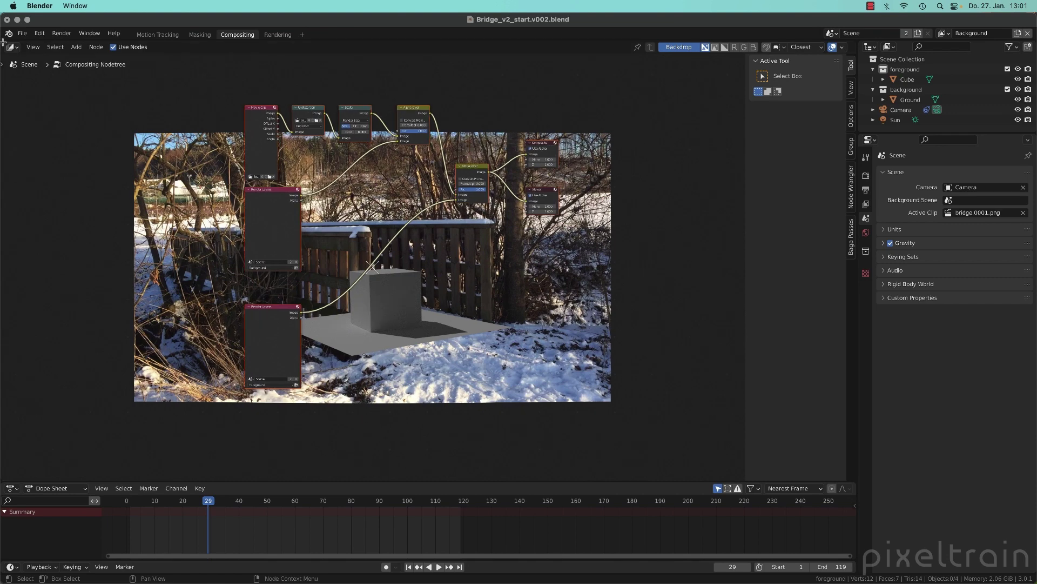
Step: Split off a narrow Image Editor beside the compositing nodes and display the Viewer Node image in it
drag(3, 43, 388, 63)
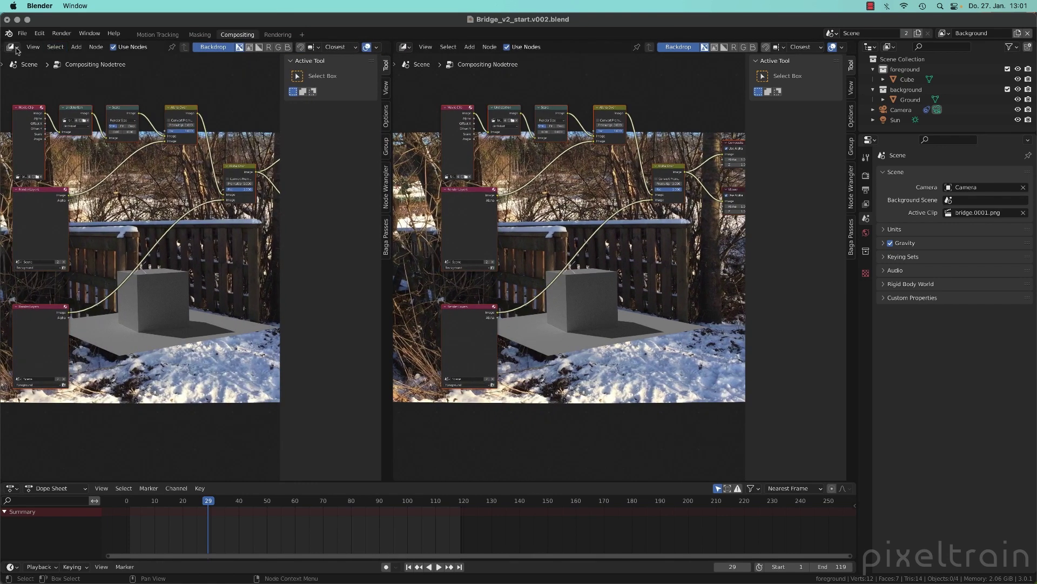
click(13, 47)
click(26, 85)
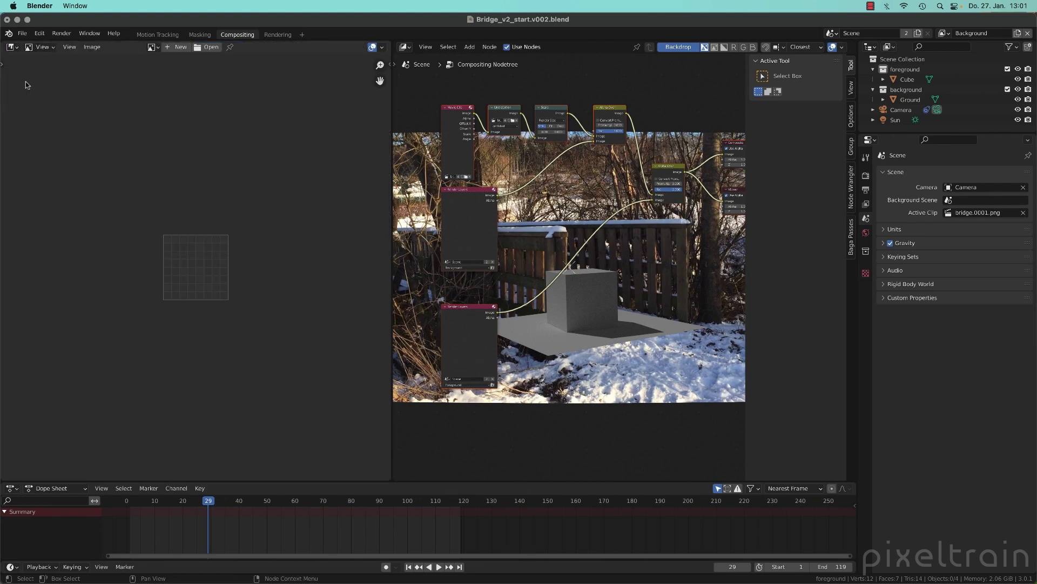
click(153, 48)
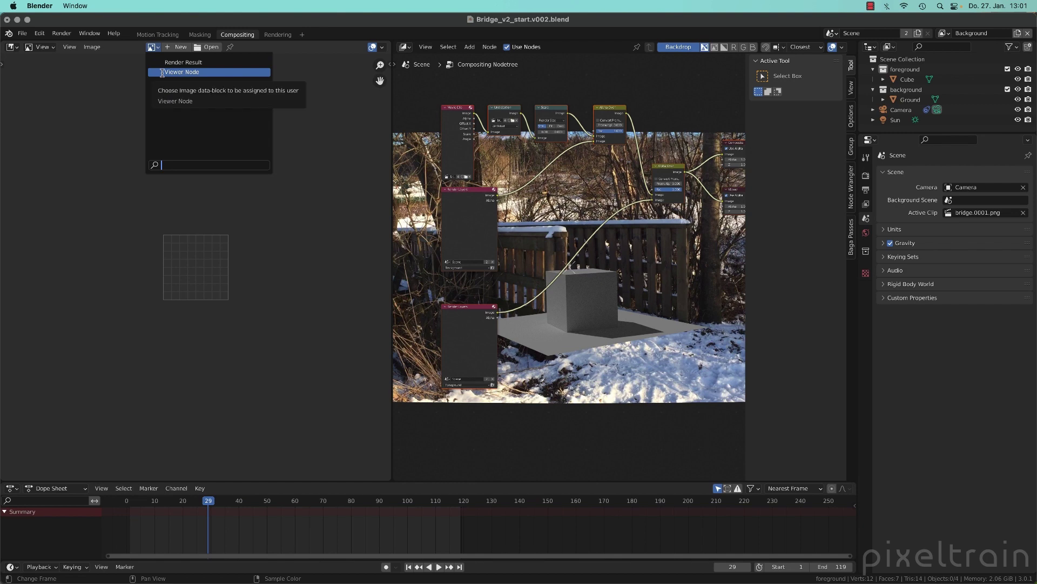
click(162, 72)
scroll(262, 290, down, 1)
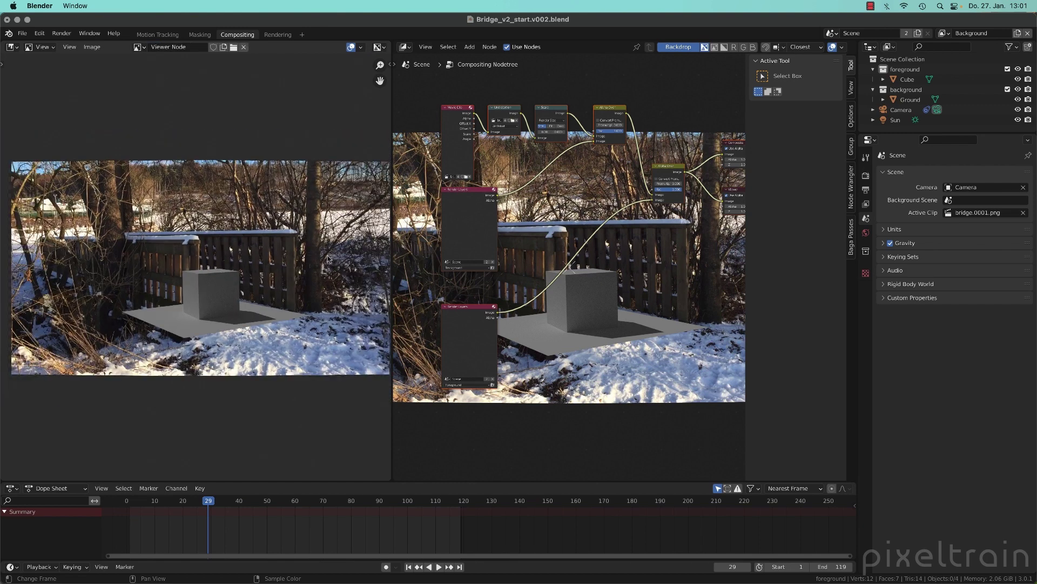
drag(392, 242, 236, 242)
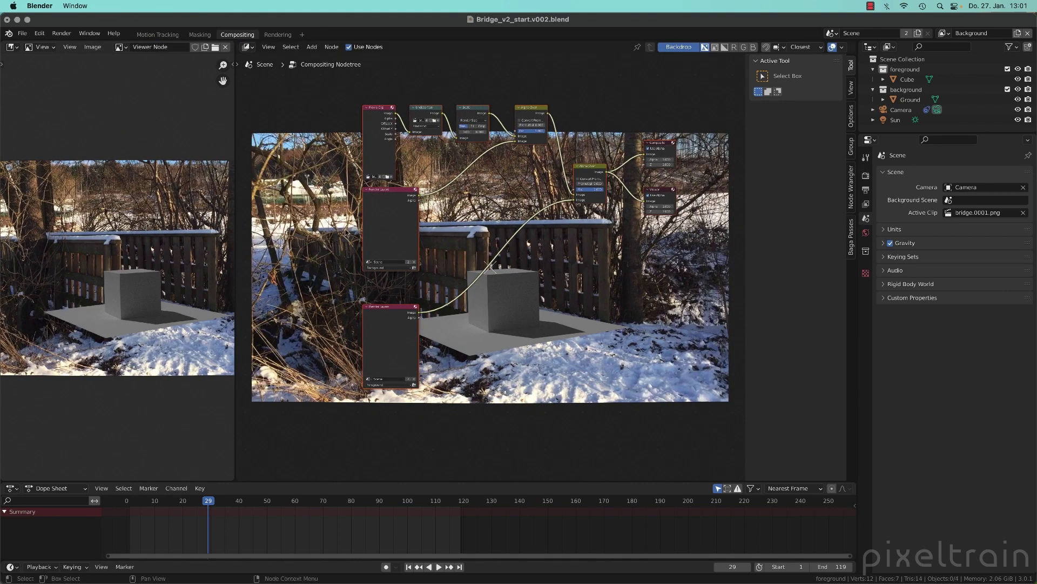
Step: Turn off the backdrop image behind the compositing nodes
click(678, 47)
scroll(526, 282, up, 1)
middle_drag(561, 276, 612, 266)
scroll(78, 268, down, 3)
middle_drag(79, 268, 98, 262)
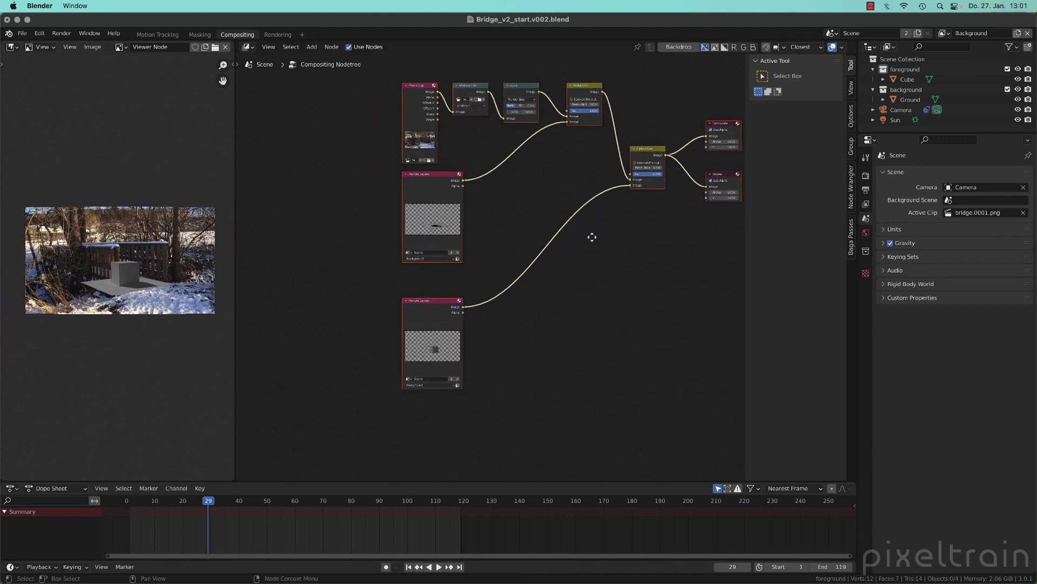
middle_drag(593, 235, 552, 255)
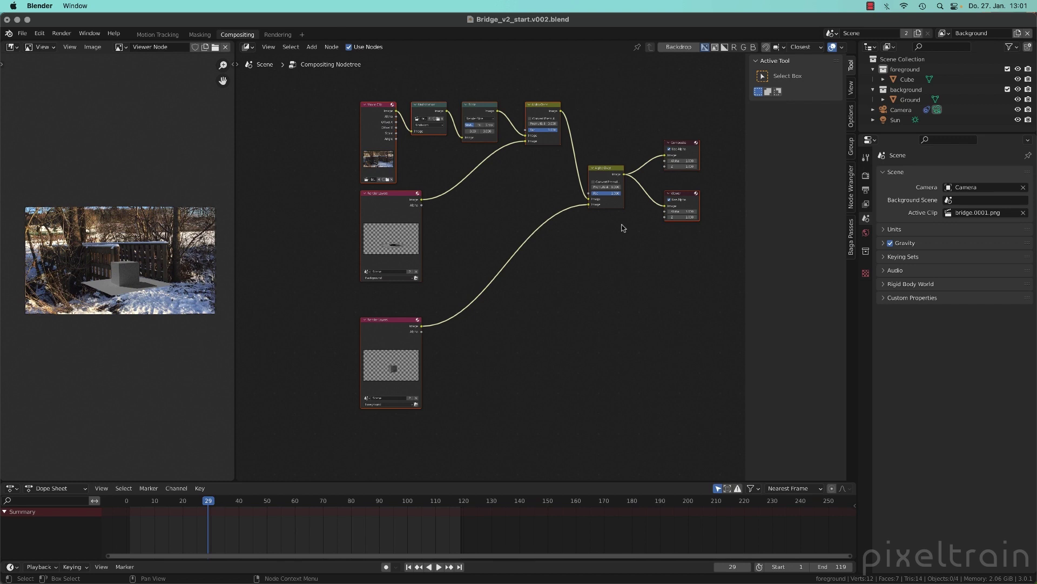
scroll(459, 273, up, 5)
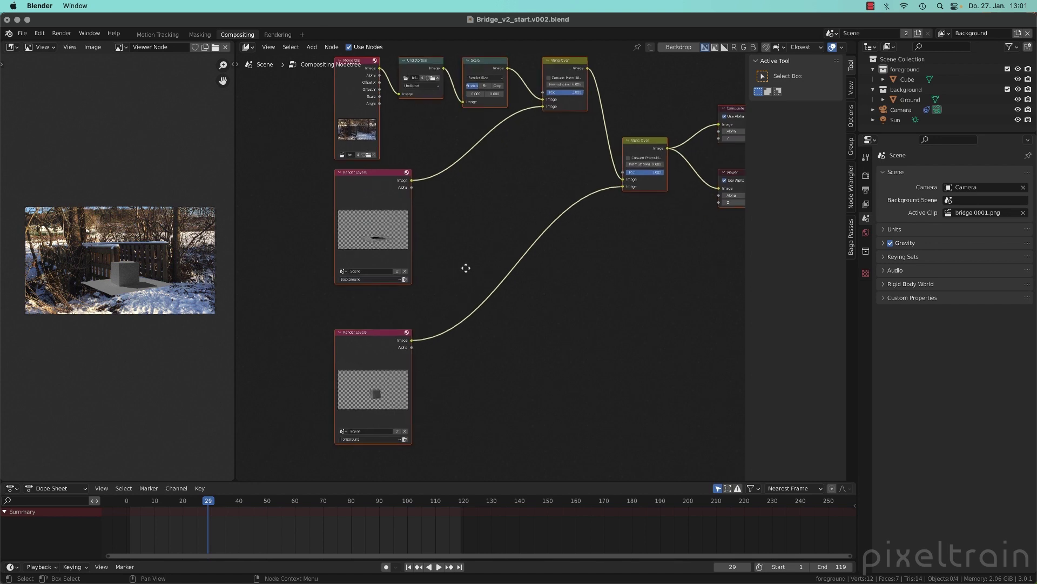
Step: Shift the compositing nodes slightly, deselect them all, and preview the Foreground Render Layers node in the Viewer
scroll(511, 216, up, 1)
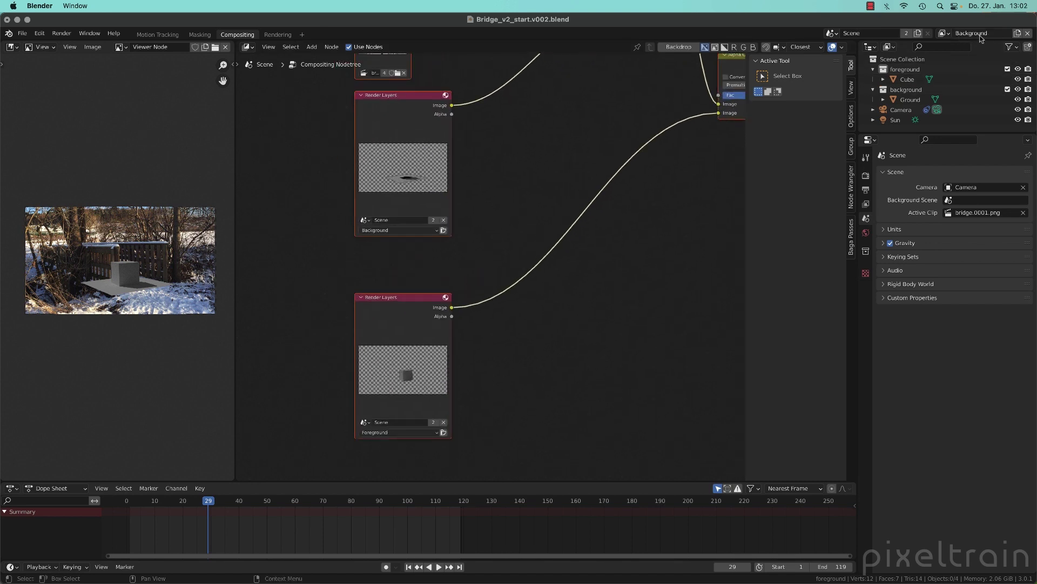
drag(410, 98, 415, 109)
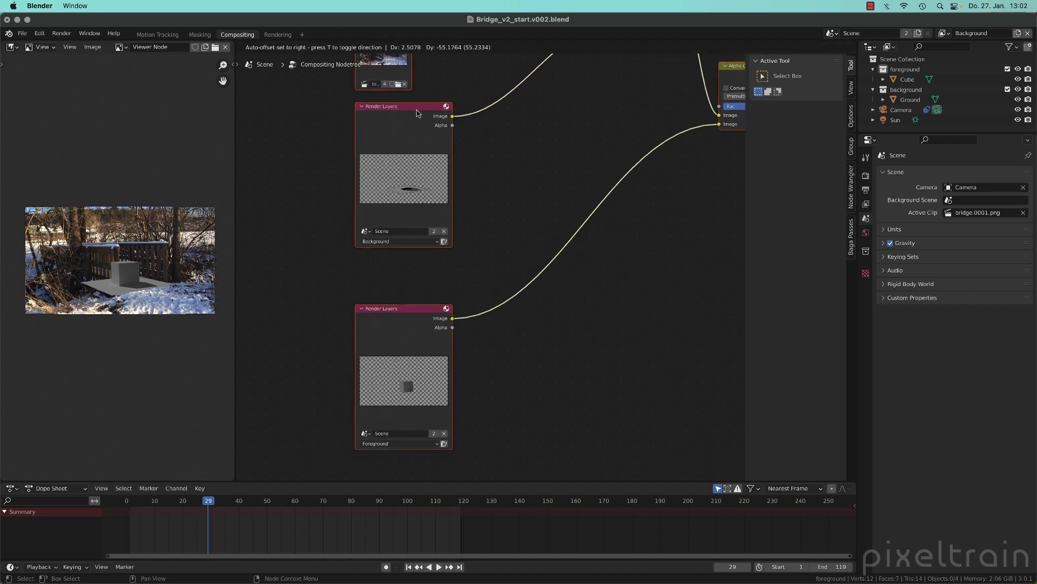
key(alt+a)
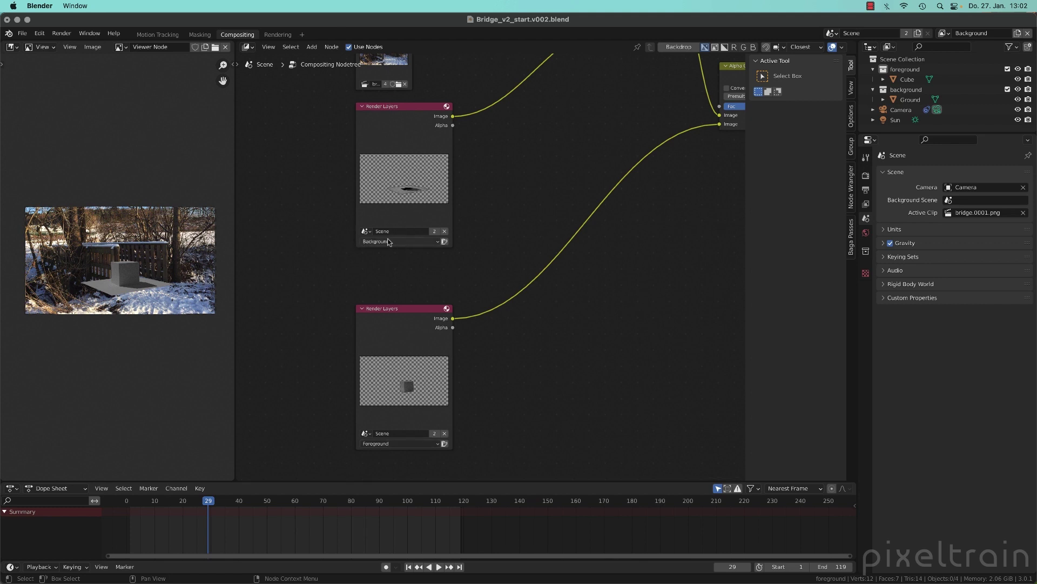
ctrl+shift+click(401, 314)
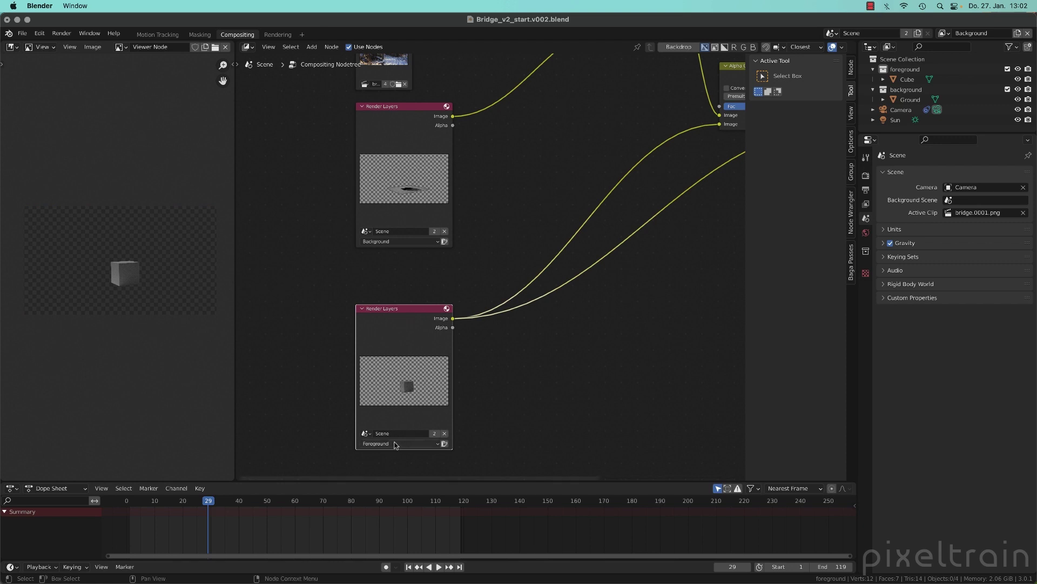
Step: Widen the Image Editor to inspect the cube, and preview the Background Render Layers node in the Viewer
drag(235, 322, 316, 303)
scroll(148, 280, up, 4)
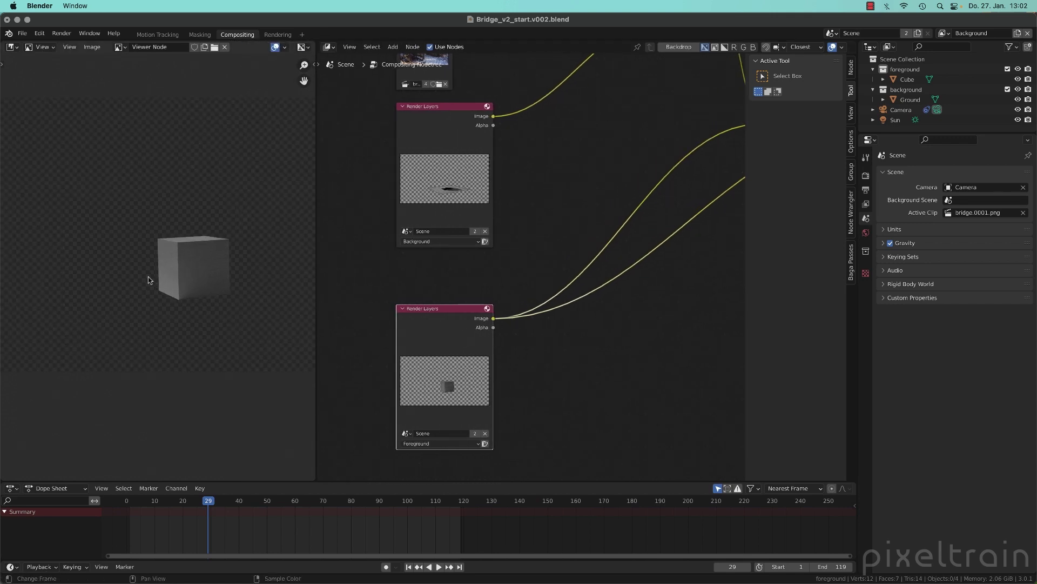
scroll(148, 277, up, 2)
middle_drag(234, 277, 173, 273)
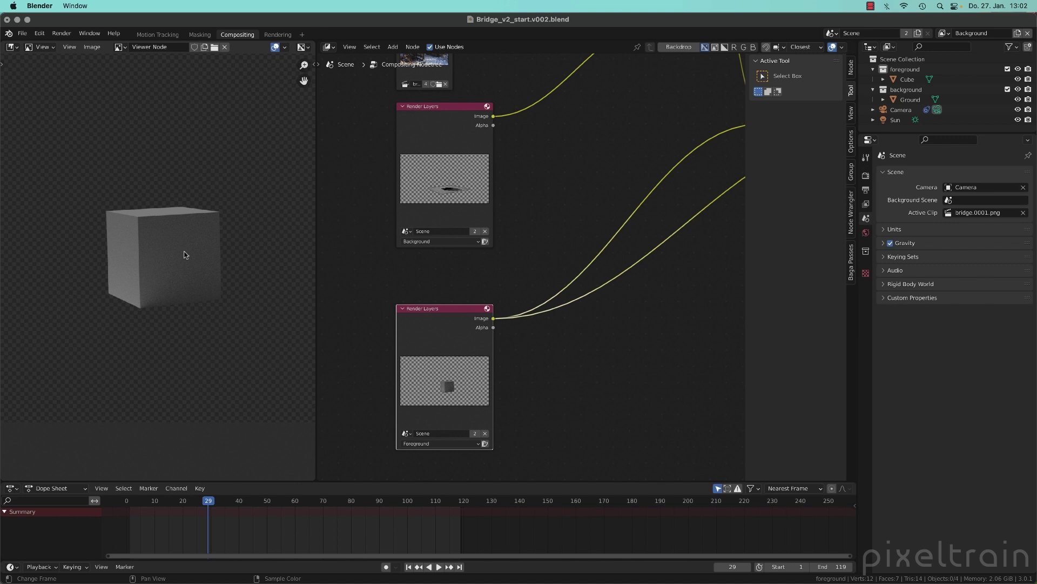
ctrl+shift+click(446, 111)
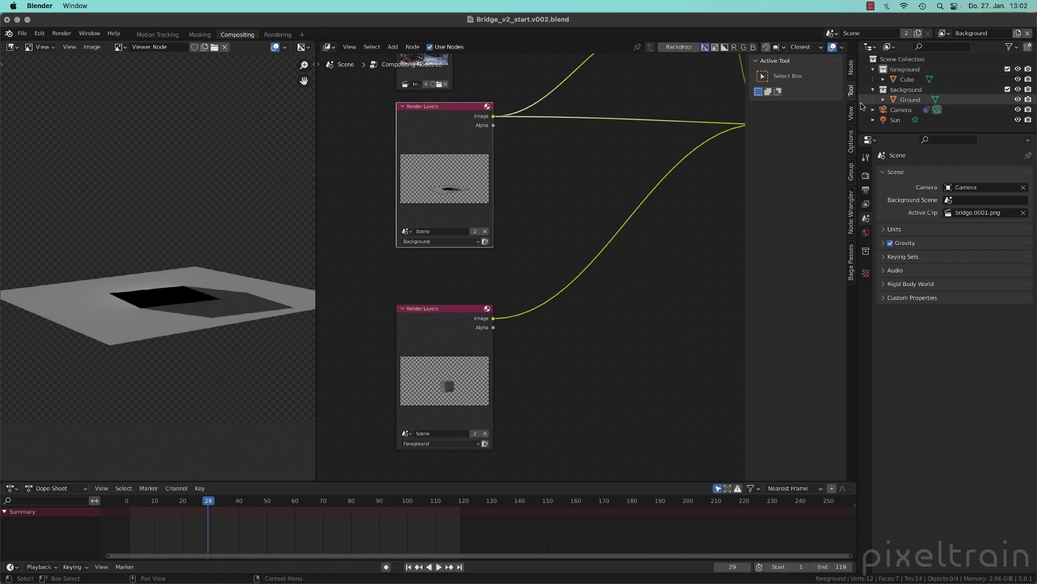
Step: Widen the Outliner and enable its Holdout and Indirect Only restriction columns
drag(859, 105, 818, 104)
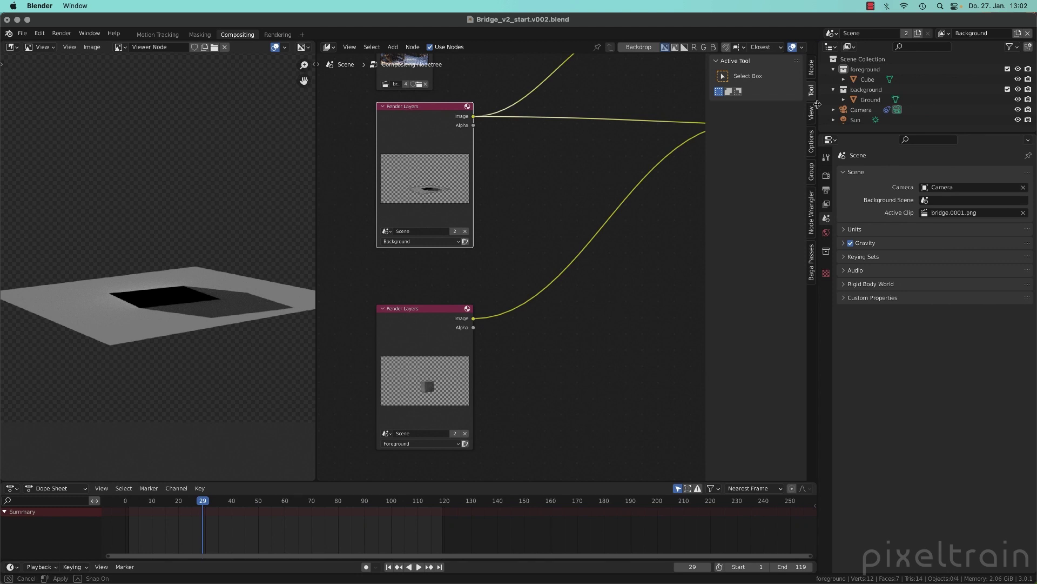
click(1012, 47)
click(984, 80)
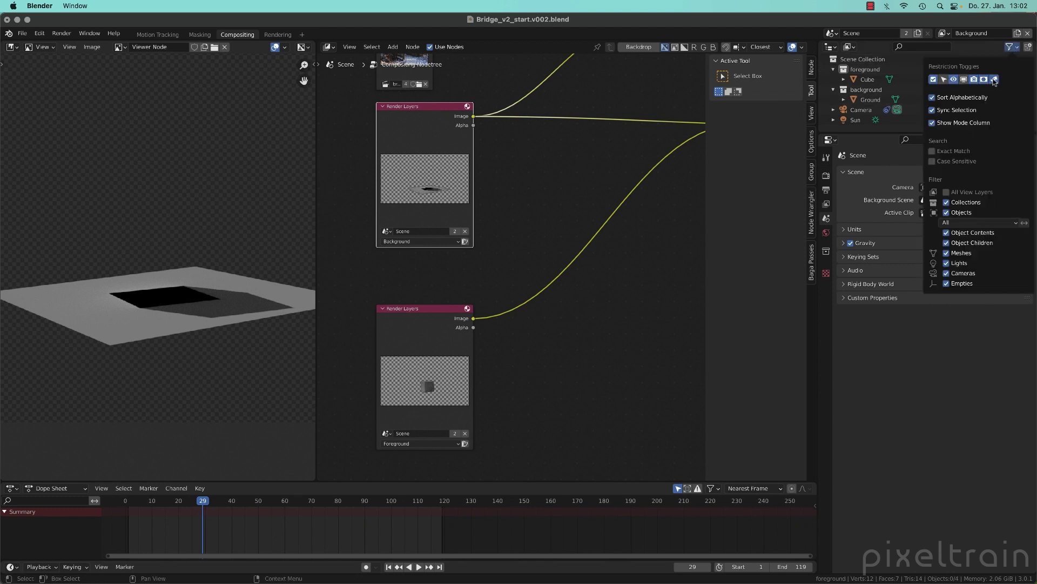
click(995, 80)
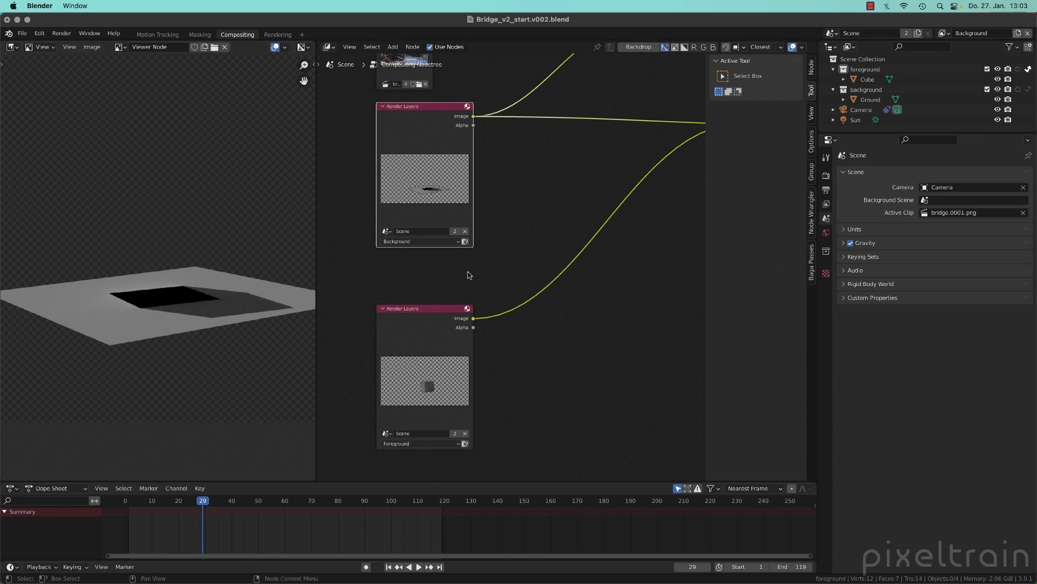
Step: Move the Movie Clip node away from the Undistortion node and preview its whole footage frame in the Viewer
scroll(468, 275, down, 1)
scroll(479, 259, down, 2)
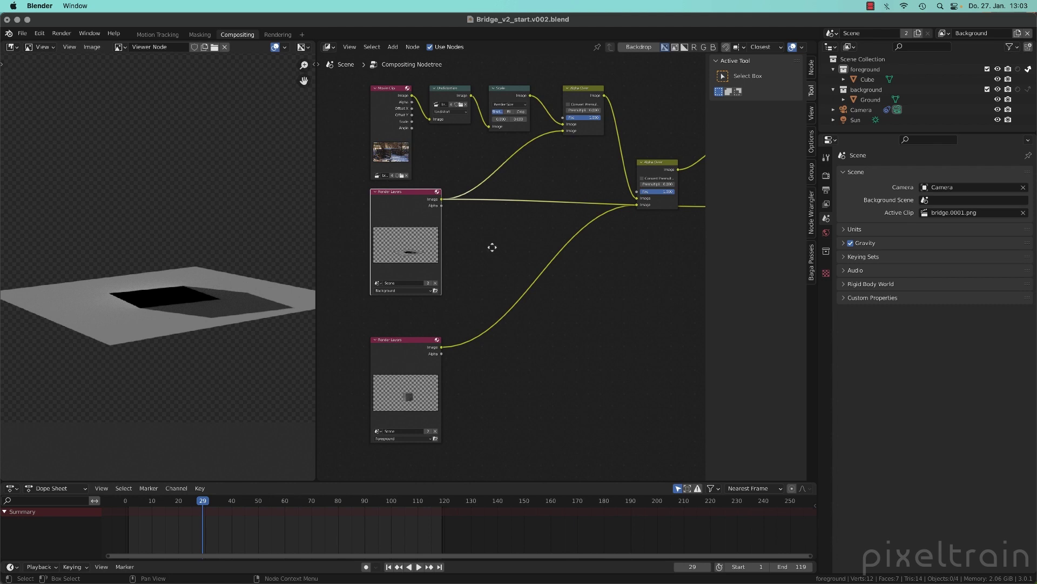
middle_drag(489, 245, 518, 325)
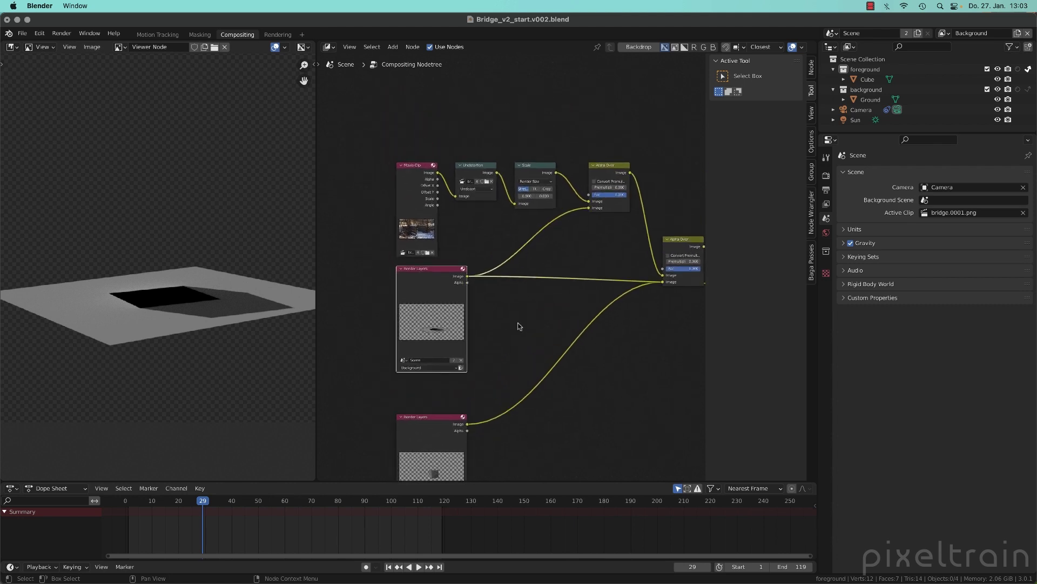
drag(427, 166, 414, 147)
ctrl+shift+click(400, 148)
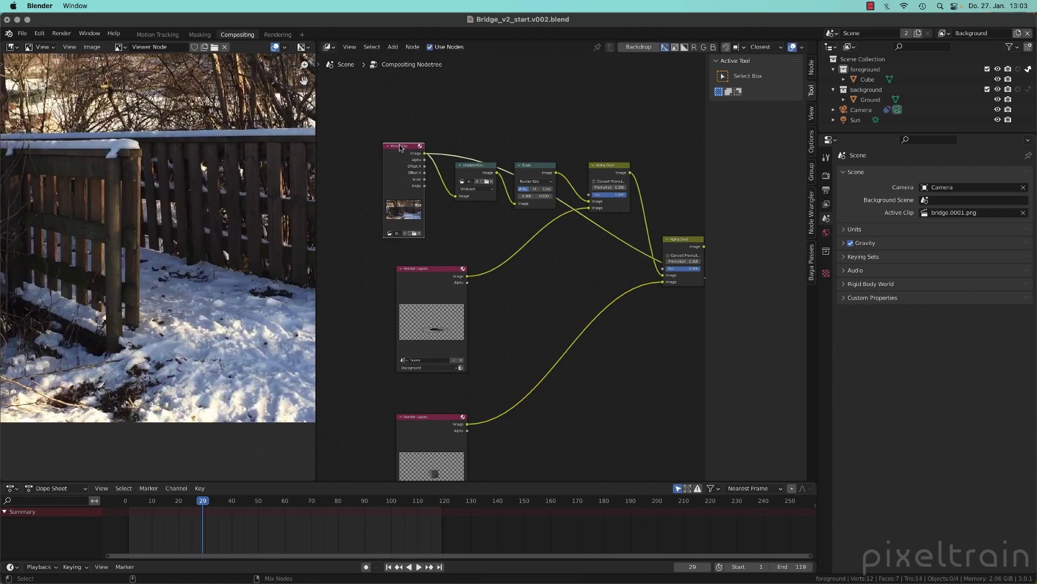
scroll(176, 251, down, 3)
scroll(176, 251, up, 2)
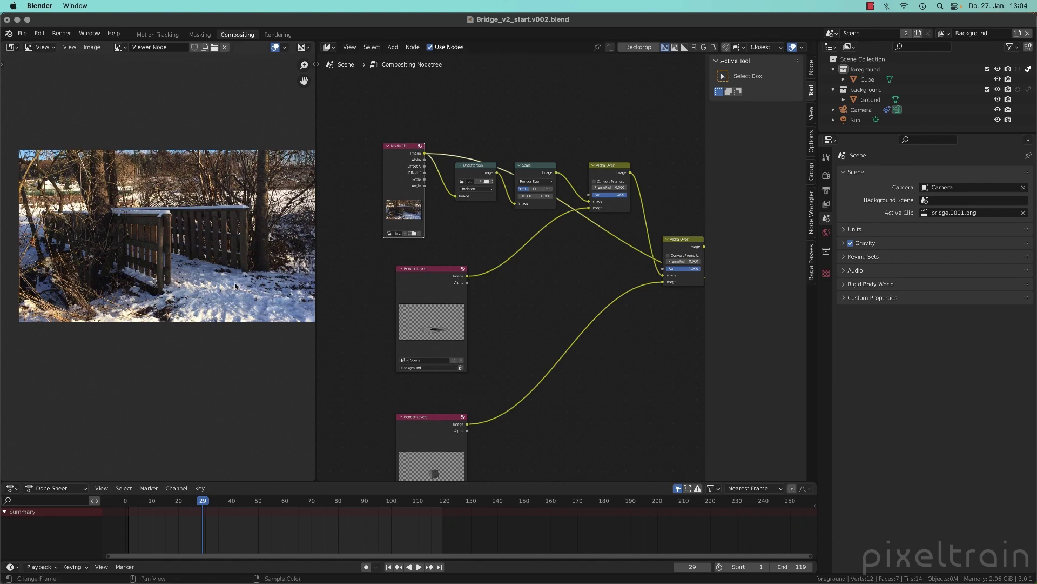
mouse_move(229, 266)
middle_down()
mouse_move(187, 263)
mouse_move(215, 273)
middle_up()
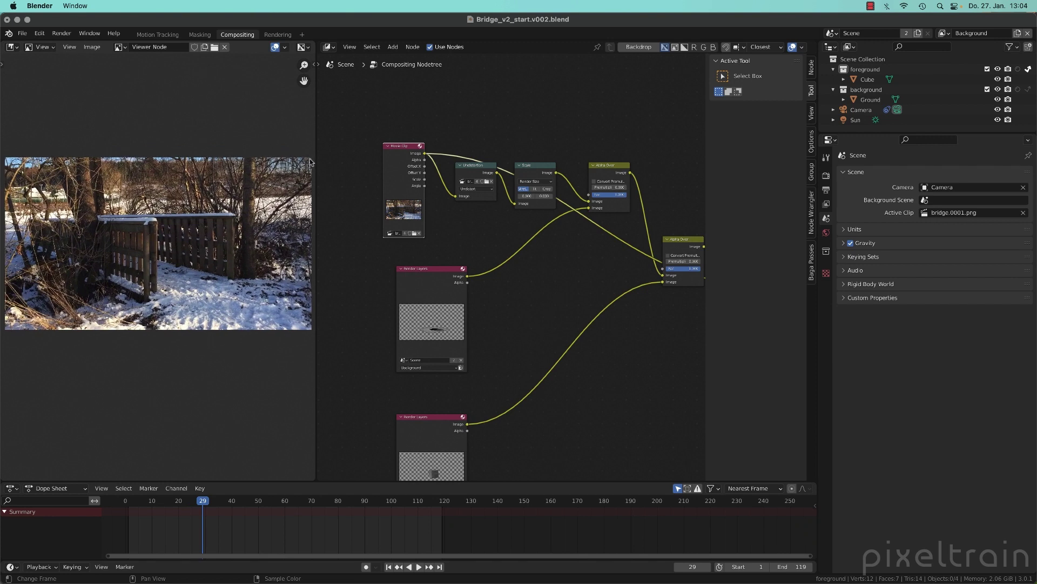
Step: In the Motion Tracking workspace, enlarge the 3D viewports, check the cube and ground through the camera, and return to Compositing
click(158, 35)
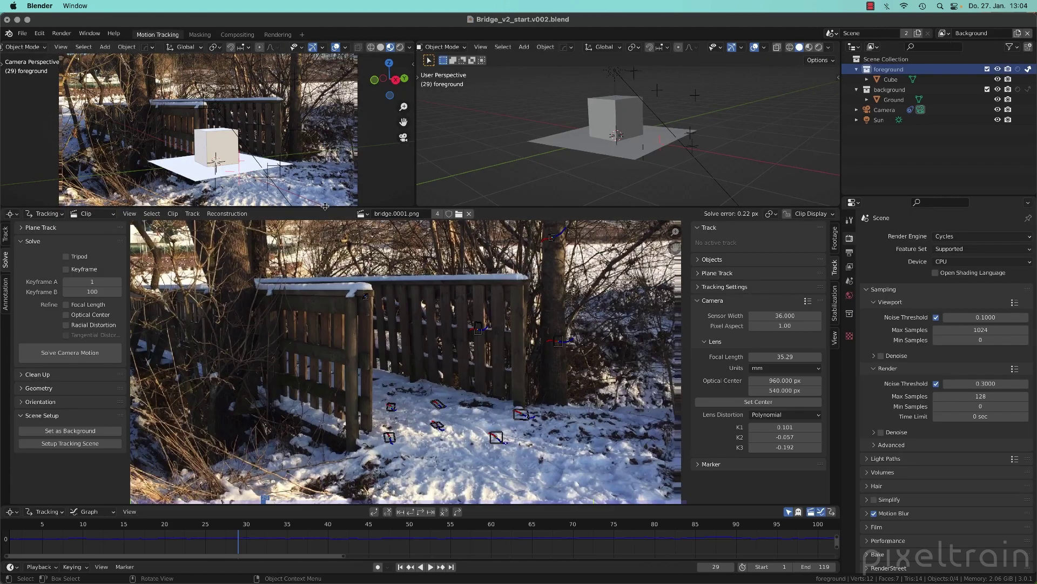
drag(327, 208, 327, 272)
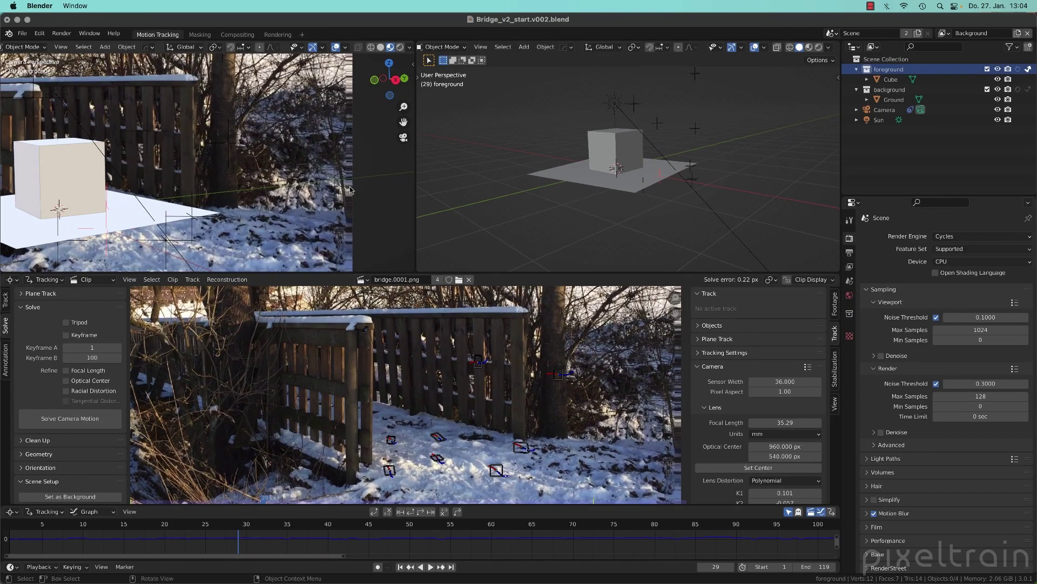
middle_drag(352, 184, 349, 180)
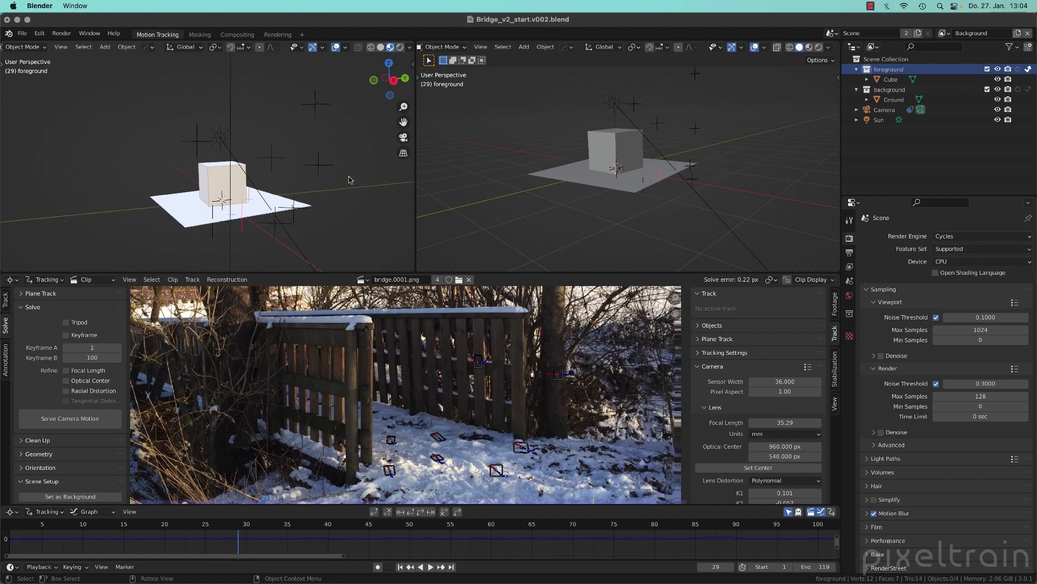
key(KP_0)
scroll(340, 105, down, 2)
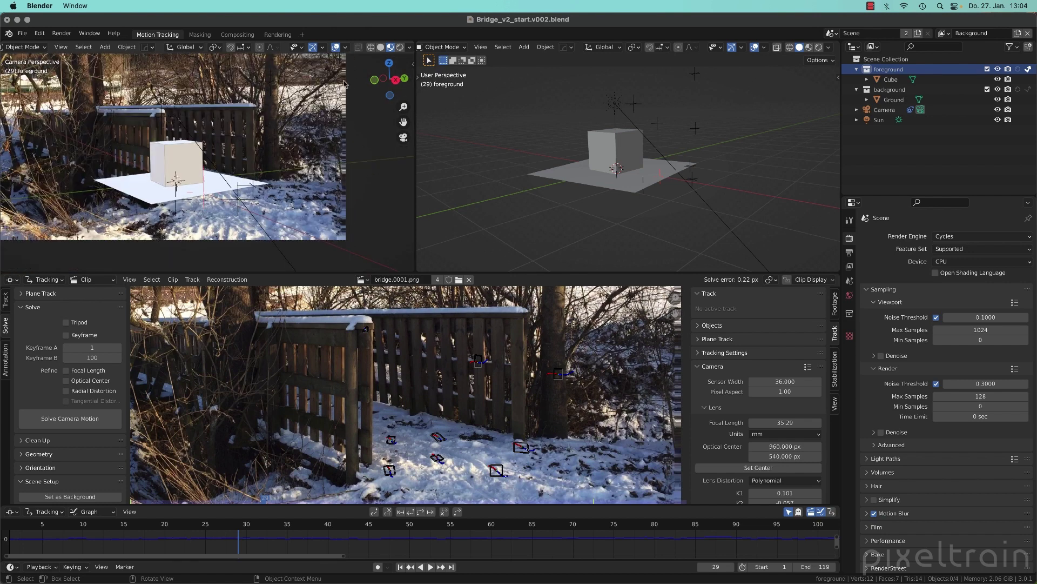
mouse_move(258, 155)
middle_down()
mouse_move(249, 152)
mouse_move(260, 155)
middle_up()
key(KP_0)
click(233, 35)
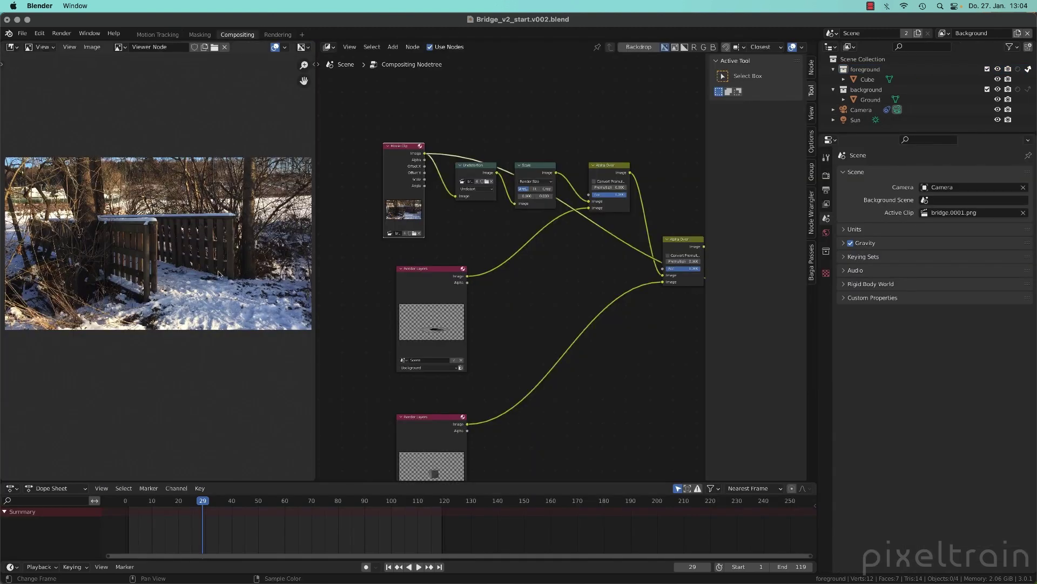
Step: Move the Movie Clip node farther from the Undistortion node and check the clip's lens distortion coefficients in the Motion Tracking workspace
drag(397, 146, 382, 129)
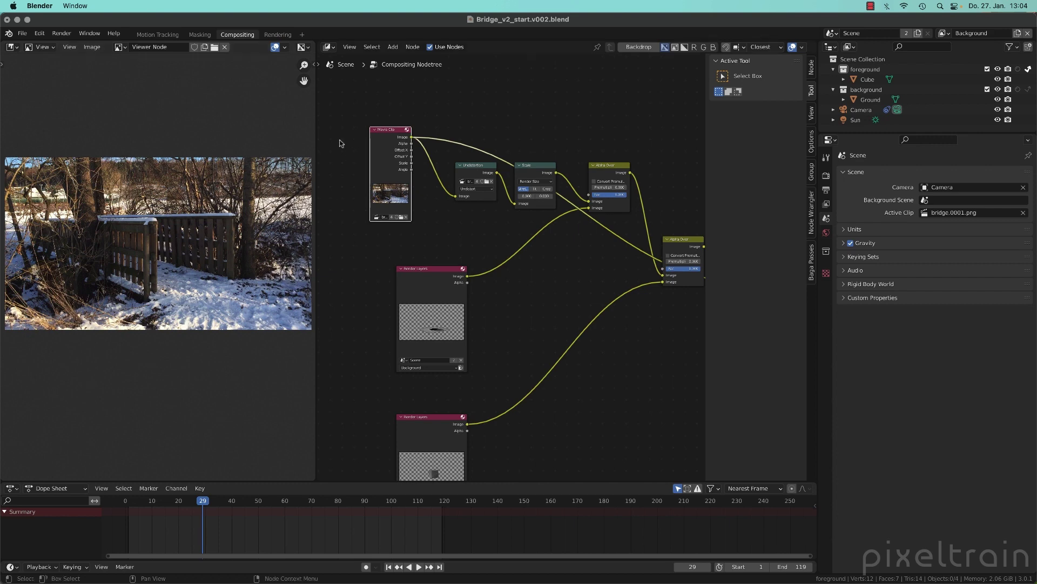
click(157, 34)
scroll(771, 468, down, 2)
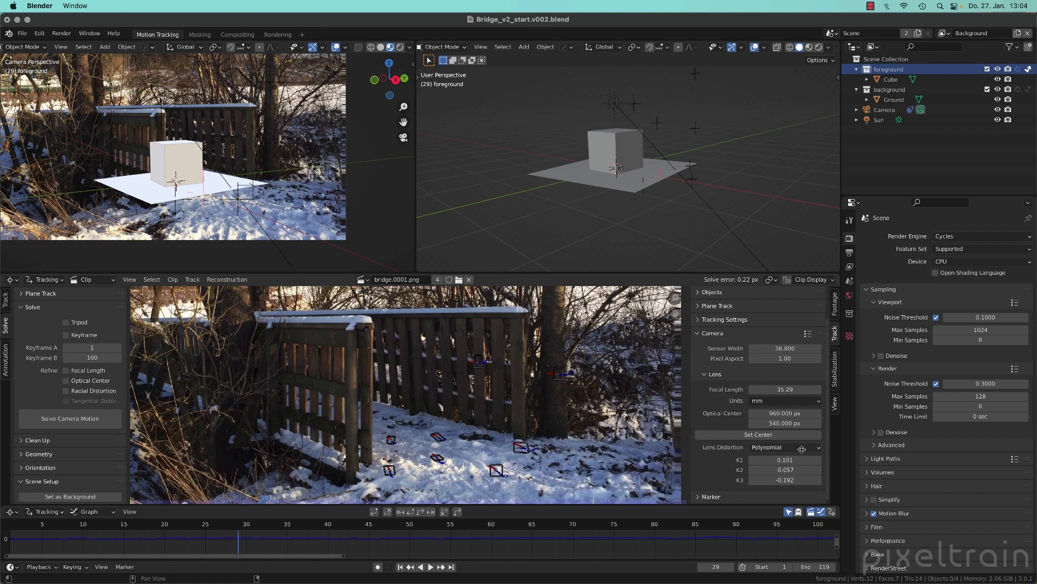
click(238, 35)
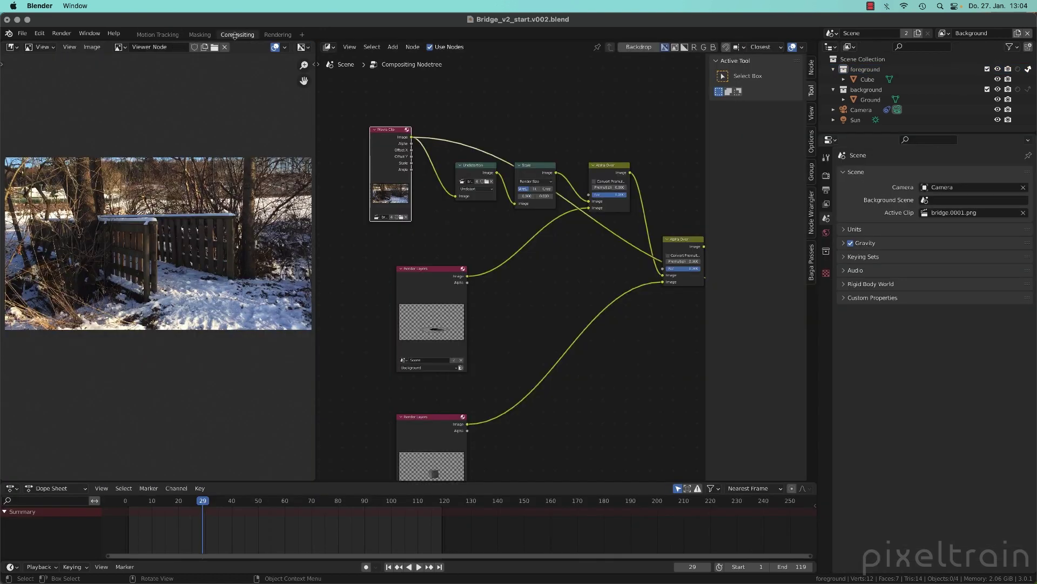
Step: Widen the Undistortion node, keep its mode on Undistort, and place it between the Movie Clip and Scale nodes
drag(475, 173, 464, 176)
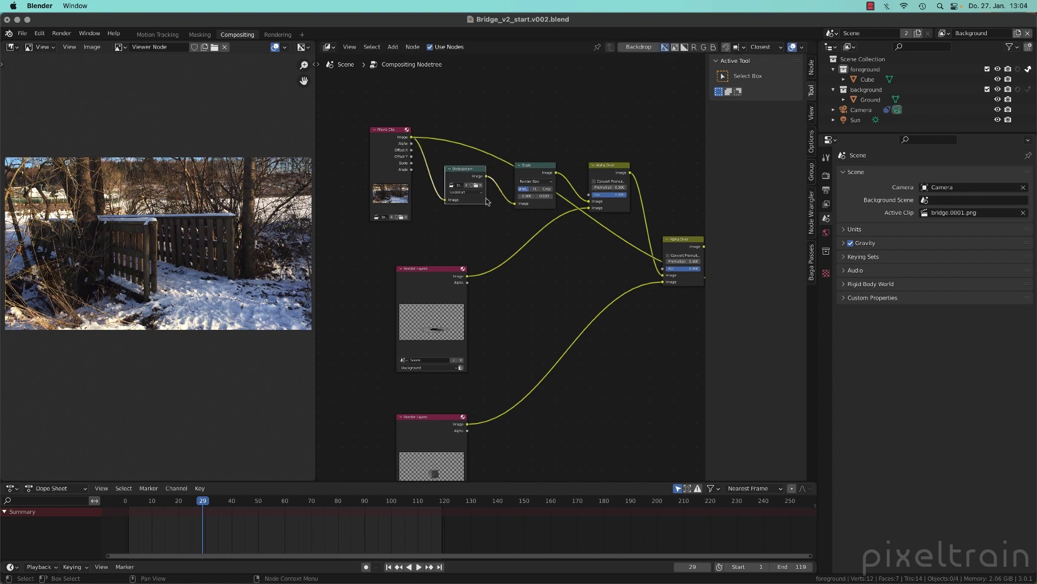
scroll(486, 202, up, 3)
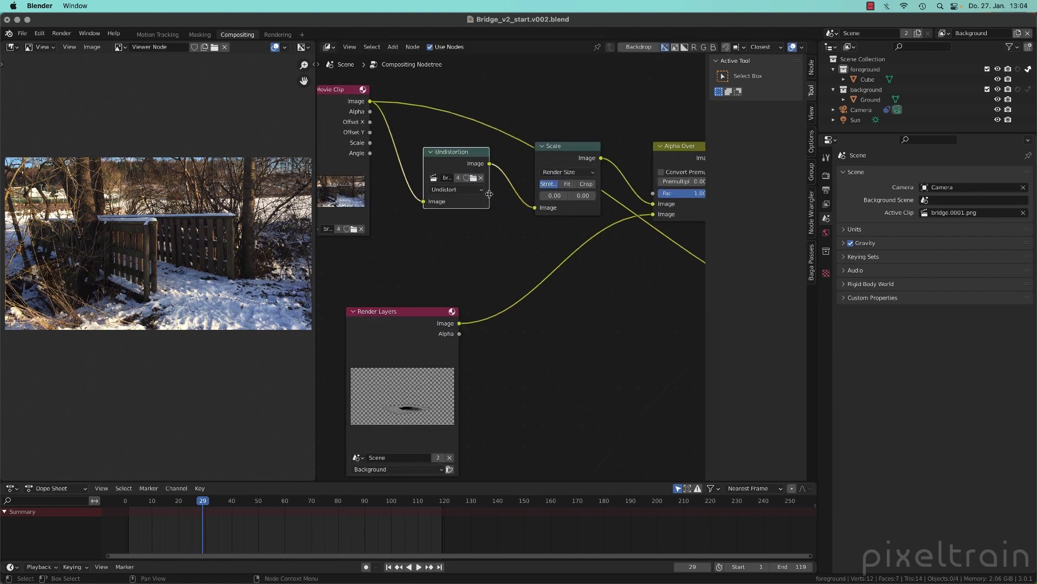
drag(491, 197, 534, 191)
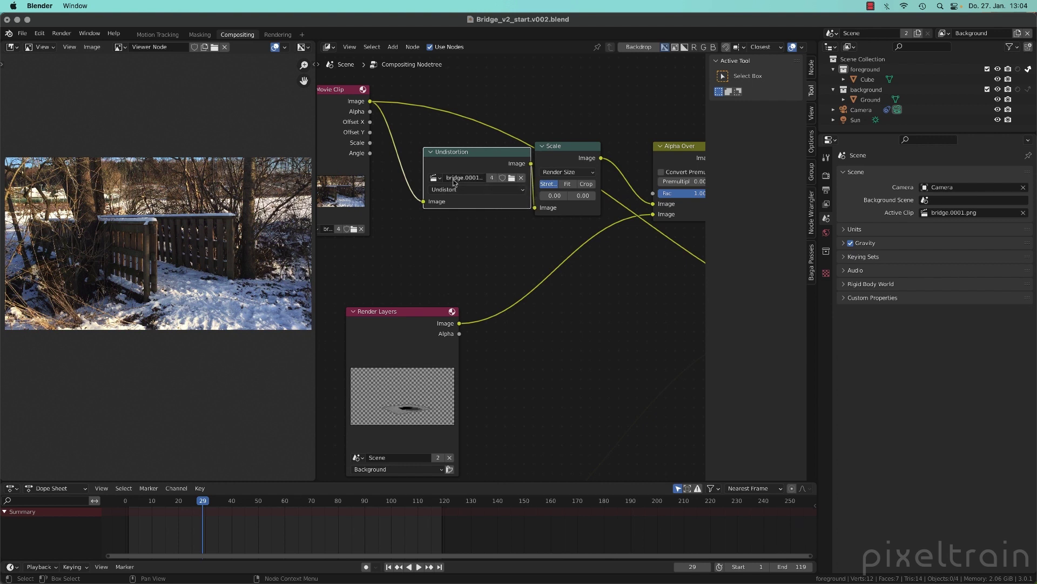
click(436, 177)
click(477, 192)
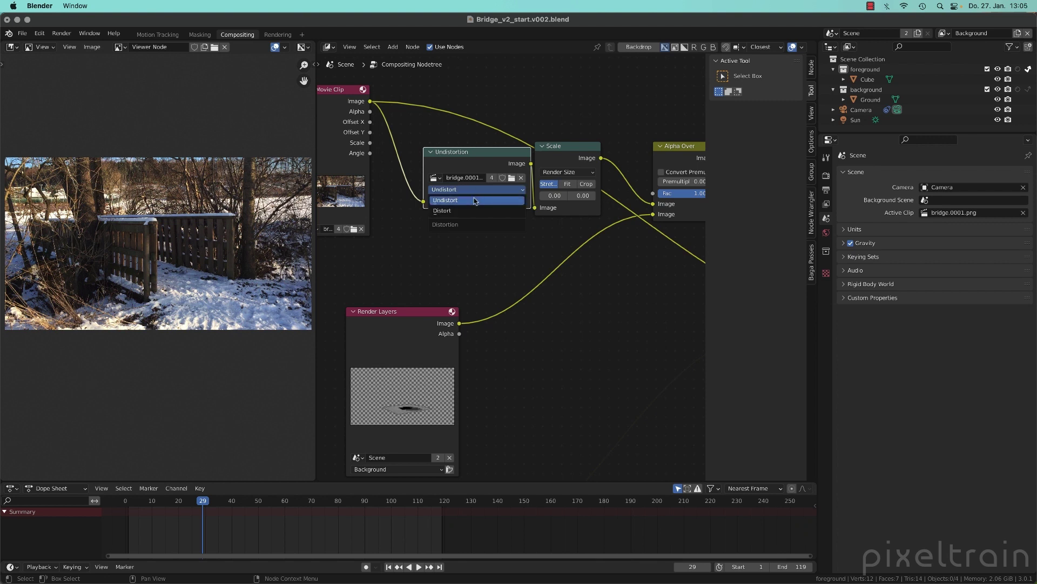
click(478, 200)
drag(477, 155, 453, 160)
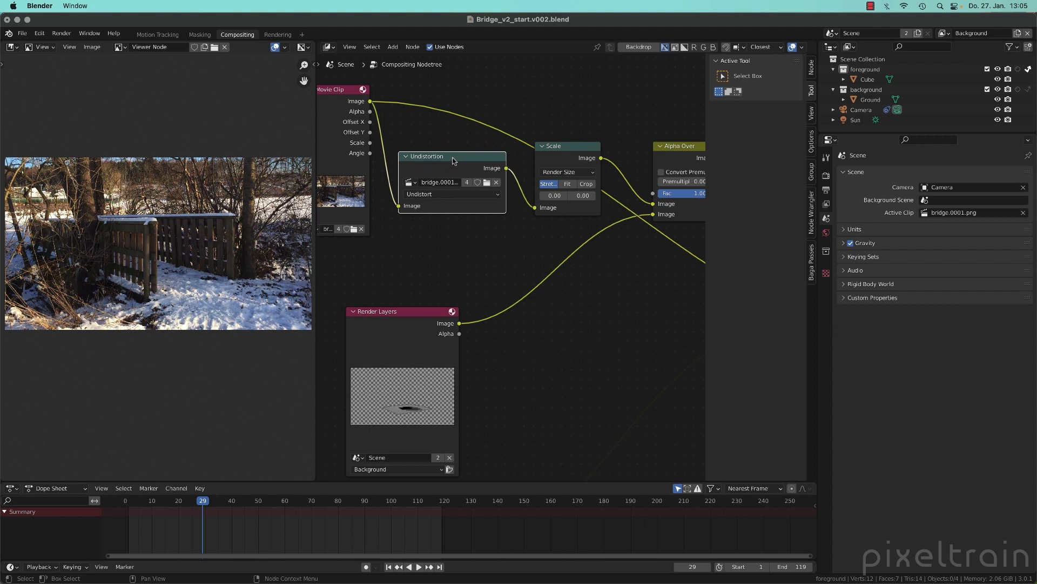
Step: Compare the Undistortion and Movie Clip outputs in the Viewer, leaving the Undistortion node connected
ctrl+shift+click(453, 161)
ctrl+shift+click(343, 96)
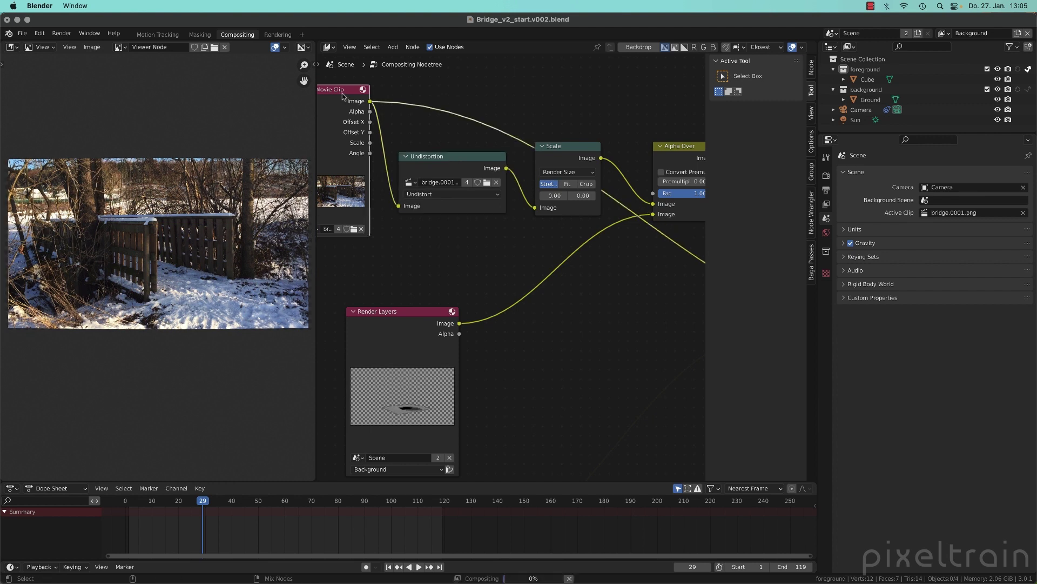
ctrl+shift+click(457, 170)
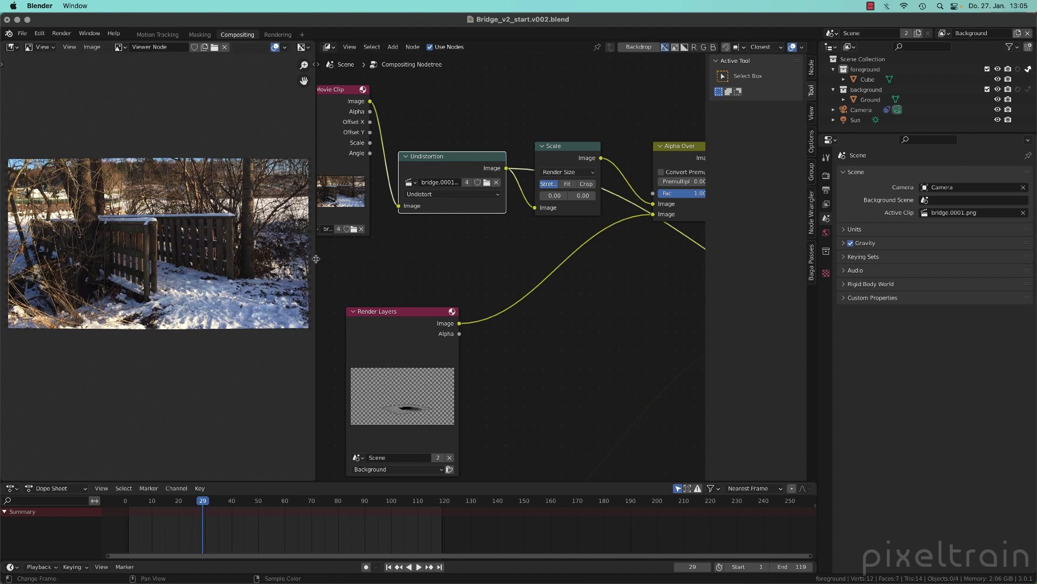
Step: Widen the Image Editor to examine the undistorted frame's corners and edges, and narrow it again to bring back the nodes
drag(316, 259, 514, 256)
scroll(408, 233, up, 7)
middle_drag(430, 247, 430, 442)
middle_drag(422, 91, 419, 188)
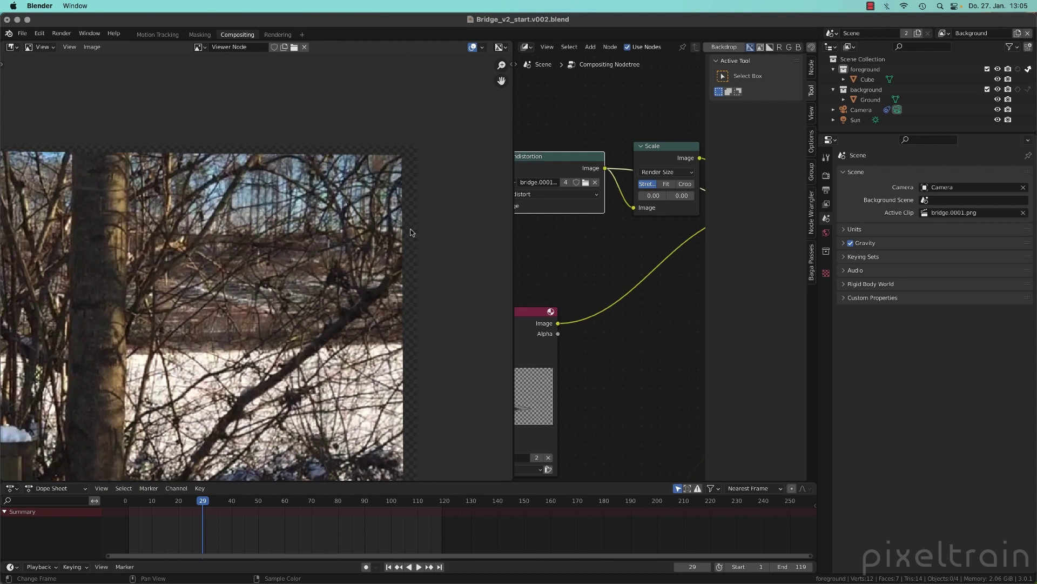
scroll(411, 233, down, 3)
middle_drag(410, 232, 457, 140)
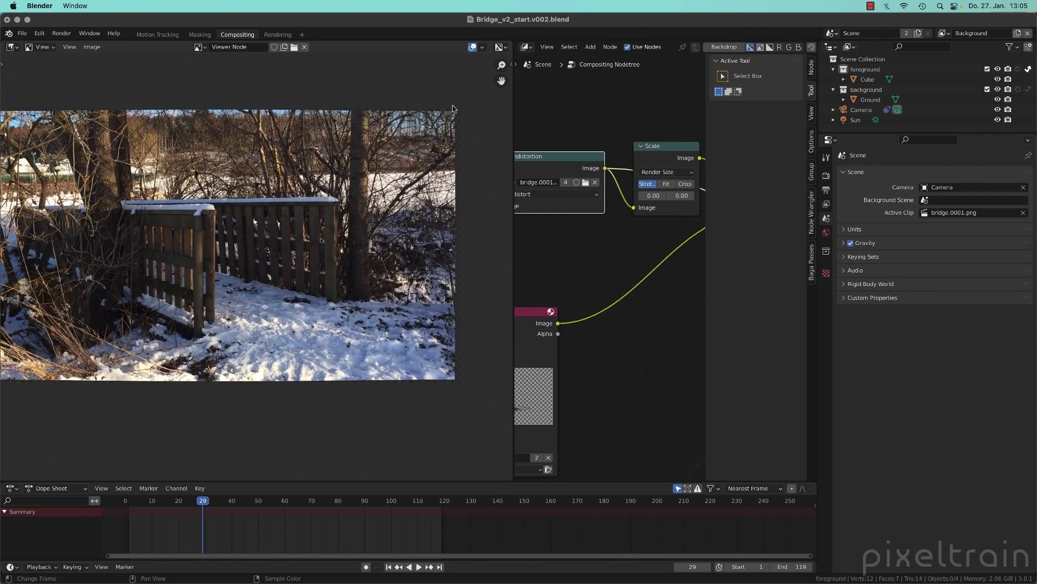
middle_drag(256, 223, 377, 232)
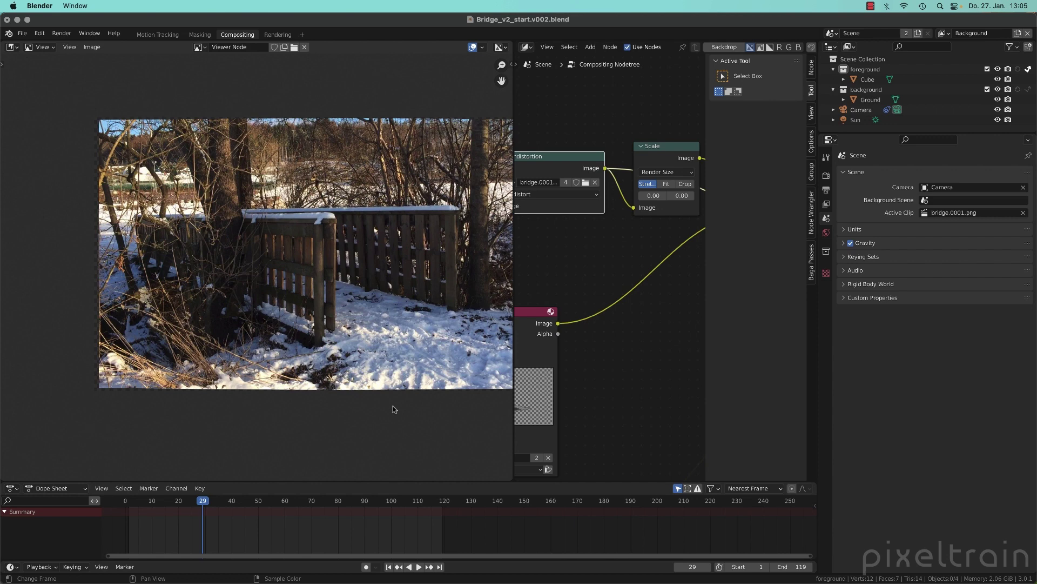
scroll(334, 335, down, 2)
middle_drag(346, 329, 257, 285)
scroll(412, 131, up, 4)
scroll(378, 230, down, 4)
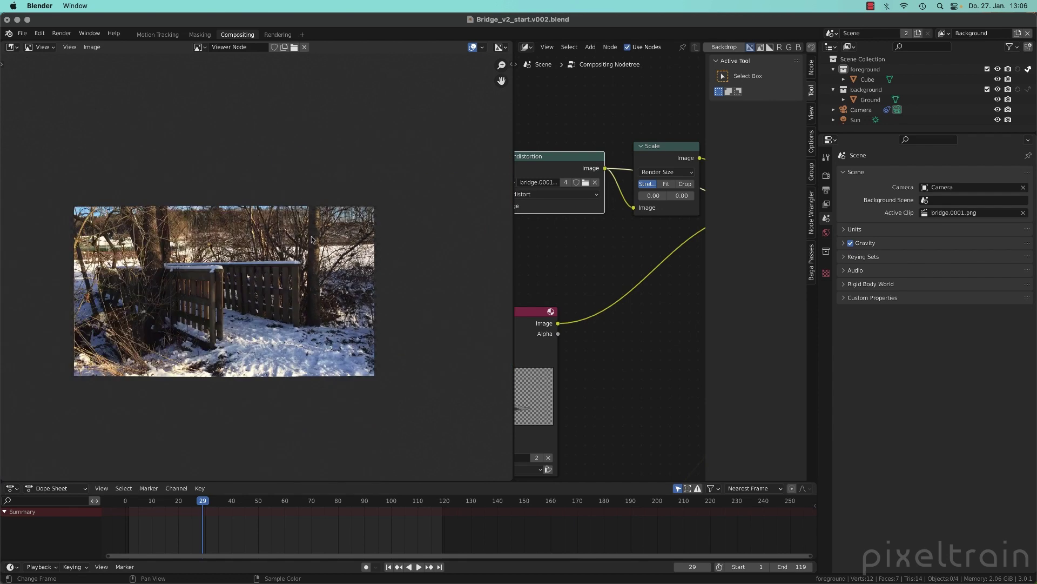
middle_drag(331, 246, 409, 207)
drag(514, 233, 279, 231)
scroll(432, 216, up, 2)
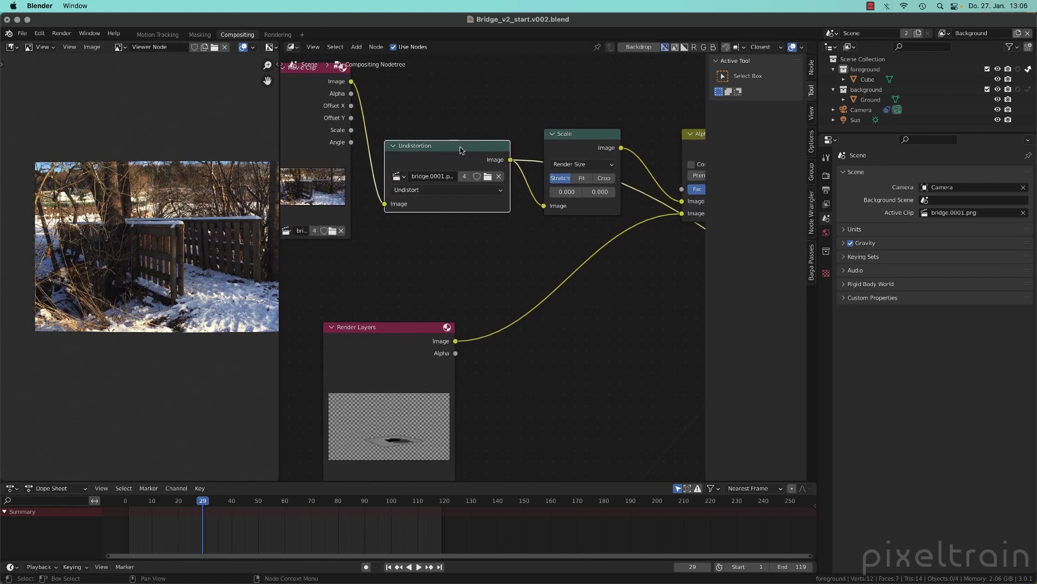
Step: Compare the Scale and Undistortion outputs in the Viewer, leaving the Scale node connected
middle_drag(611, 107, 601, 101)
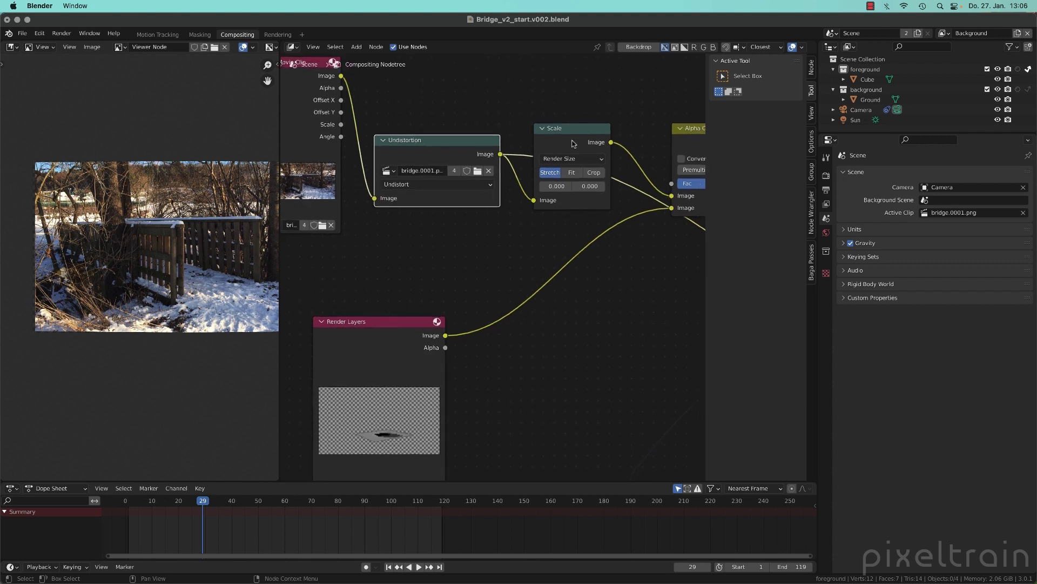
click(574, 137)
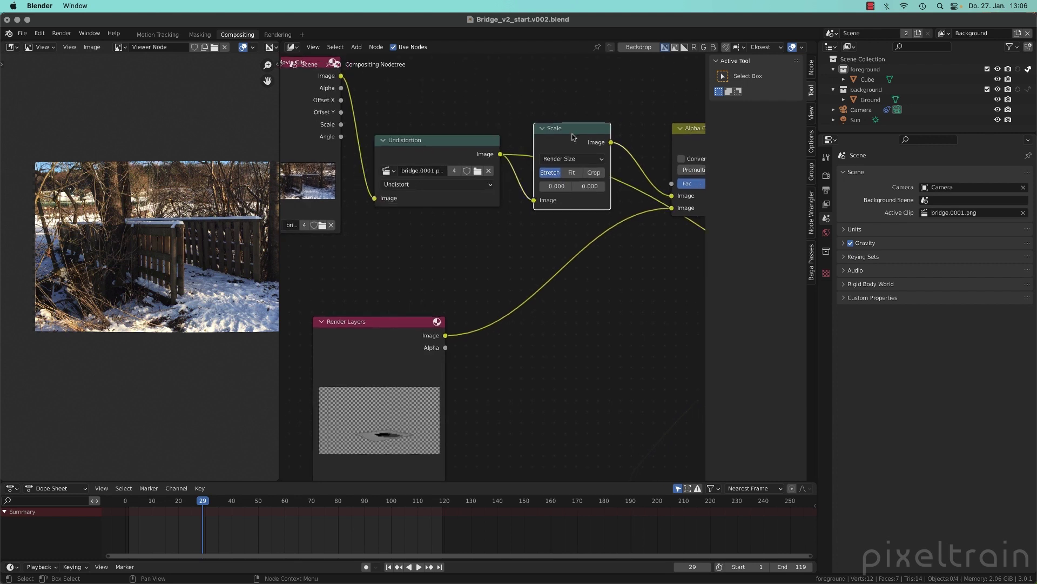
ctrl+shift+click(573, 136)
ctrl+shift+click(468, 144)
ctrl+shift+click(578, 137)
ctrl+shift+click(424, 153)
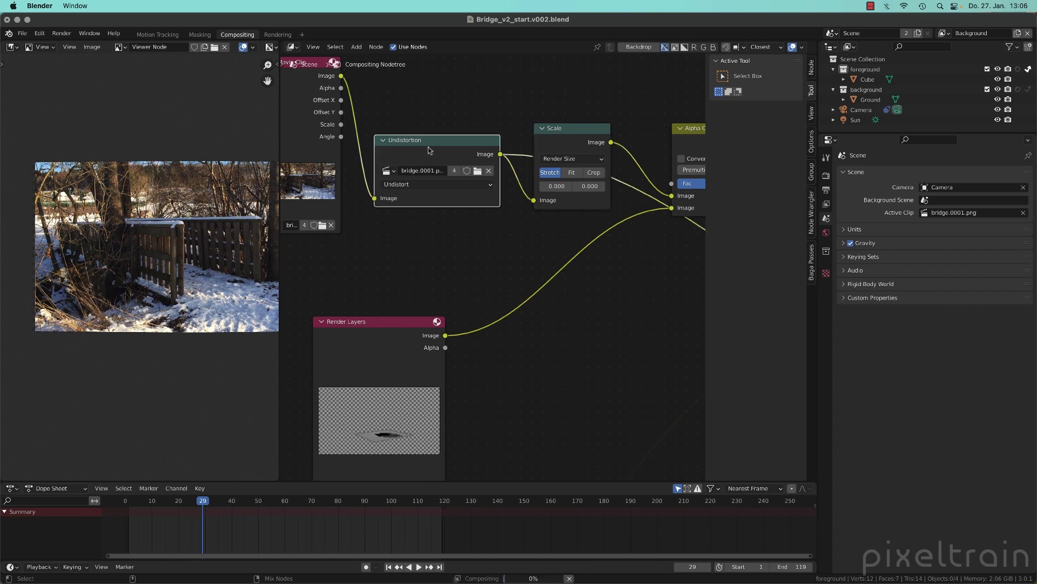
ctrl+shift+click(563, 131)
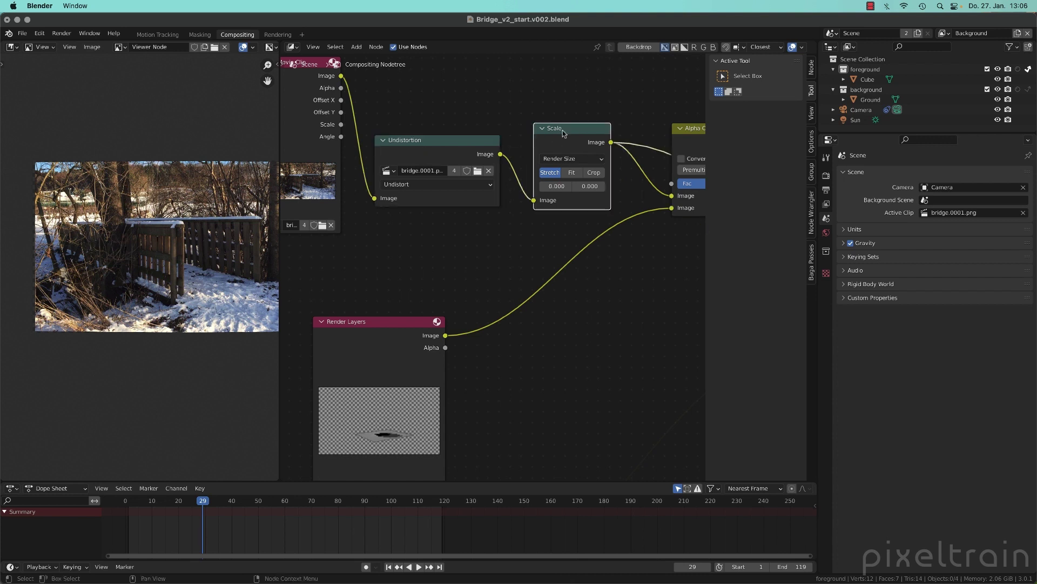
Step: Check the render resolution in the output properties and compare it with the Render Layers nodes feeding the composite
click(826, 189)
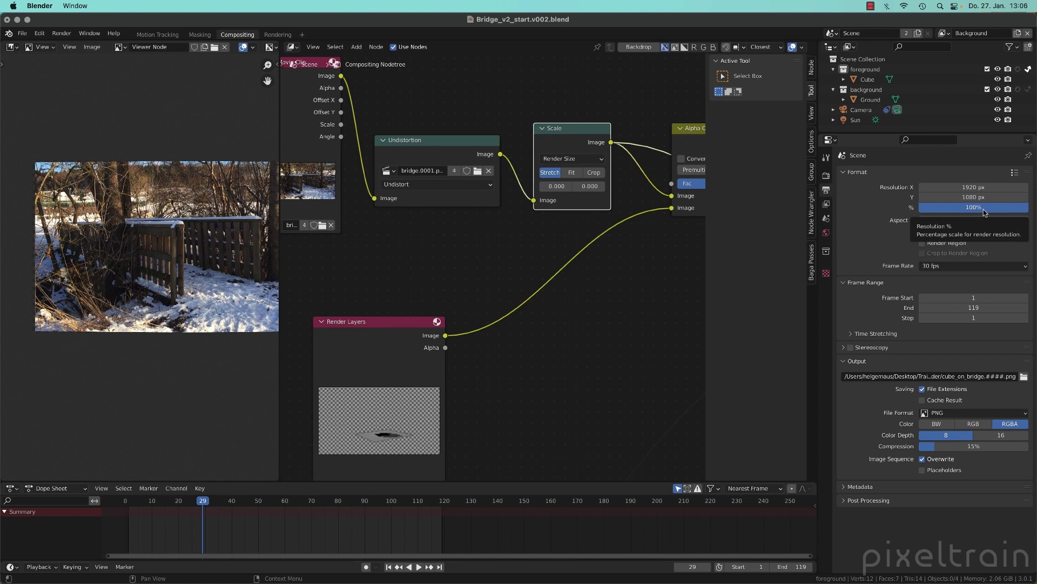
ctrl+middle_drag(634, 333, 530, 362)
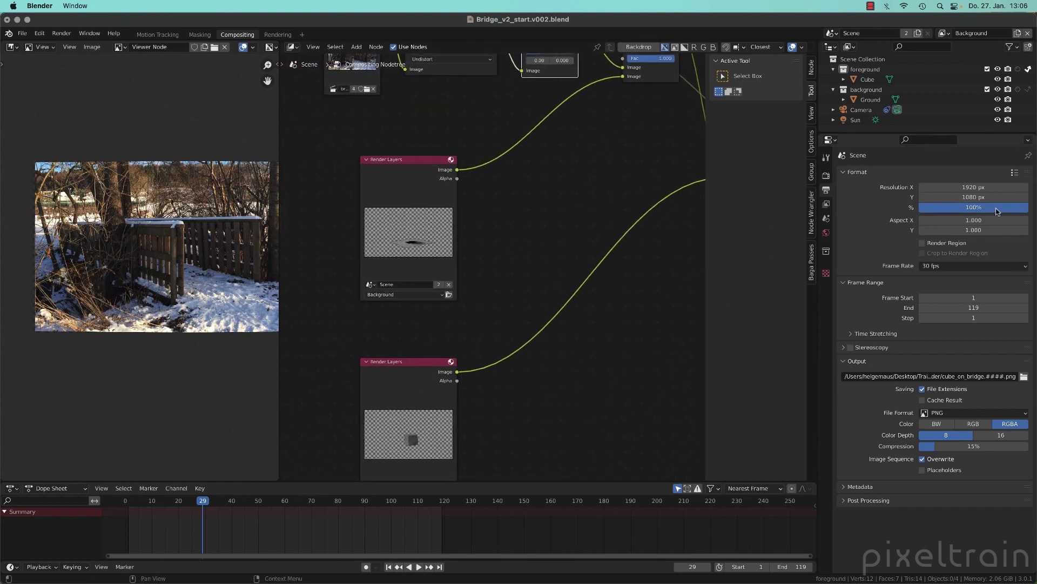
scroll(423, 360, down, 2)
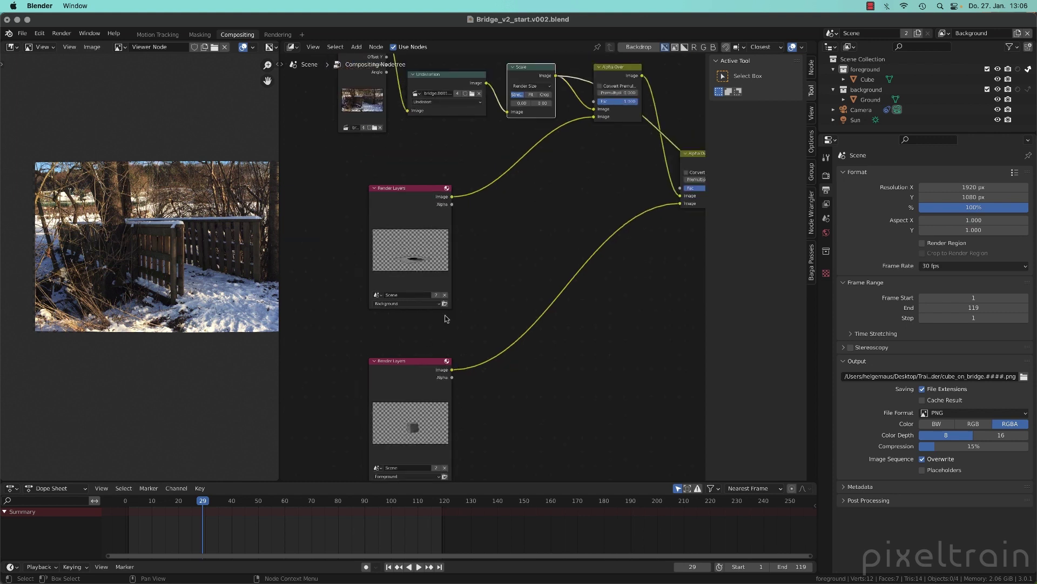
middle_drag(498, 230, 516, 379)
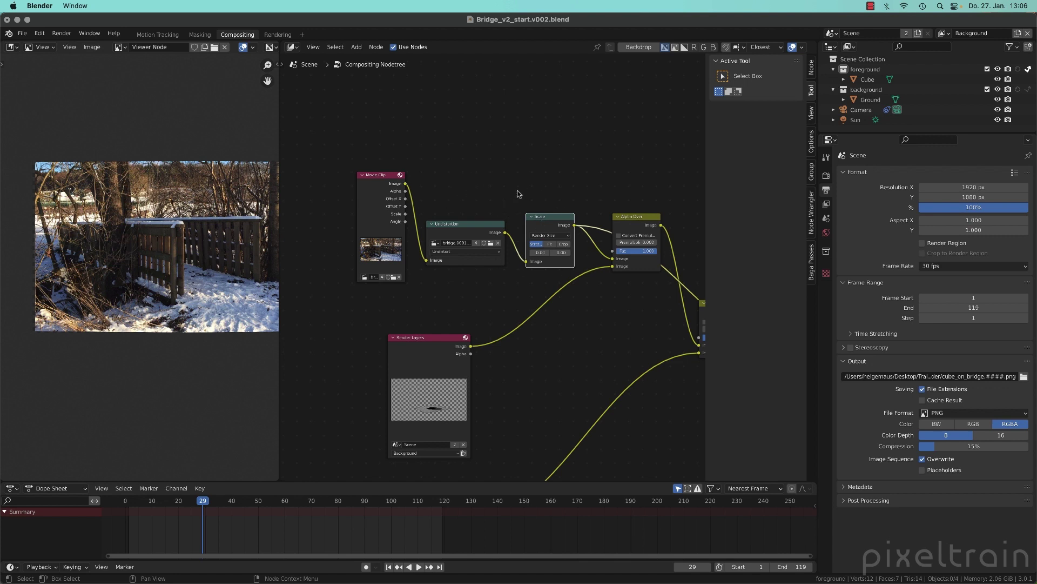
Step: Move the Scale node slightly higher between the Undistortion and Alpha Over nodes, and clear the selection
scroll(517, 194, up, 5)
middle_drag(525, 188, 487, 155)
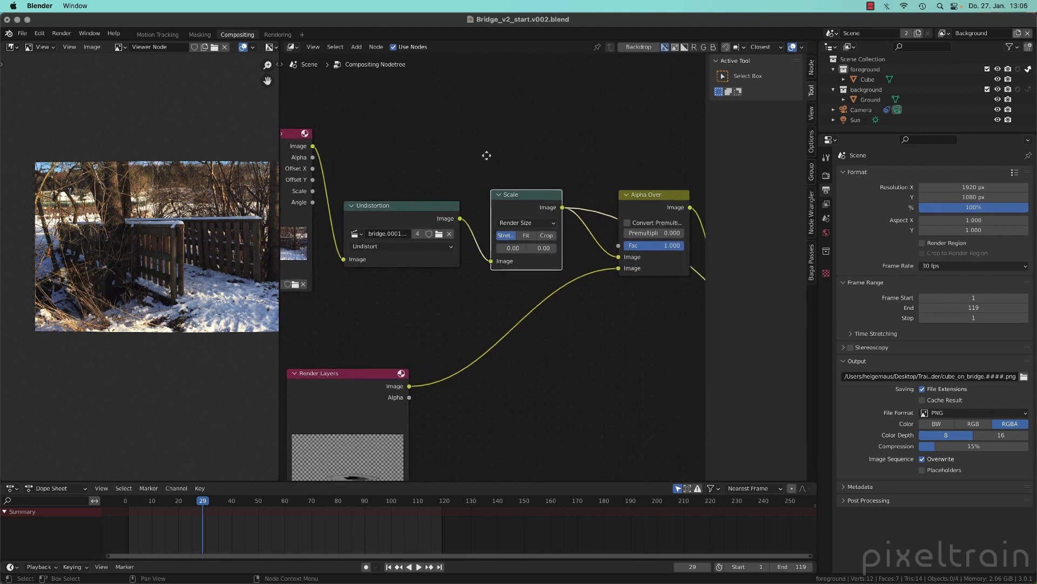
drag(528, 192, 528, 166)
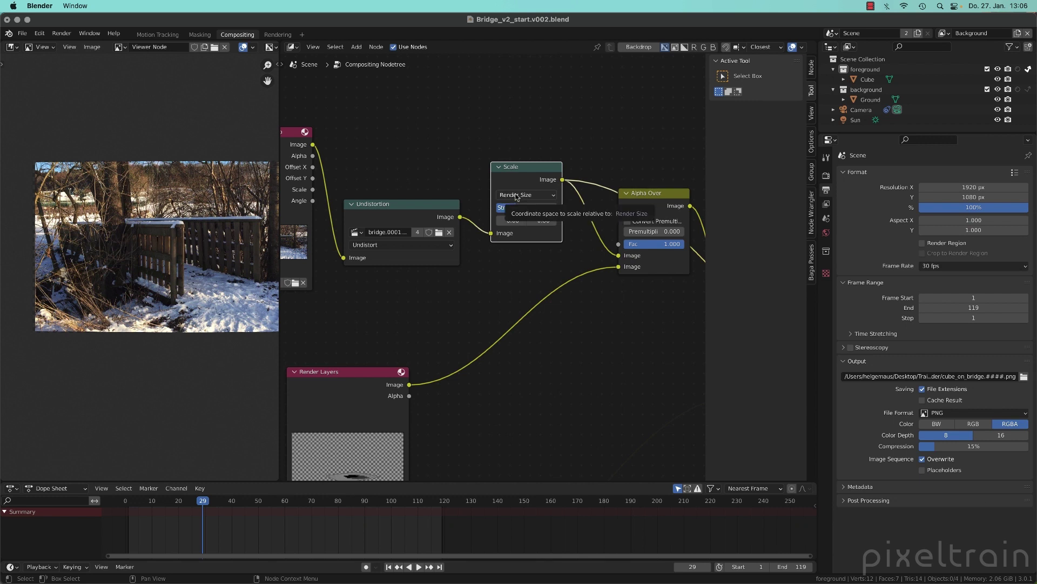
click(603, 145)
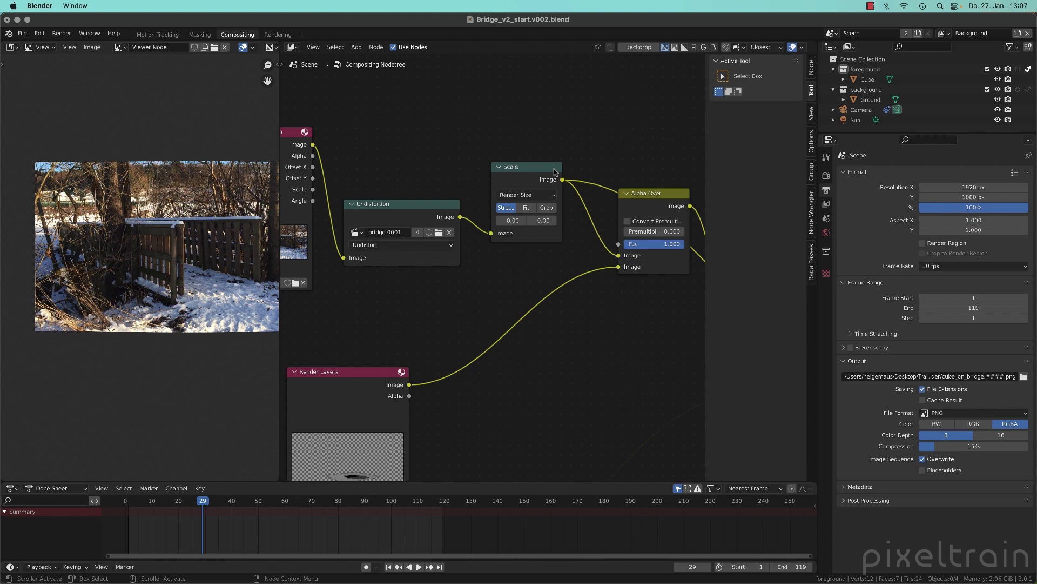
Step: Move both Alpha Over nodes lower in the node tree so the footage and render layer connections are easier to follow
scroll(561, 169, down, 2)
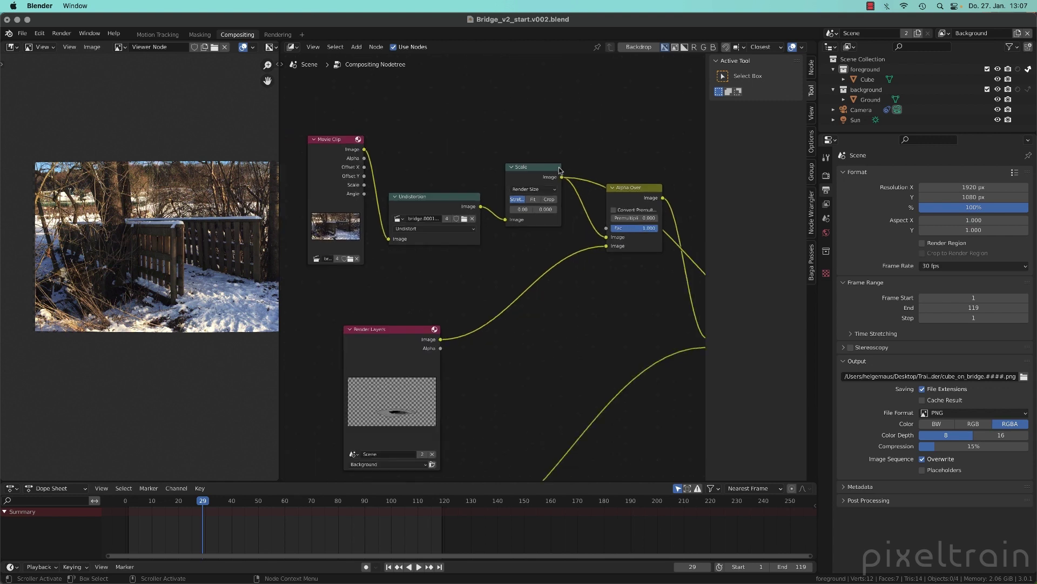
middle_drag(610, 155, 542, 132)
scroll(515, 340, down, 1)
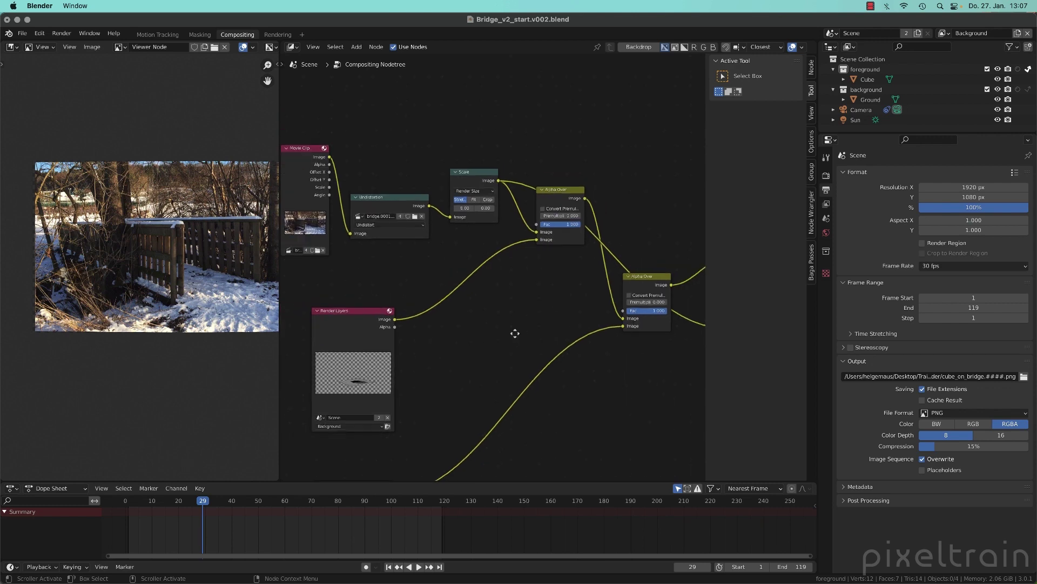
middle_drag(514, 338, 571, 243)
drag(608, 112, 593, 171)
middle_drag(584, 145, 519, 96)
drag(633, 153, 632, 213)
middle_drag(481, 219, 559, 269)
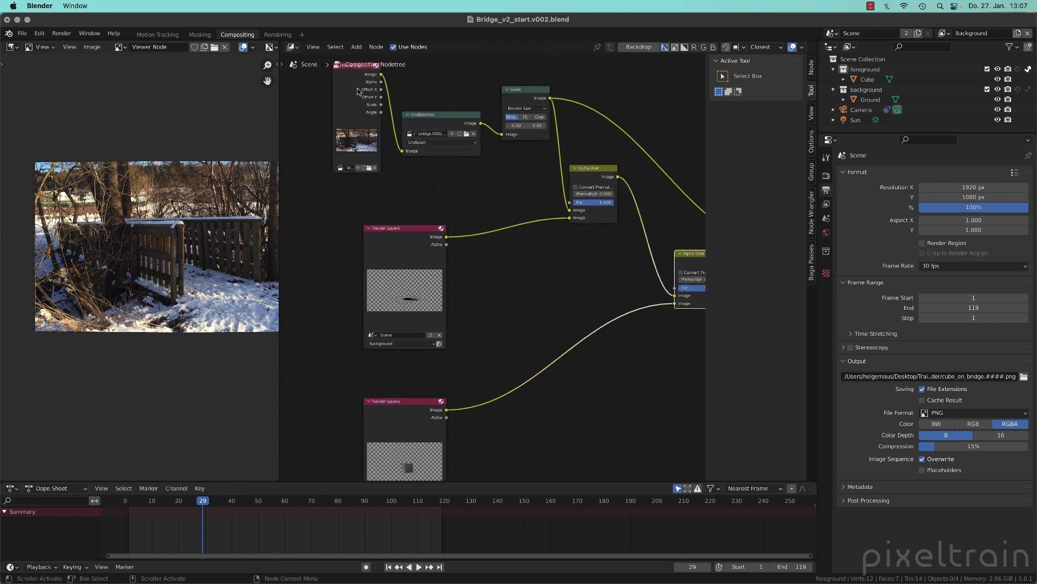
Step: View the first Alpha Over output and connect the second Alpha Over node to the Viewer
ctrl+shift+click(603, 180)
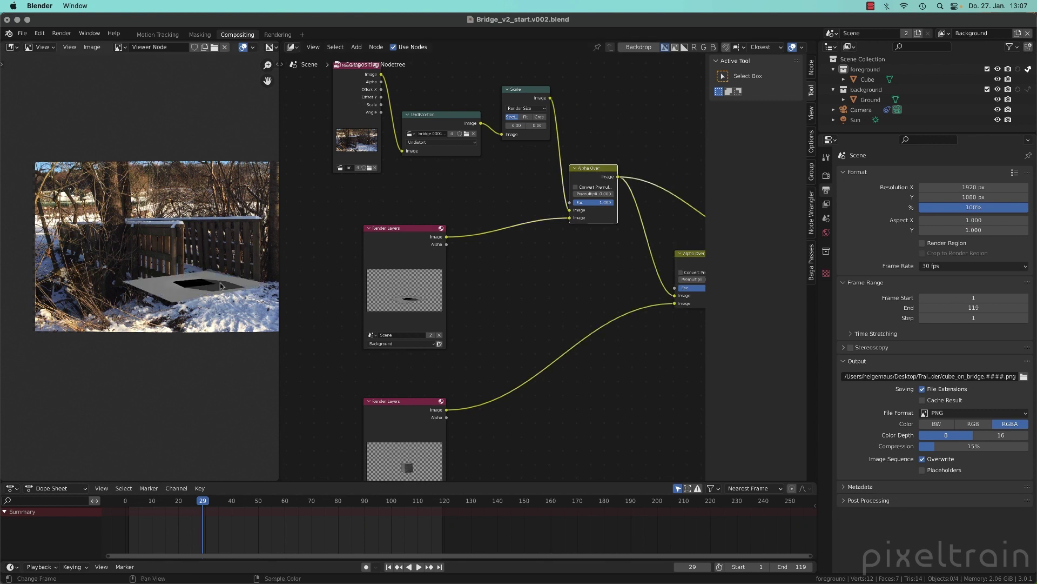
middle_drag(521, 264, 432, 177)
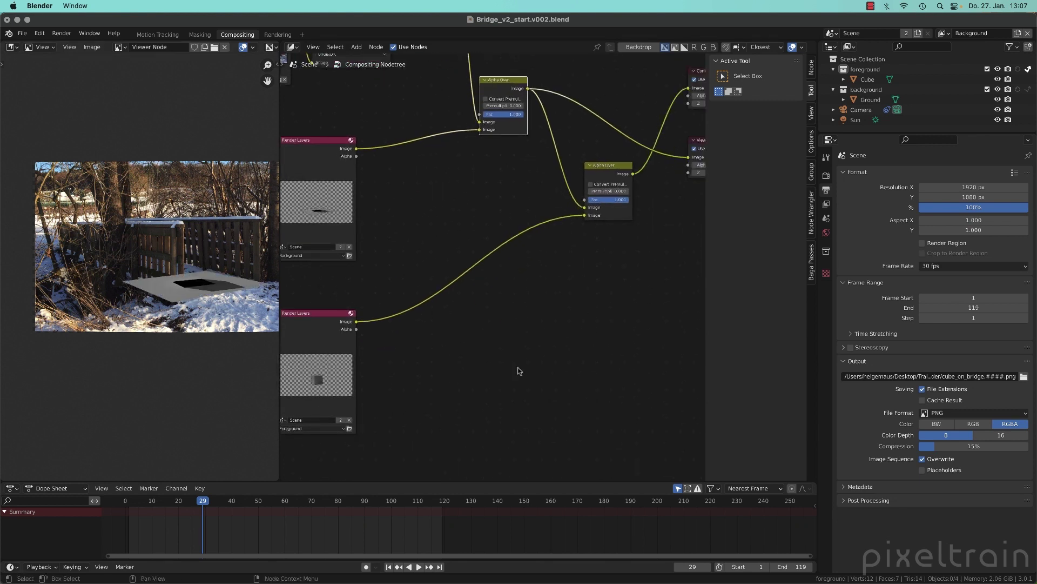
ctrl+shift+click(609, 169)
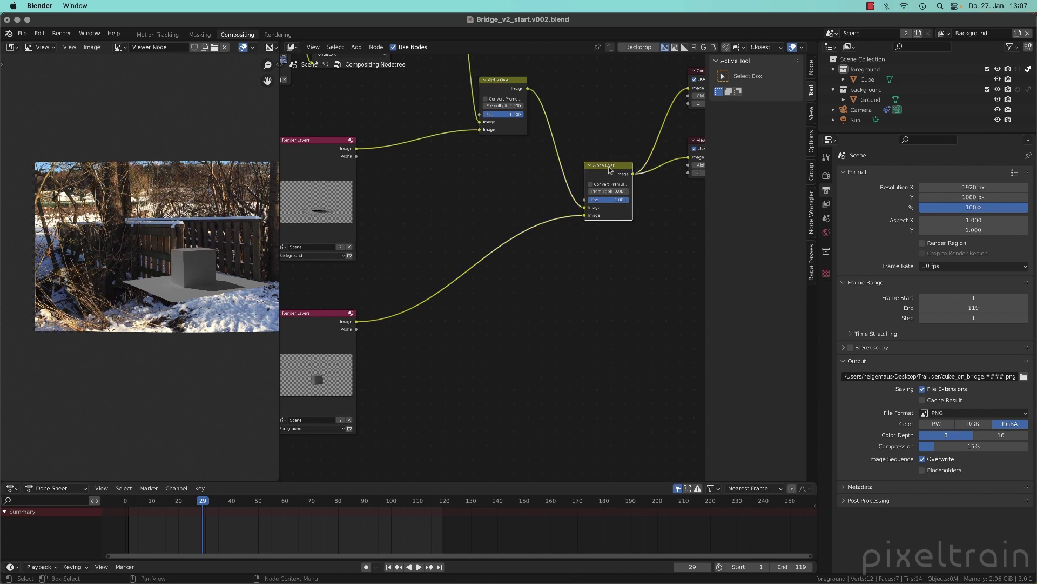
Step: Move the Viewer node farther below the Composite node and review the complete node tree
middle_drag(636, 260, 556, 308)
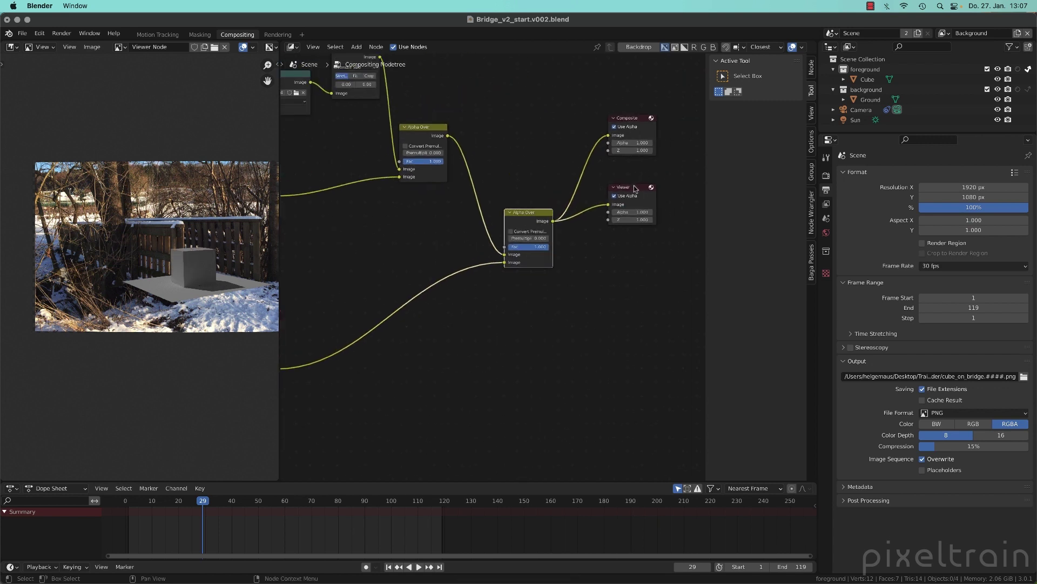
drag(635, 188, 632, 266)
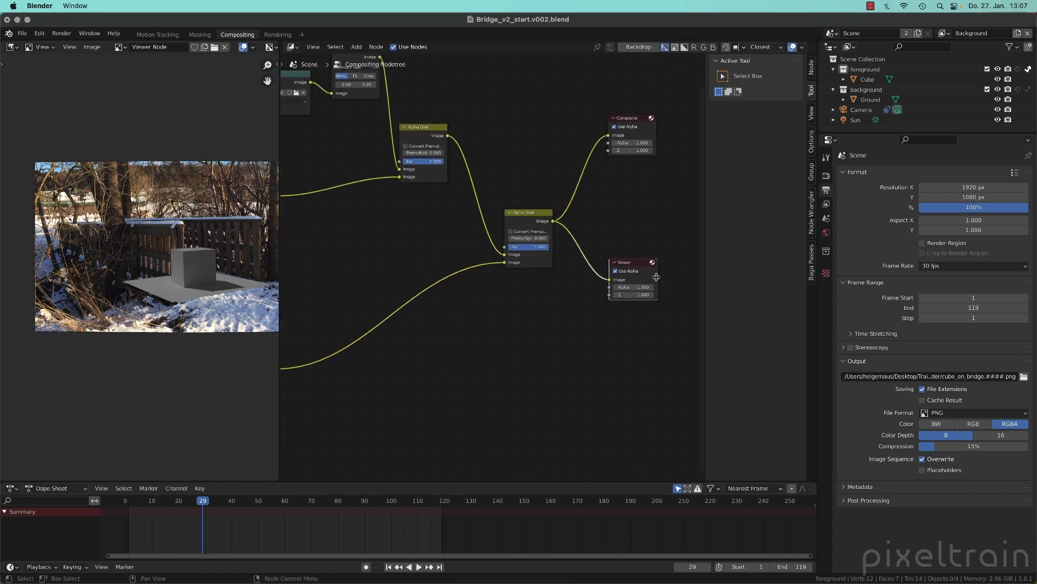
drag(598, 81, 668, 176)
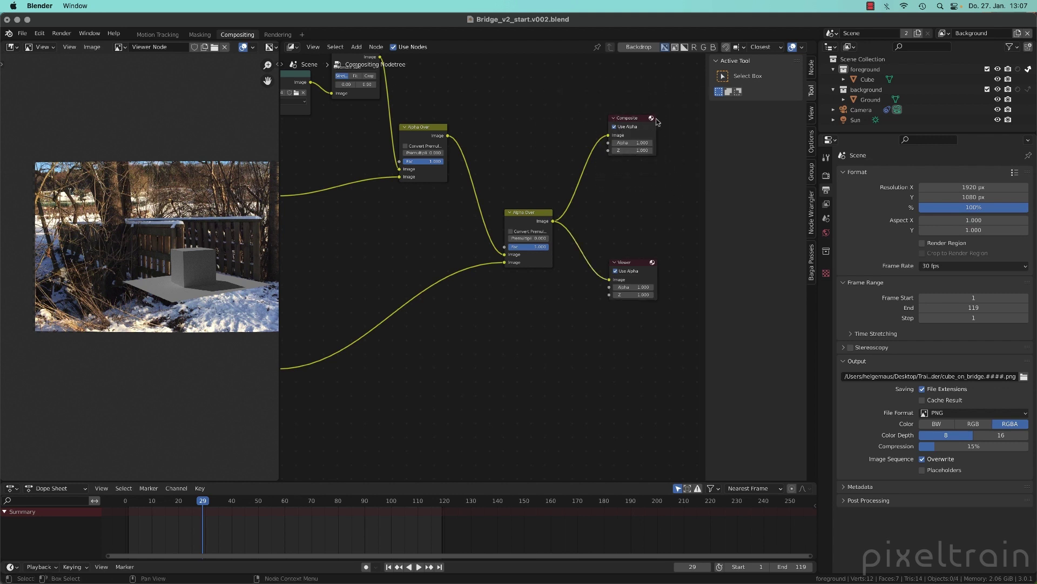
scroll(461, 215, down, 2)
middle_drag(439, 222, 542, 215)
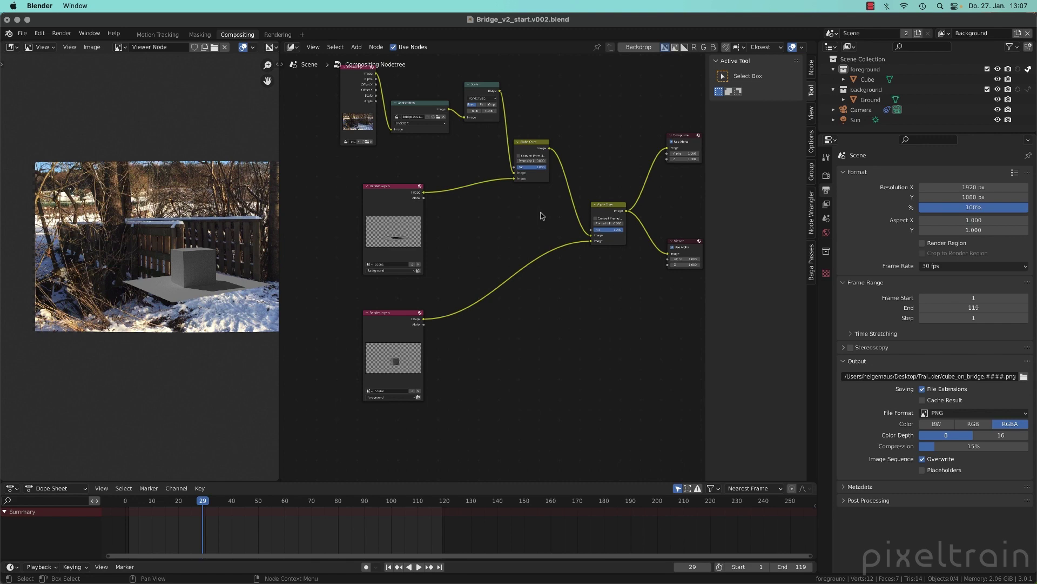
Step: Move the Foreground Render Layers node lower and the Background Render Layers node farther from the Alpha Over nodes
scroll(175, 281, up, 4)
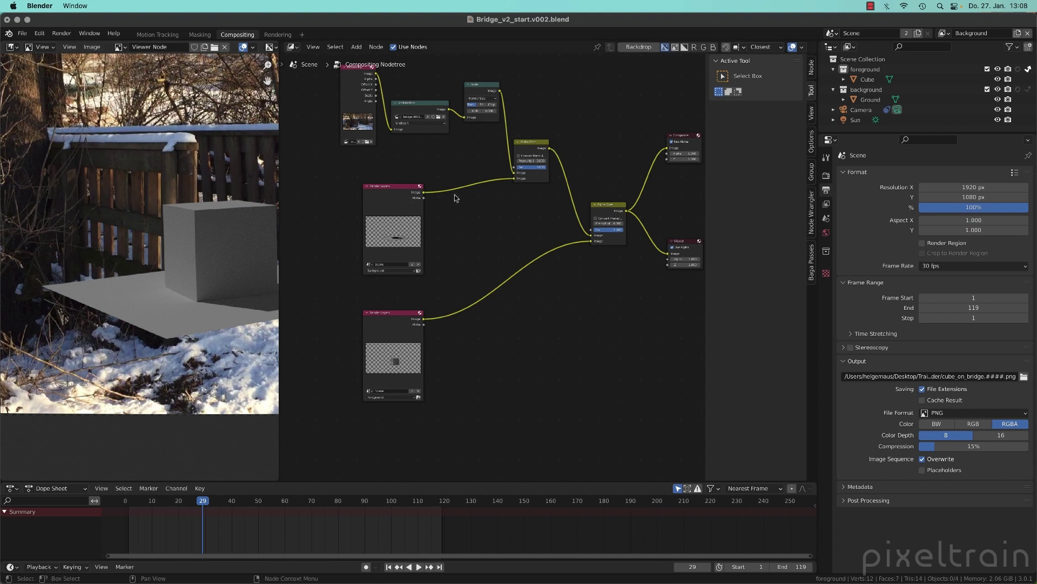
drag(386, 336, 360, 368)
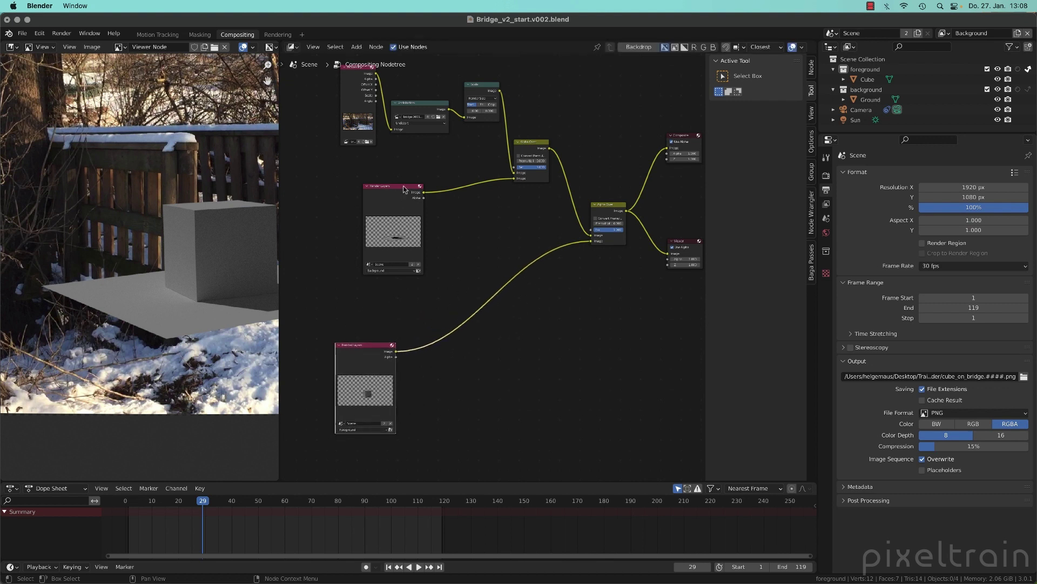
drag(403, 186, 346, 178)
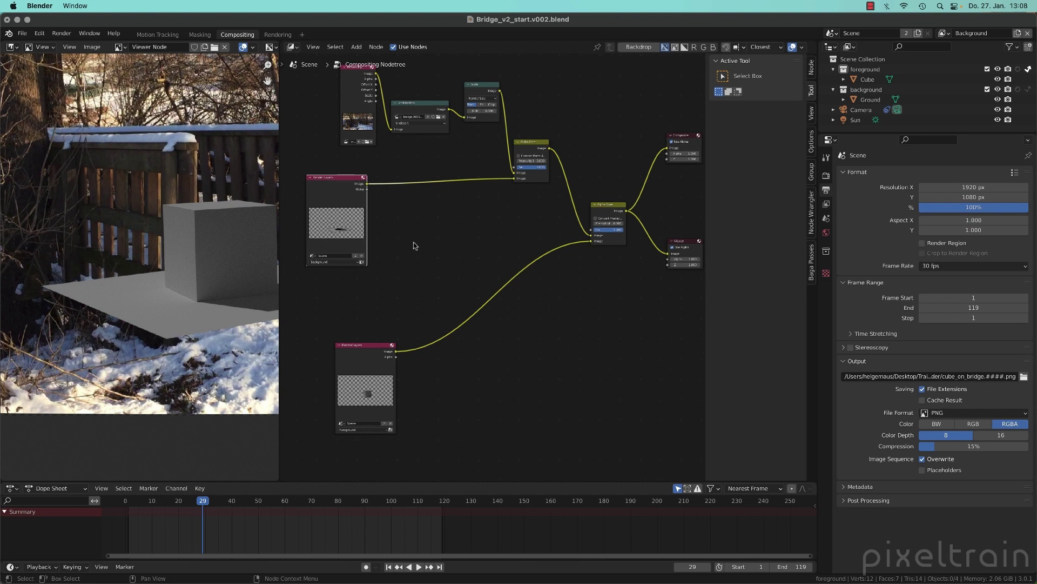
scroll(415, 246, down, 2)
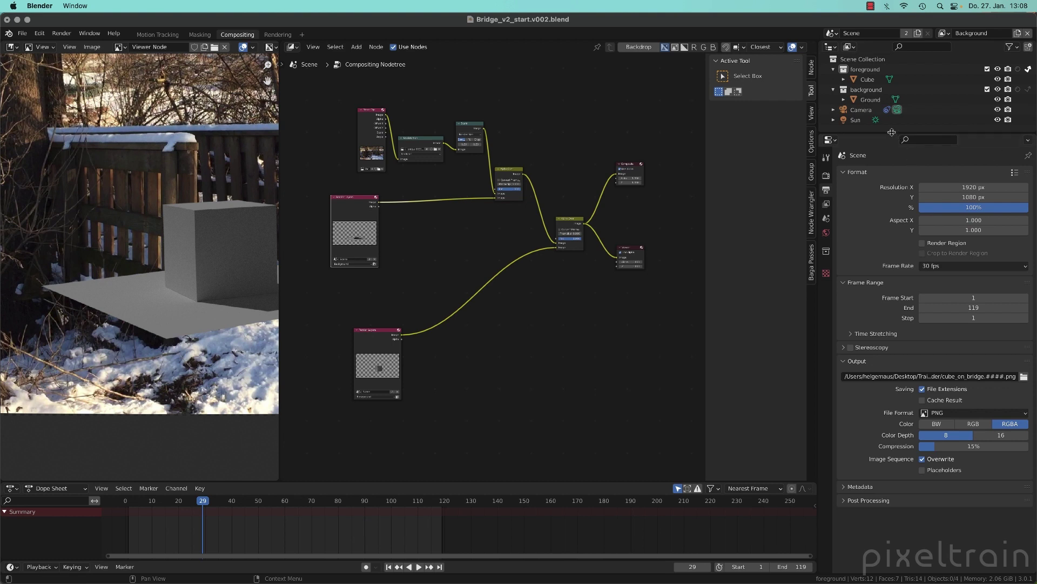
Step: Enlarge the Outliner and rename the Background view layer as ViewLayer
drag(892, 133, 893, 214)
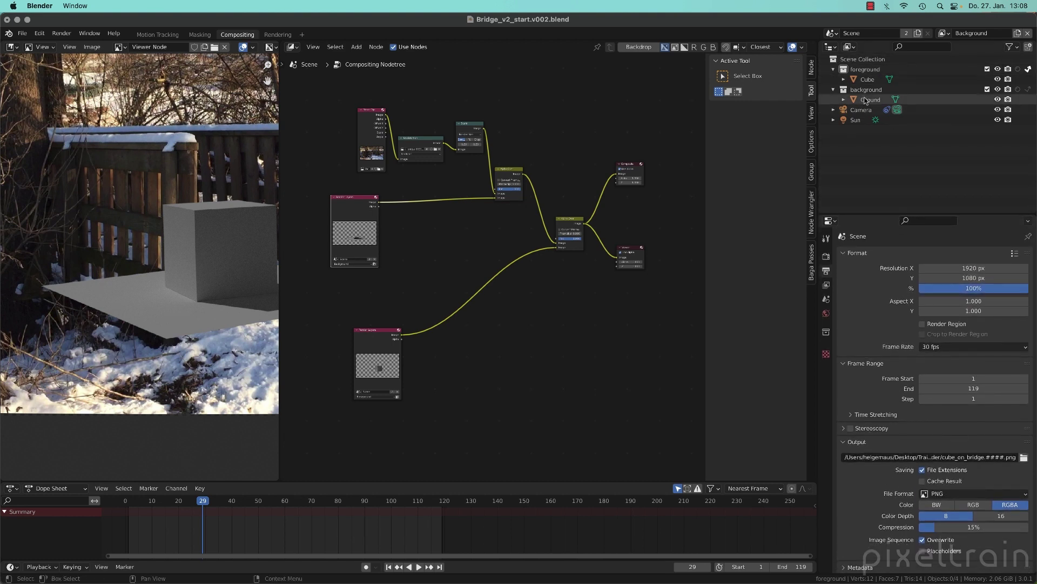
click(943, 33)
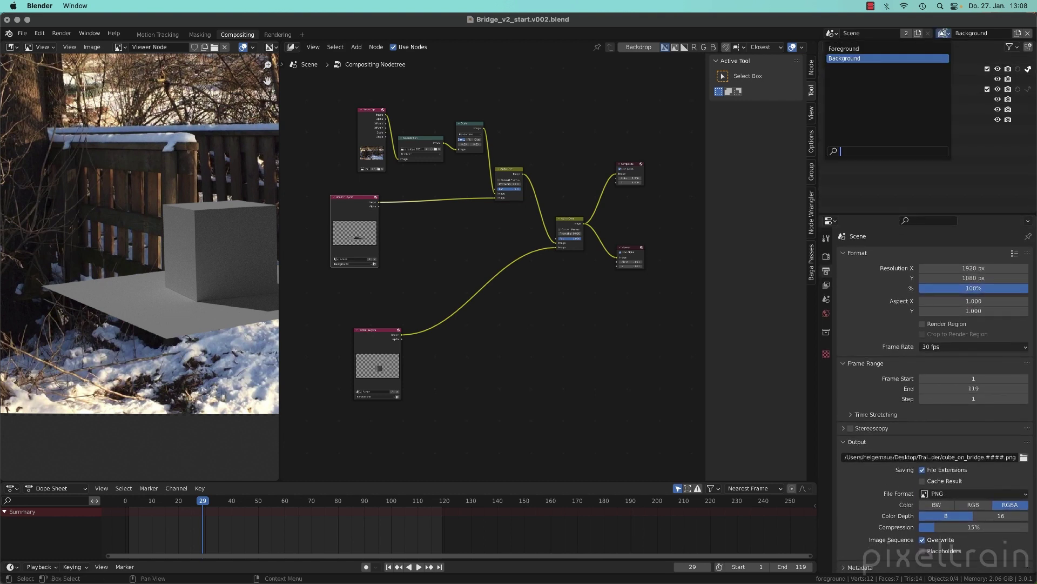
click(849, 59)
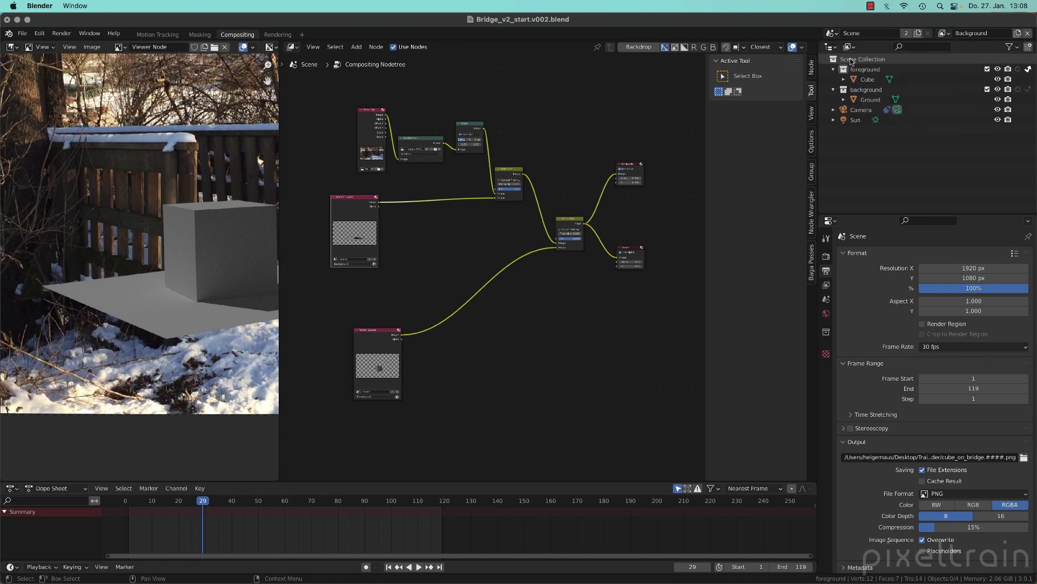
double_click(995, 35)
text(ViewLayer)
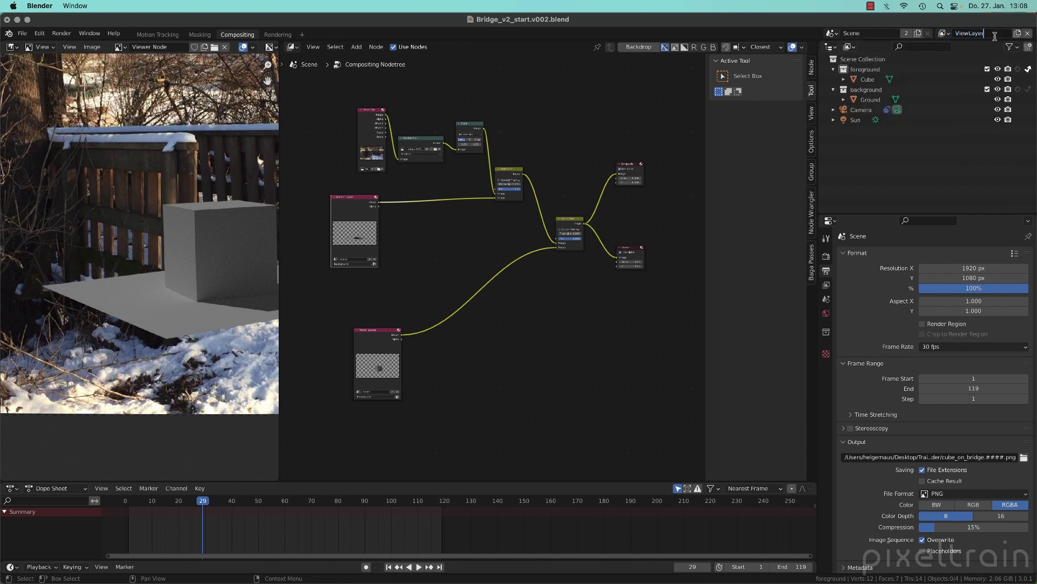
key(Return)
Step: Delete the Foreground view layer, keeping ViewLayer as the scene's only view layer
click(944, 33)
click(922, 53)
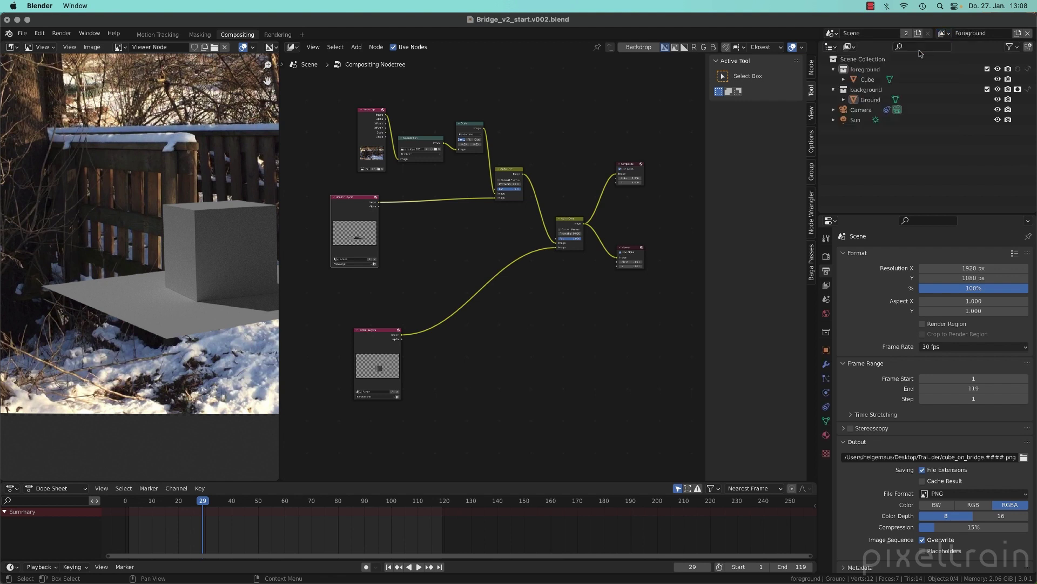
click(1028, 33)
click(943, 33)
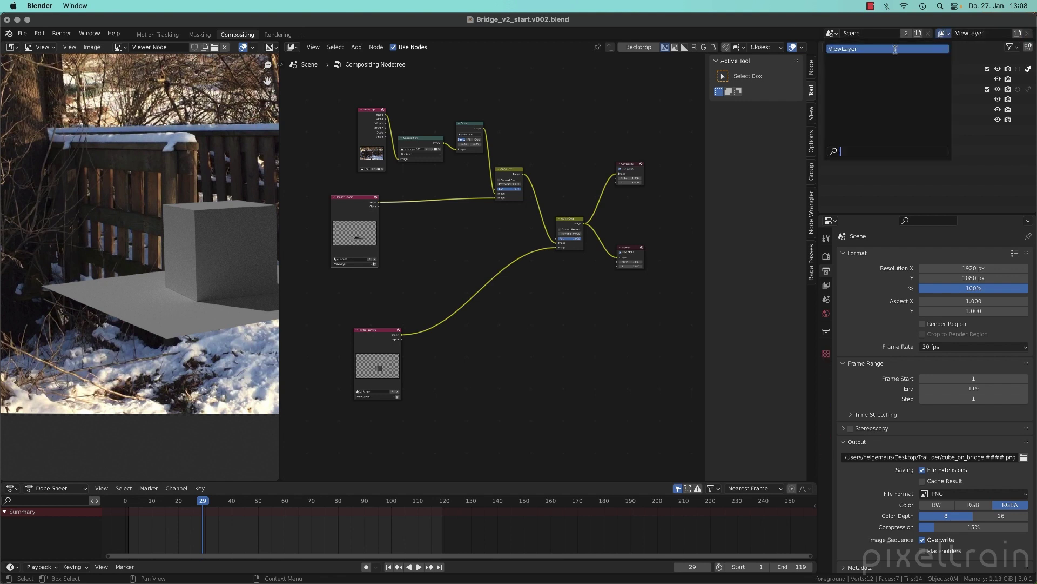
click(846, 49)
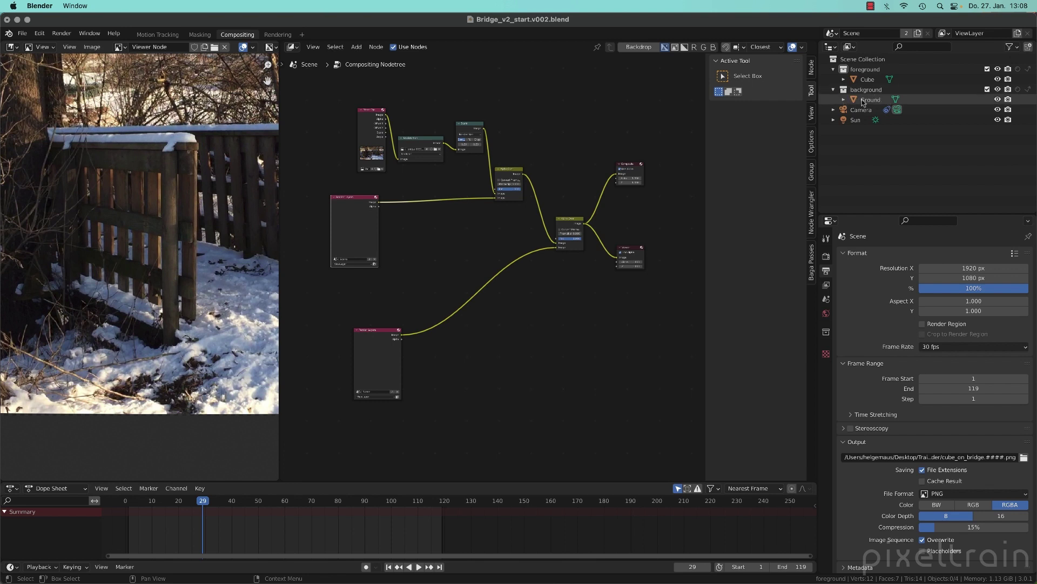
Step: Move Ground and Cube directly into the Scene Collection and delete the empty foreground and background collections
drag(863, 101, 871, 163)
drag(872, 81, 874, 166)
click(871, 70)
shift+click(866, 80)
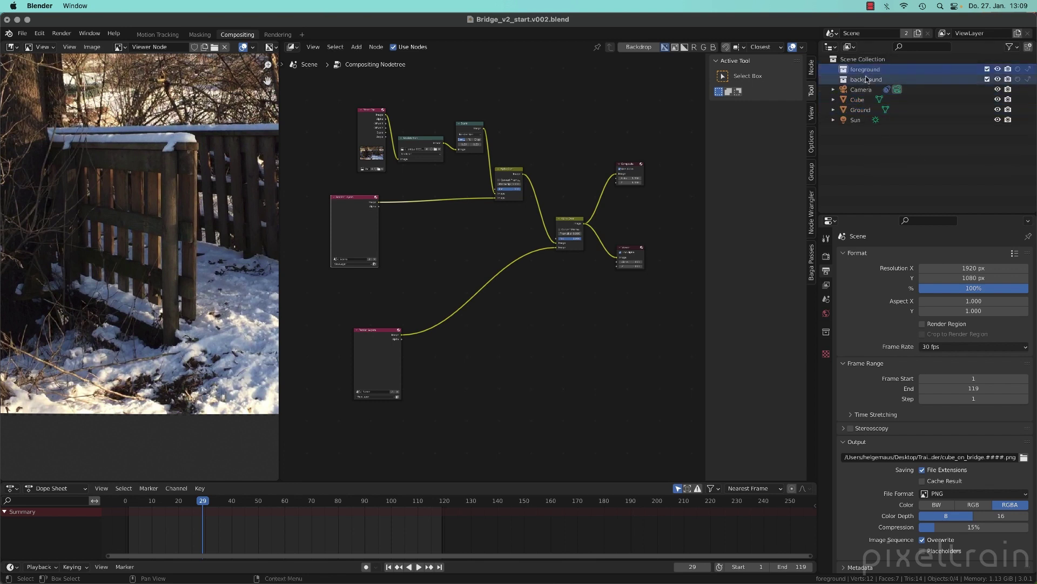
key(x)
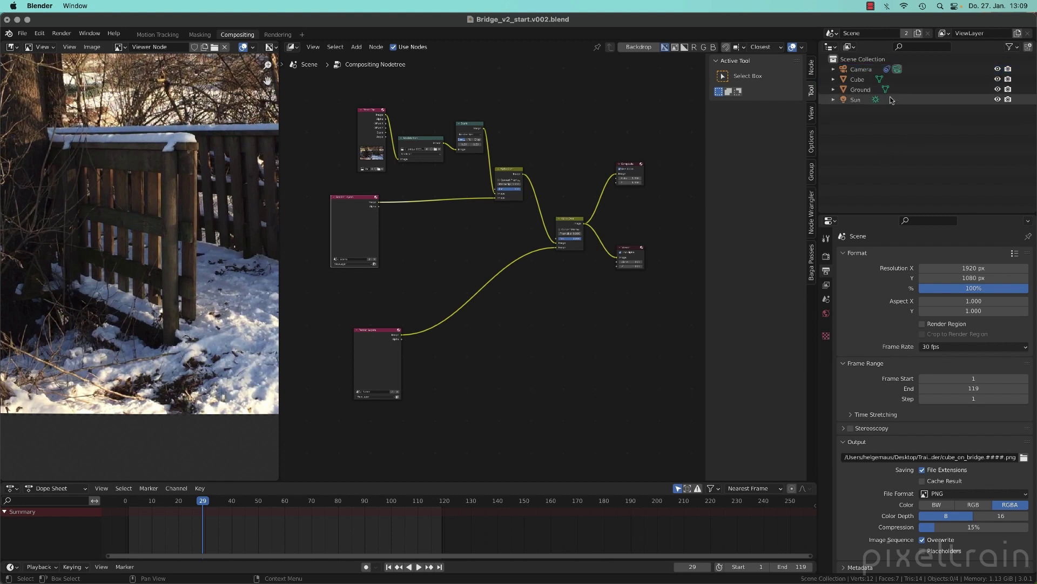
Step: Create a collection named stuff in the Scene Collection and move Cube and Ground into it
click(858, 80)
shift+click(860, 91)
click(1029, 48)
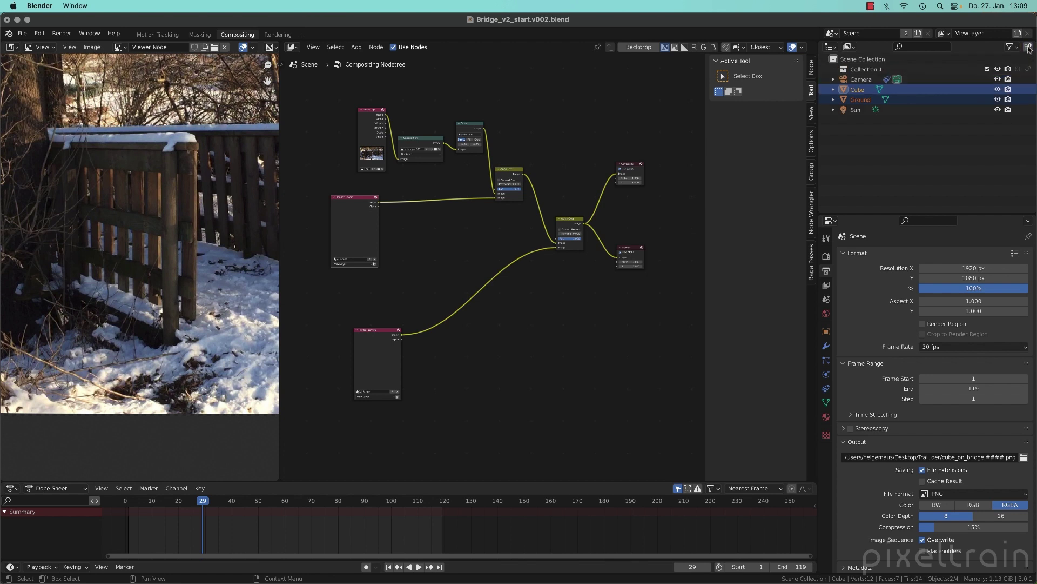
double_click(904, 71)
text(s)
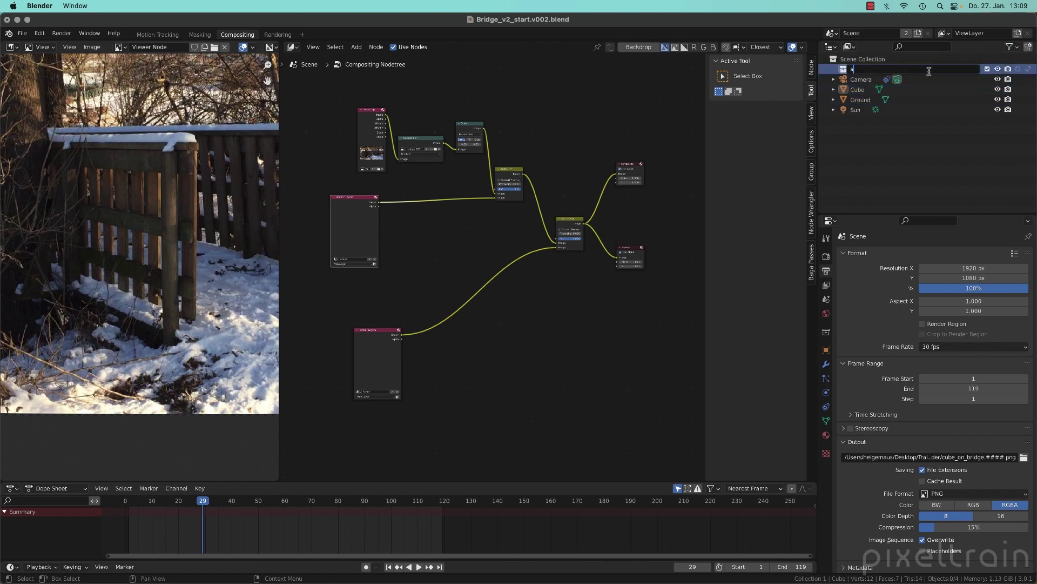
text(tuff)
key(Return)
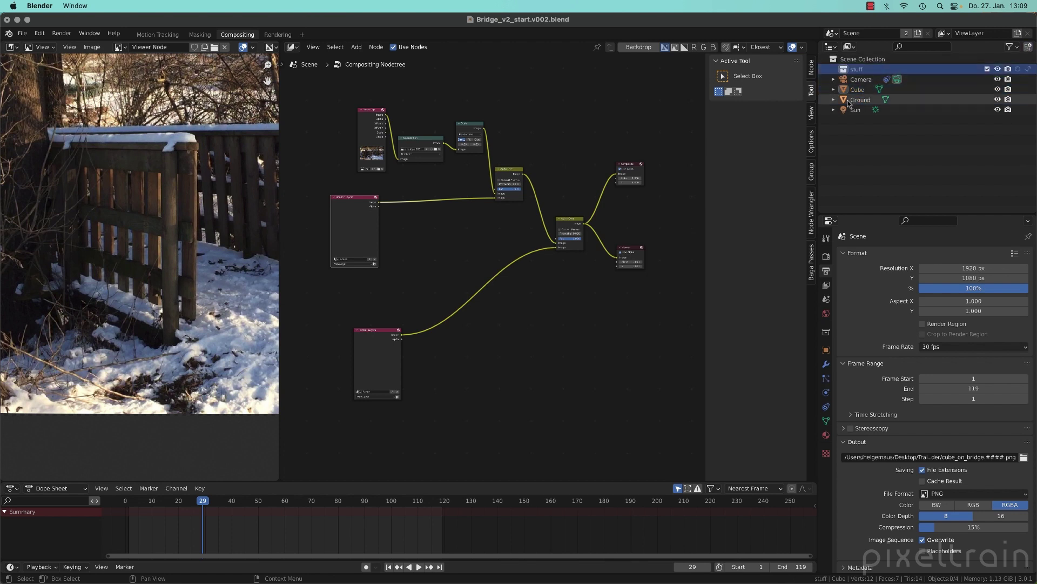
drag(860, 99, 861, 70)
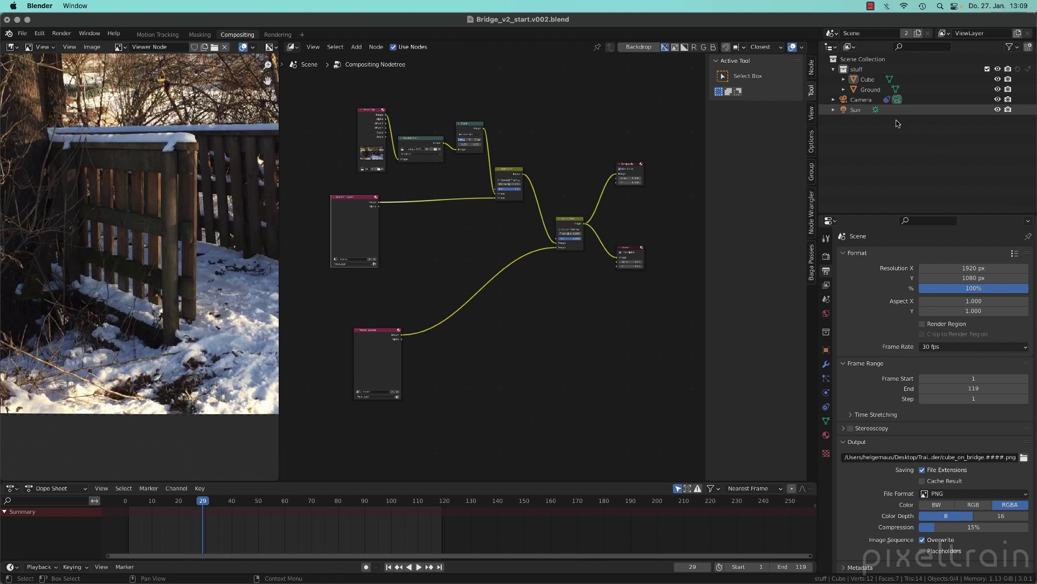
Step: Delete the lower Render Layers node that feeds the second Alpha Over node
scroll(372, 272, down, 2)
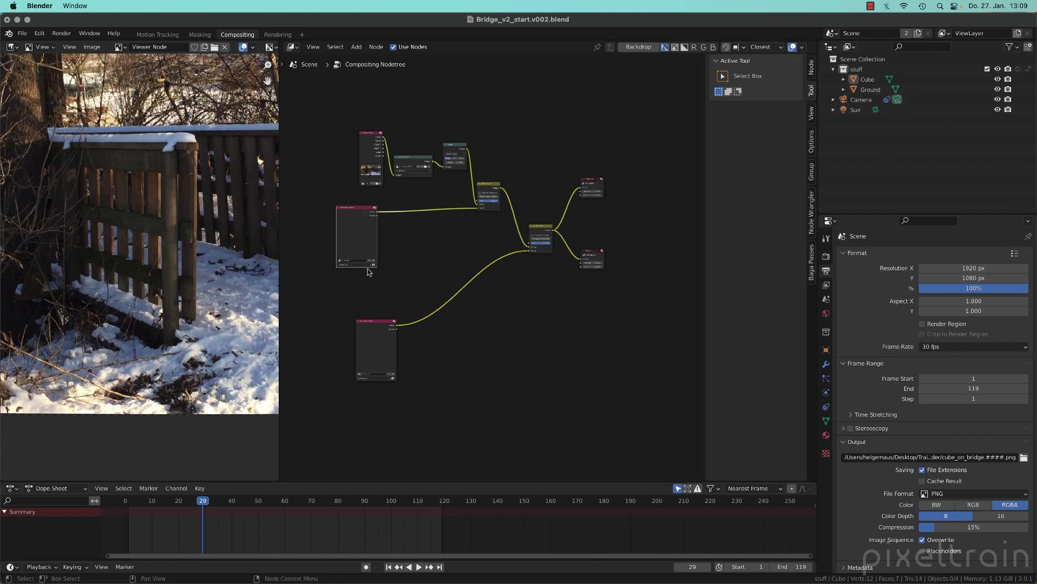
middle_drag(372, 272, 431, 247)
scroll(537, 227, up, 2)
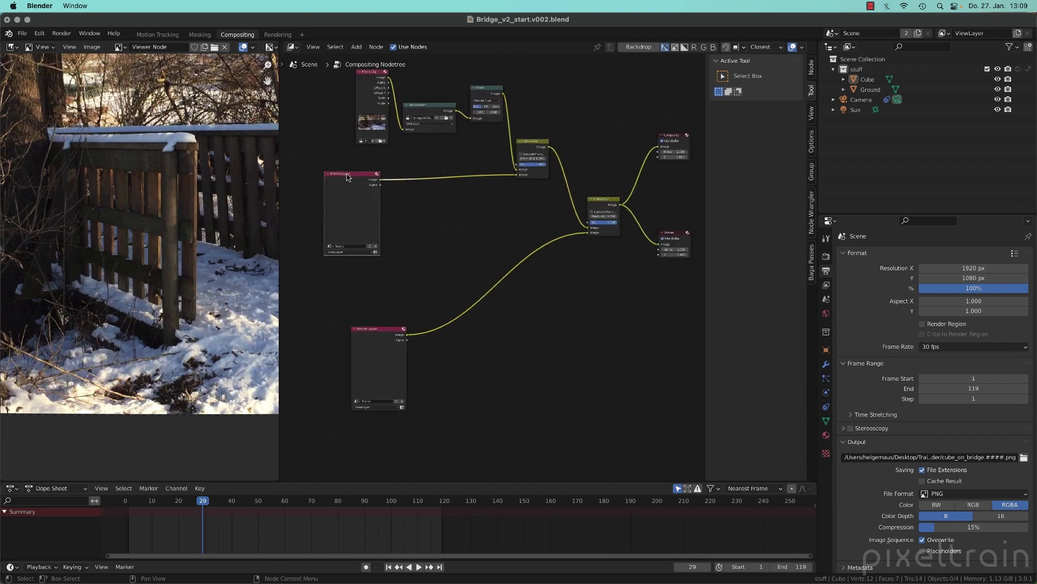
click(367, 329)
key(x)
key(Home)
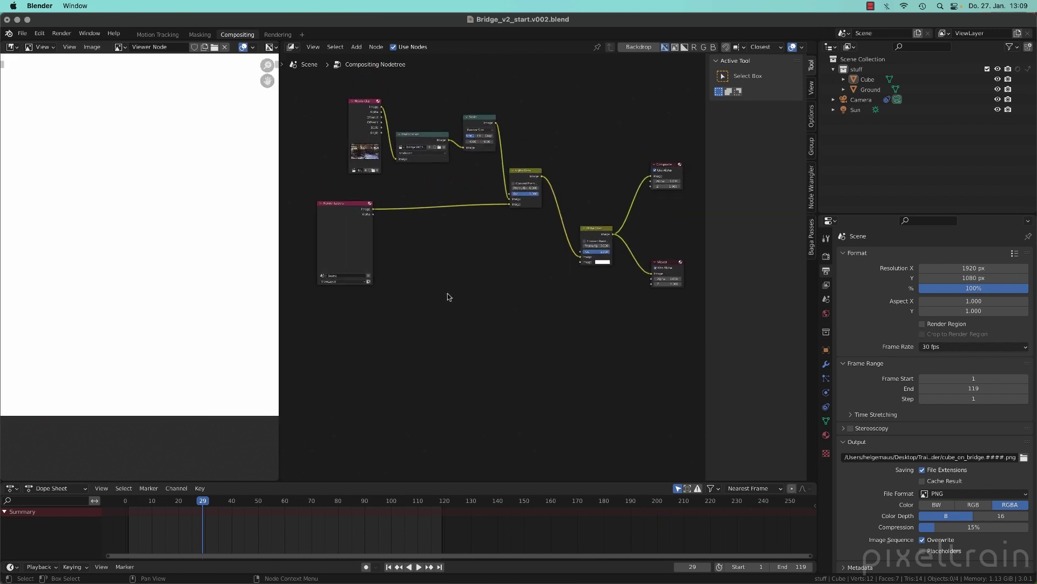
Step: Delete both Alpha Over nodes while reconnecting the Scale output directly to the Composite and Viewer nodes
drag(572, 150, 520, 215)
shift+drag(597, 205, 591, 276)
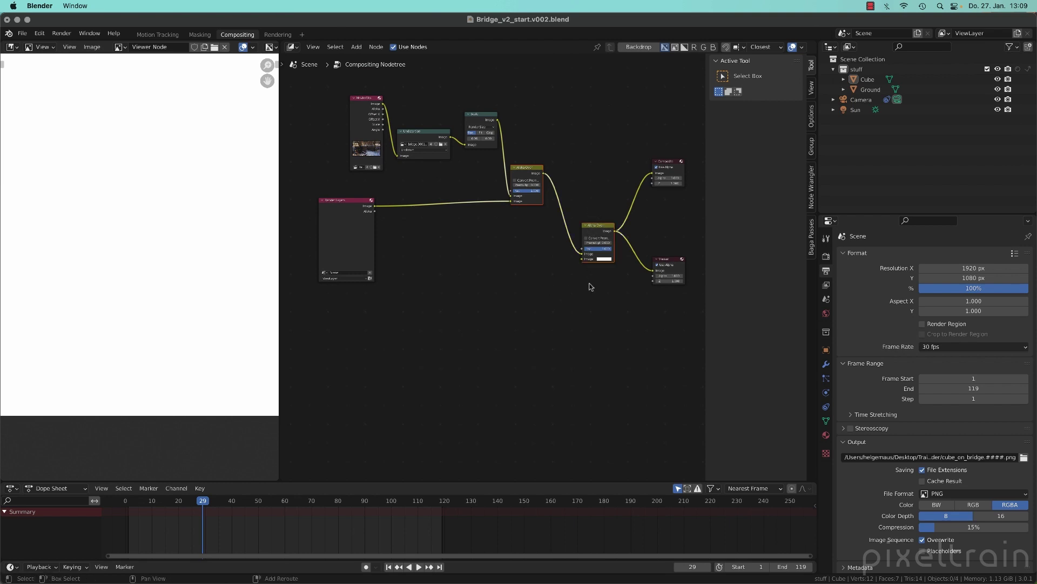
key(ctrl+x)
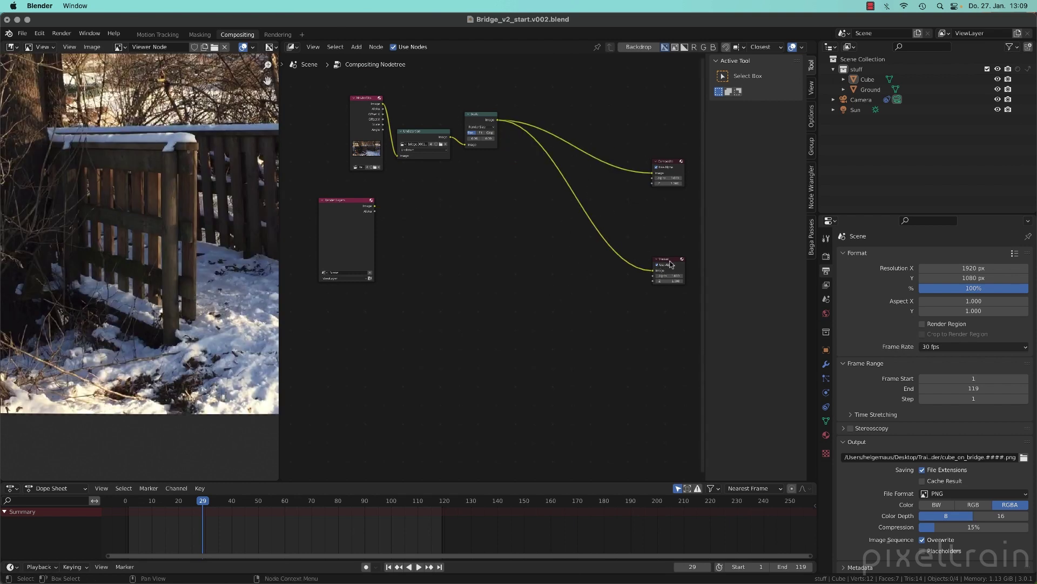
Step: Shift the remaining Render Layers node, render its ViewLayer, and close the render window
drag(356, 208, 415, 212)
scroll(420, 271, up, 2)
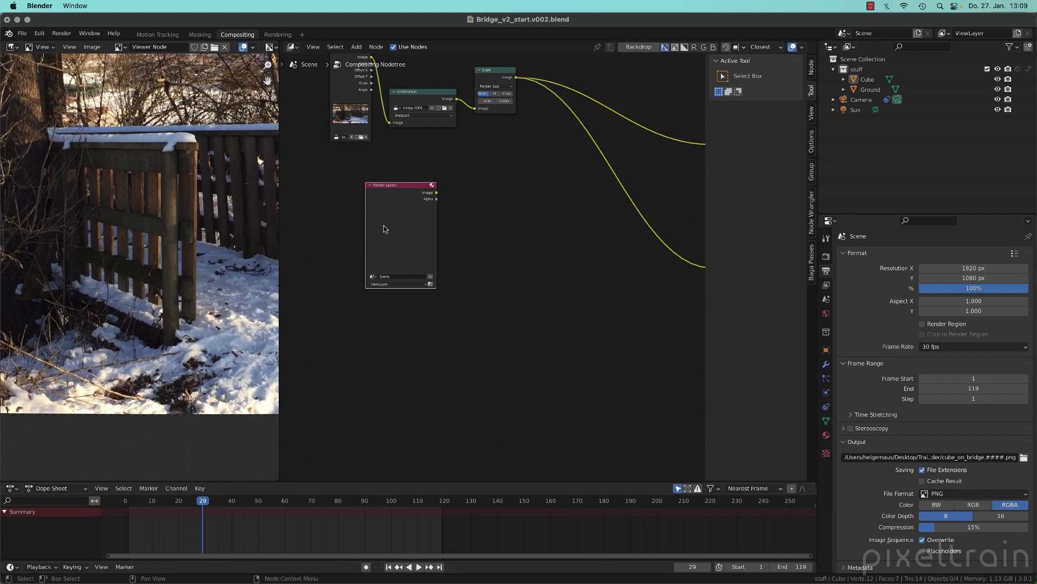
click(431, 285)
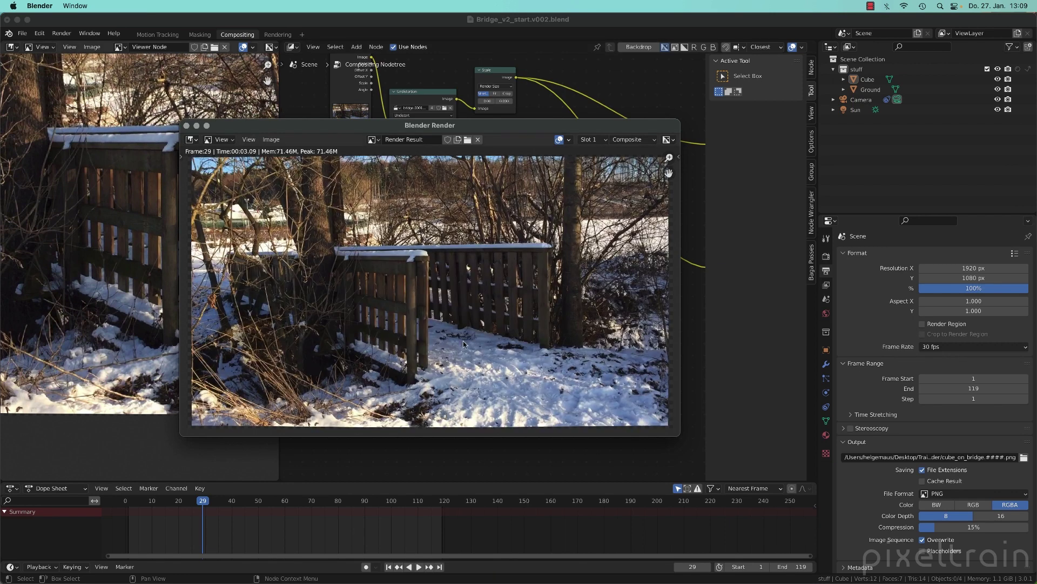
click(186, 126)
Step: Move the Render Layers node aside and add an Alpha Over node beside it
middle_drag(575, 276, 559, 326)
scroll(418, 327, down, 3)
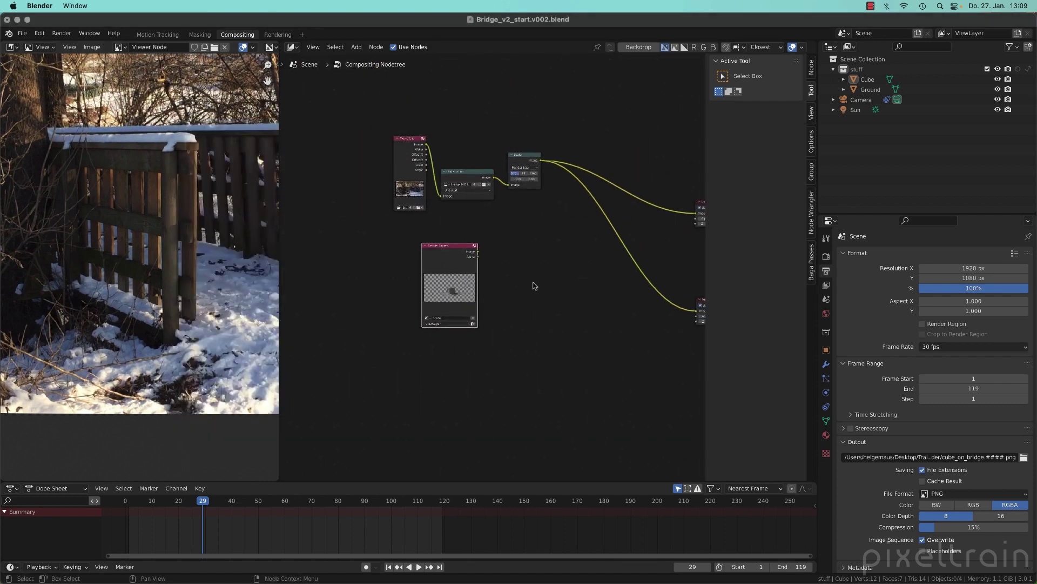
scroll(517, 258, up, 2)
middle_drag(519, 254, 514, 231)
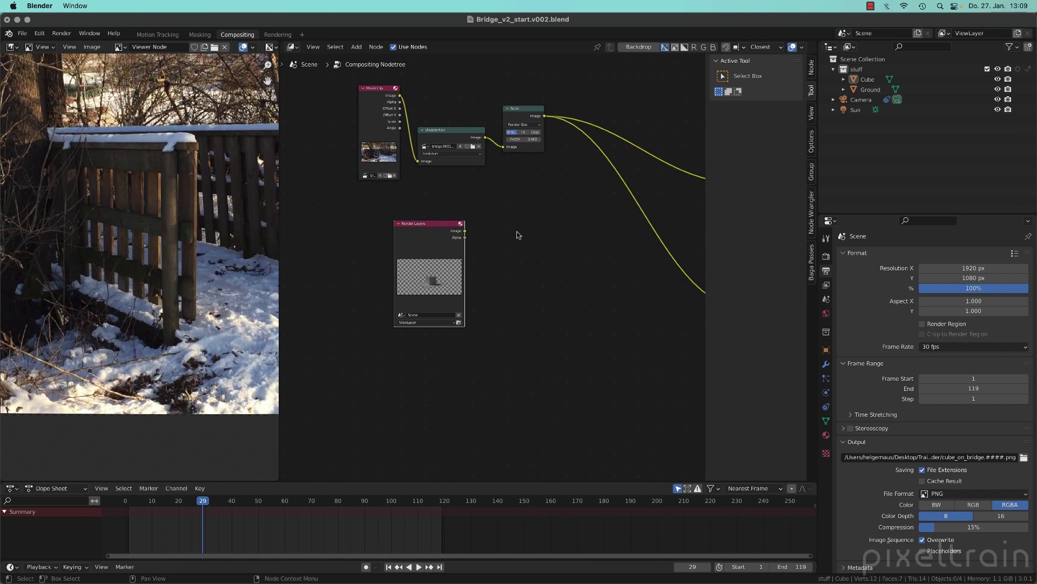
drag(444, 243, 388, 259)
key(shift+a)
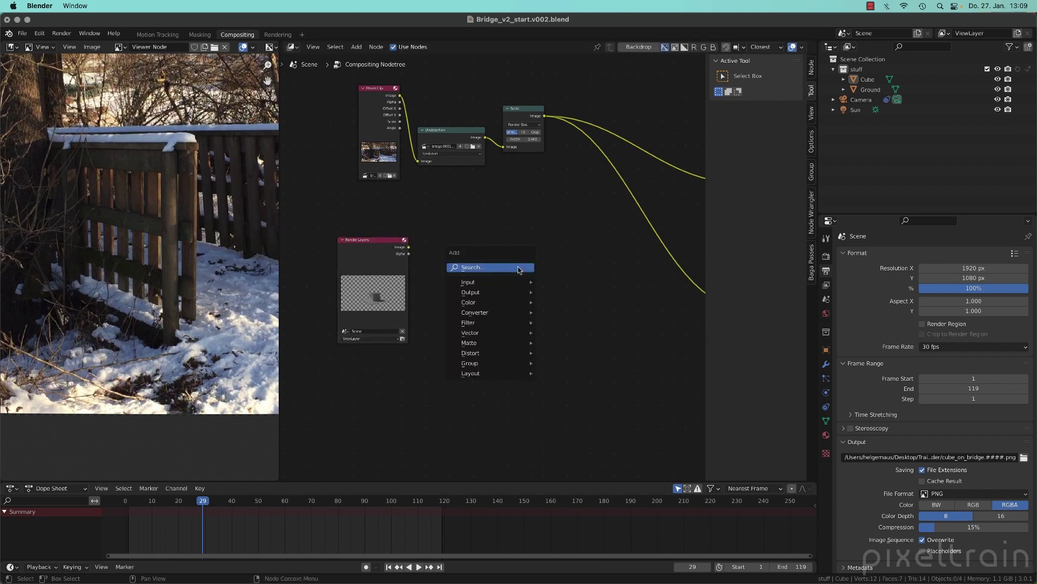
mouse_move(508, 301)
click(574, 304)
click(515, 243)
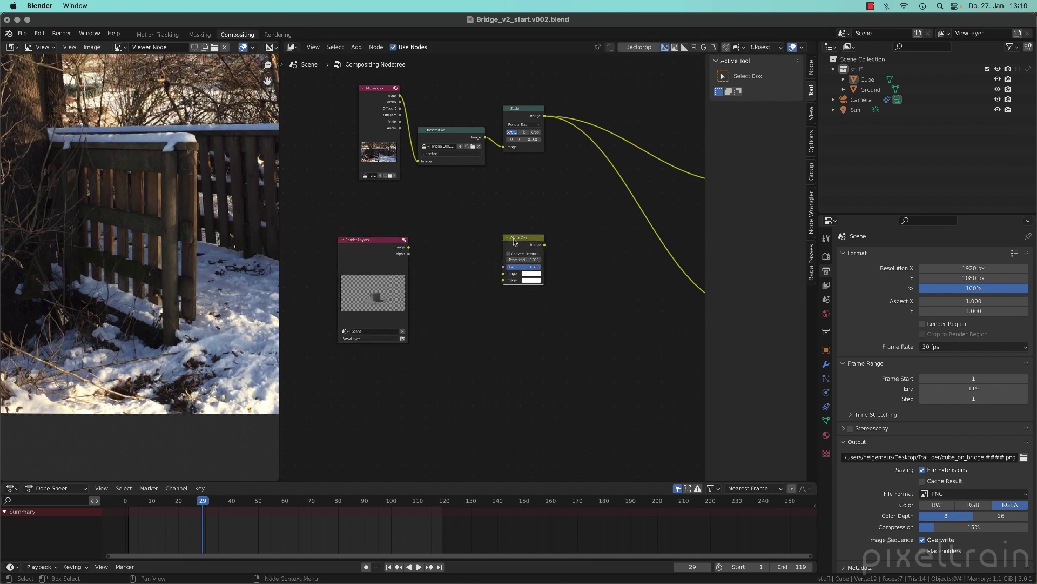
Step: Connect Scale to the Alpha Over's first image input and Render Layers to its second, spacing the Alpha Over farther away
drag(504, 277, 547, 120)
drag(519, 238, 597, 237)
drag(409, 247, 582, 279)
Step: Connect the Alpha Over output to both the Viewer and Composite nodes
middle_drag(652, 298, 472, 313)
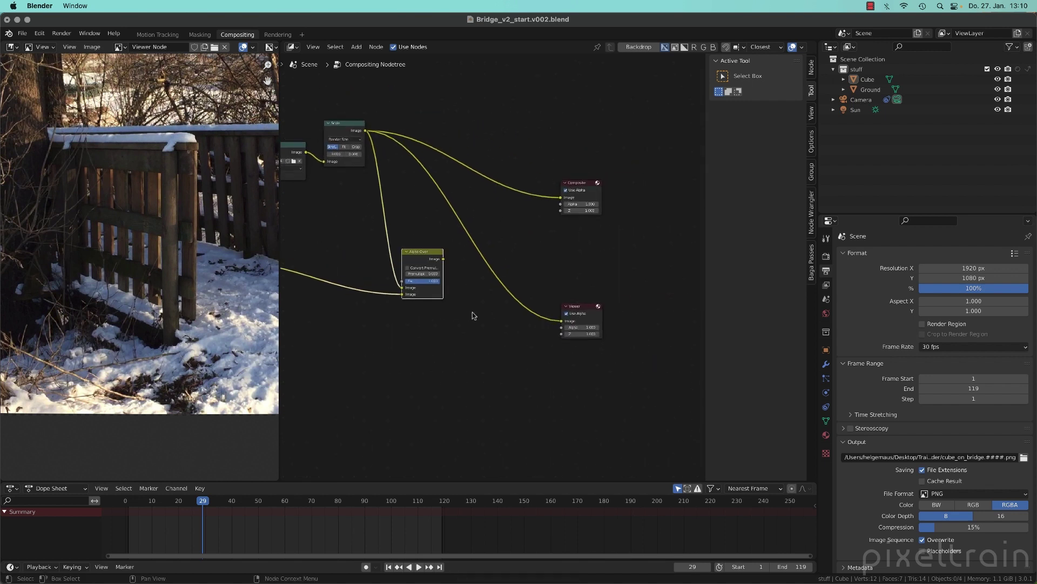
ctrl+shift+click(423, 270)
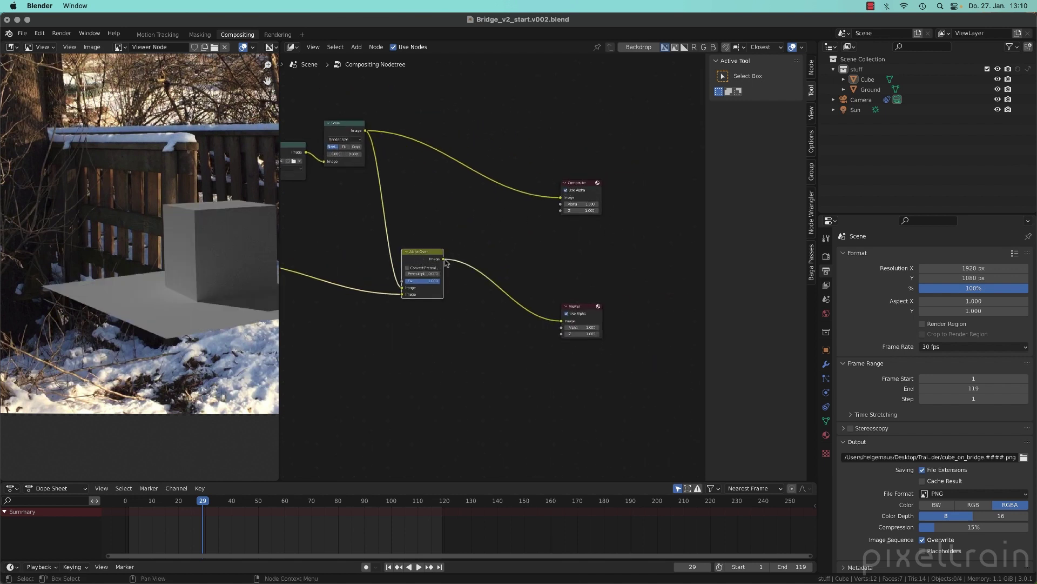
drag(443, 259, 560, 200)
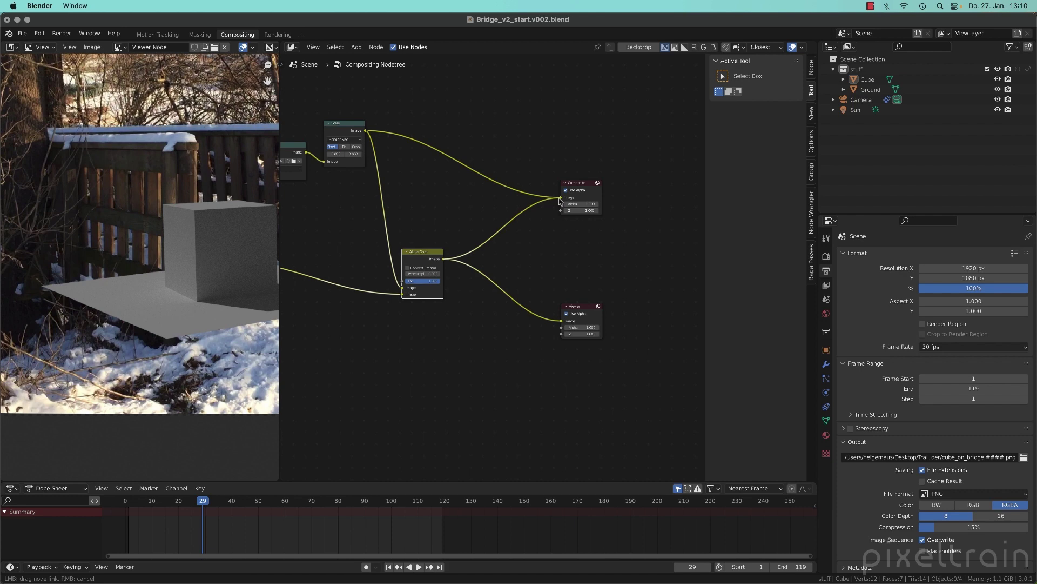
drag(559, 198, 560, 198)
middle_drag(481, 215, 560, 192)
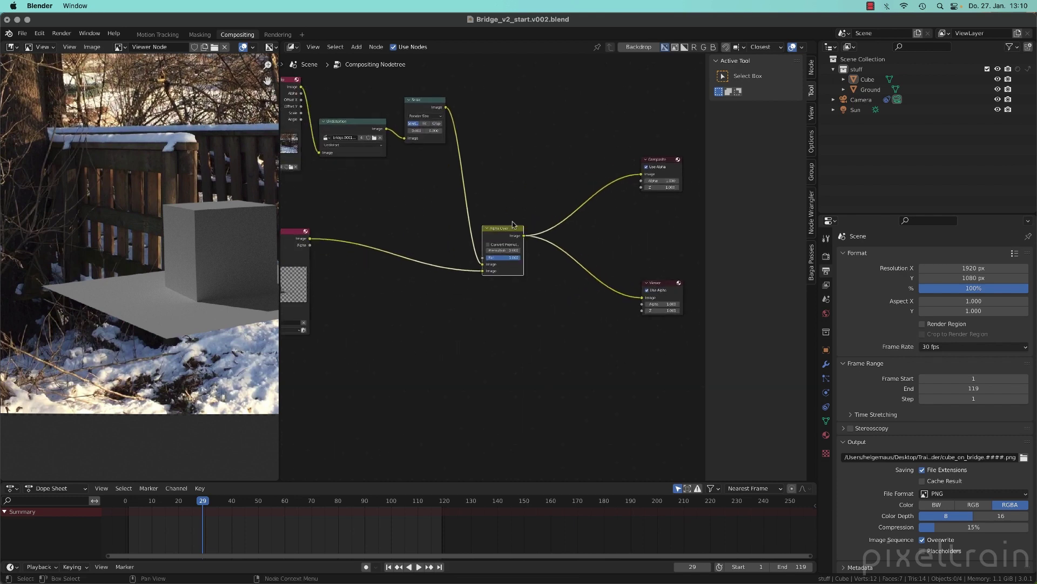
Step: Raise the Alpha Over node and widen the image viewer area to show more of the composite
drag(495, 231, 512, 202)
scroll(159, 263, down, 4)
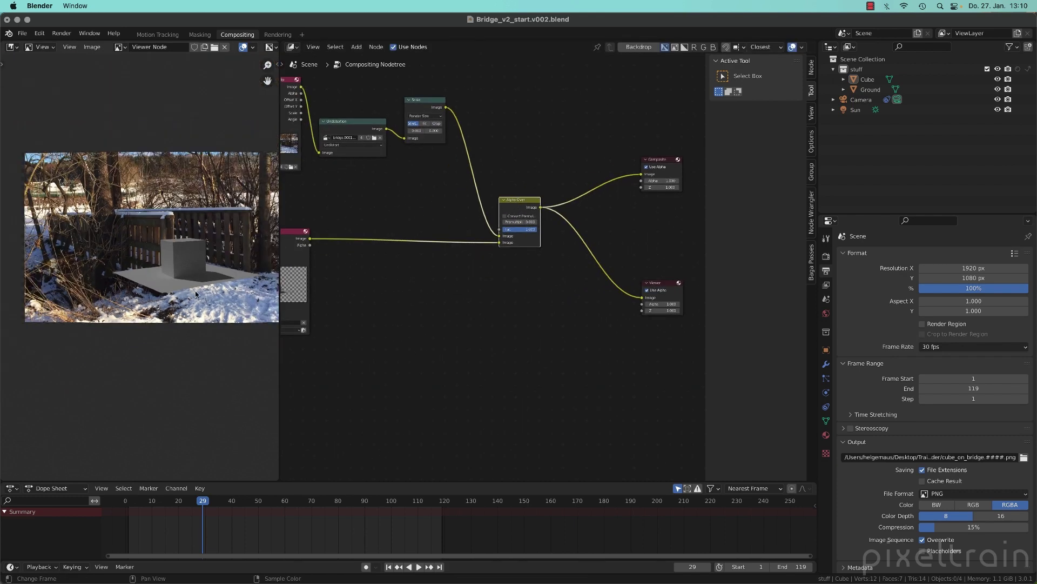
scroll(196, 294, up, 3)
drag(279, 348, 399, 347)
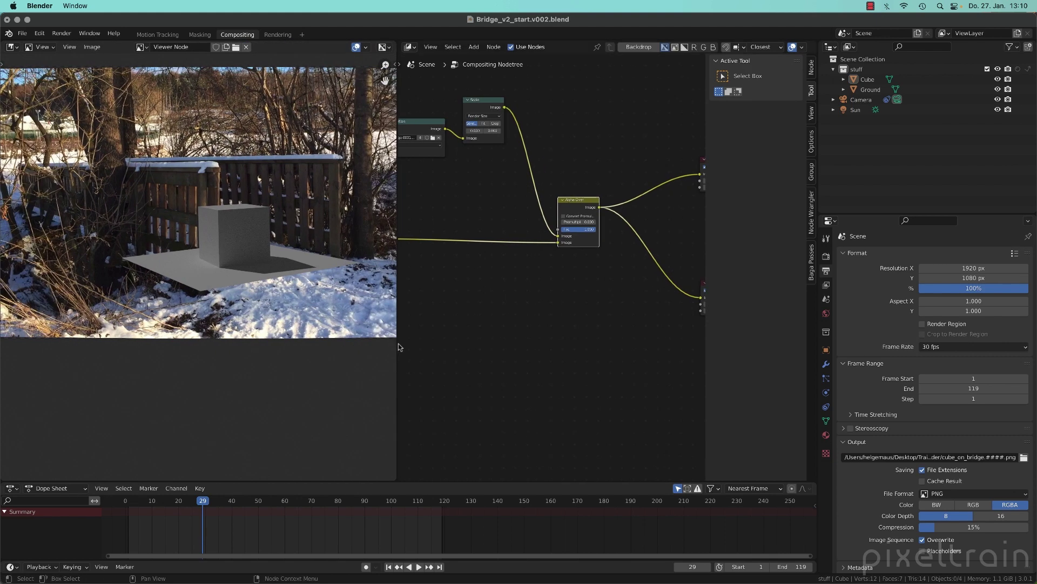
Step: Place the Render Layers node lower in the node tree and save the file
scroll(511, 319, down, 6)
middle_drag(523, 319, 580, 301)
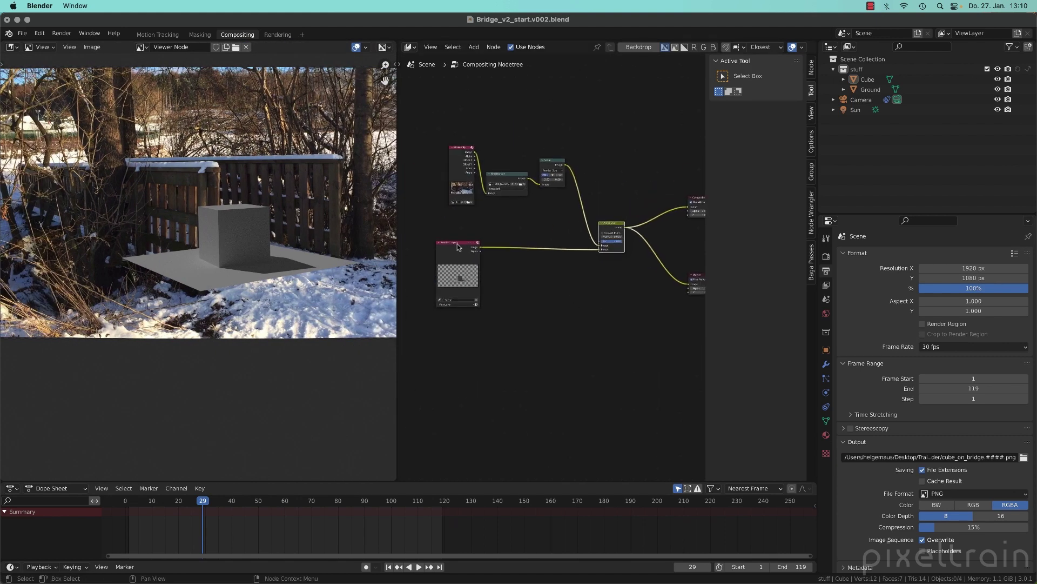
drag(458, 247, 468, 266)
key(ctrl+s)
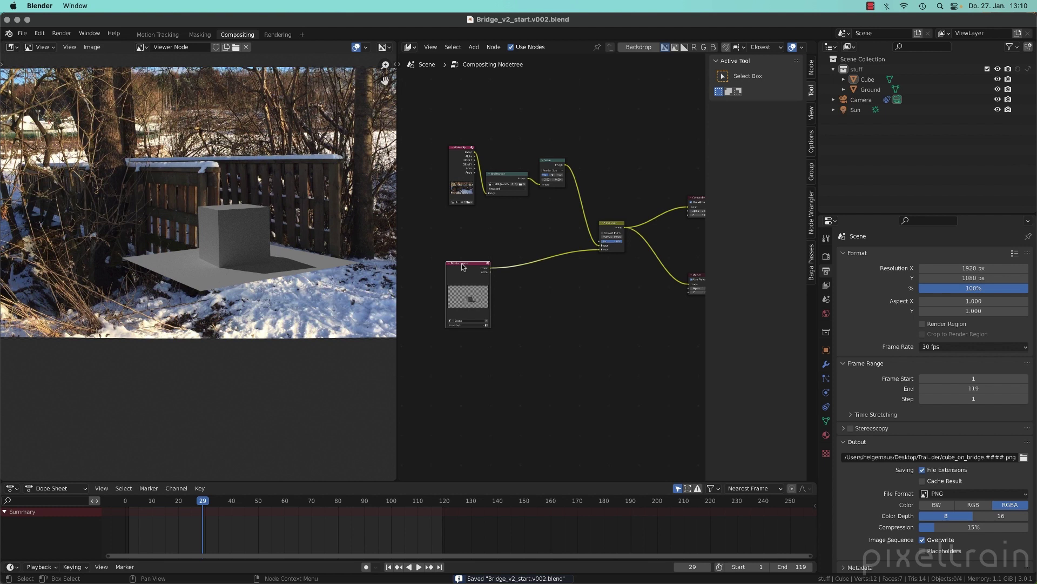
Step: Switch to the Motion Tracking workspace, select the Sun, and show its light settings
click(180, 37)
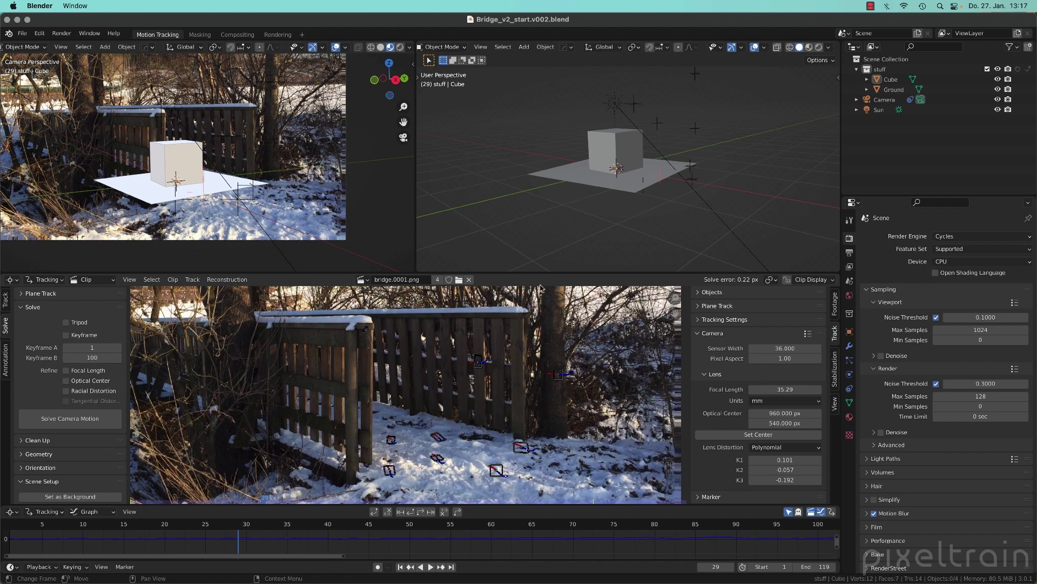
shift+middle_drag(196, 196, 242, 201)
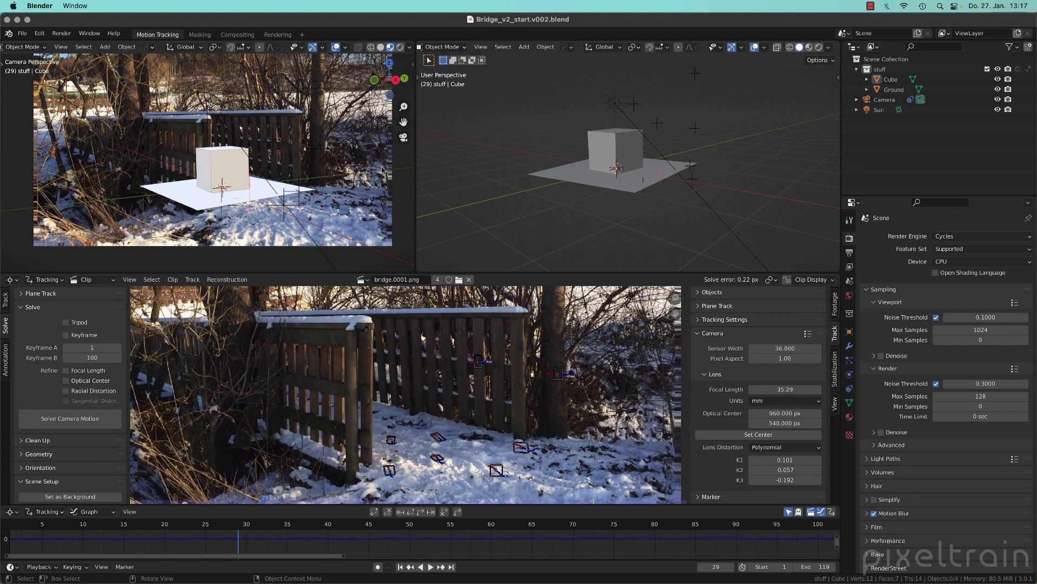
click(869, 110)
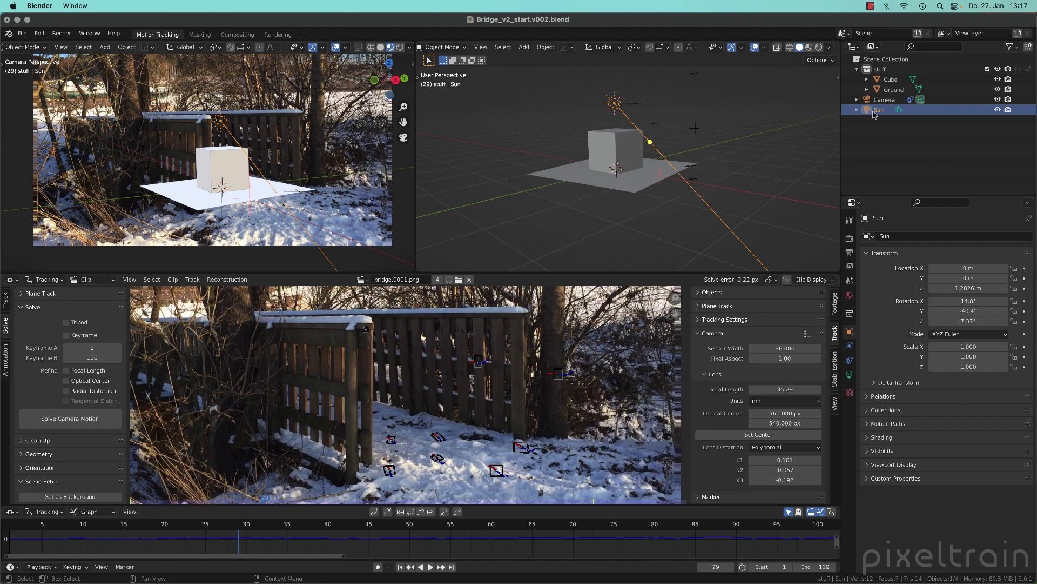
click(849, 374)
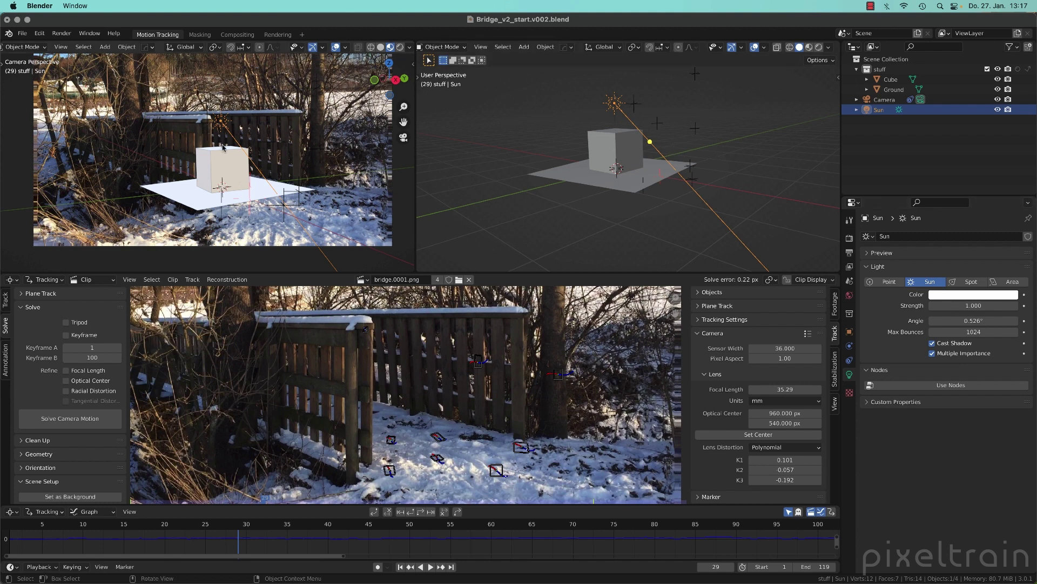
Step: Enable Scene Lights in the camera viewport's shading, testing Scene World and leaving it disabled
scroll(373, 51, right, 1)
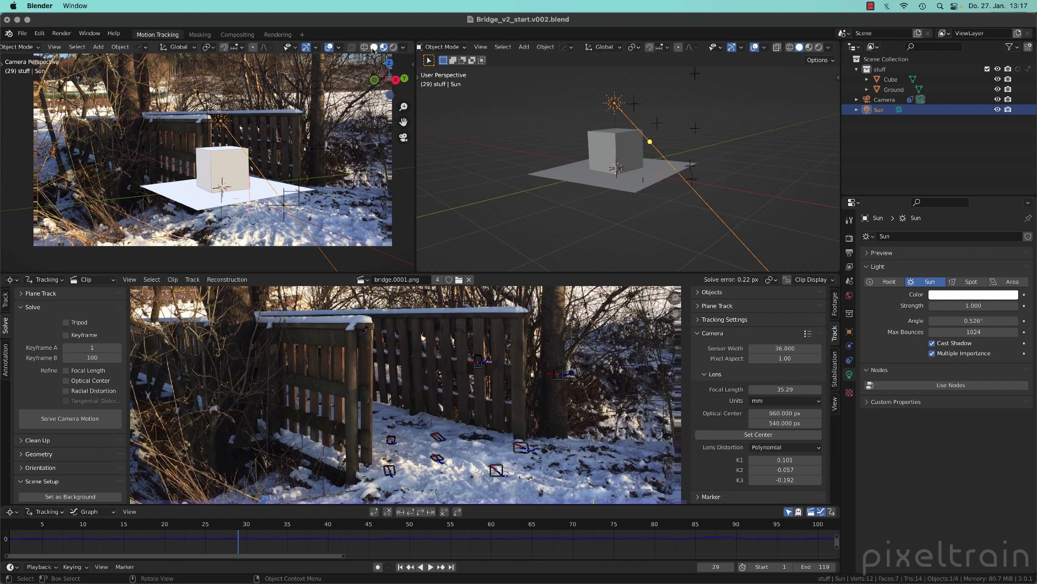
click(403, 47)
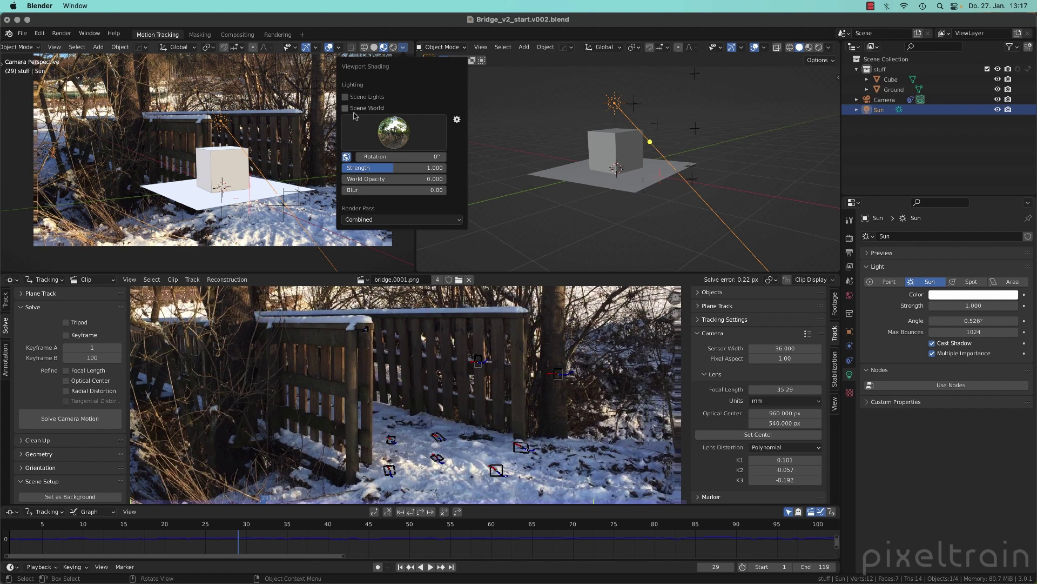
click(345, 98)
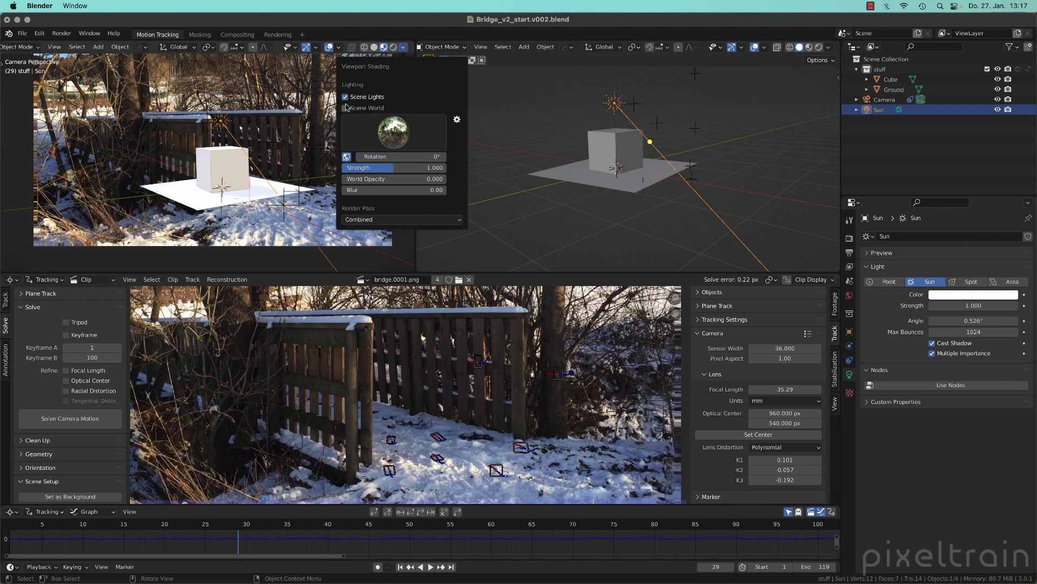
click(346, 108)
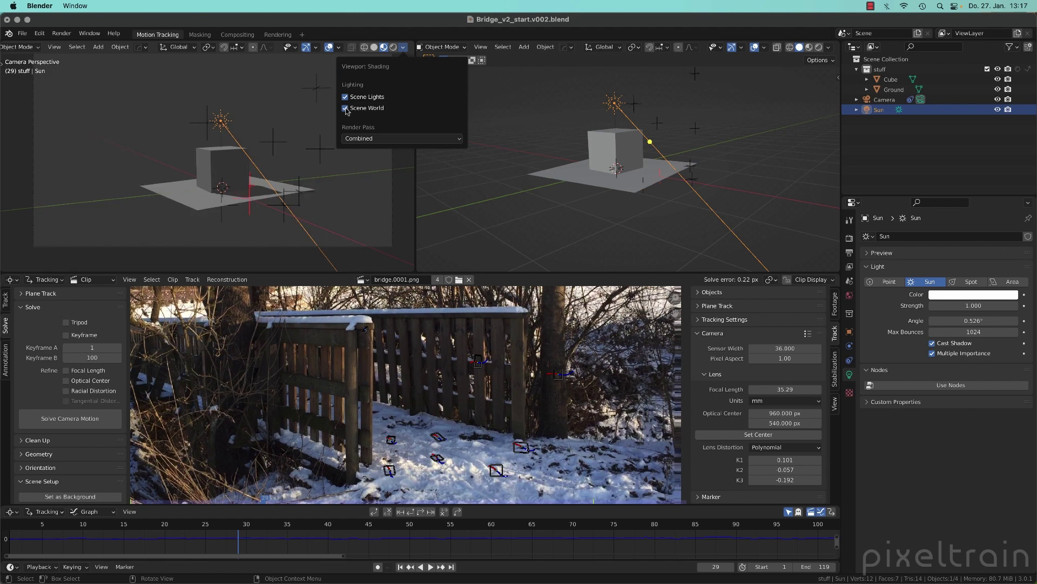
click(345, 108)
click(346, 108)
click(346, 109)
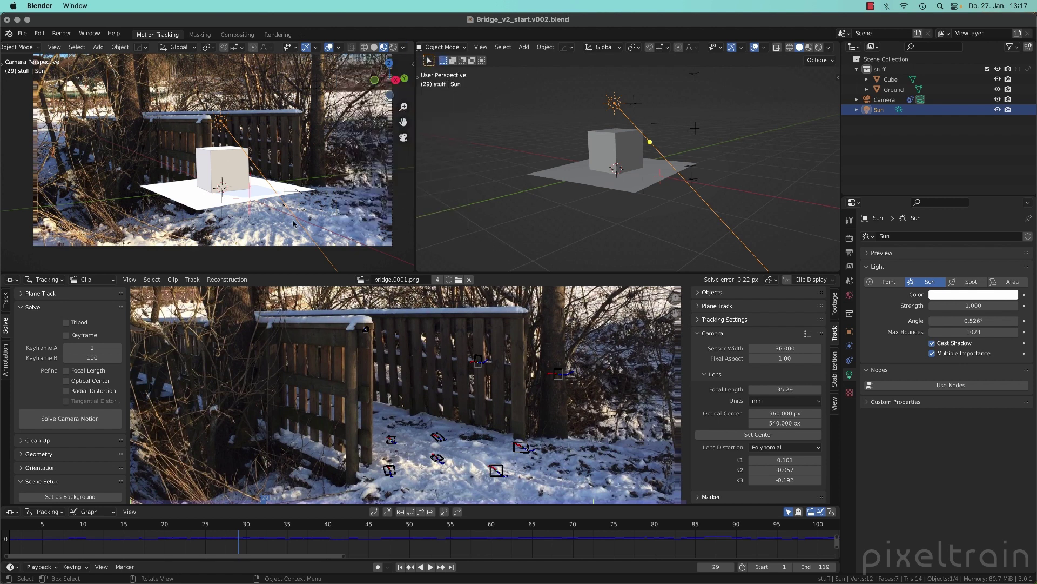
Step: Examine the sunlit cube and ground from another angle, then the camera view and the wider bridge footage
middle_drag(233, 193, 218, 207)
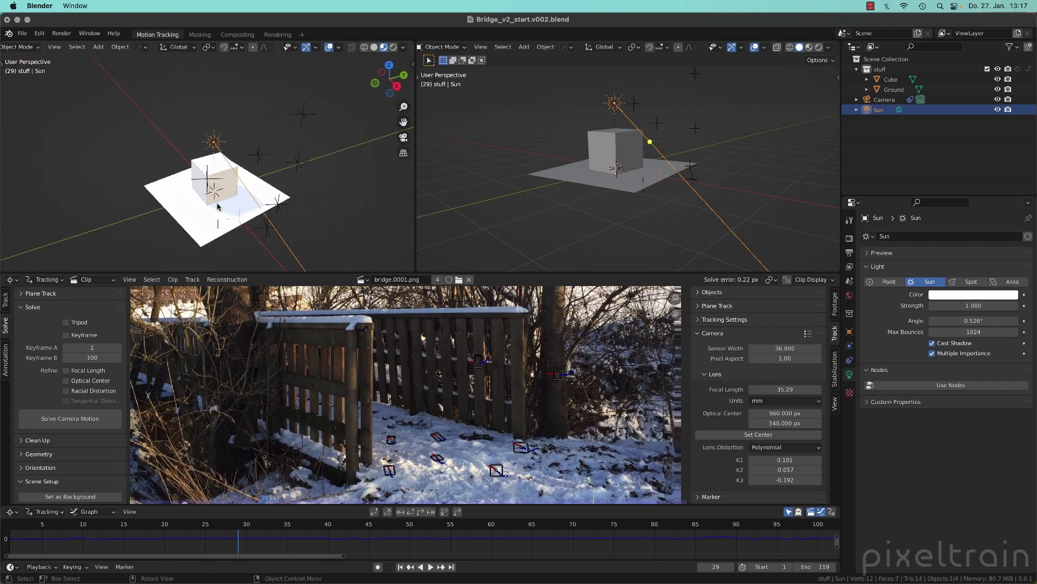
key(KP_0)
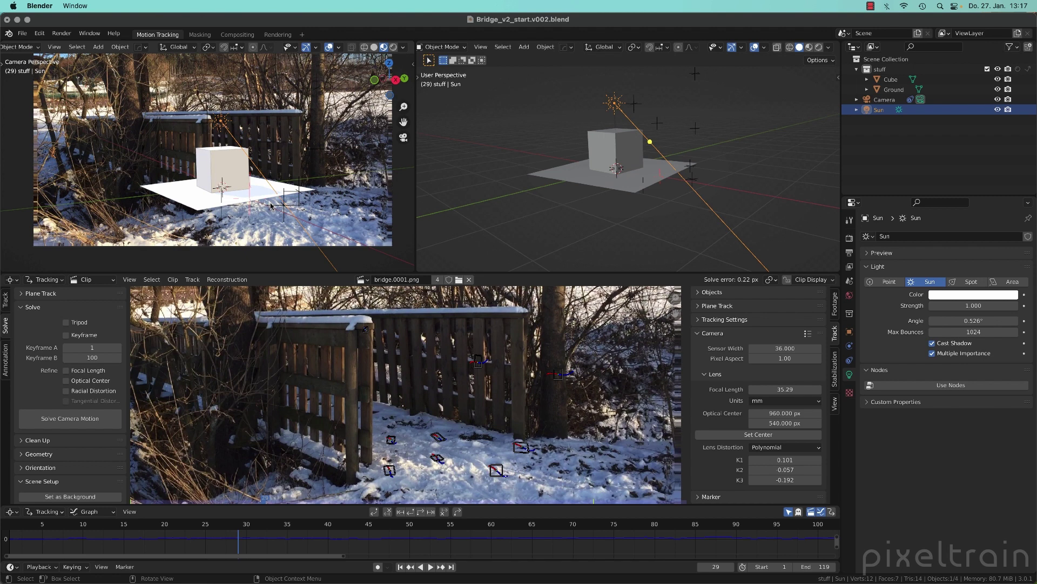
scroll(550, 393, down, 4)
middle_drag(540, 396, 512, 406)
scroll(517, 393, up, 2)
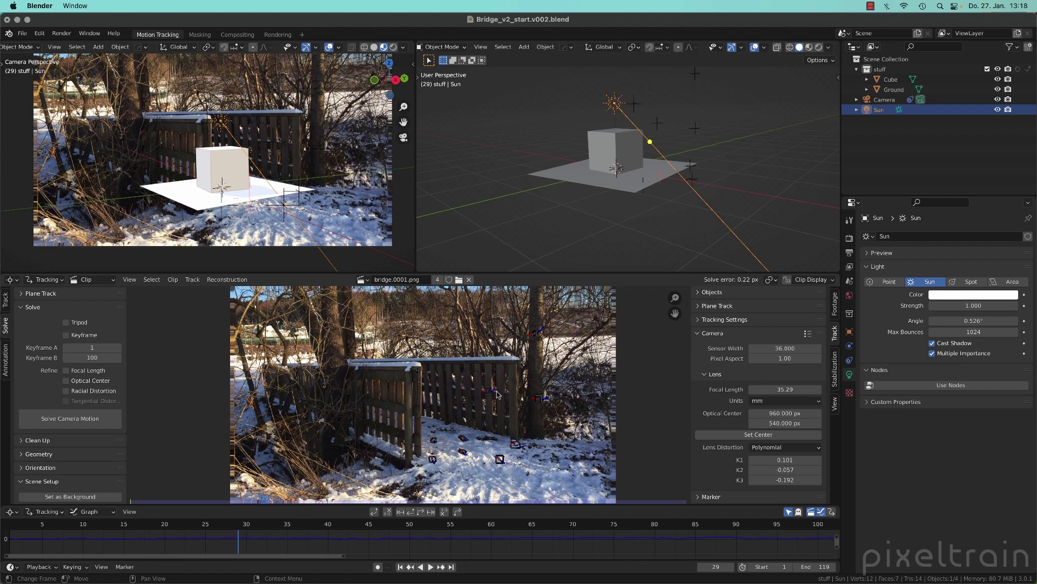
Step: Re-aim the Sun so the cube's shadow follows the footage's light direction, and switch the camera viewport to Rendered shading
drag(650, 142, 599, 146)
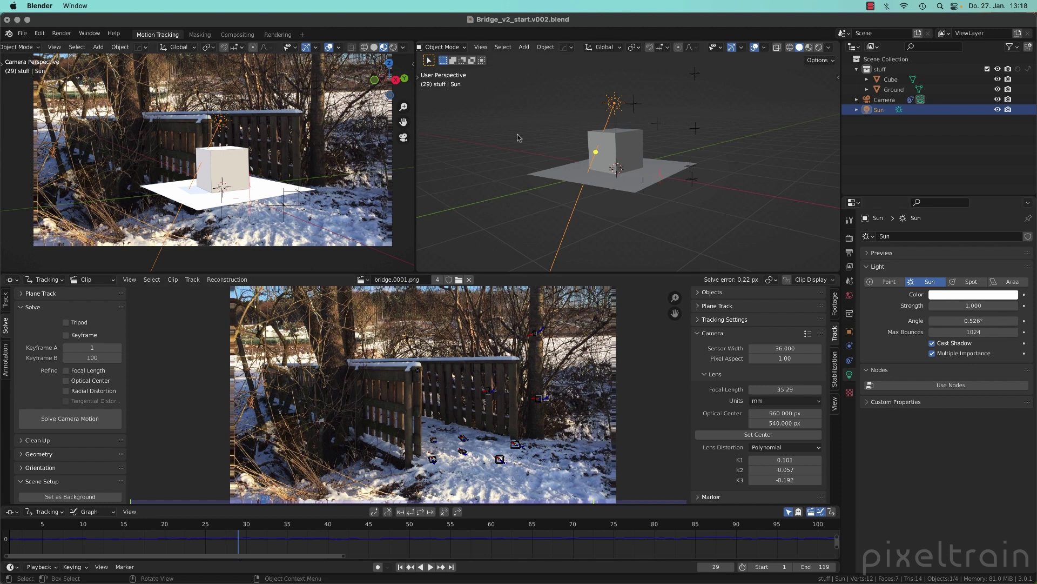
drag(601, 155, 656, 169)
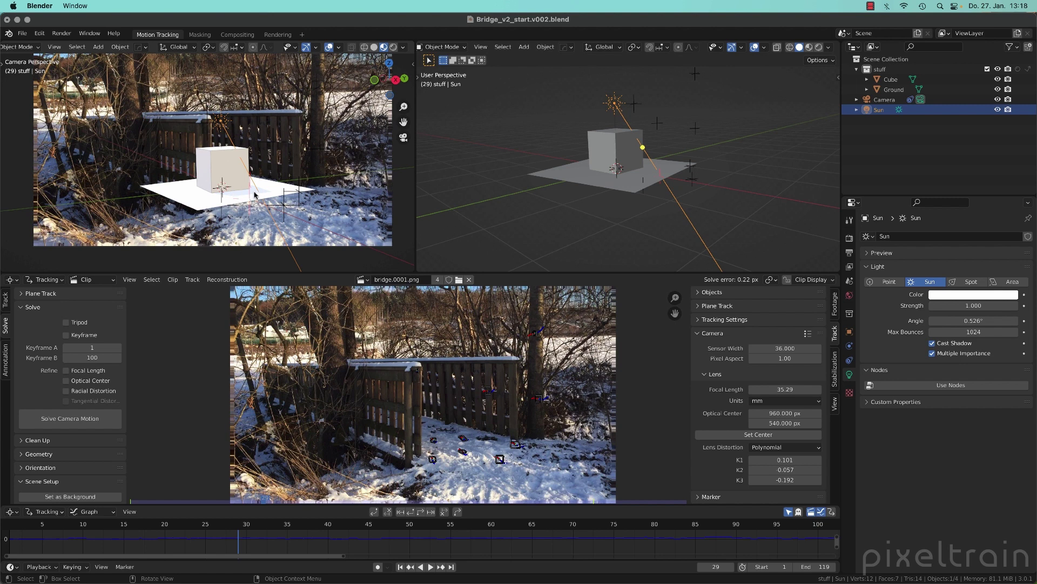
scroll(255, 195, up, 3)
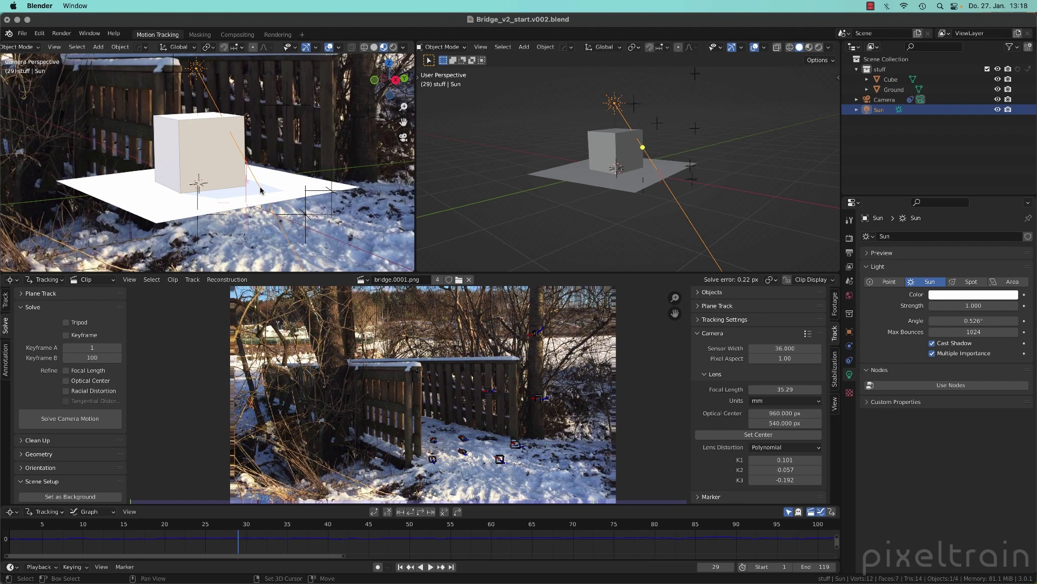
shift+middle_drag(261, 189, 269, 228)
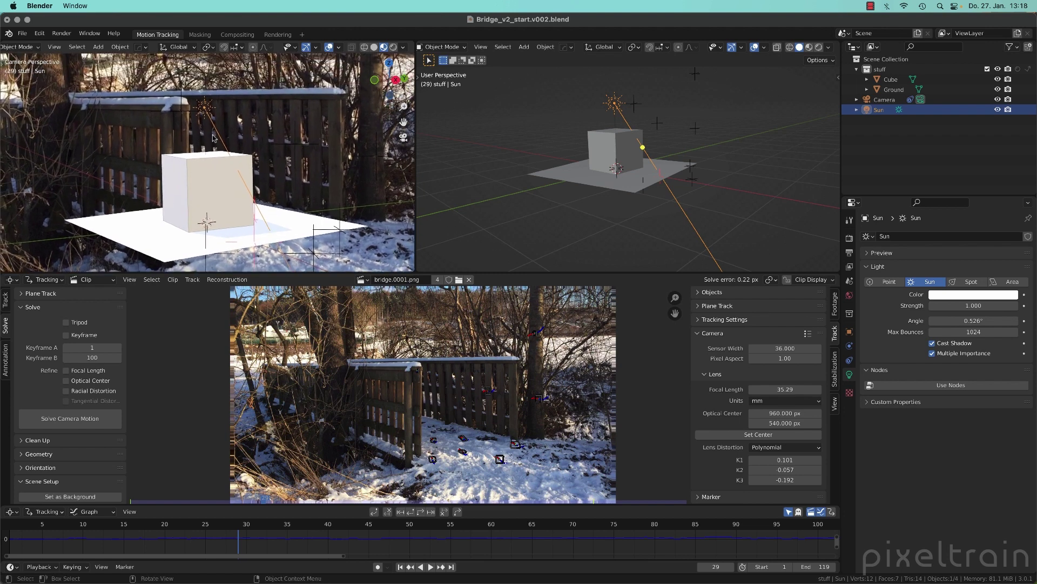
scroll(213, 140, down, 4)
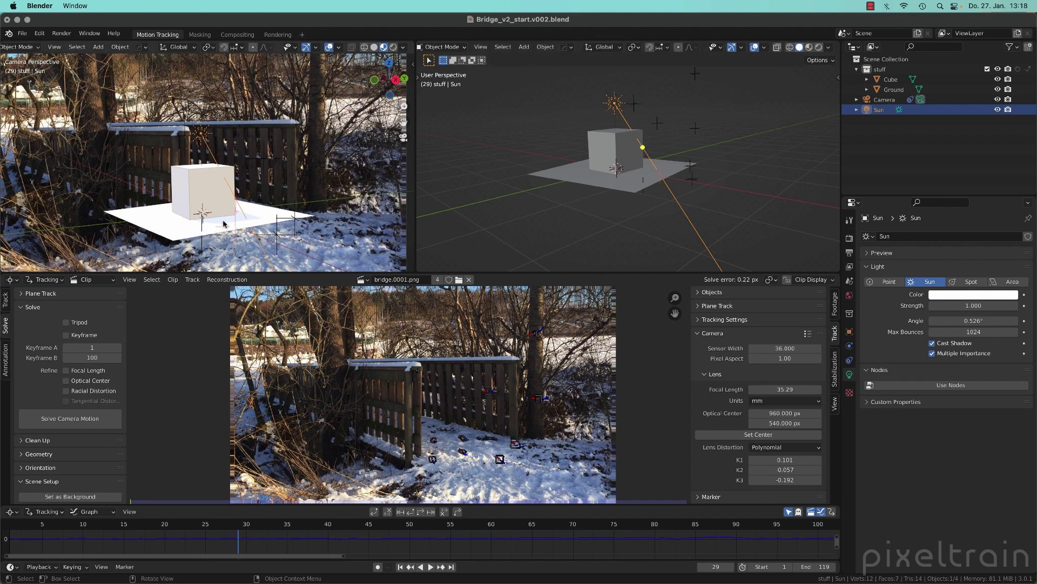
click(393, 47)
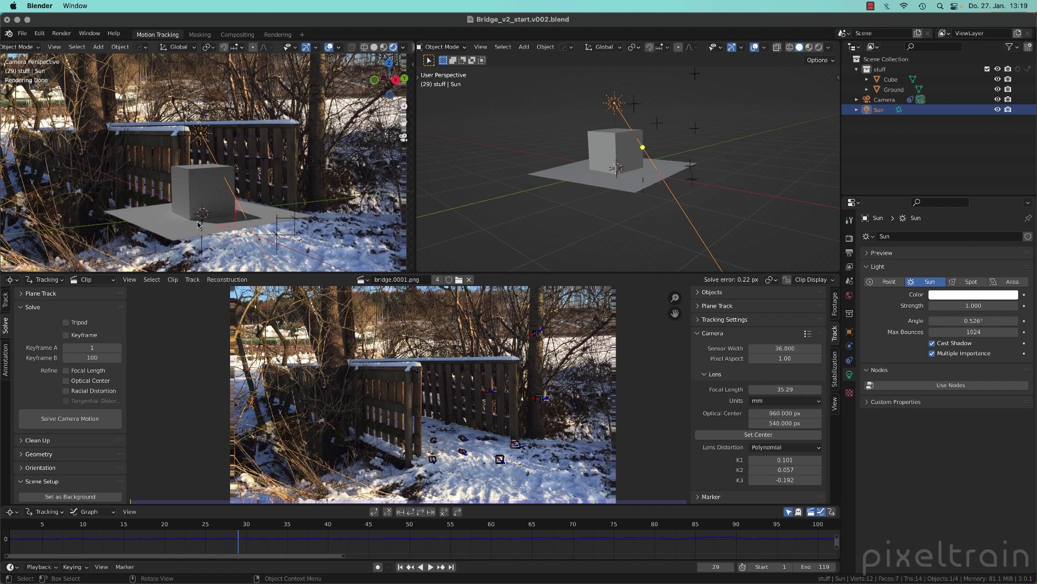
Step: Hide the Ground plane in the viewport and in renders, and show it again
click(155, 221)
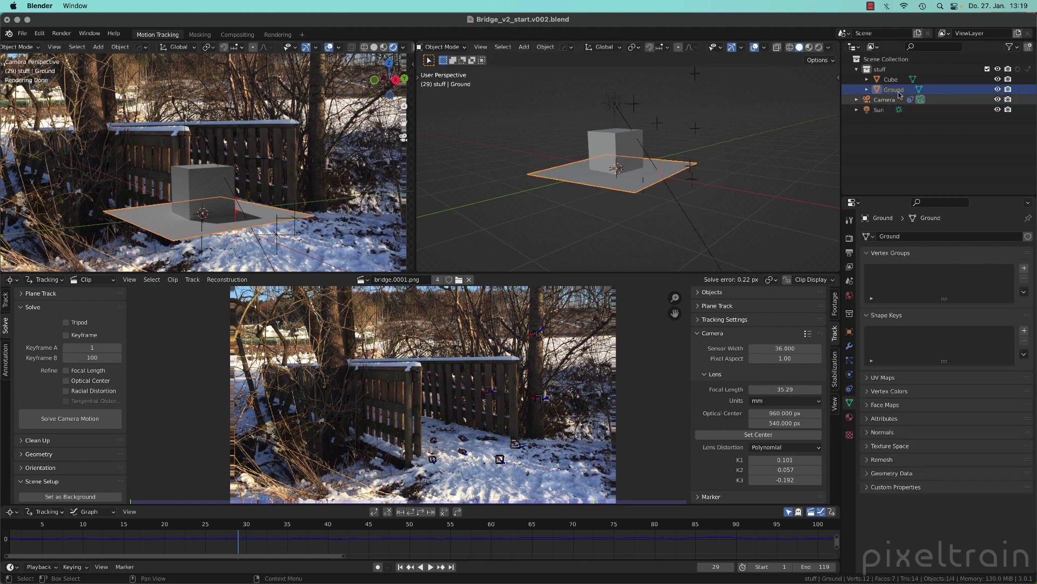
click(998, 89)
click(1008, 90)
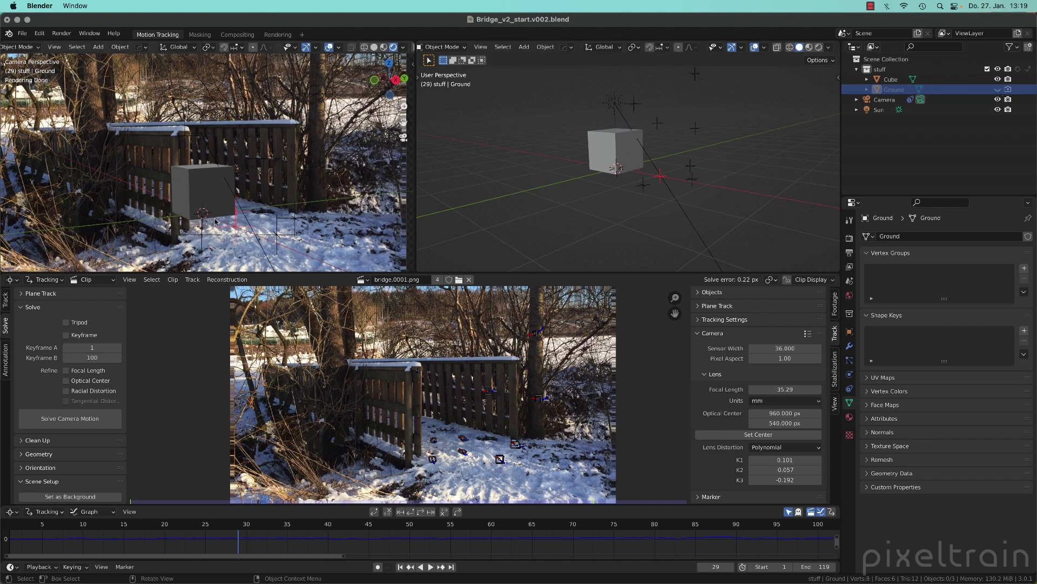
click(998, 89)
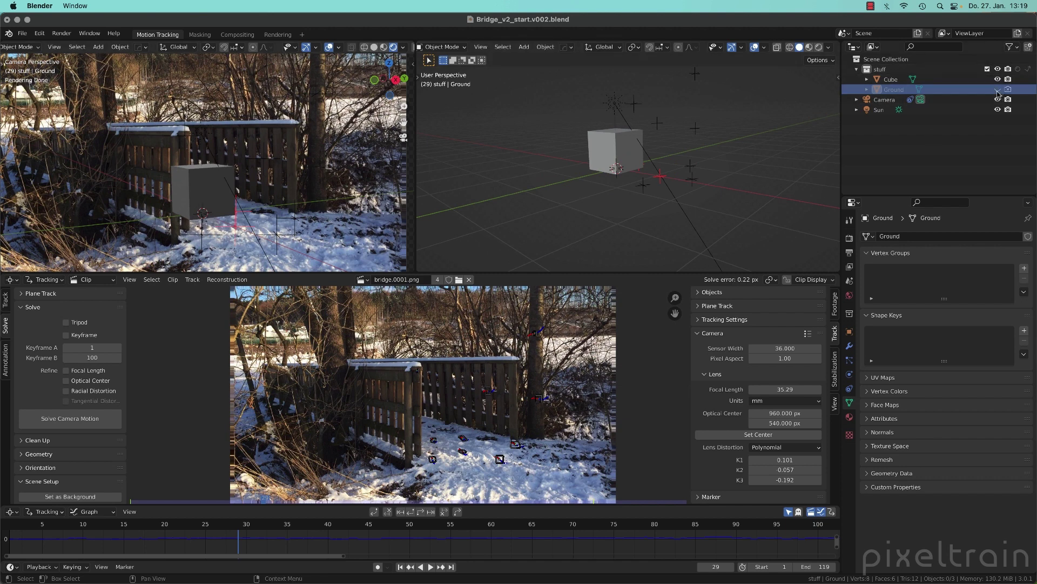
click(1008, 90)
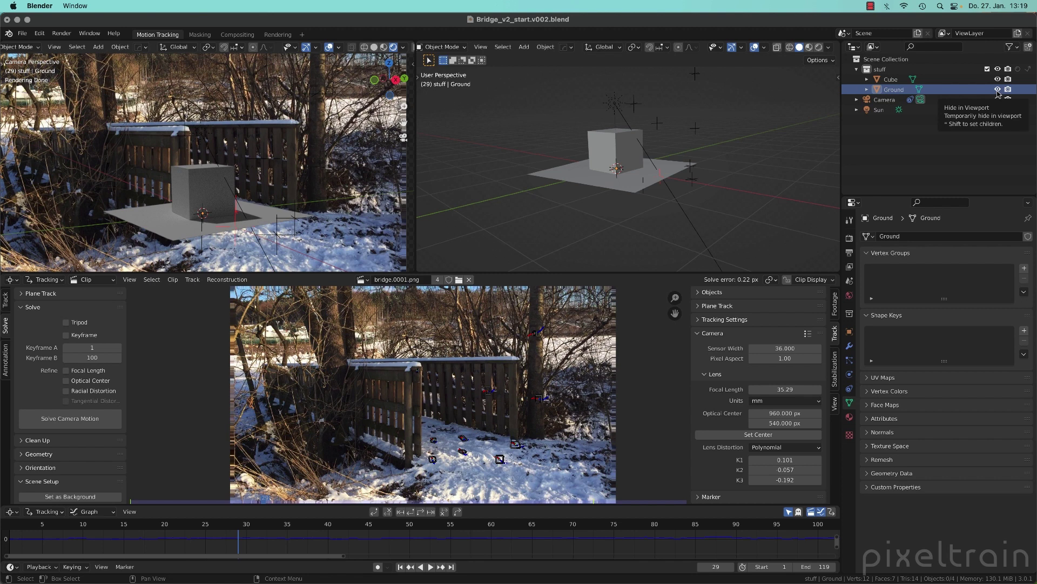
Step: Enable Shadow Catcher in the Ground's object visibility settings and deselect the plane
click(877, 89)
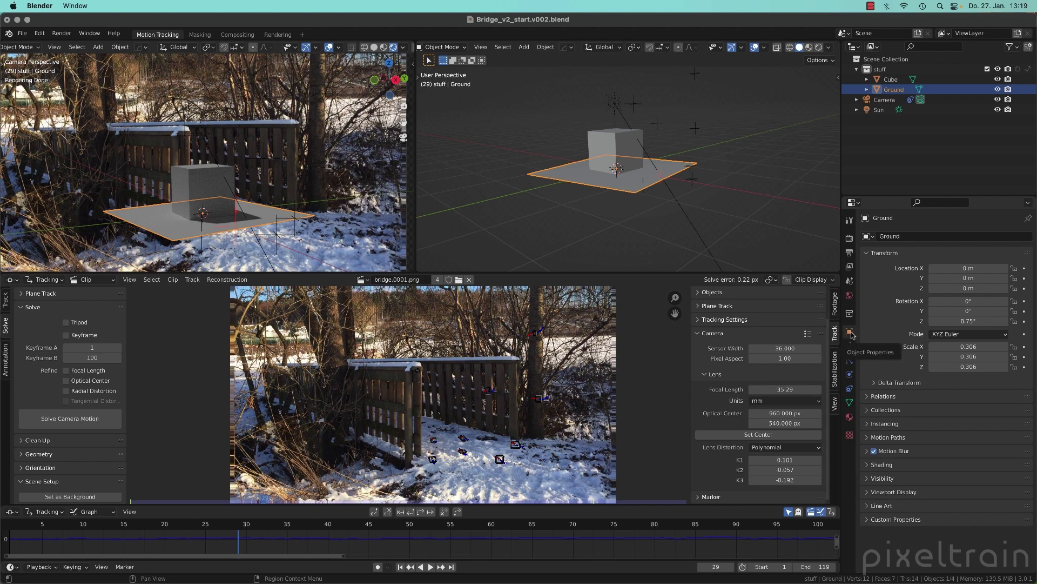
click(871, 465)
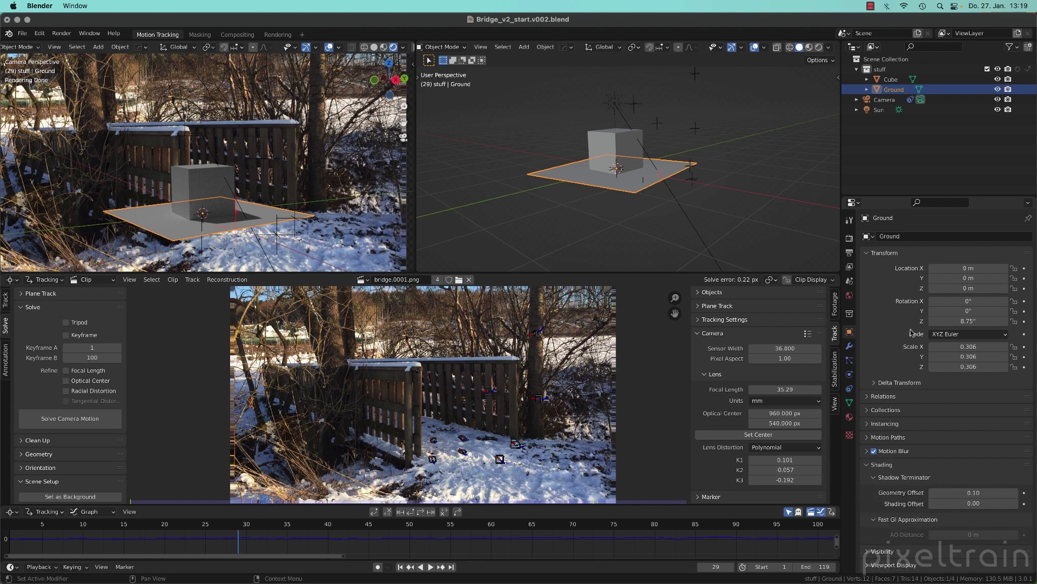
click(874, 465)
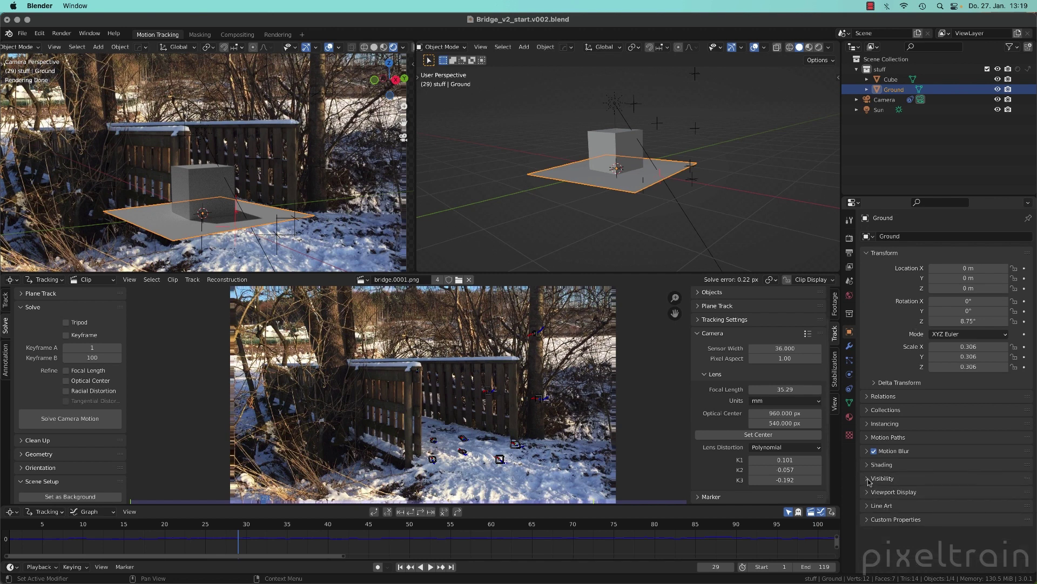
click(869, 479)
scroll(876, 468, down, 3)
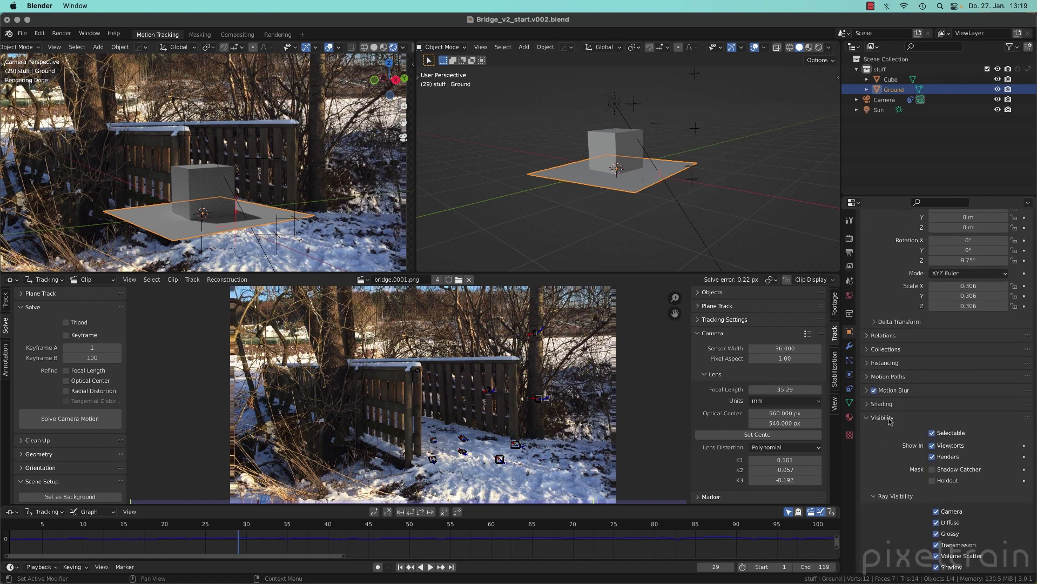
scroll(891, 421, down, 2)
scroll(891, 421, down, 1)
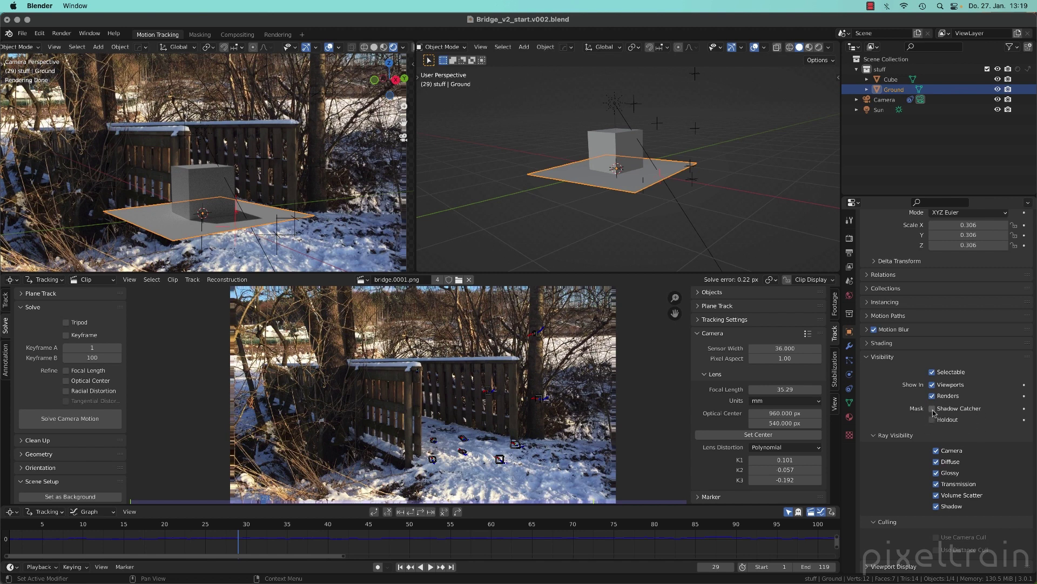
click(933, 409)
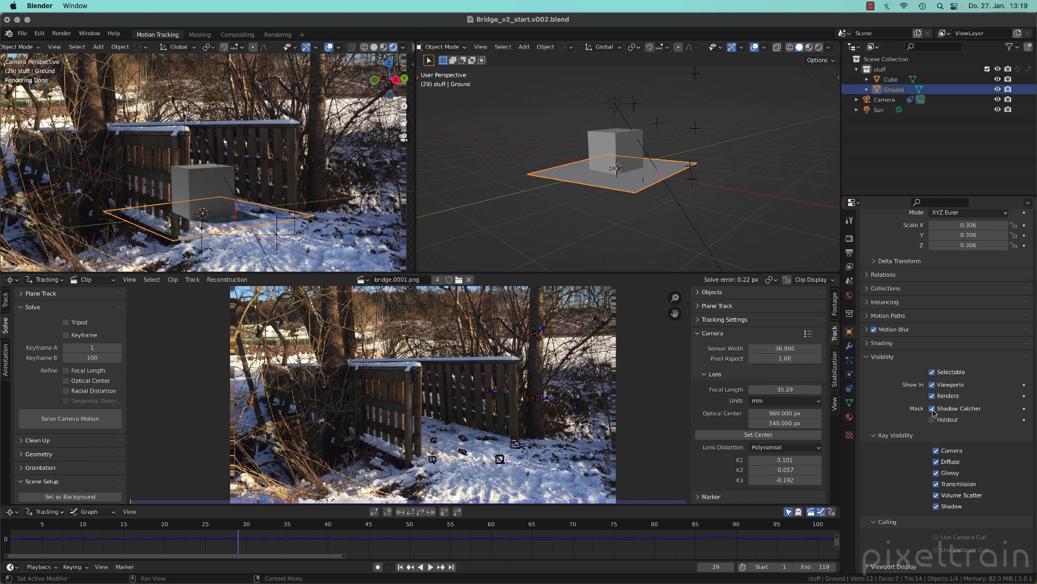
click(338, 226)
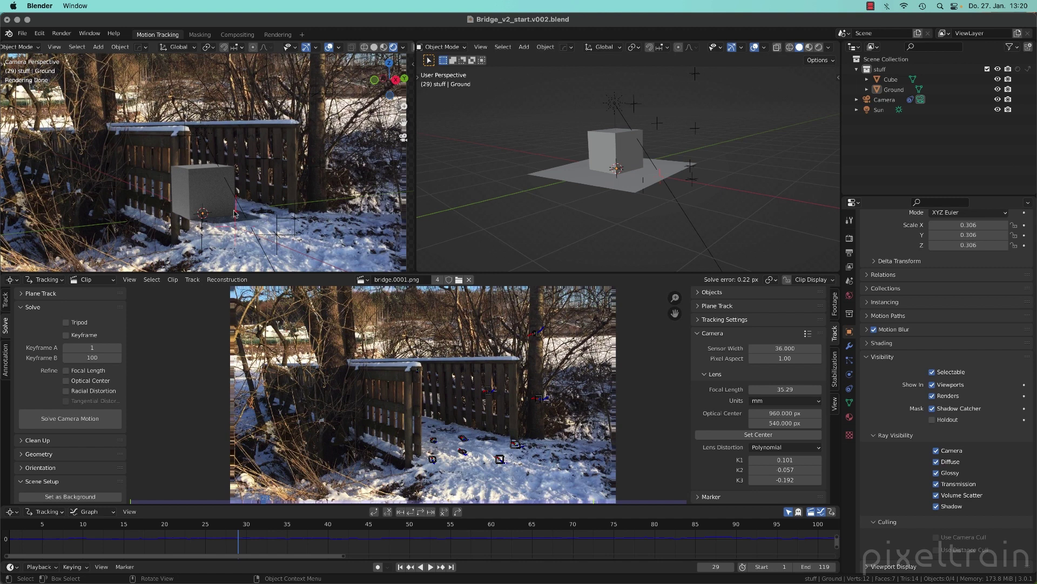
Step: Compare the cube's shadow up close in Material Preview and Rendered shading in the camera viewport
scroll(235, 224, up, 5)
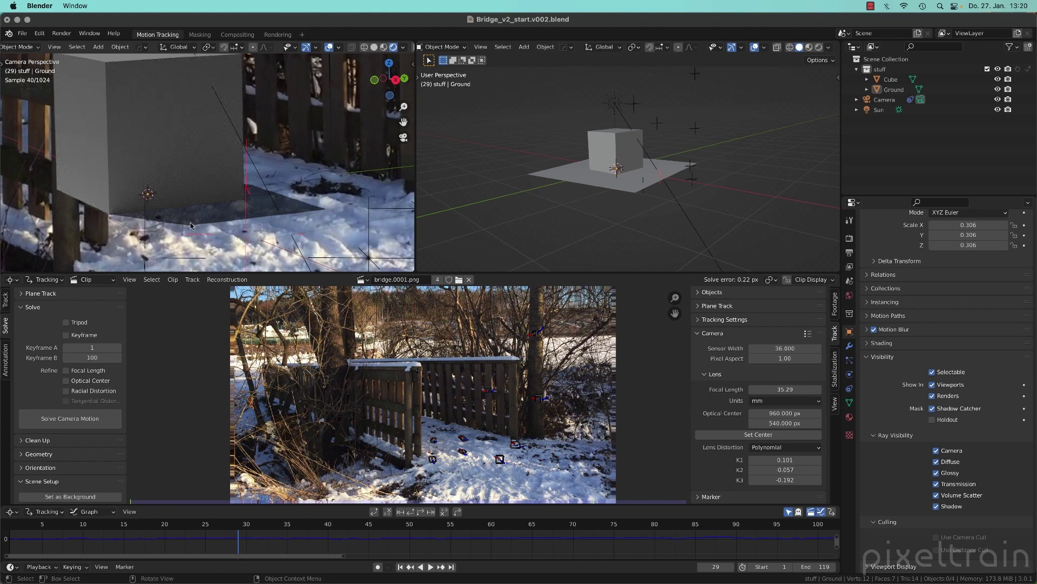
click(383, 47)
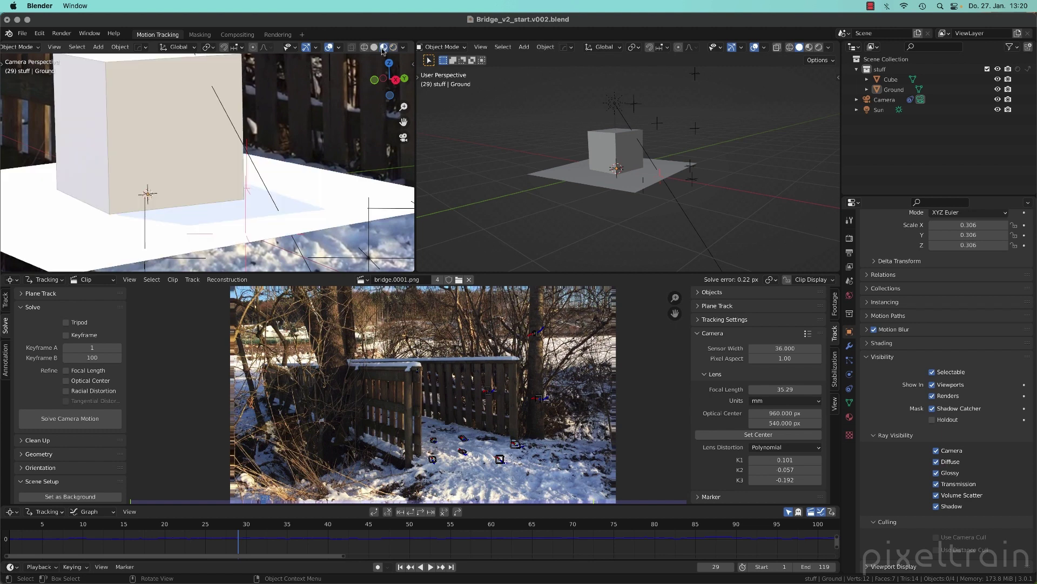
click(393, 48)
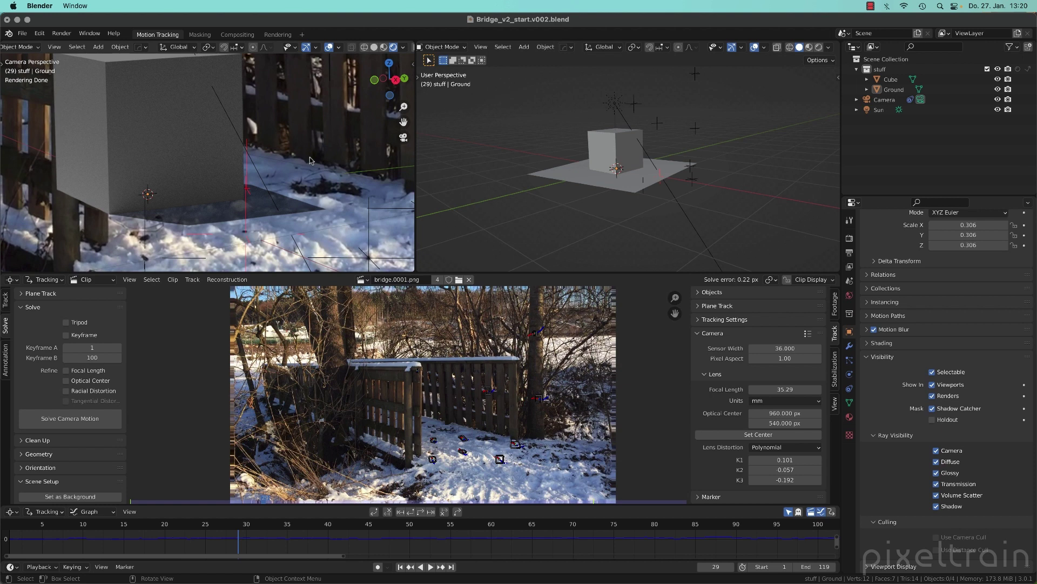
Step: Select the Sun, enlarge the Properties editor, and test the light's Shadow Catcher visibility option
click(878, 109)
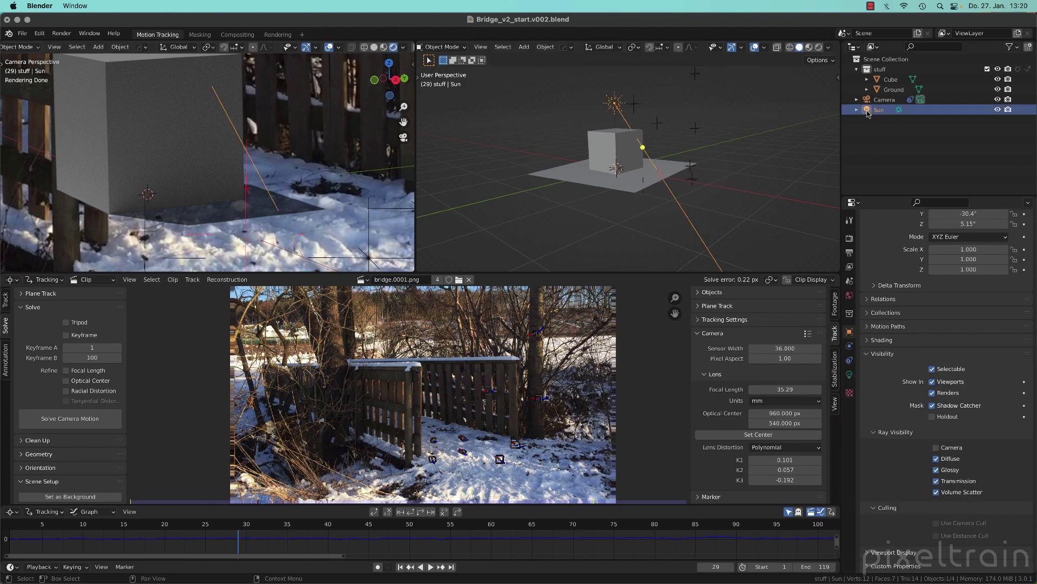
drag(900, 196, 899, 141)
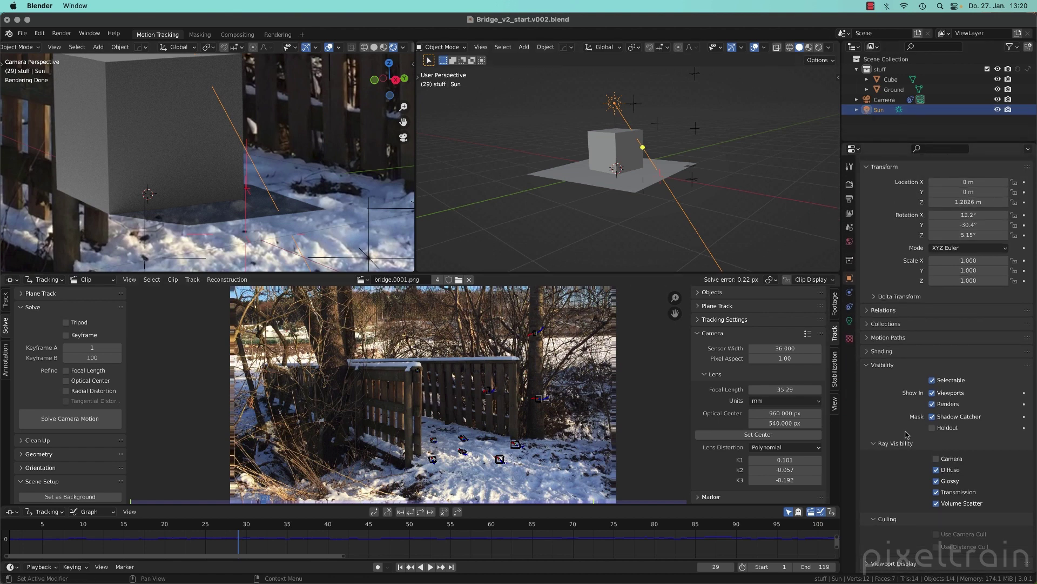
click(933, 419)
click(934, 418)
click(933, 418)
click(934, 417)
click(933, 418)
click(933, 418)
click(867, 365)
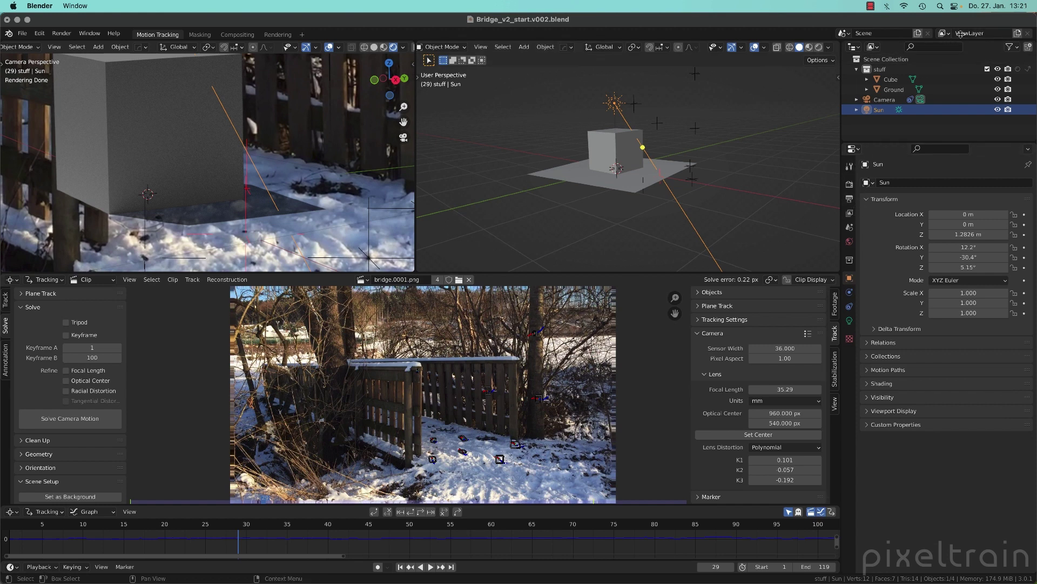
Step: Enable the Shadow Catcher light pass for the view layer
click(850, 213)
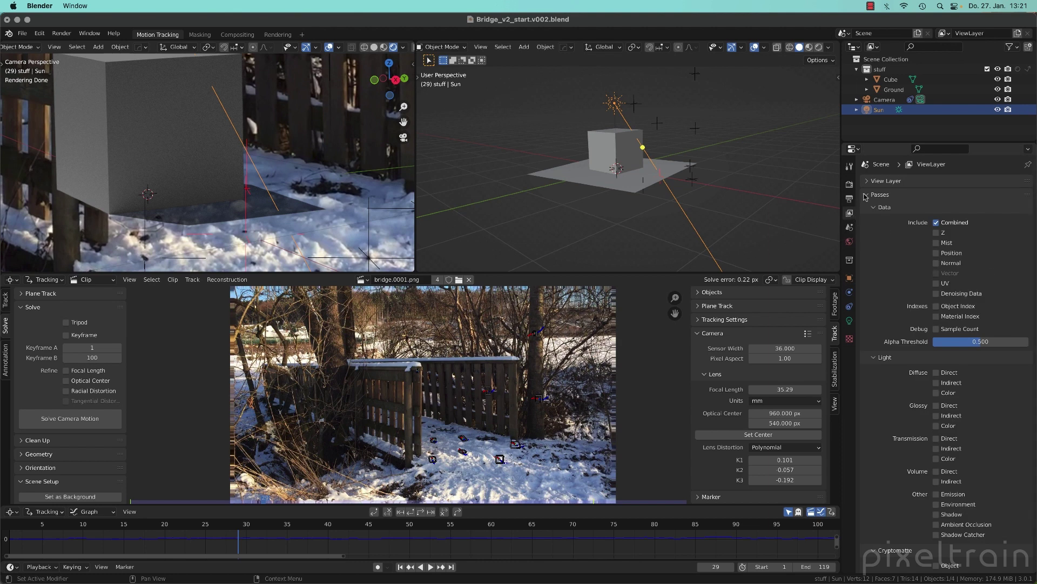
scroll(967, 278, down, 5)
scroll(965, 280, down, 1)
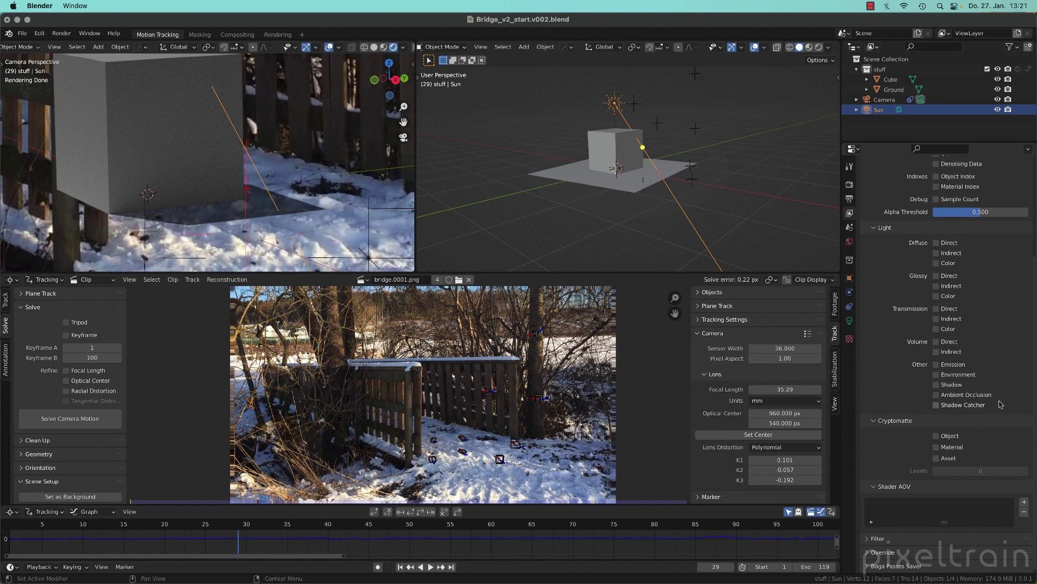
click(936, 405)
scroll(352, 212, down, 3)
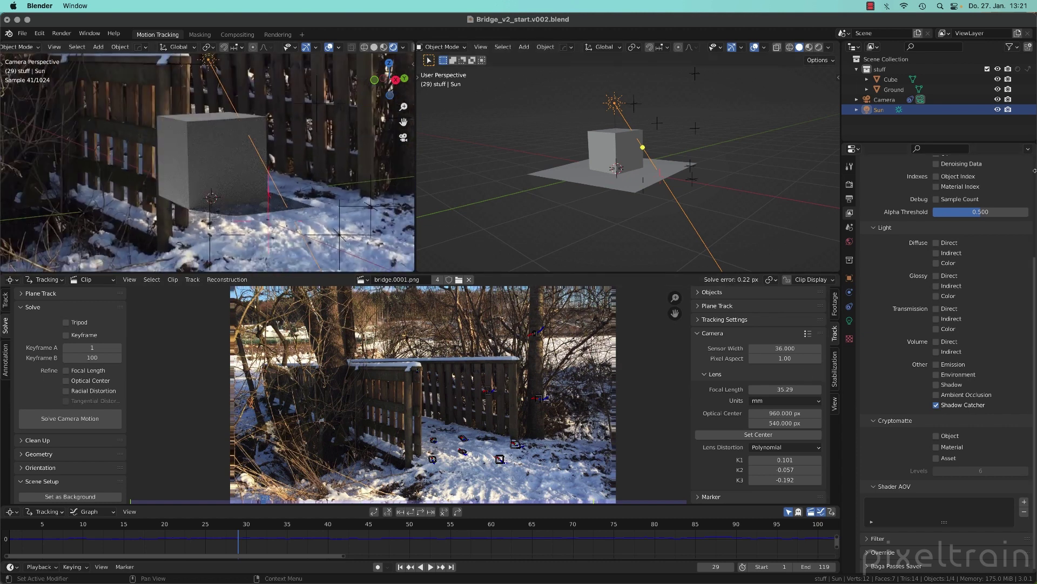
scroll(1005, 283, up, 5)
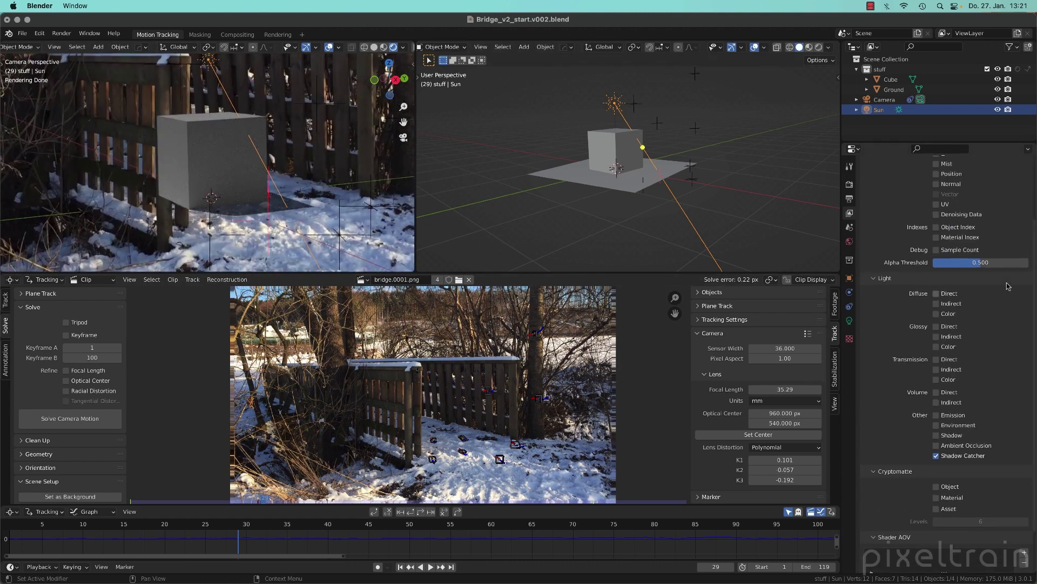
Step: Preview the Shadow Catcher render pass in the camera viewport and return to Combined, with the view layer's pass disabled
click(404, 49)
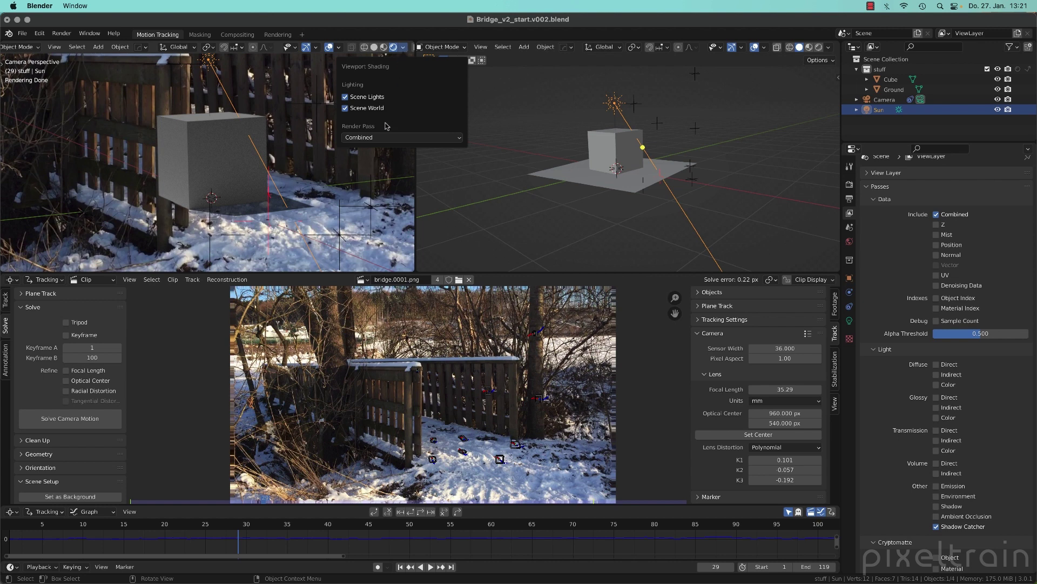
click(373, 138)
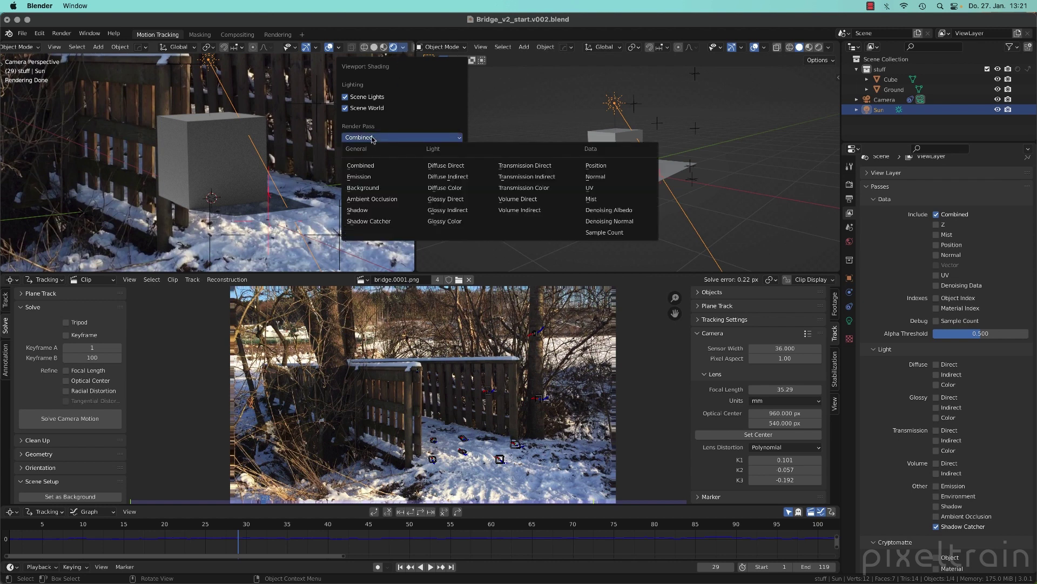
click(375, 221)
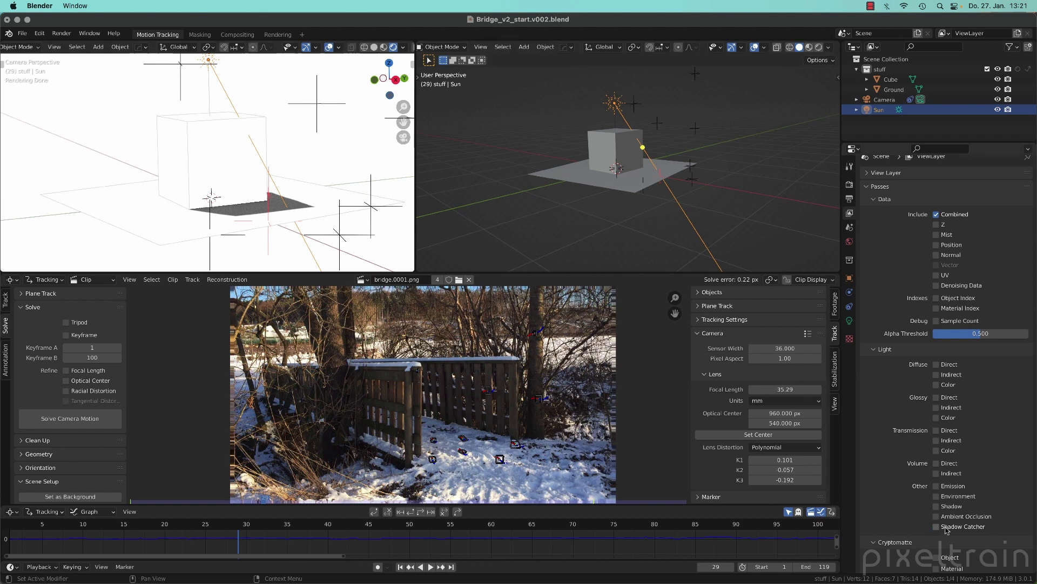
click(403, 47)
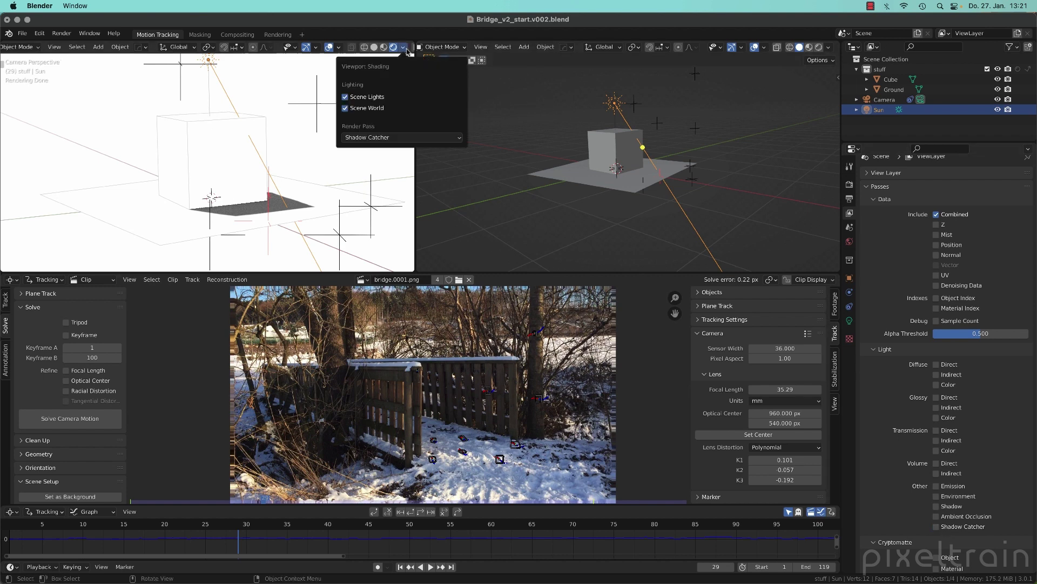
click(368, 136)
click(365, 166)
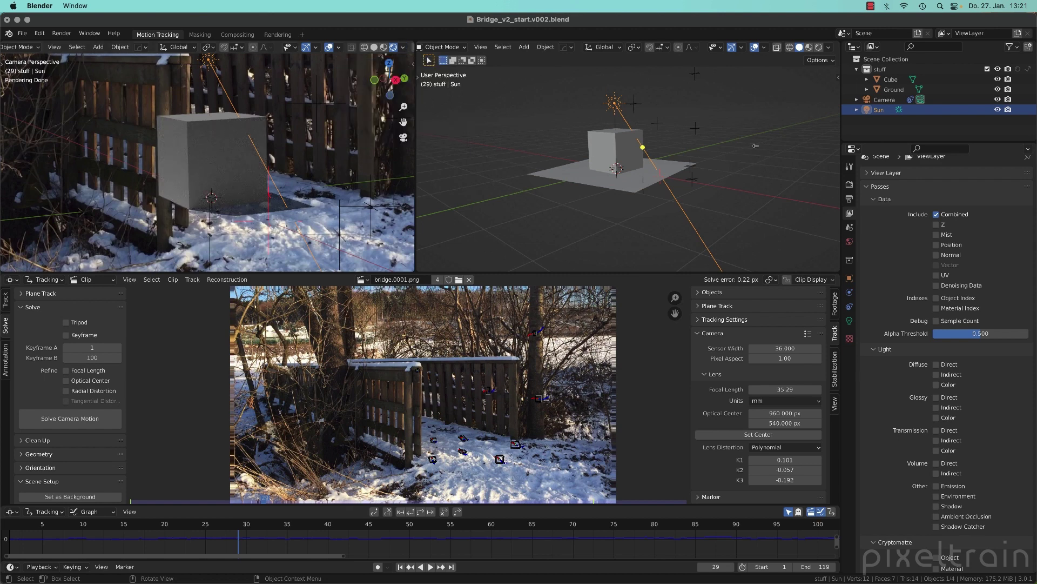
click(880, 186)
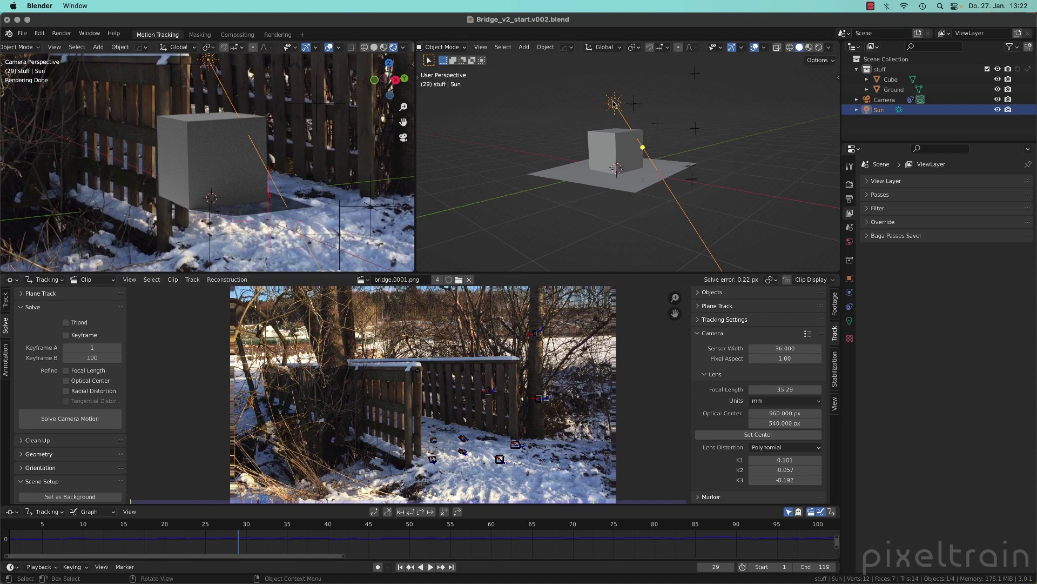
Step: Set the Sun light's angle to 3° to soften the shadow, and select the Ground plane
click(850, 320)
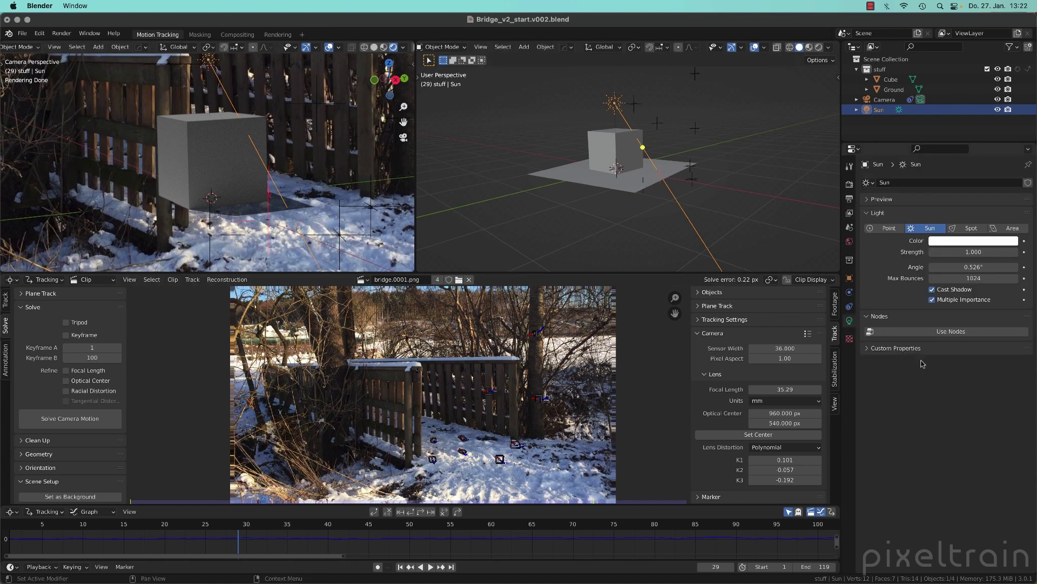
click(943, 265)
text(3)
key(Return)
click(614, 184)
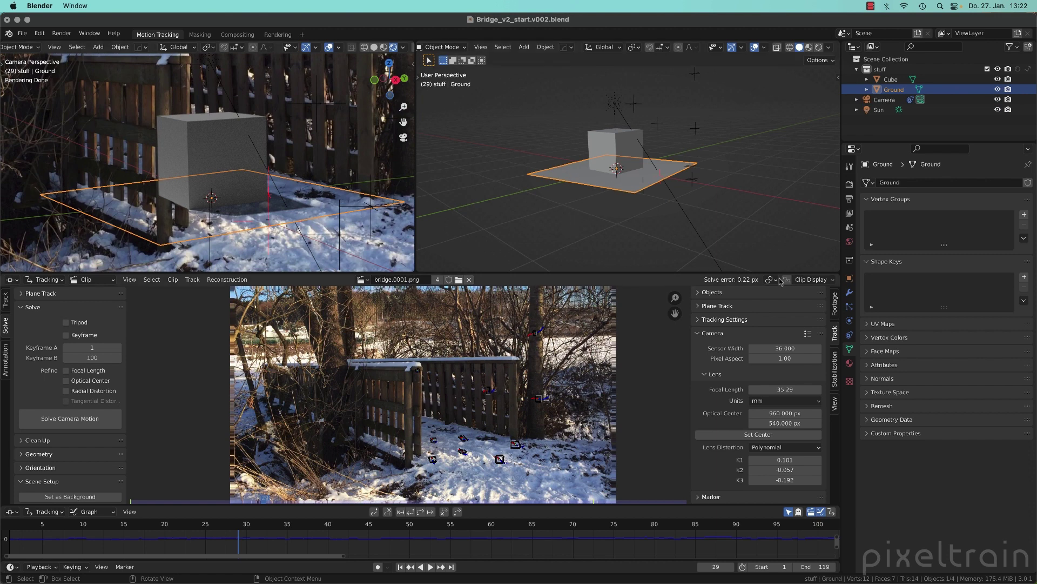
Step: Create a new material named Shadow_Ground_Plane on the Ground plane and show the user-perspective viewport in Material Preview
click(850, 363)
click(925, 226)
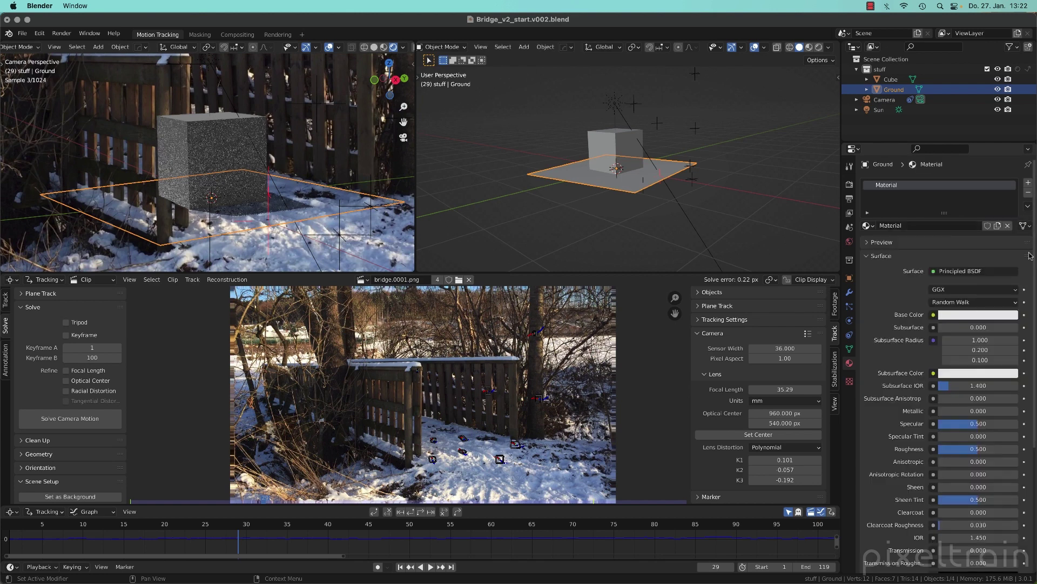
double_click(929, 226)
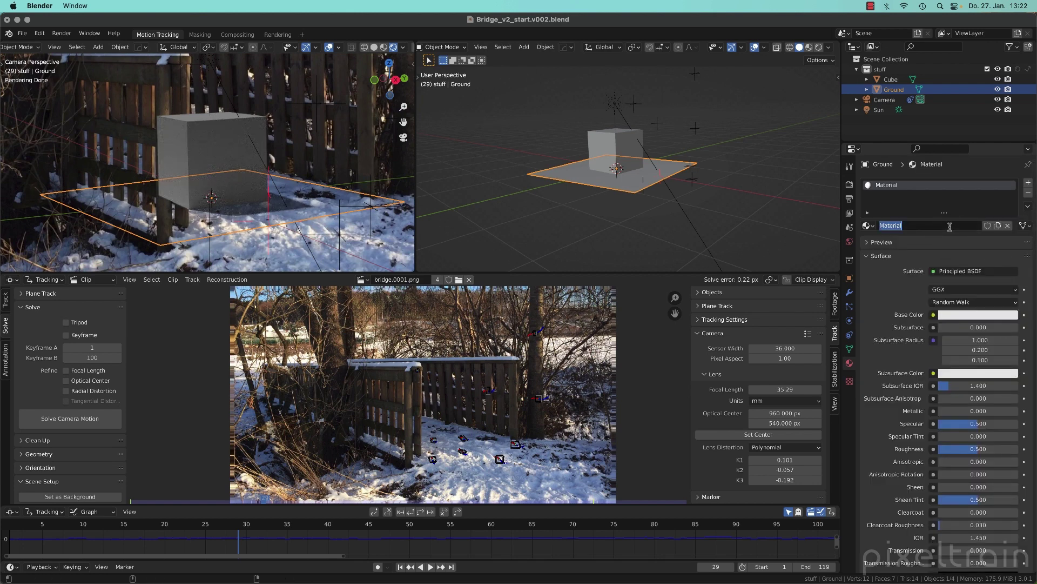
text(Shadow_Ground_Plan)
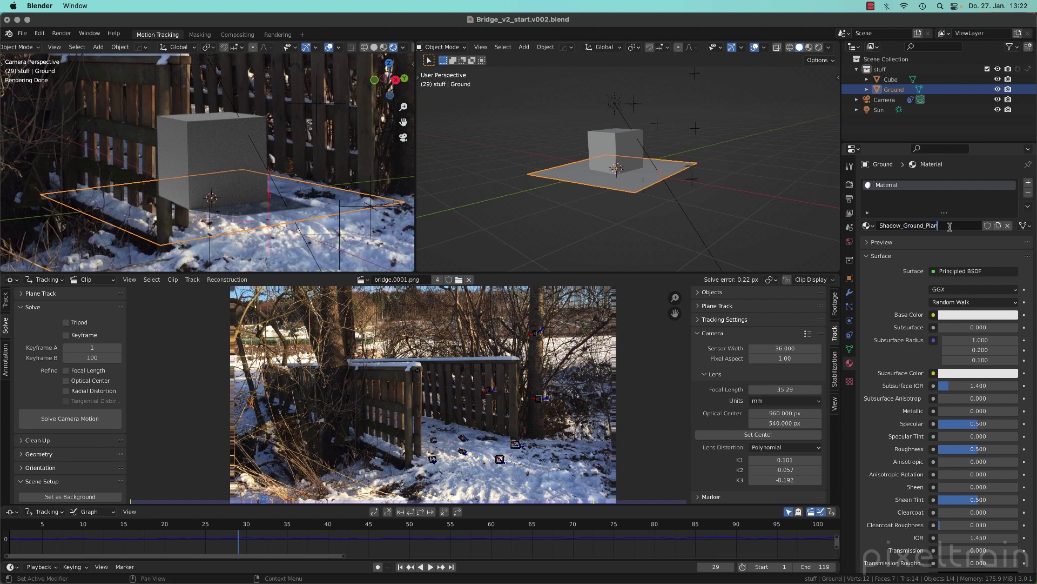
text(e)
key(Return)
click(809, 47)
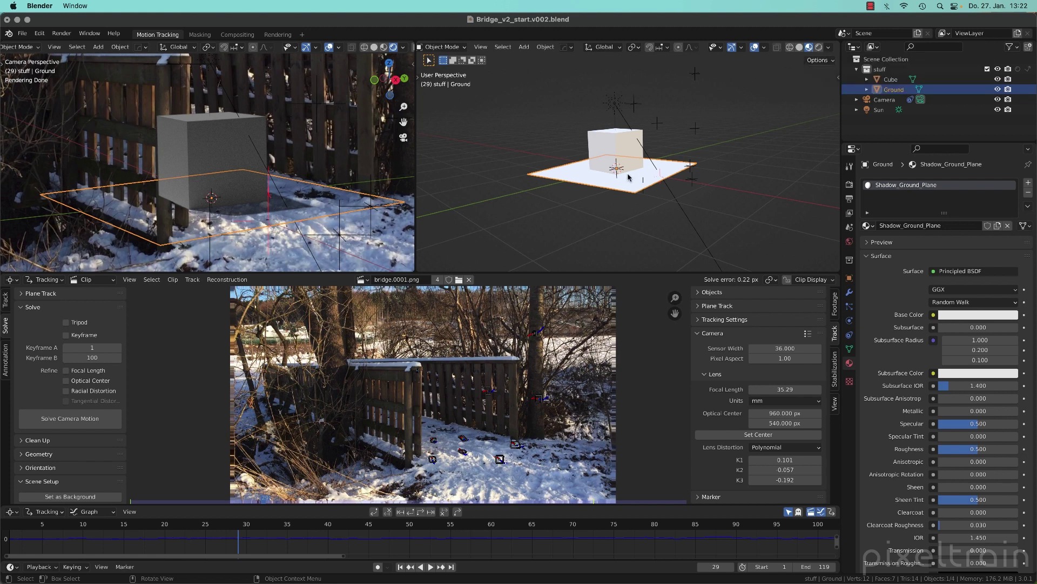
Step: Try a saturated blue base color on the ground plane's material, with hue 0.667, saturation 1.000 and value 0.800
click(974, 315)
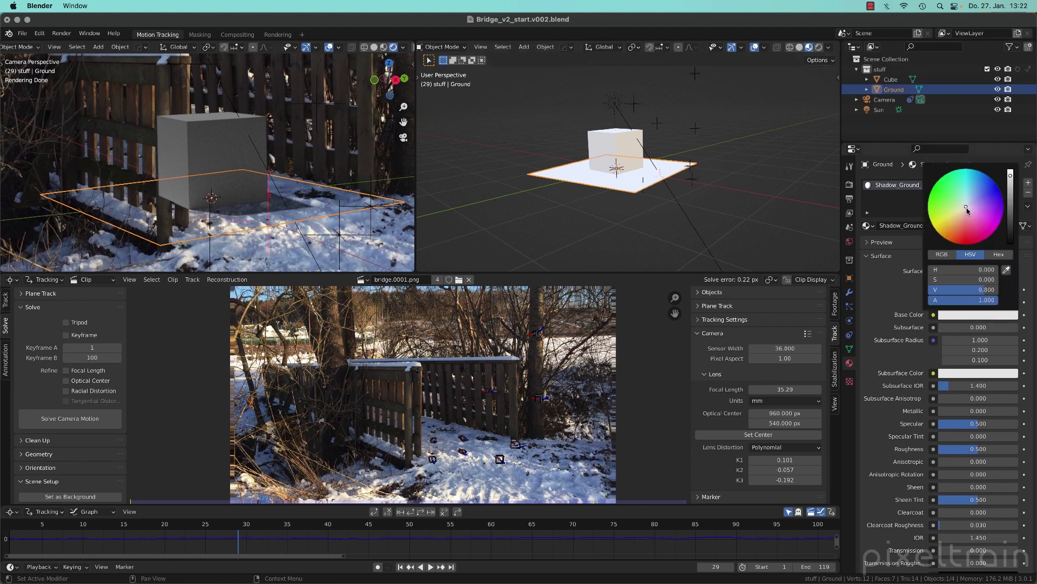
drag(967, 209, 999, 187)
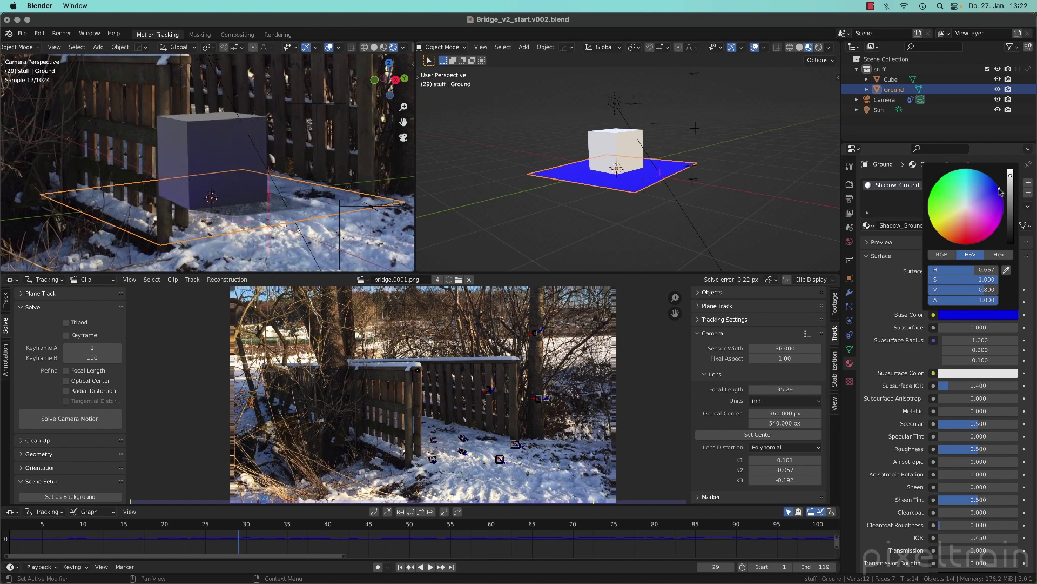
click(701, 200)
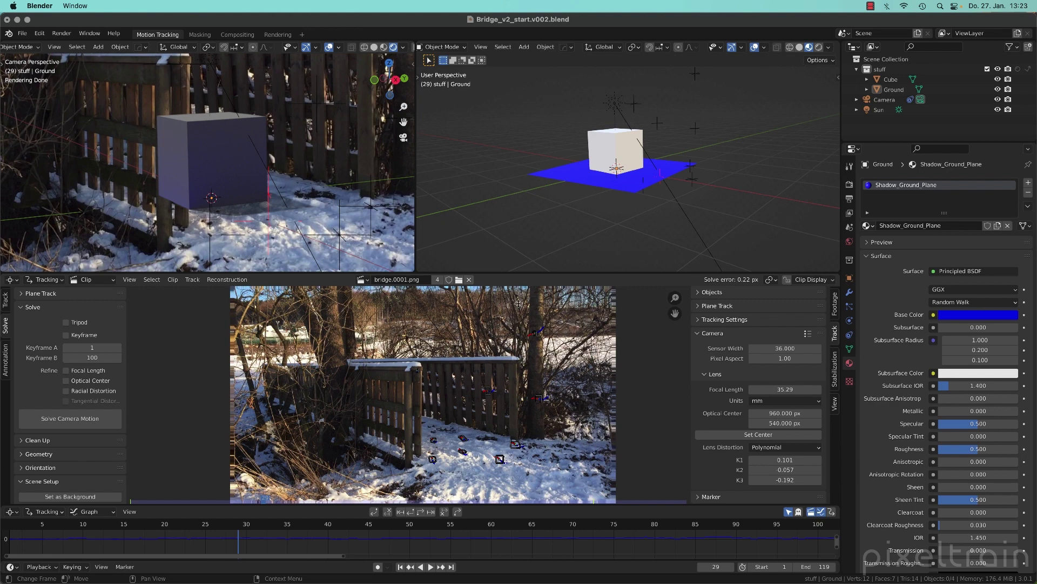
Step: Create a new material named Cube on the cube
click(594, 152)
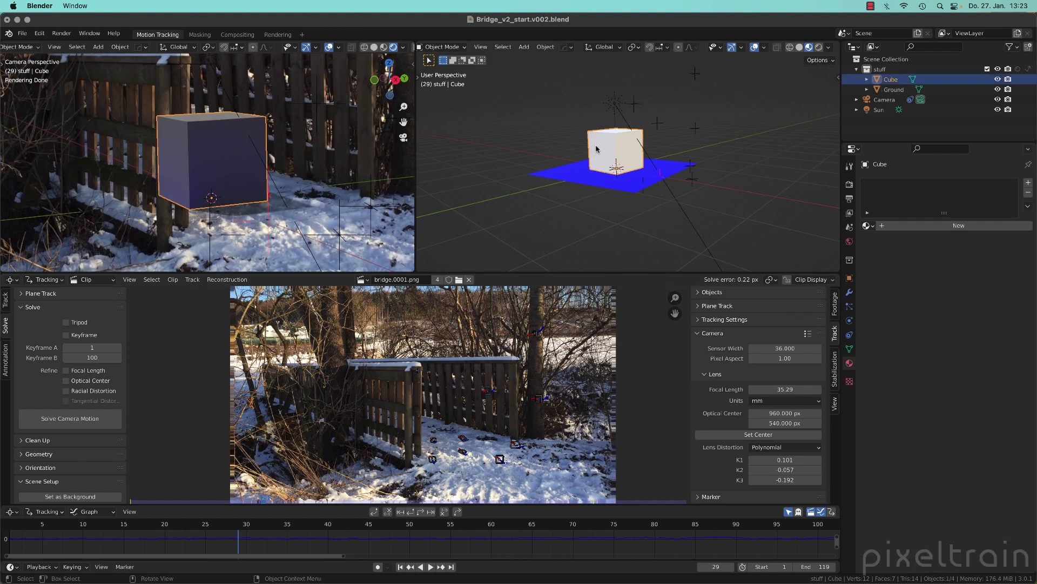
click(942, 228)
click(933, 226)
text(Cub)
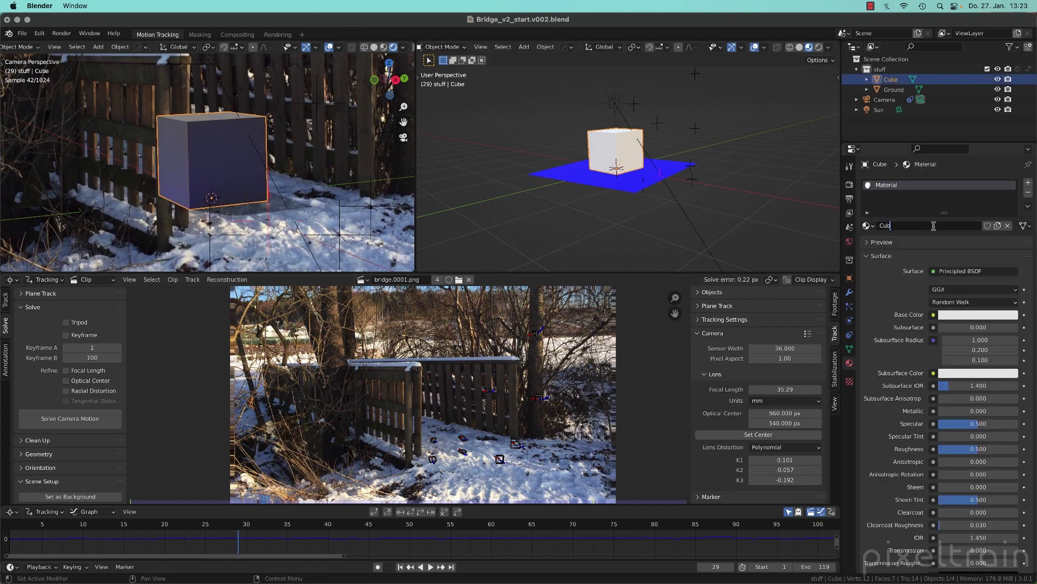
text(e)
key(Return)
Step: Try a dark, mirror-like look on the cube with base color value 0.026 and roughness 0.000, and inspect its reflections up close
click(978, 315)
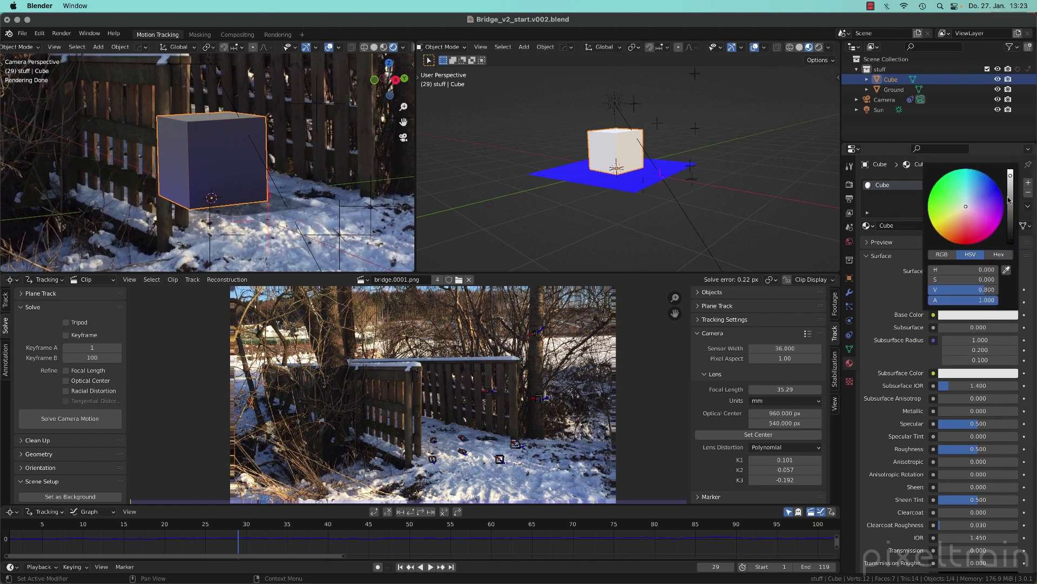
drag(1008, 200, 1010, 211)
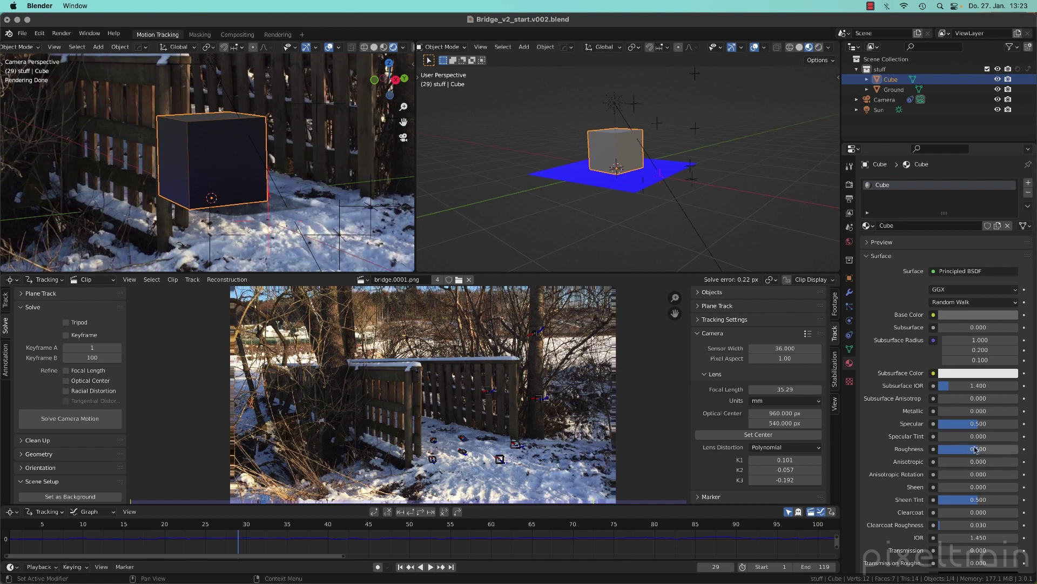
drag(965, 449, 936, 449)
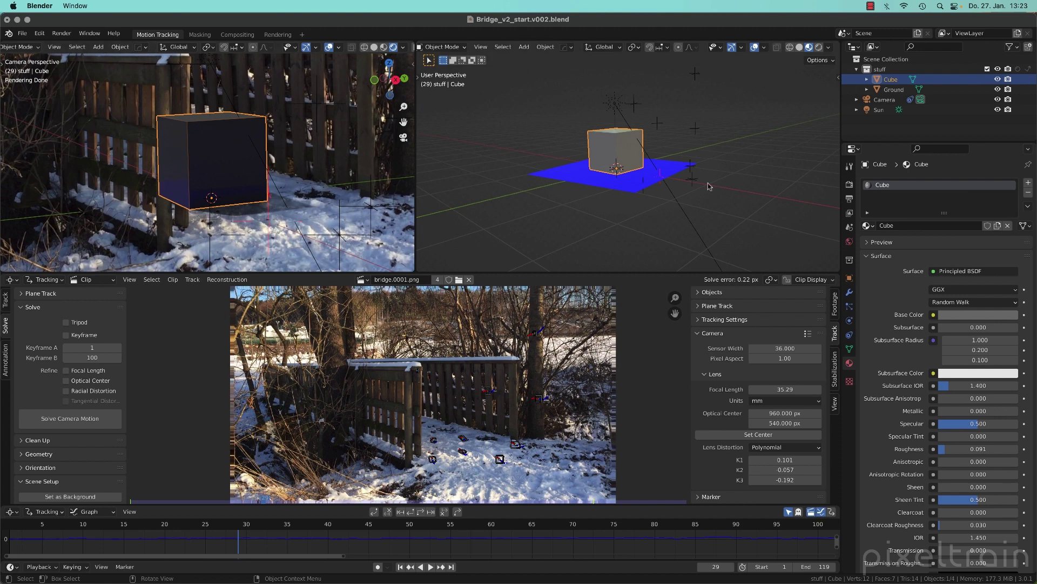
click(992, 315)
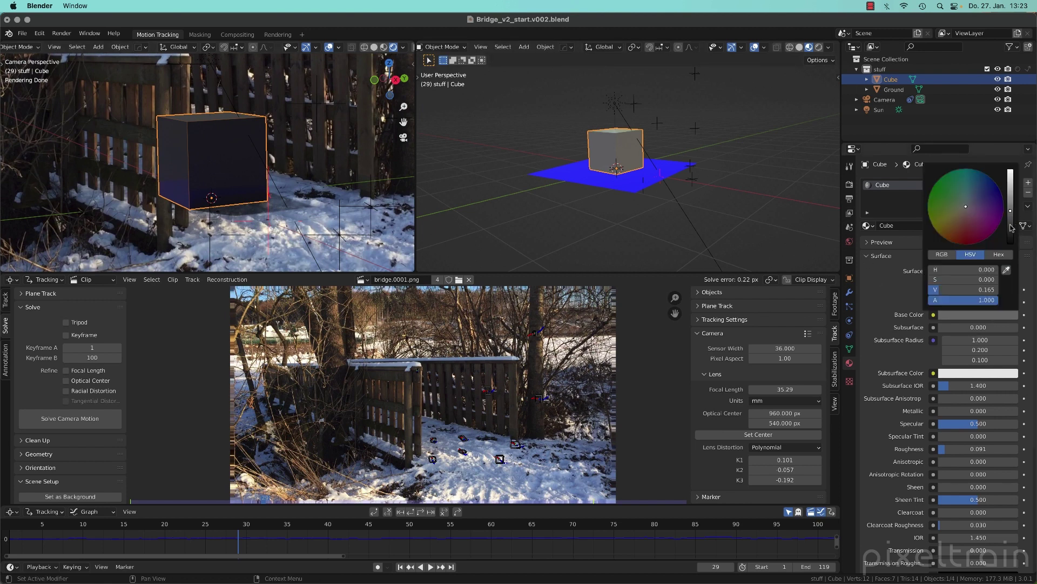
mouse_move(1011, 211)
mouse_down()
mouse_move(1011, 179)
mouse_move(1011, 231)
mouse_up()
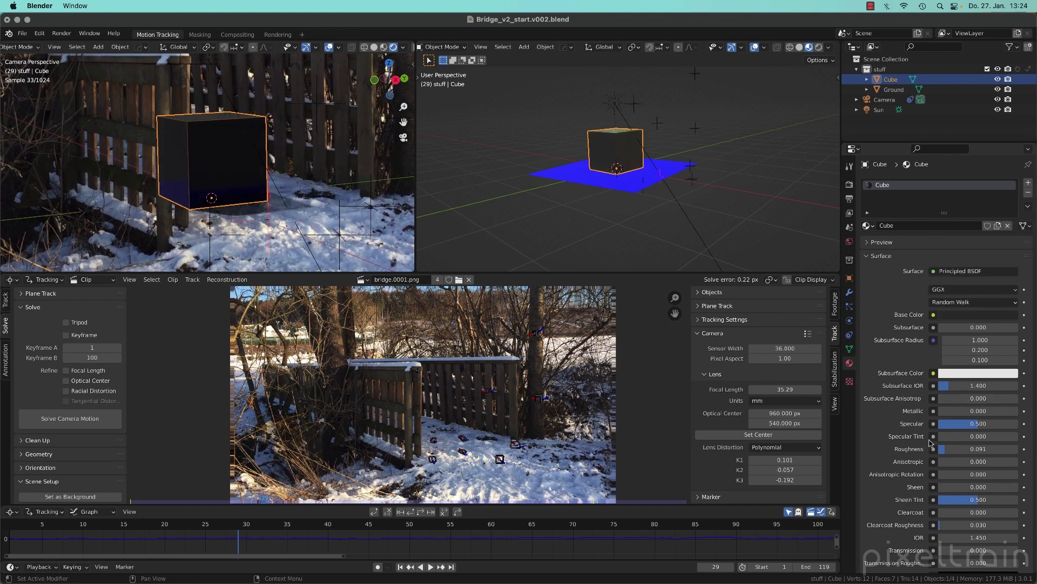
drag(947, 449, 913, 453)
scroll(155, 201, up, 1)
scroll(155, 201, up, 2)
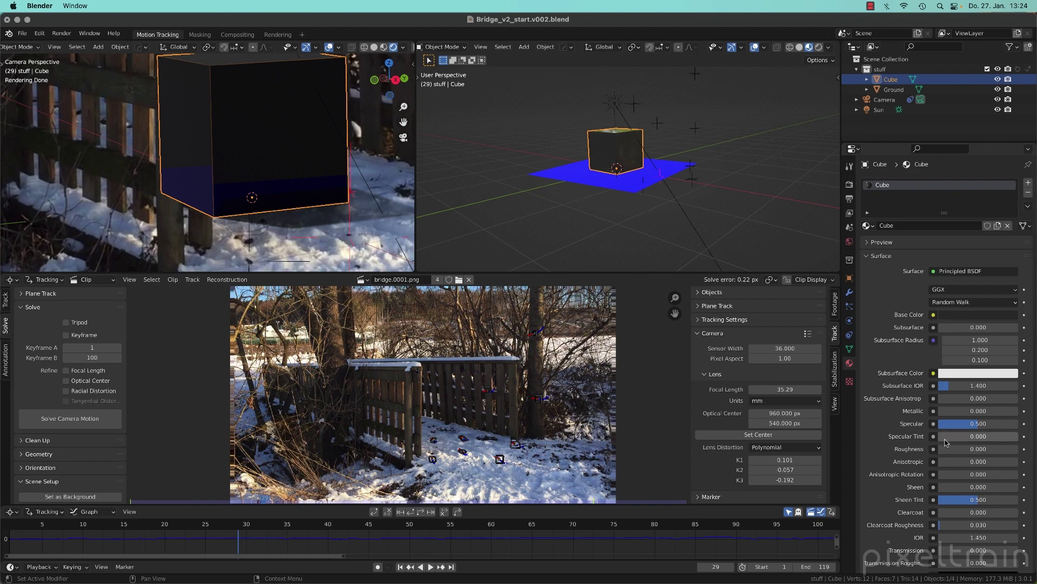
Step: Raise the cube material's roughness to 0.704 and brighten its base color to near white
drag(956, 449, 1015, 449)
click(976, 315)
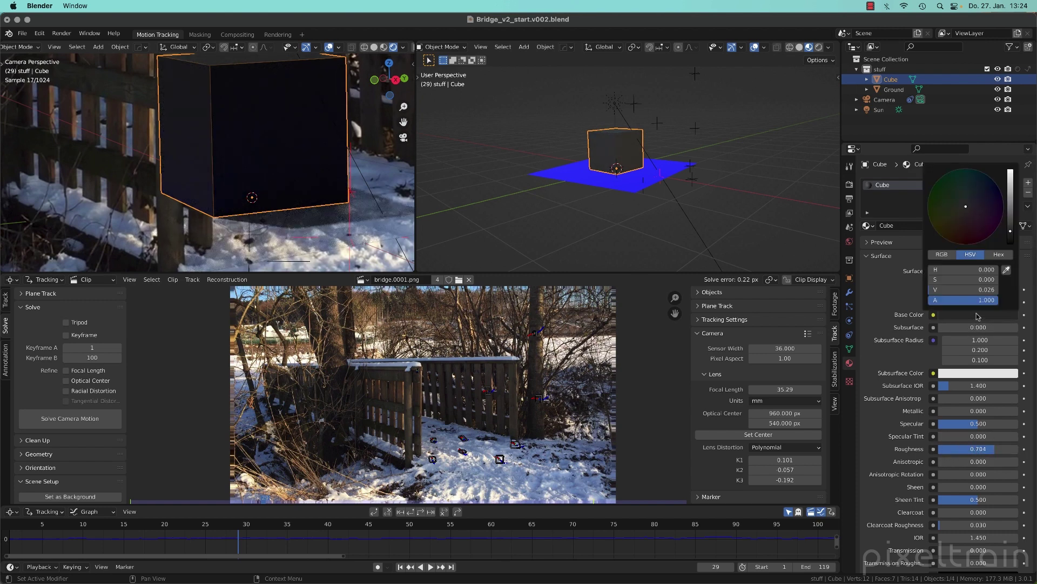
drag(1010, 223, 1010, 175)
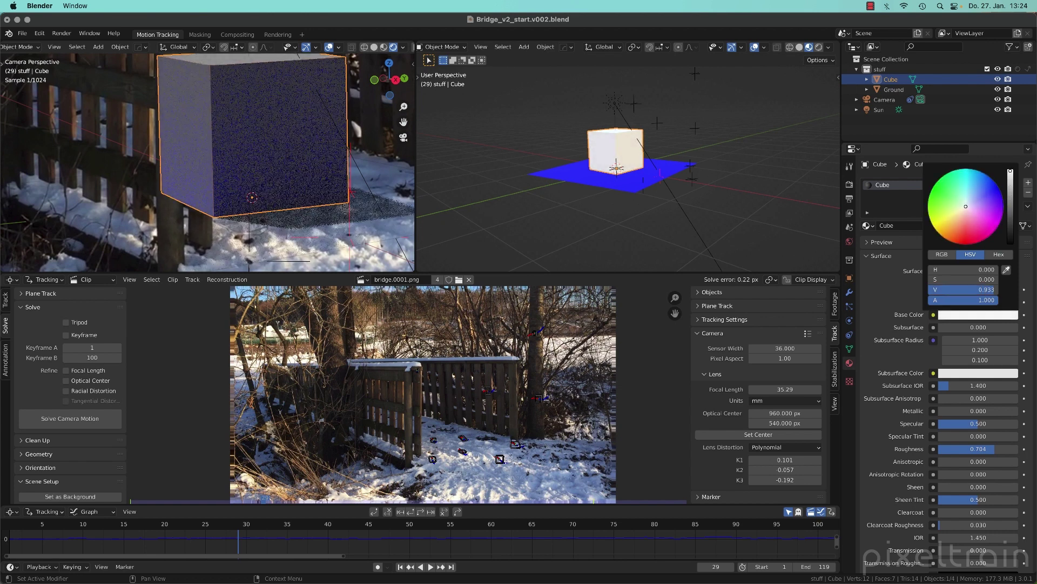
click(616, 209)
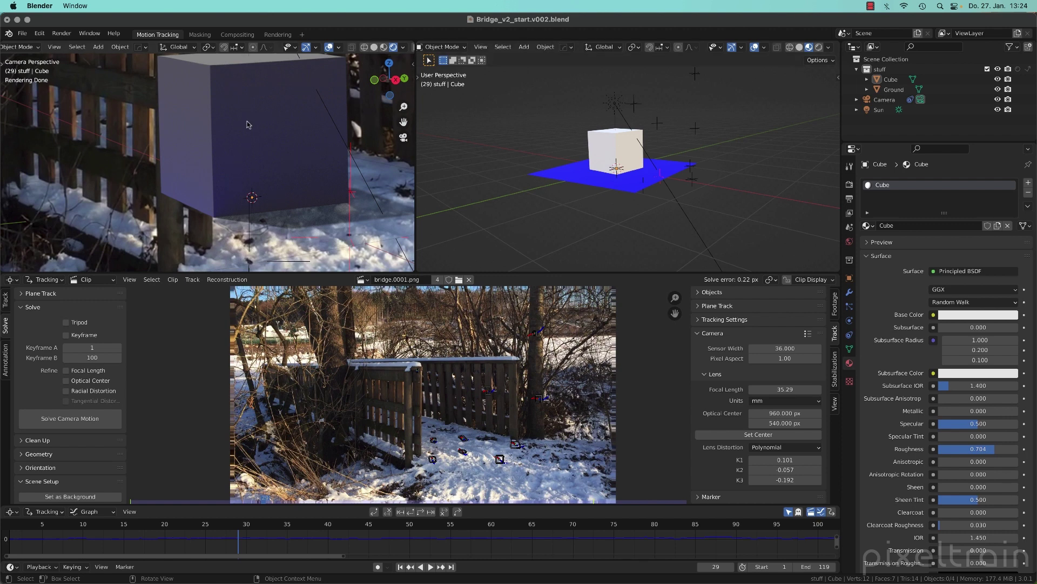
Step: Sample the ground plane material's base color from the shaded snow in the tracking footage
click(638, 189)
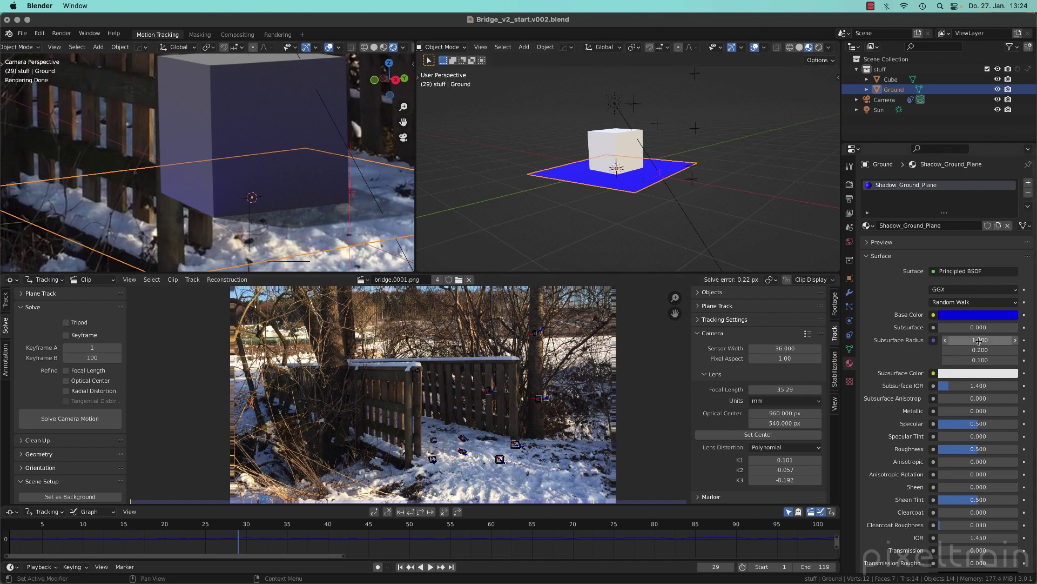
click(1003, 316)
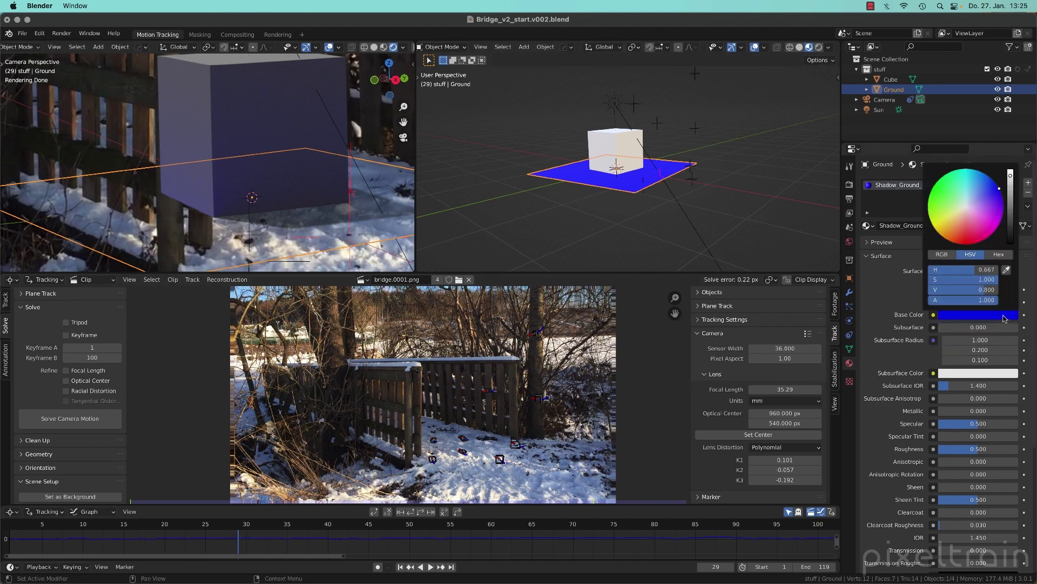
click(1006, 269)
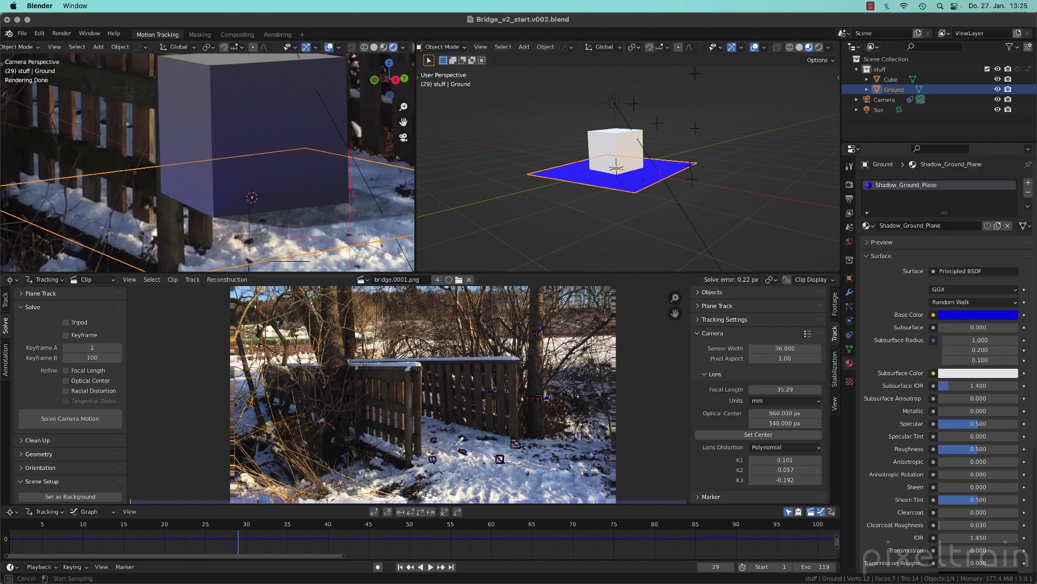
click(462, 442)
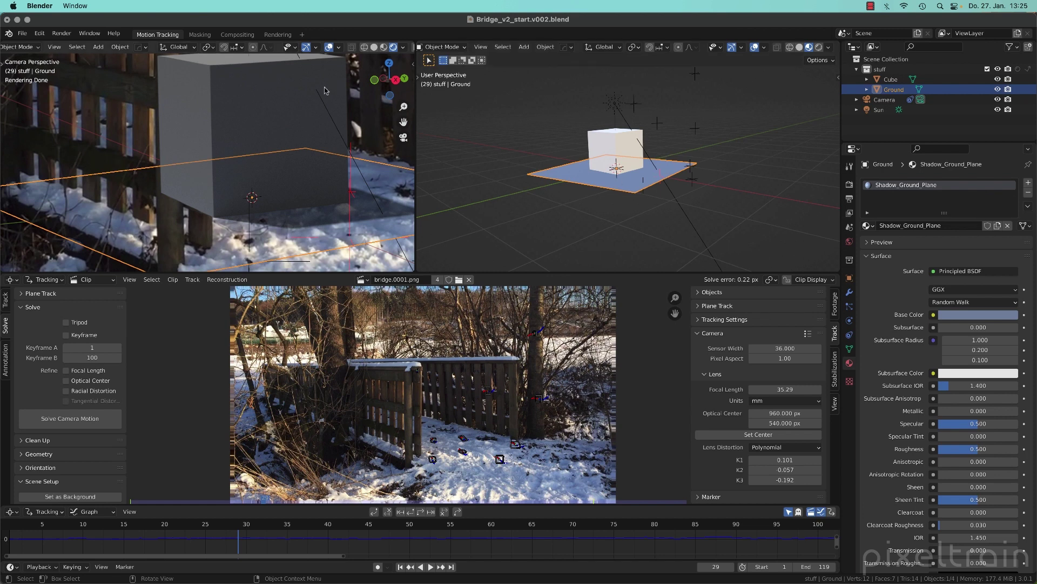
Step: Add a Shading workspace and look through the scene camera in its 3D viewport
click(303, 37)
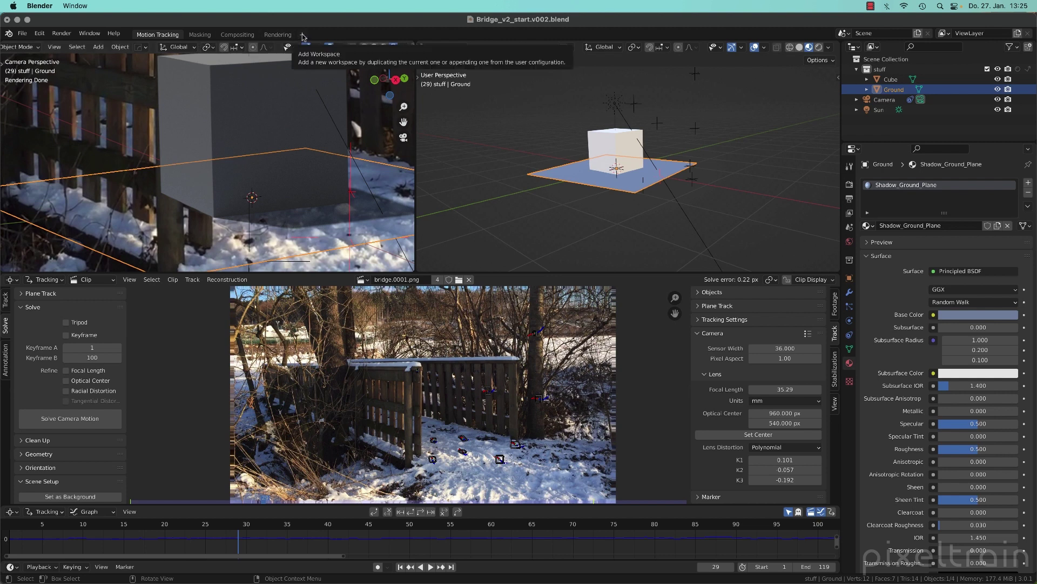
mouse_move(281, 53)
click(386, 136)
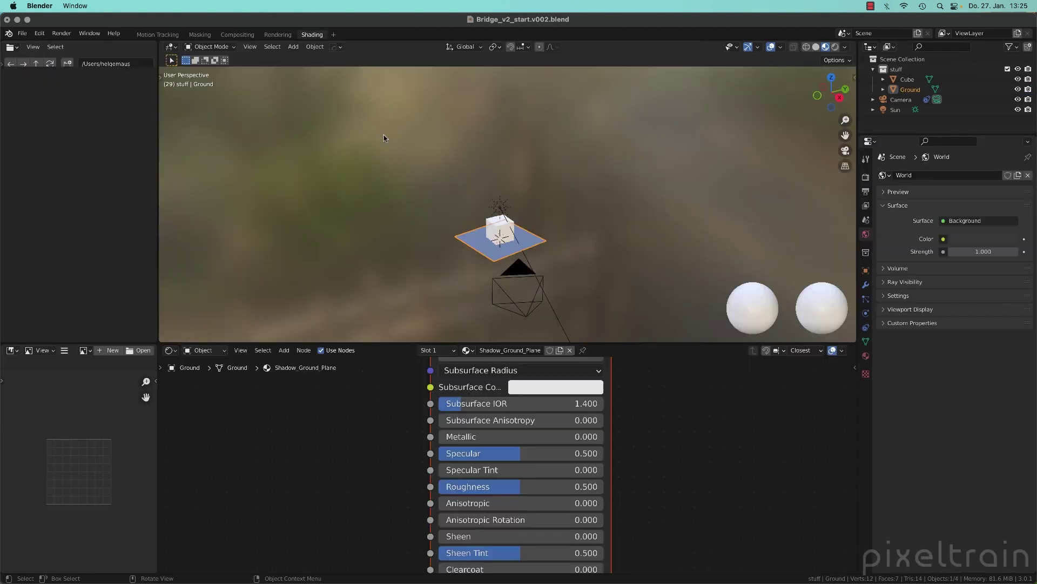
scroll(552, 287, down, 2)
scroll(552, 287, up, 4)
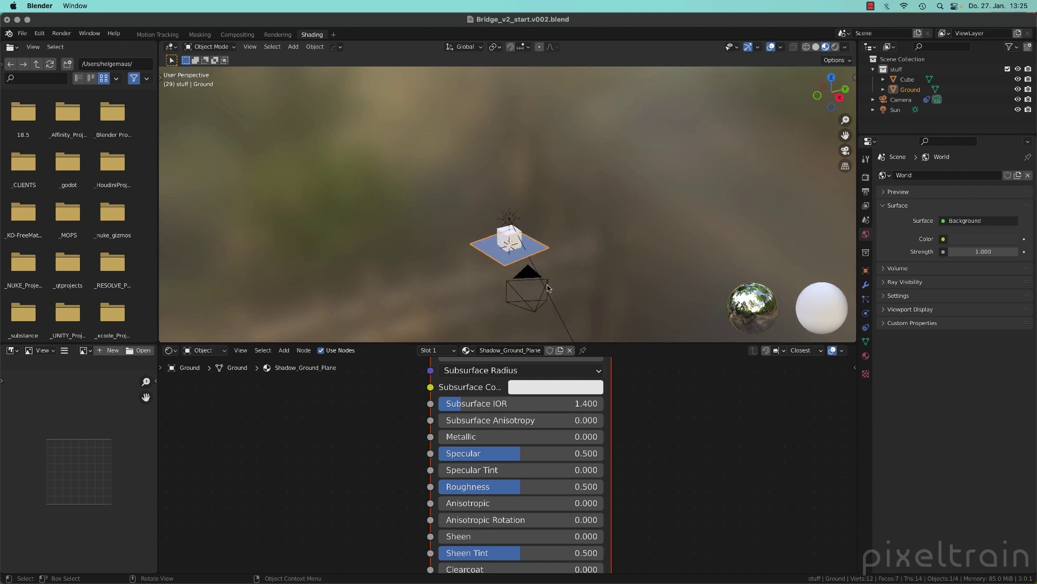
key(KP_0)
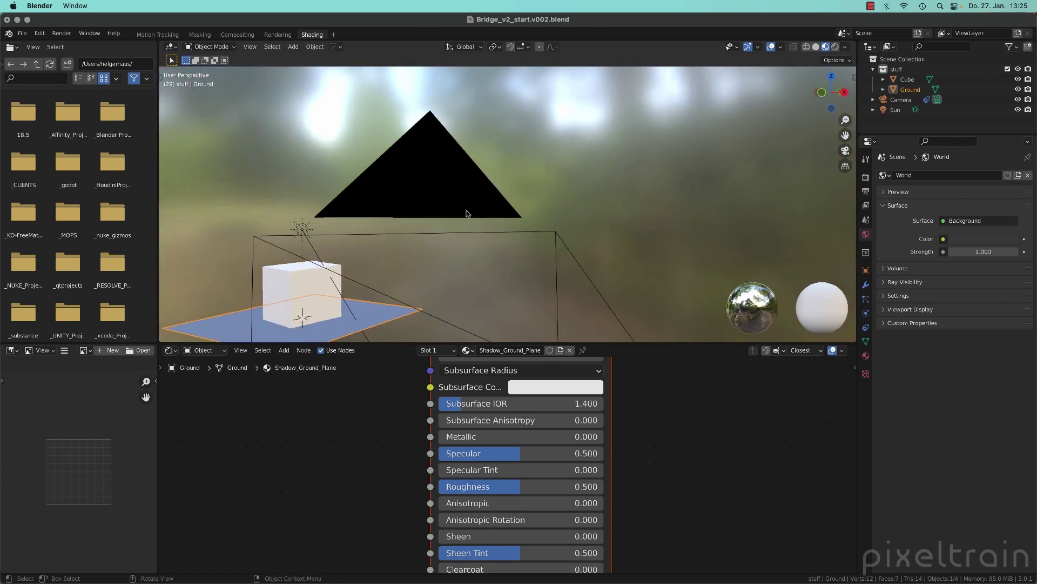
scroll(468, 214, up, 1)
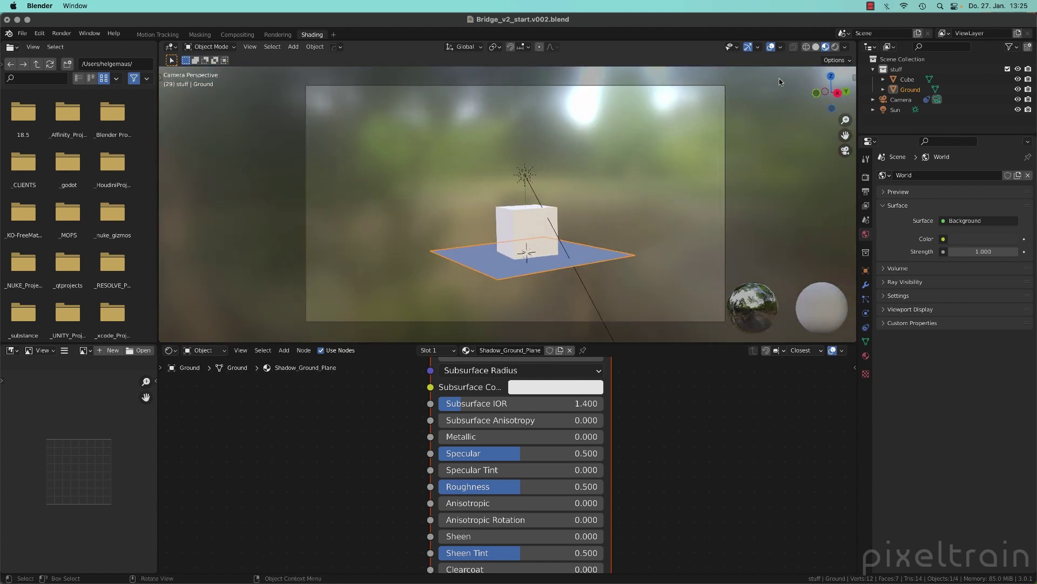
Step: Enable Scene Lights for the viewport's Material Preview and briefly test Scene World, leaving it off
click(845, 47)
click(789, 98)
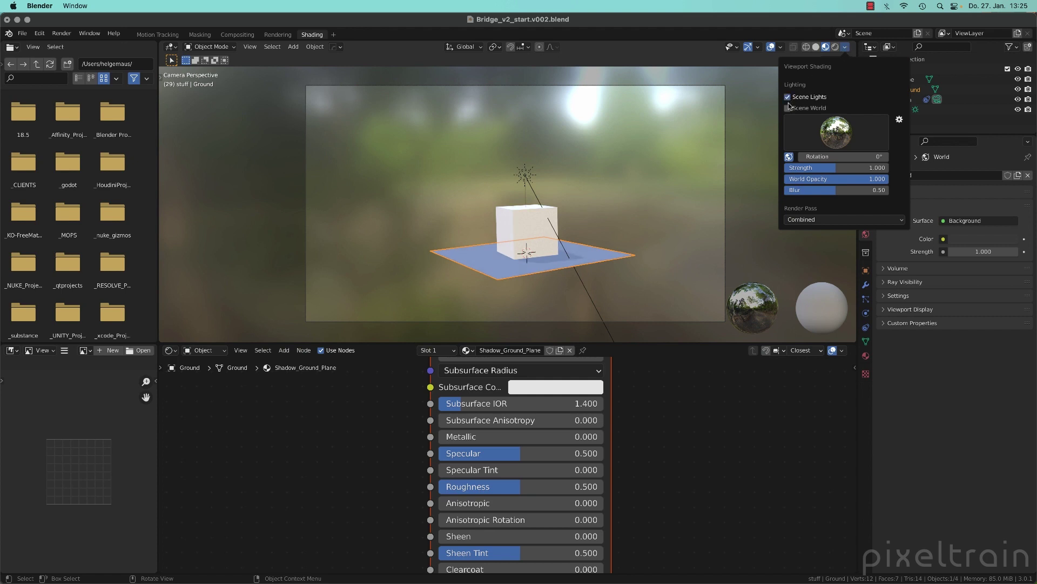
click(788, 108)
click(788, 108)
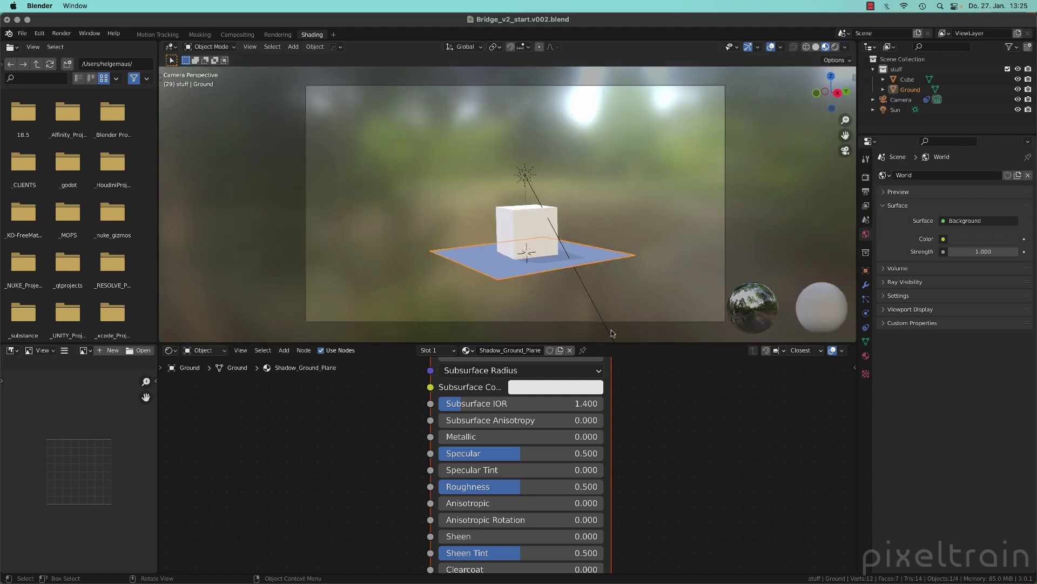
Step: Enlarge the shader editor and frame the ground material's Principled BSDF and Material Output nodes
middle_drag(681, 429, 732, 484)
scroll(743, 505, down, 2)
drag(697, 343, 697, 276)
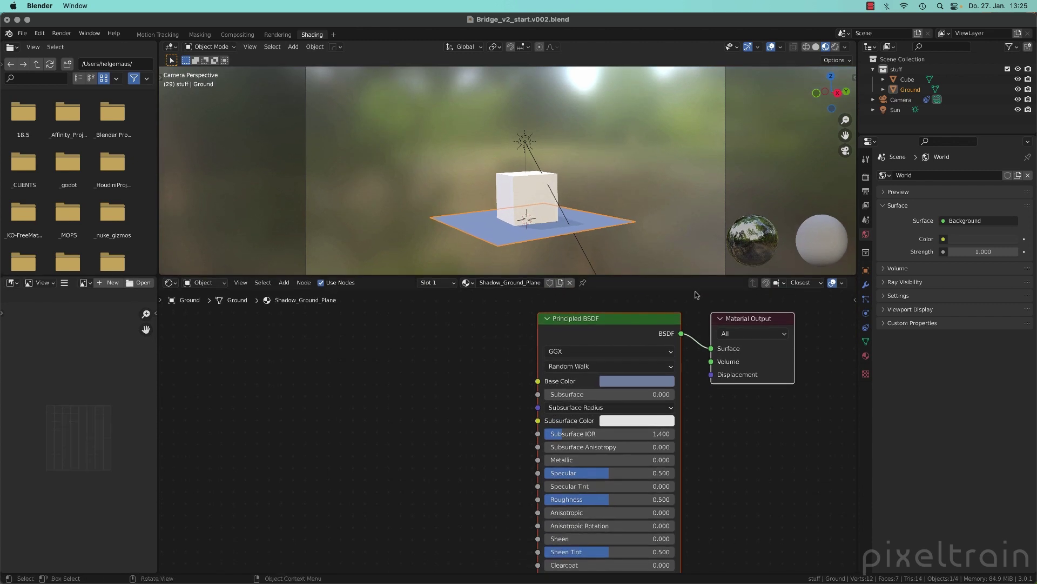
Step: Add a Noise Texture node to the ground material and preview its Fac output on the plane in the 3D viewport
click(284, 282)
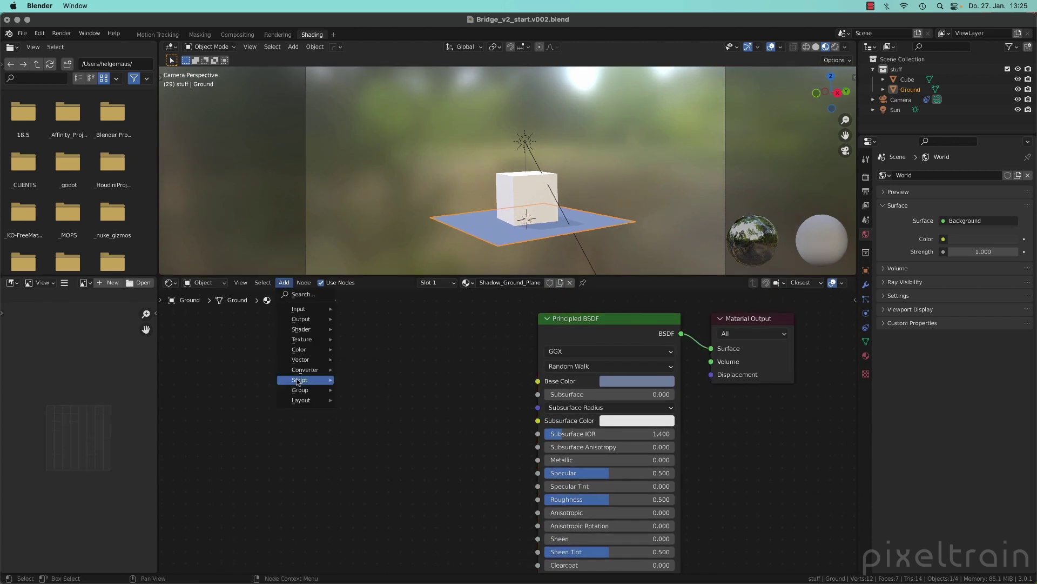
mouse_move(325, 340)
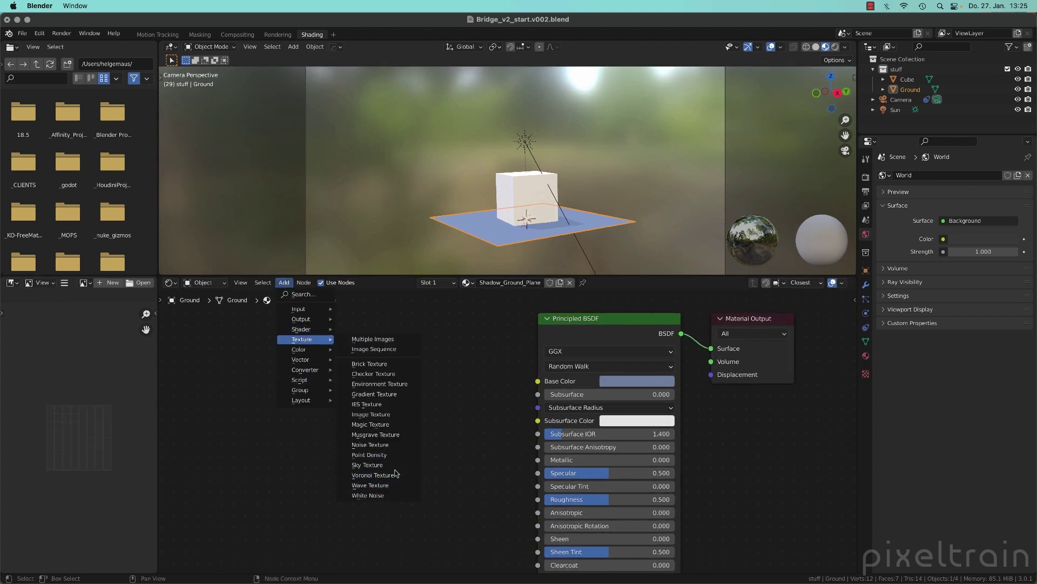
click(370, 444)
click(279, 368)
ctrl+shift+click(320, 385)
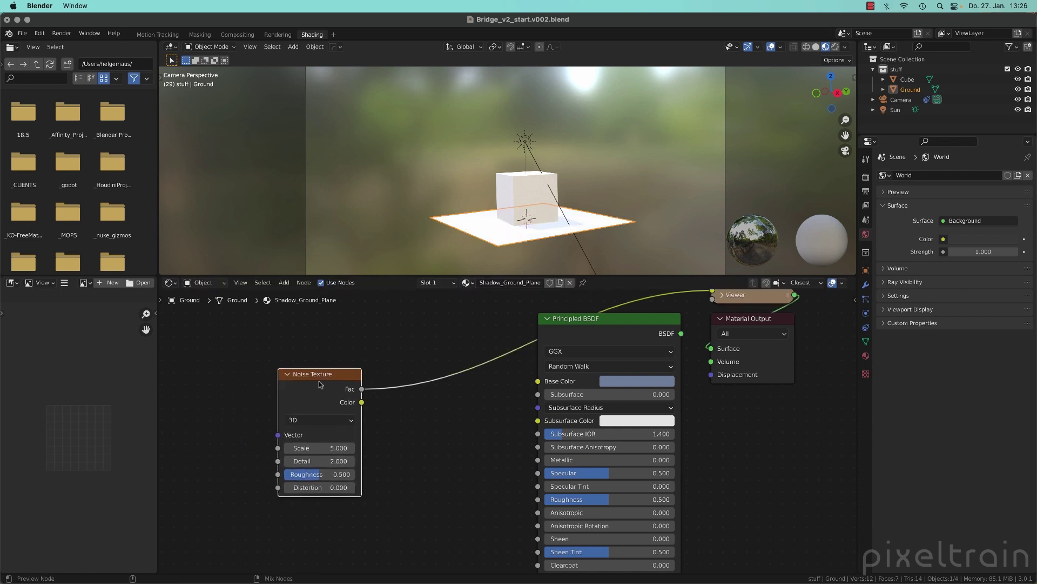
middle_drag(468, 198, 499, 231)
scroll(499, 231, up, 2)
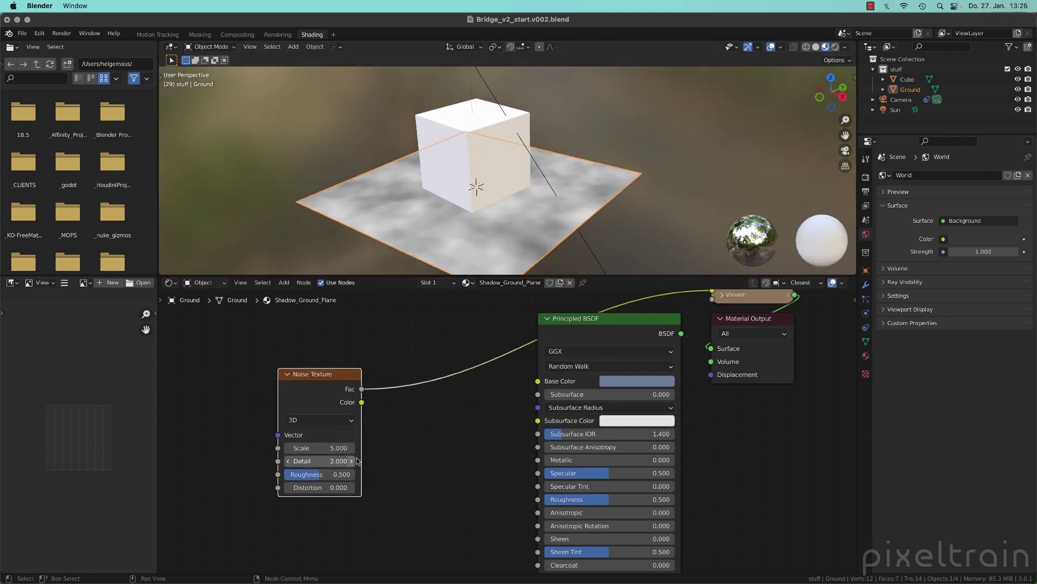
Step: Set the Noise Texture node's scale to 10 in the Shadow_Ground_Plane material
drag(322, 448, 338, 447)
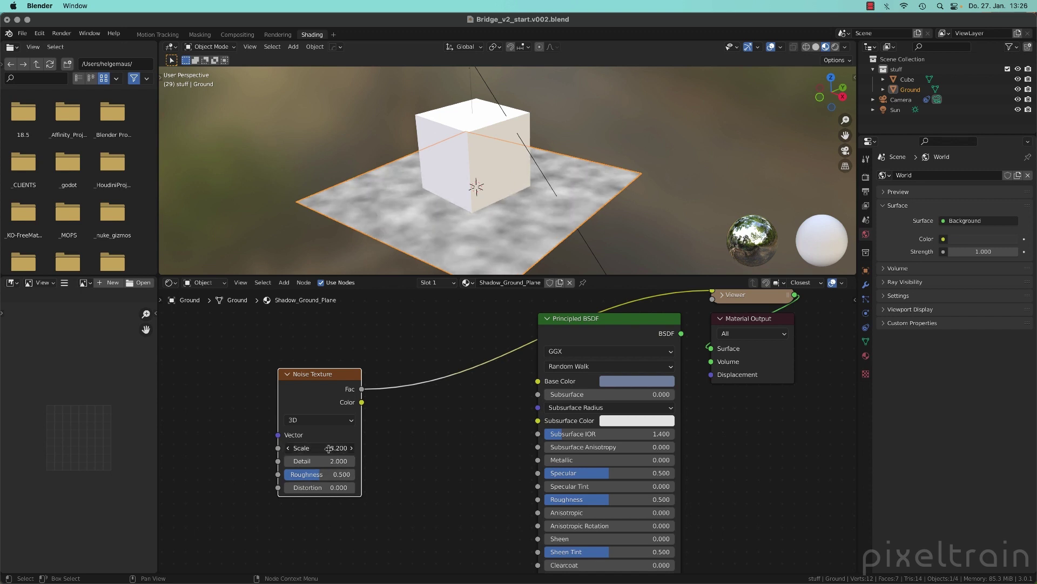
click(322, 448)
text(9)
key(Return)
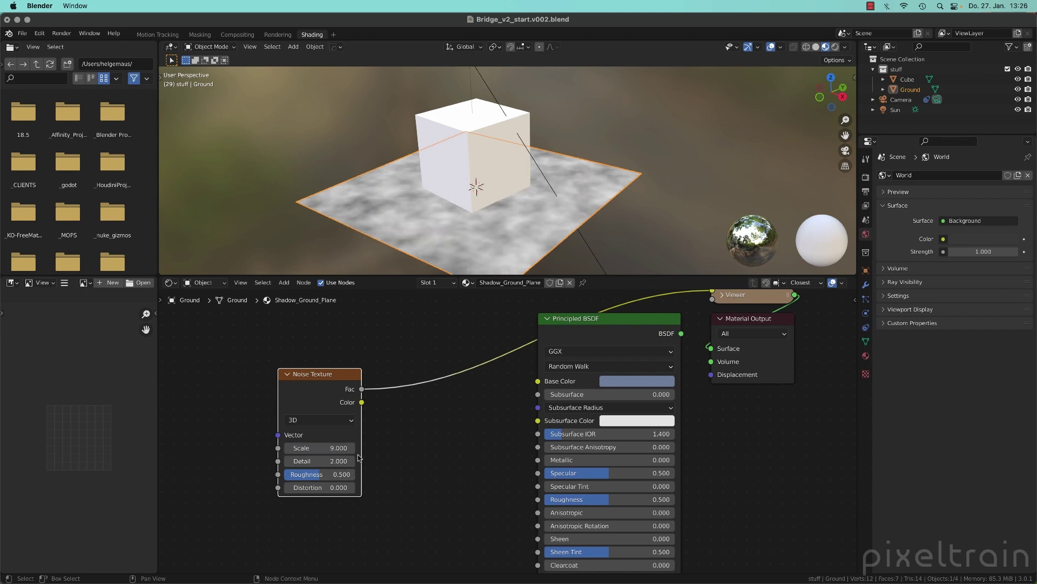
click(323, 448)
text(10)
key(Return)
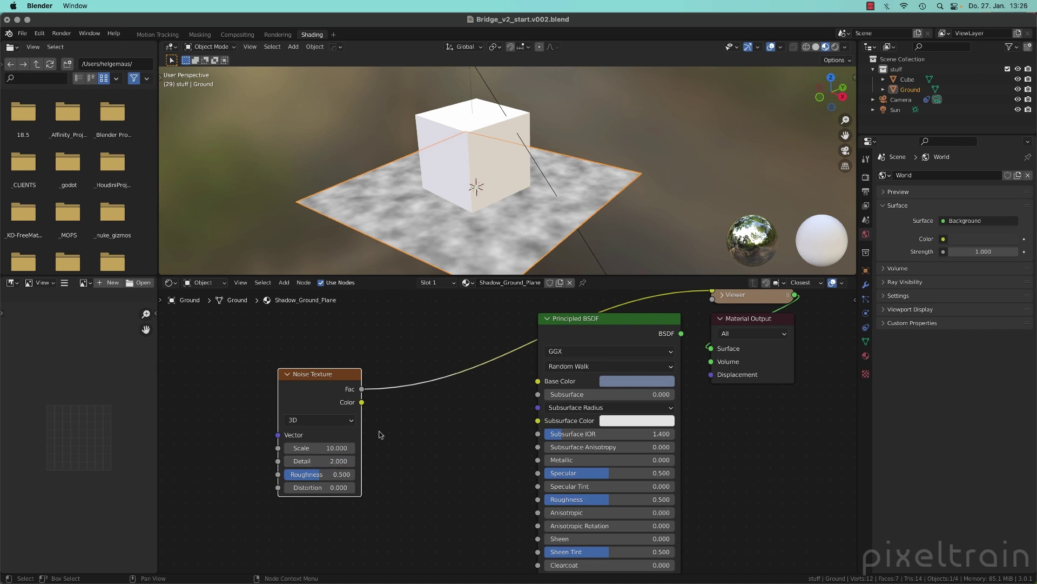
Step: Insert a Bump node after the Noise Texture, feed the noise Fac into its Height input, and space the nodes apart
drag(313, 378, 221, 373)
click(323, 455)
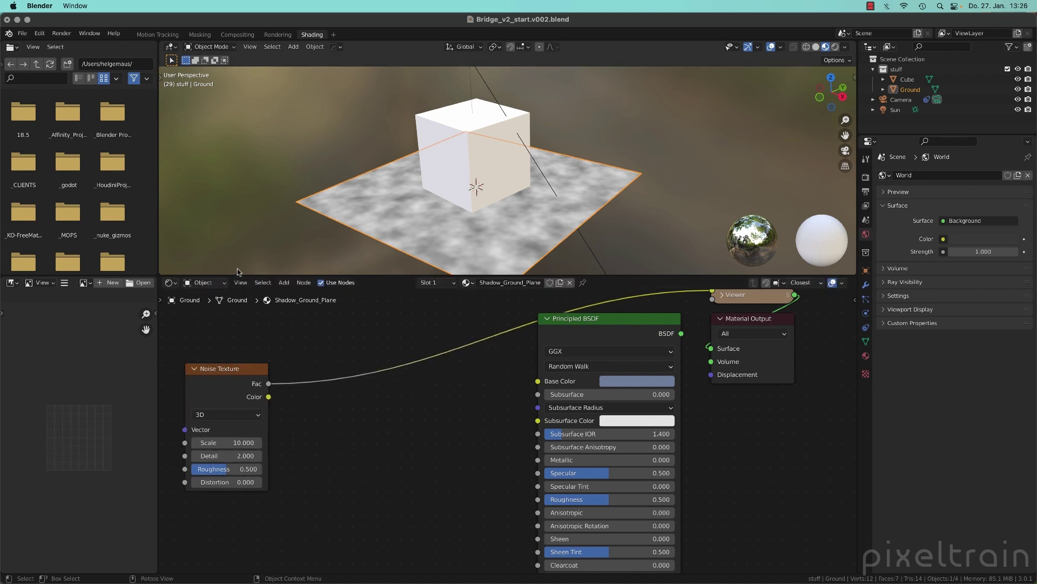
click(284, 282)
mouse_move(318, 361)
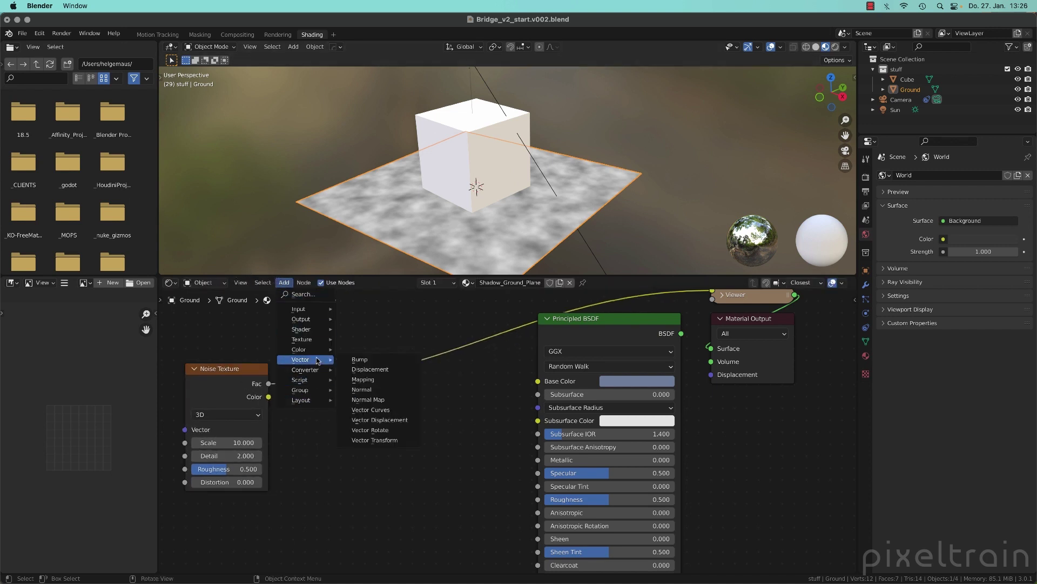
click(382, 359)
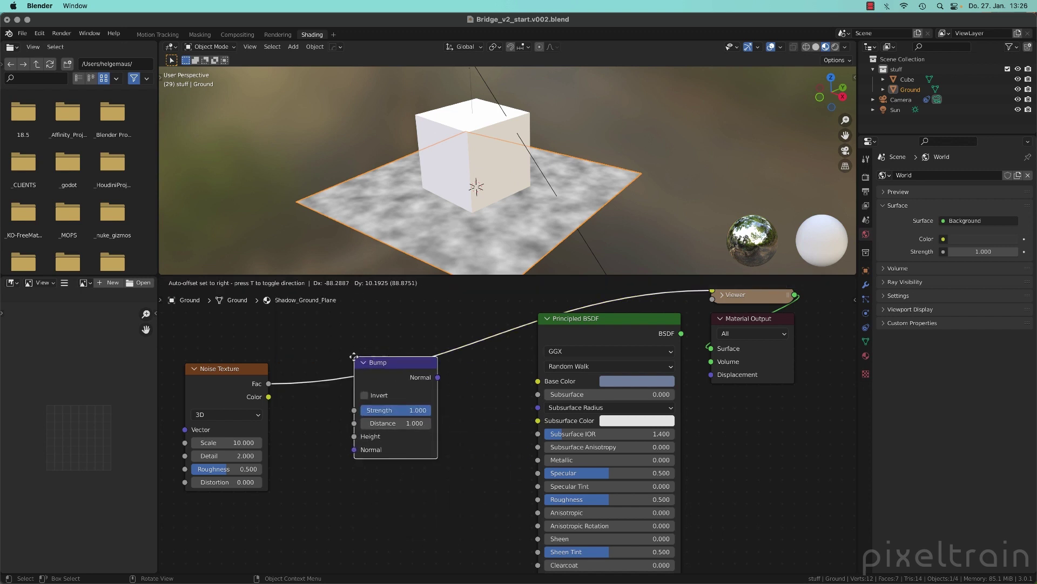
click(419, 378)
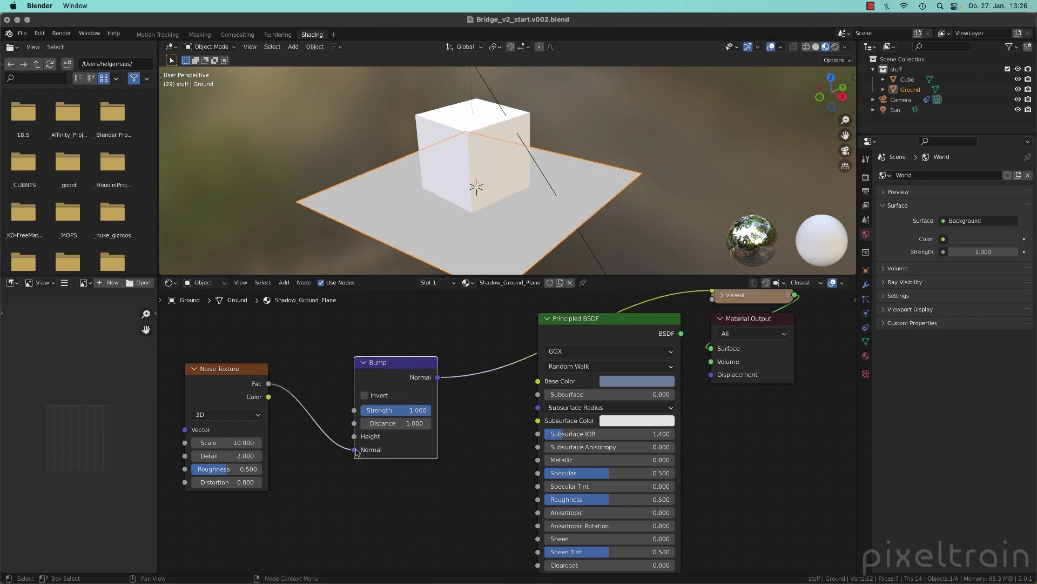
drag(355, 450, 354, 436)
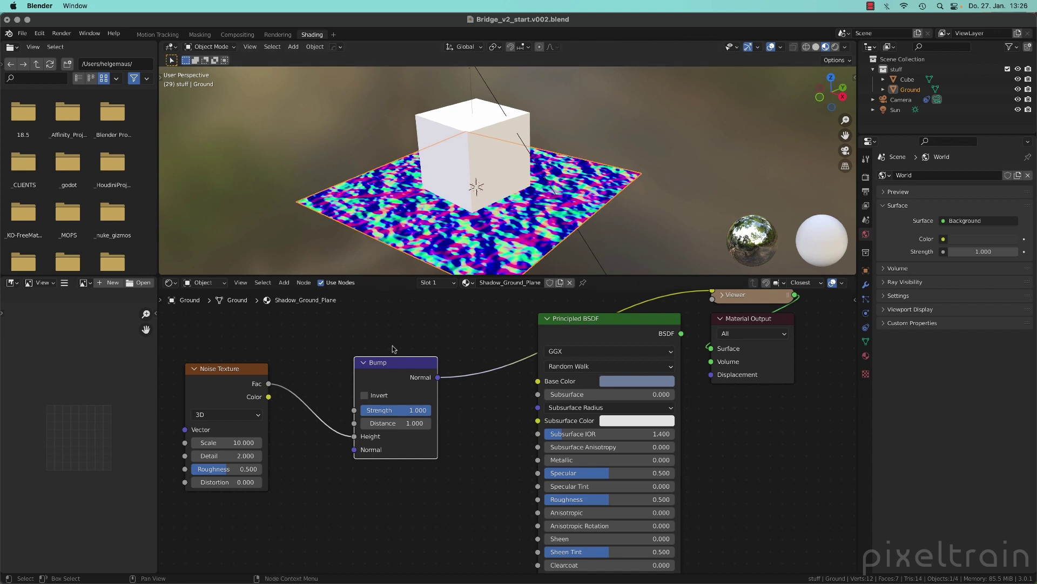
drag(395, 361, 364, 350)
Step: Connect the Bump node's Normal output to the Principled BSDF's Normal input and preview the Principled BSDF as the material output
middle_drag(475, 481, 482, 412)
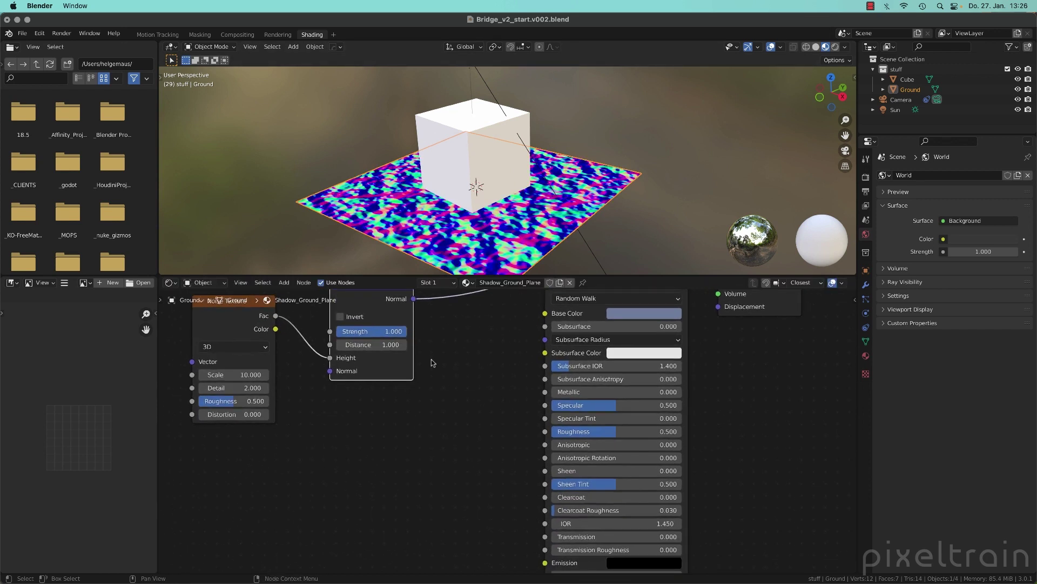
scroll(433, 363, down, 3)
scroll(445, 375, down, 2)
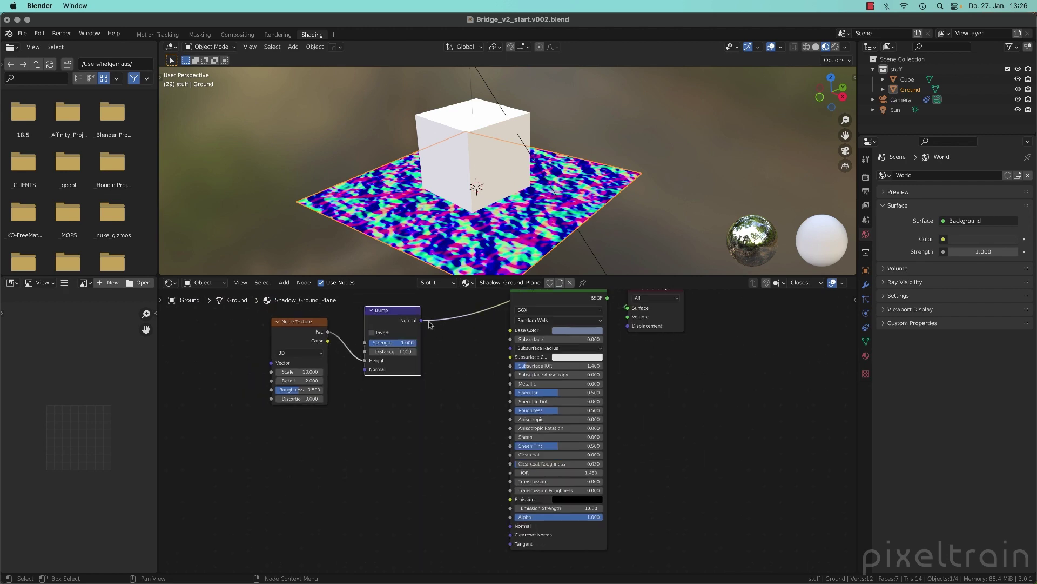
drag(421, 320, 511, 527)
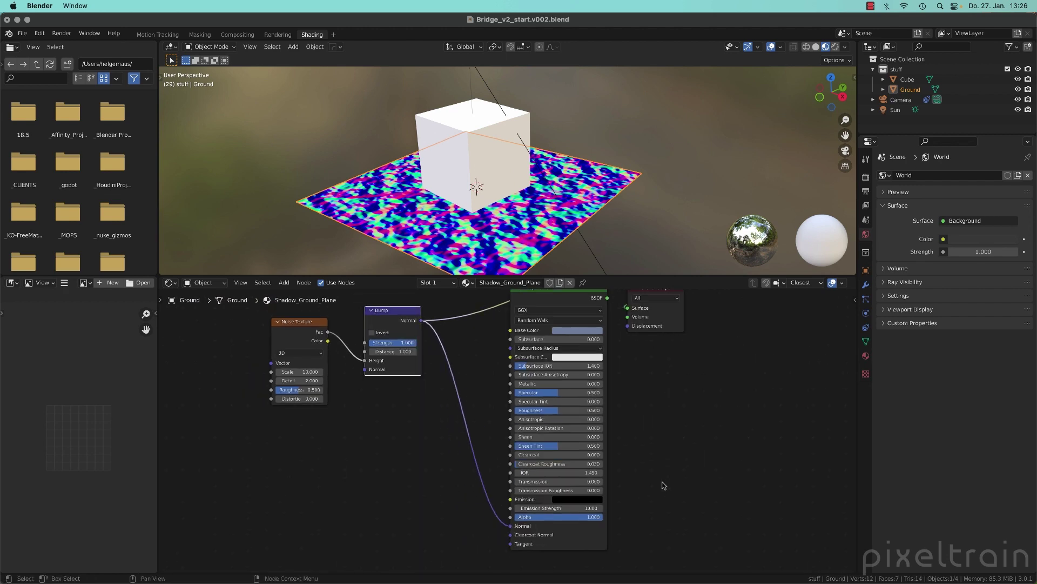
middle_drag(657, 472, 637, 539)
ctrl+shift+click(510, 364)
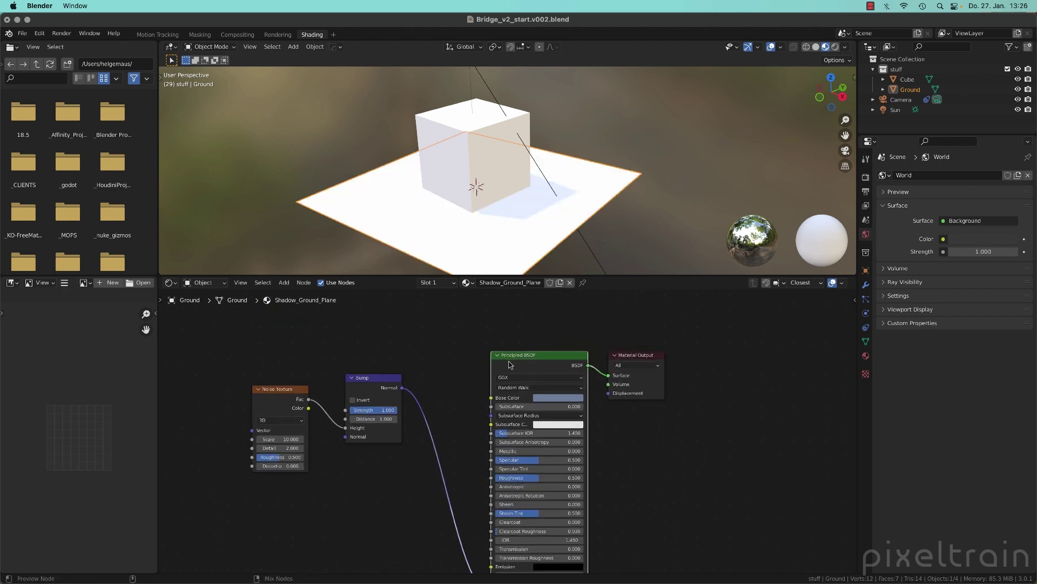
Step: Shift the Material Output node slightly aside and lower the Bump strength to about 0.76
drag(618, 355, 634, 352)
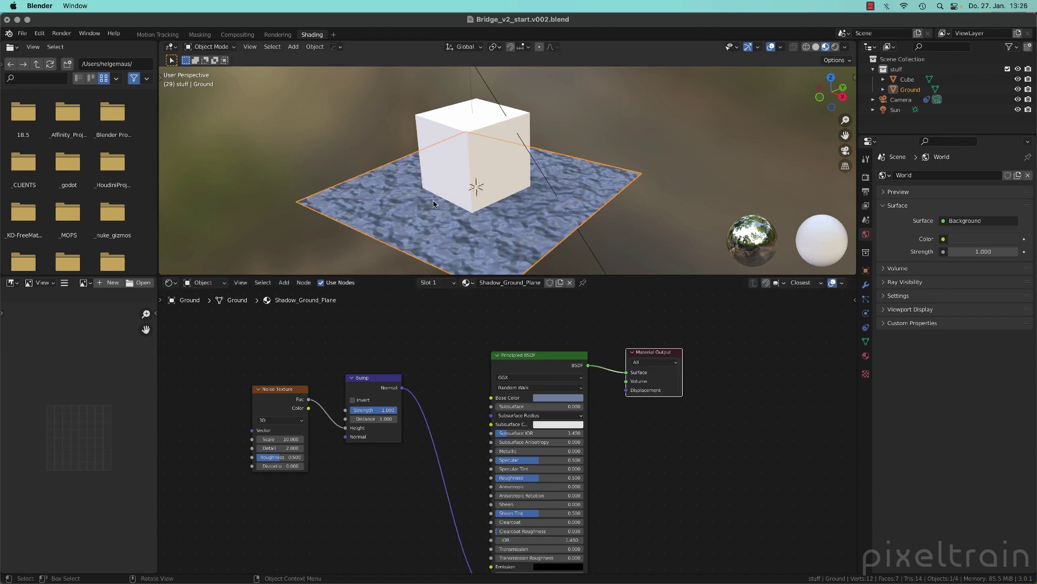
middle_drag(436, 193, 505, 224)
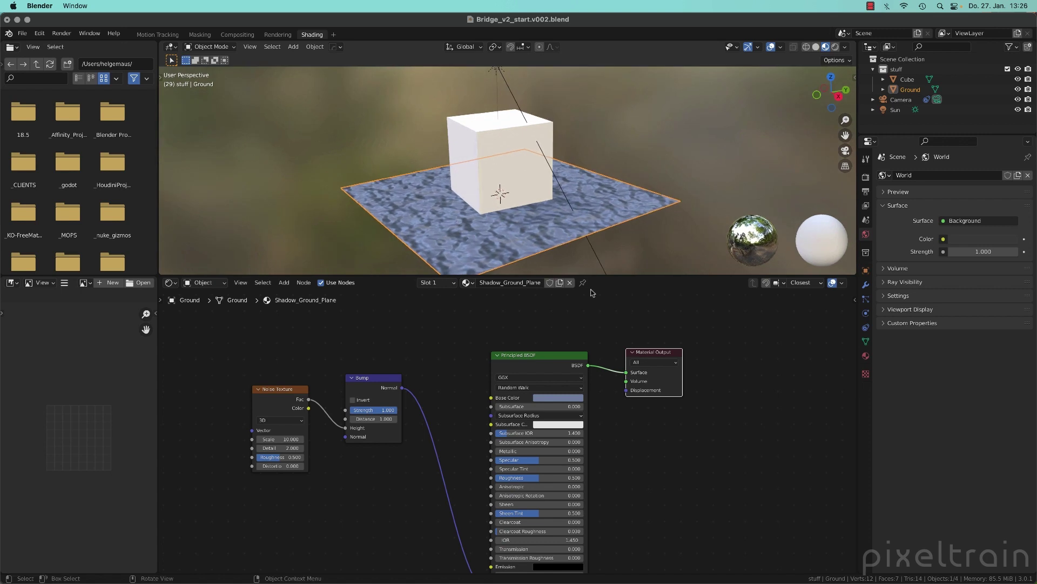
drag(388, 409, 371, 409)
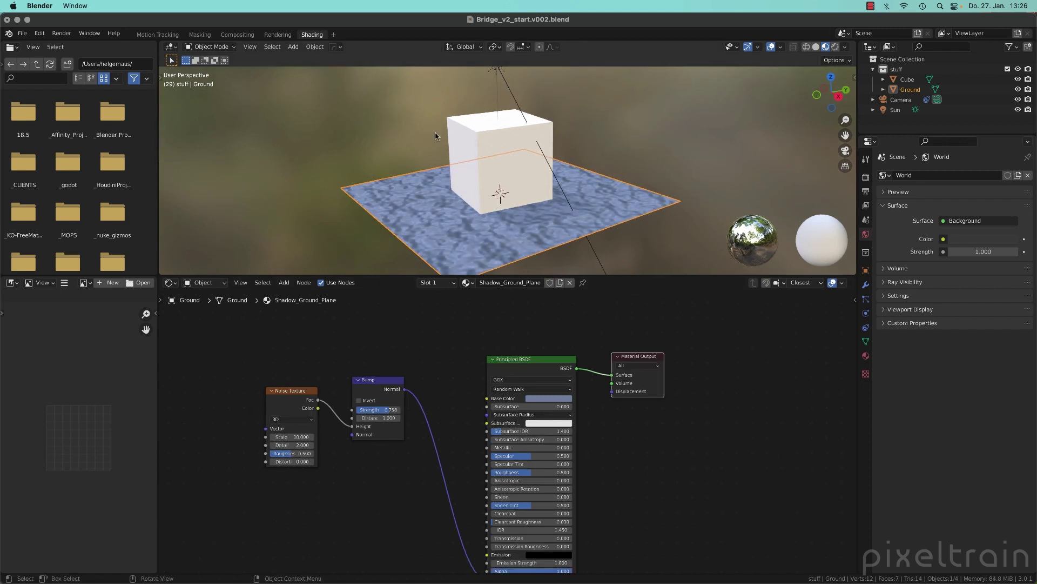
Step: Switch to the Motion Tracking workspace, widen the rendered viewport, and show the whole shot through the camera
click(158, 35)
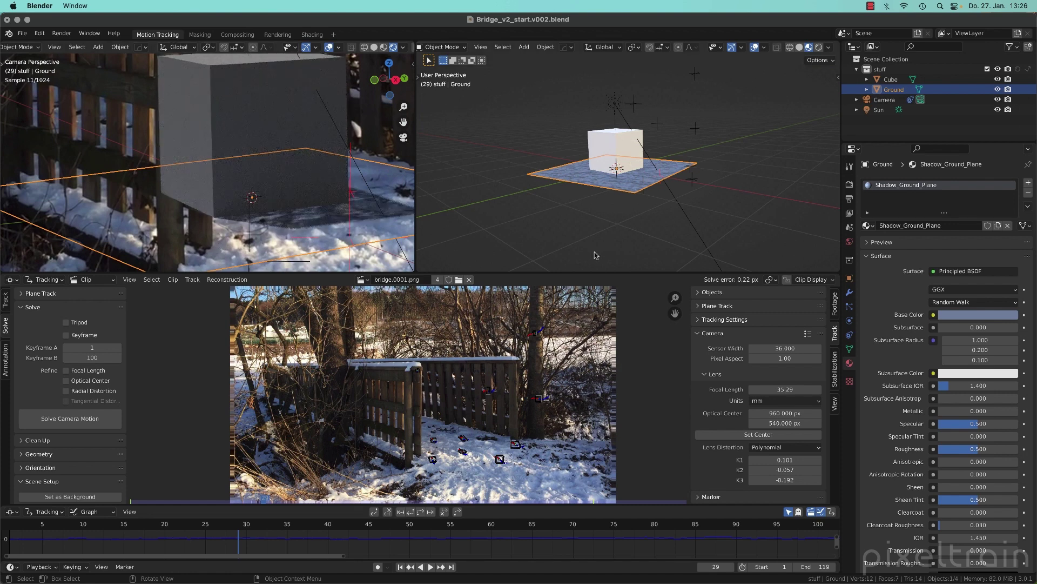
drag(413, 216, 433, 219)
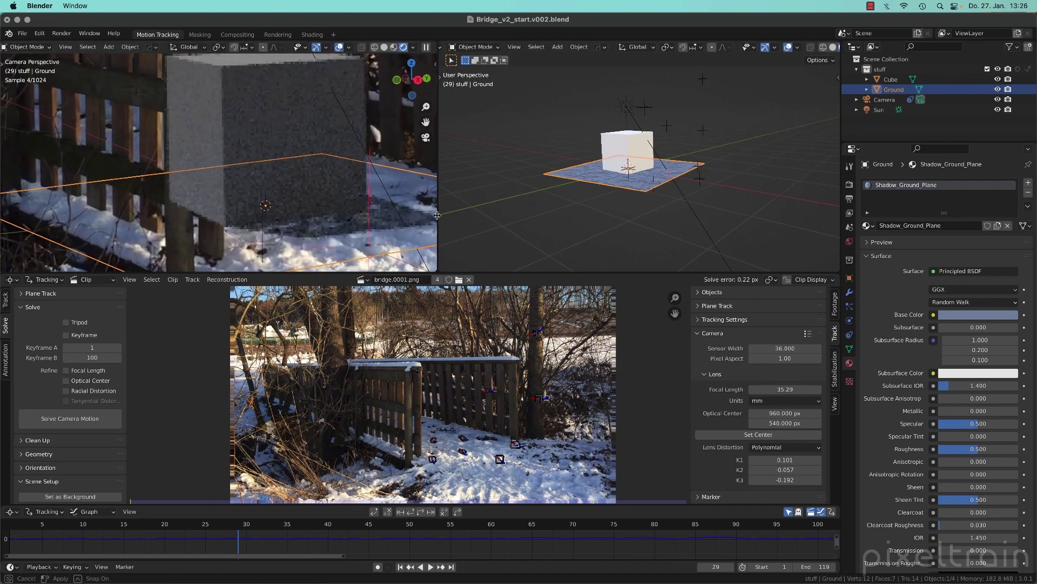
scroll(363, 218, down, 5)
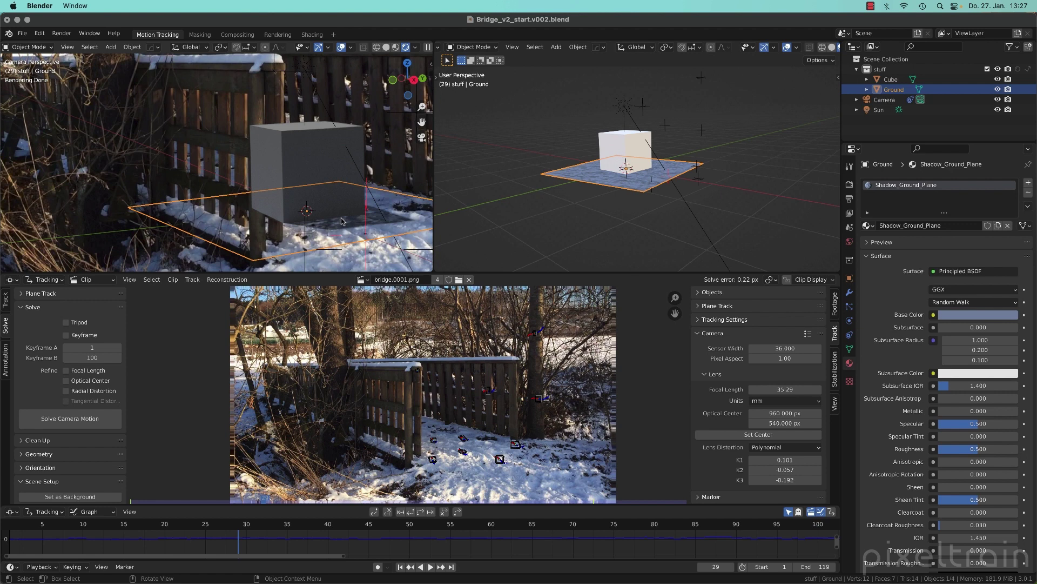
scroll(362, 213, down, 4)
middle_drag(357, 208, 254, 188)
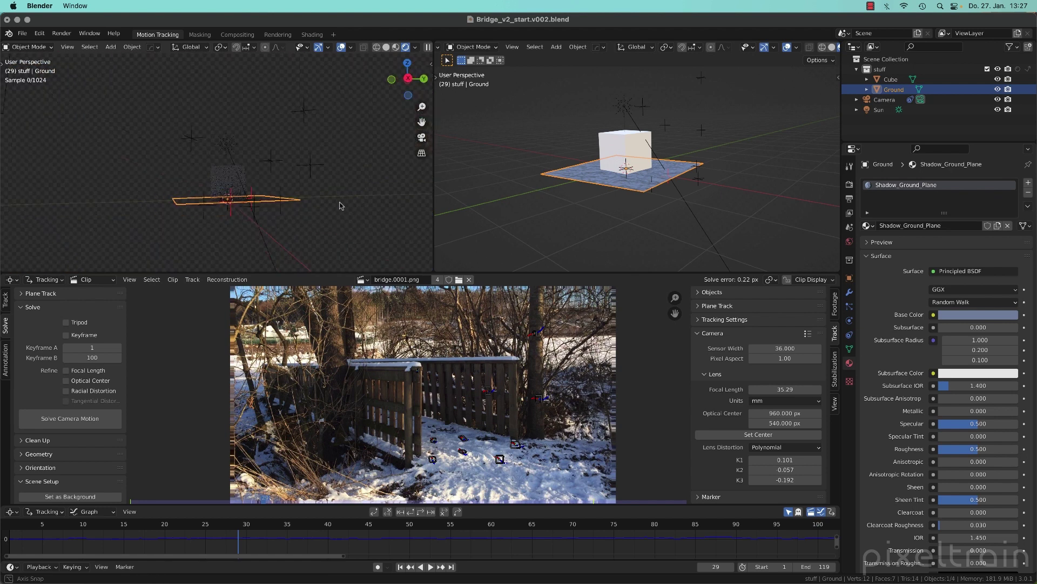
key(KP_0)
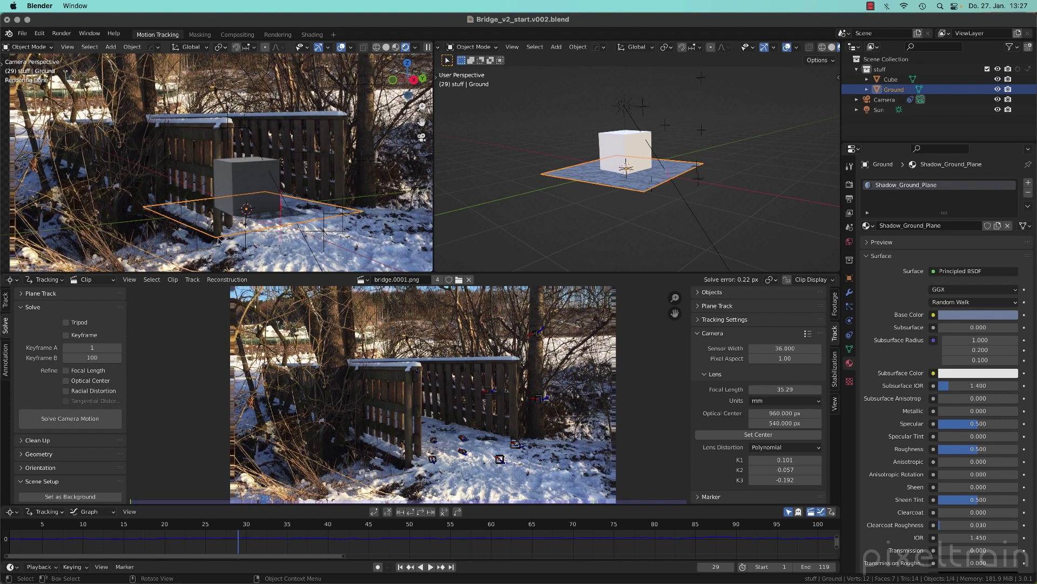
Step: Edit the Ground plane with edge selection and move its camera-side edge outward along the X axis to enlarge the plane
scroll(628, 199, down, 4)
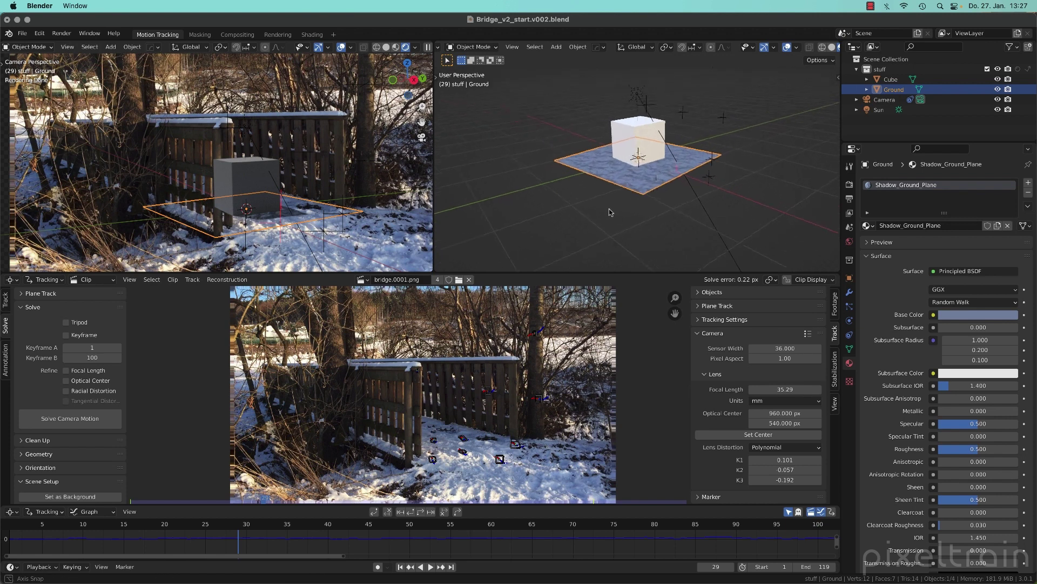
click(614, 210)
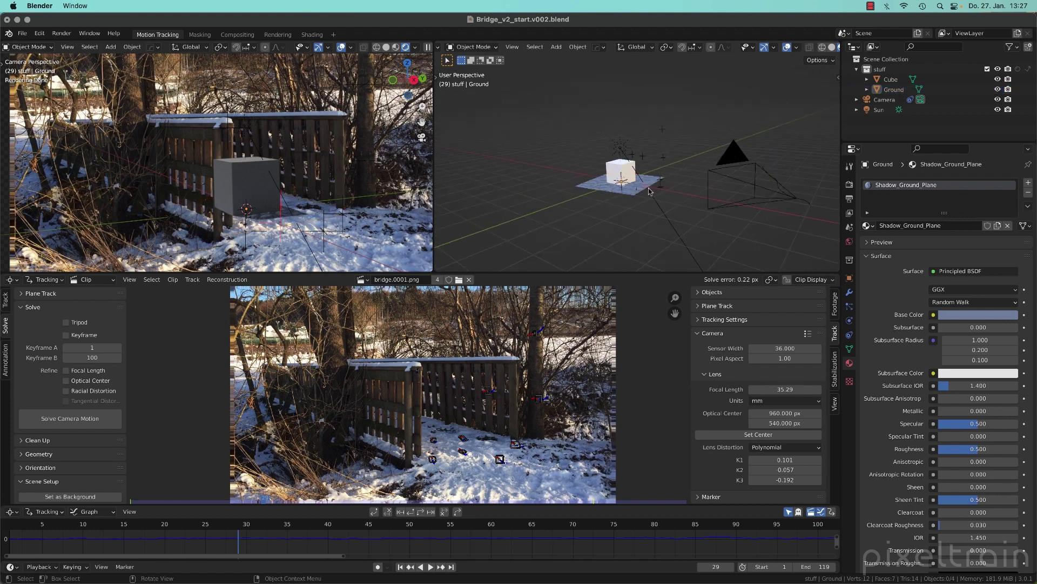
scroll(649, 187, up, 3)
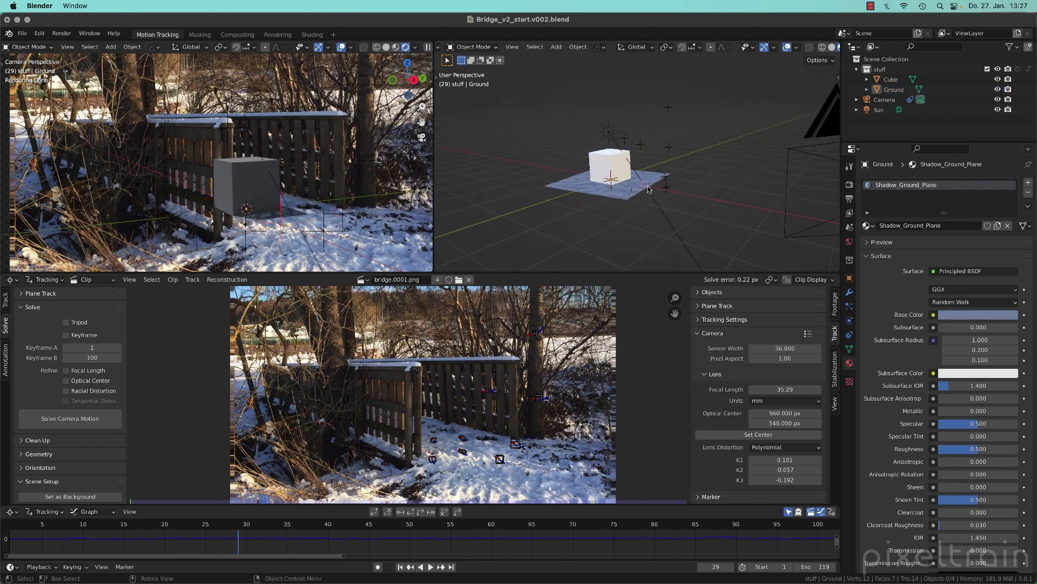
click(592, 192)
key(Tab)
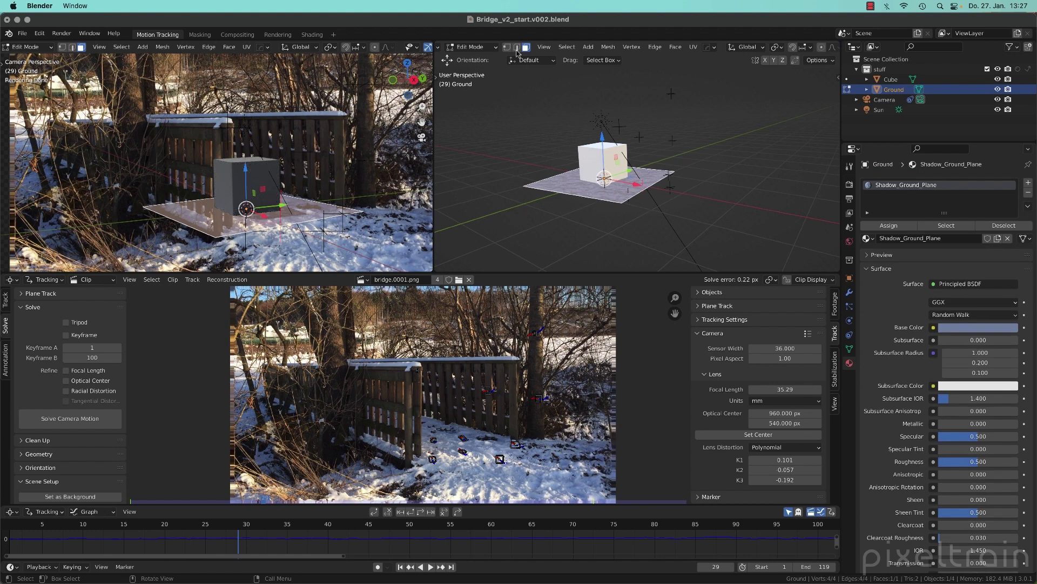
key(2)
click(636, 195)
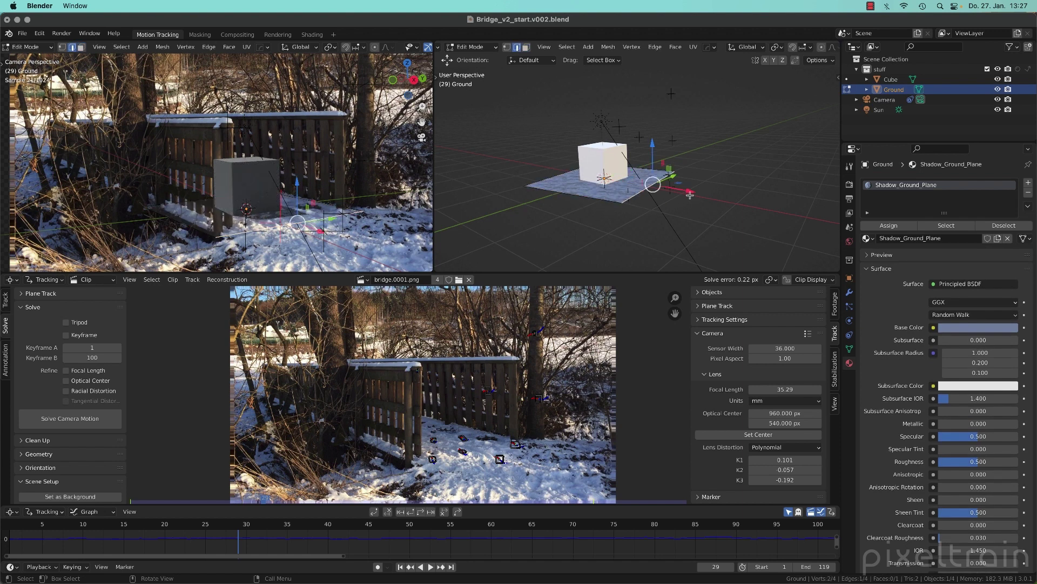
key(g)
key(x)
click(666, 181)
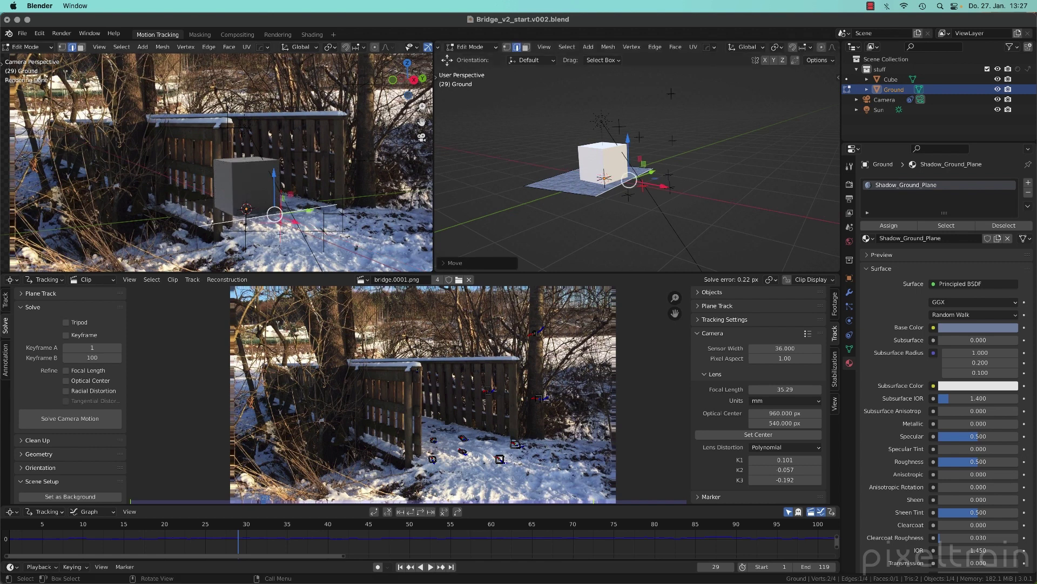
drag(663, 188, 711, 195)
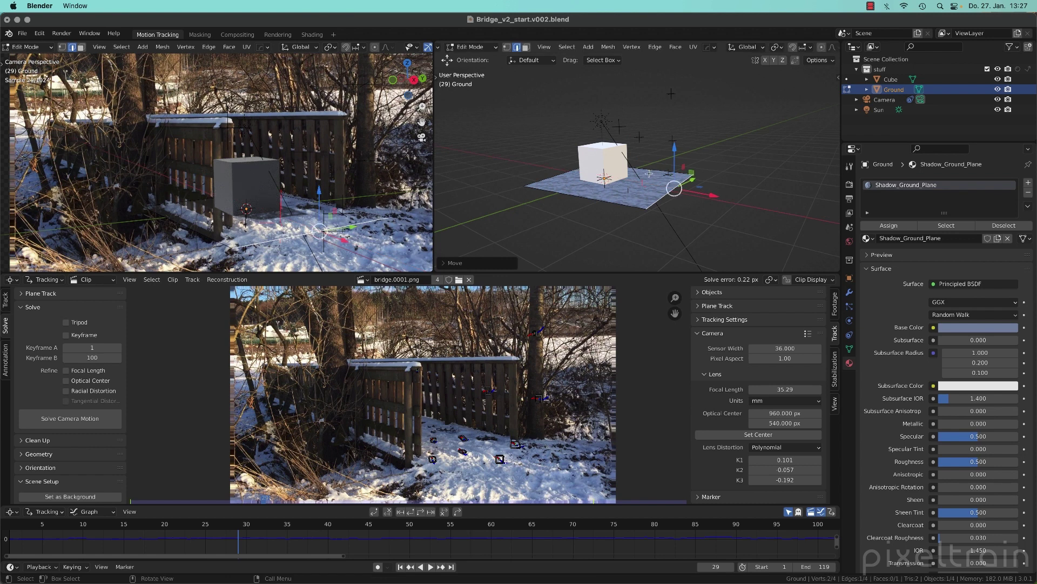
Step: Move the Ground plane's edge behind the cube about 0.11 m along the Y axis
key(g)
key(y)
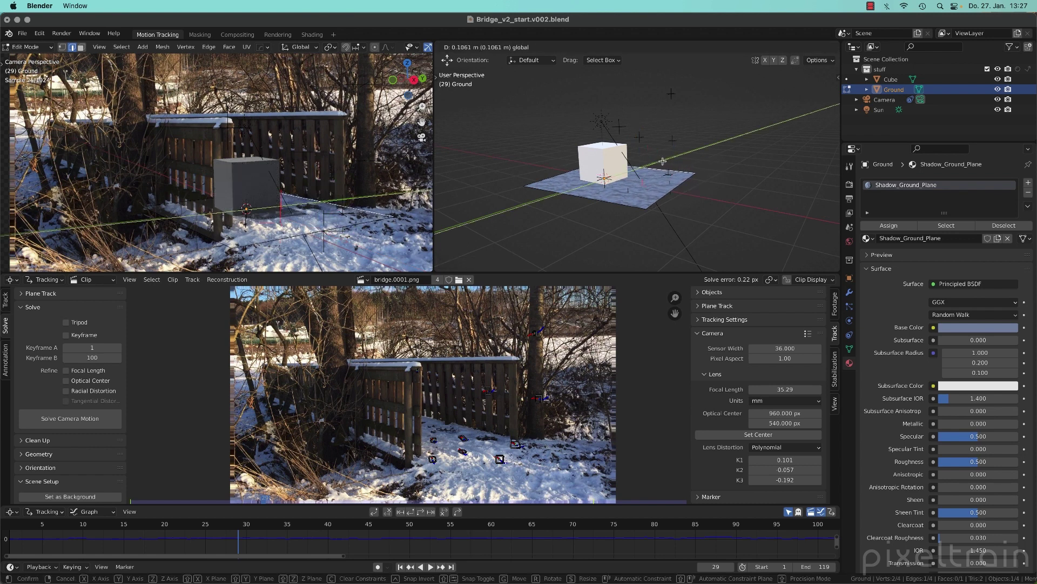
click(663, 161)
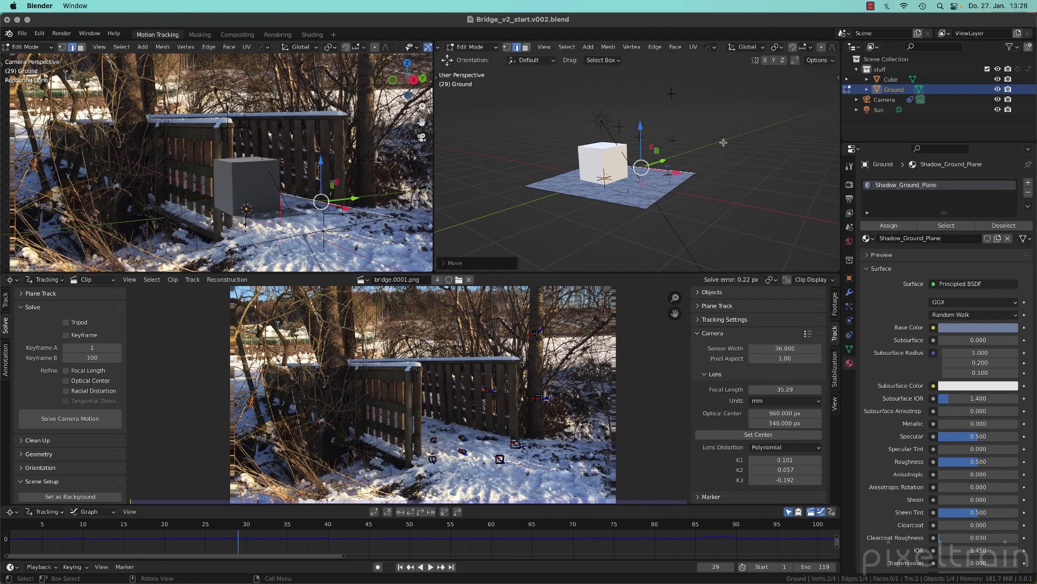
Step: Extrude the edge behind the cube straight up along Z into a vertical wall reaching about the bridge railing's height
key(e)
key(z)
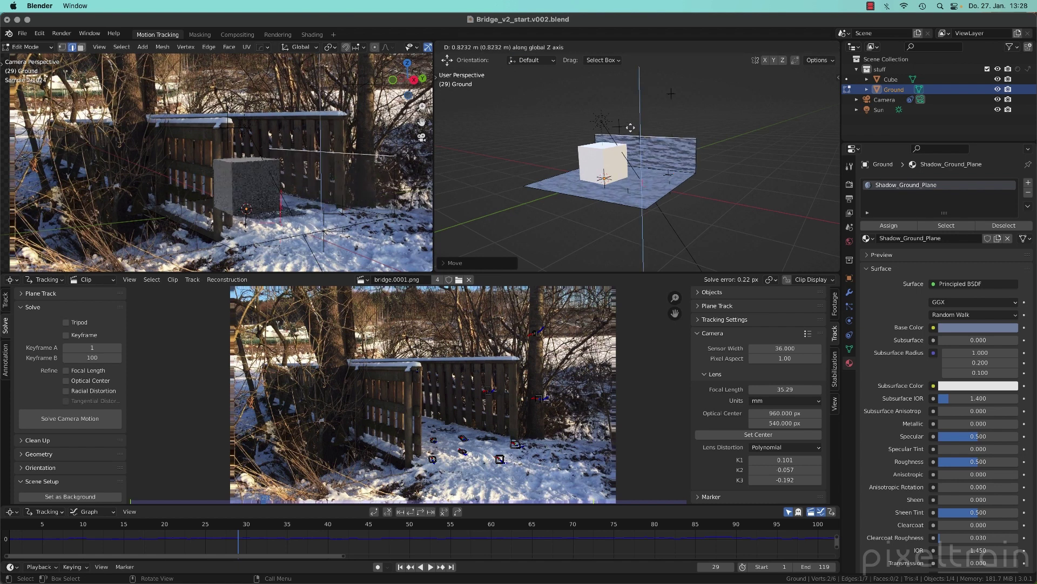
click(631, 108)
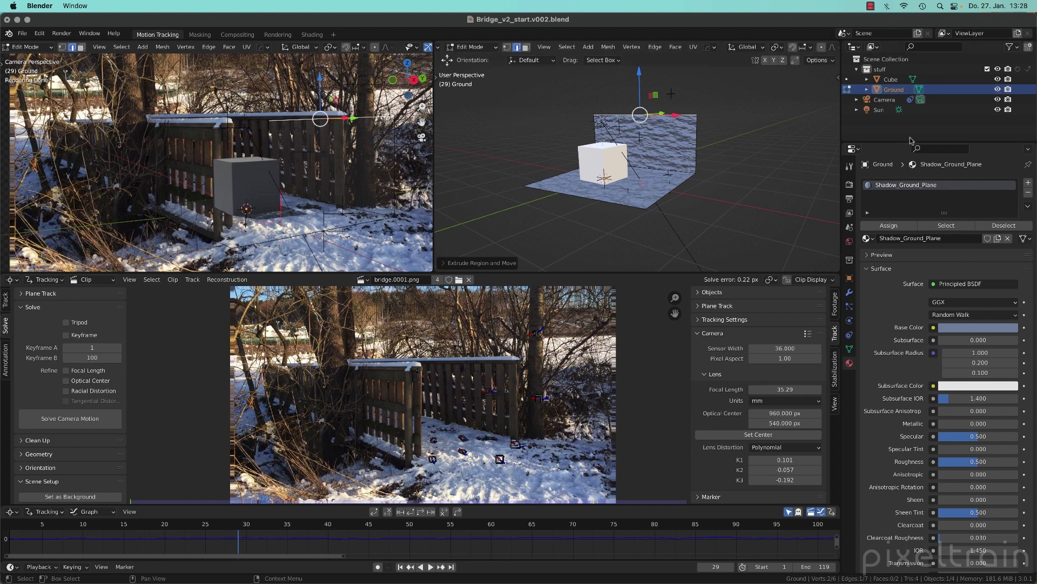
Step: Leave Edit Mode, select the Sun light, and re-aim it so its light falls from a slightly different direction
click(870, 110)
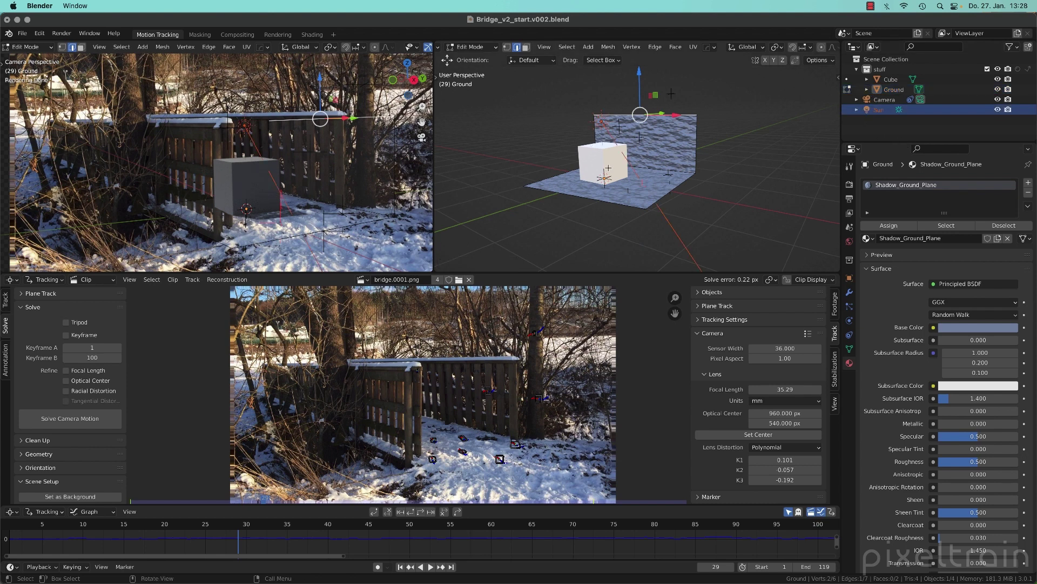
key(Tab)
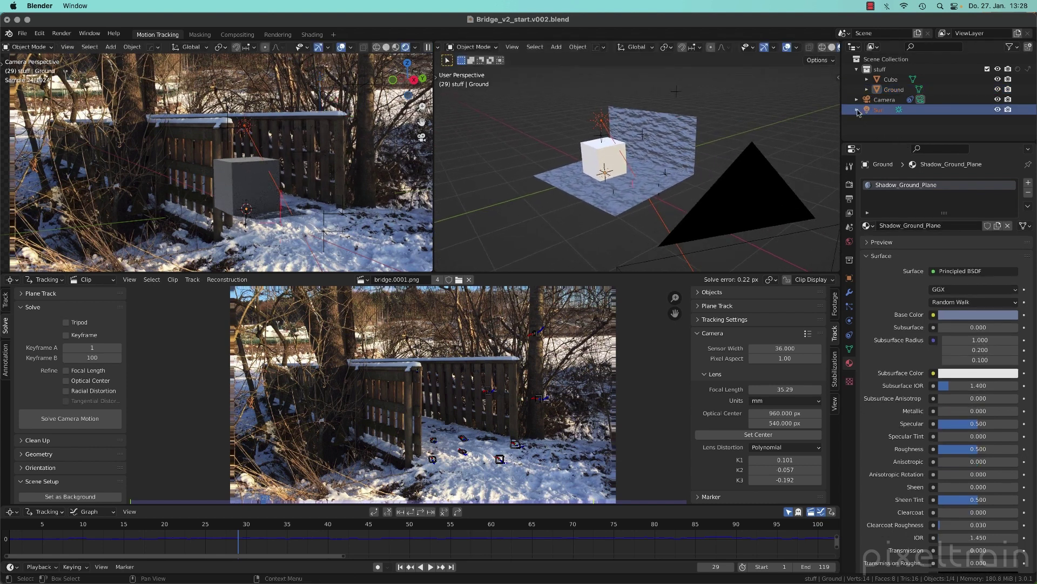
click(857, 110)
shift+middle_drag(691, 159, 564, 125)
click(574, 132)
mouse_move(596, 175)
mouse_down()
mouse_move(625, 164)
mouse_move(620, 133)
mouse_move(627, 139)
mouse_move(592, 155)
mouse_move(602, 180)
mouse_up()
middle_drag(601, 179, 607, 178)
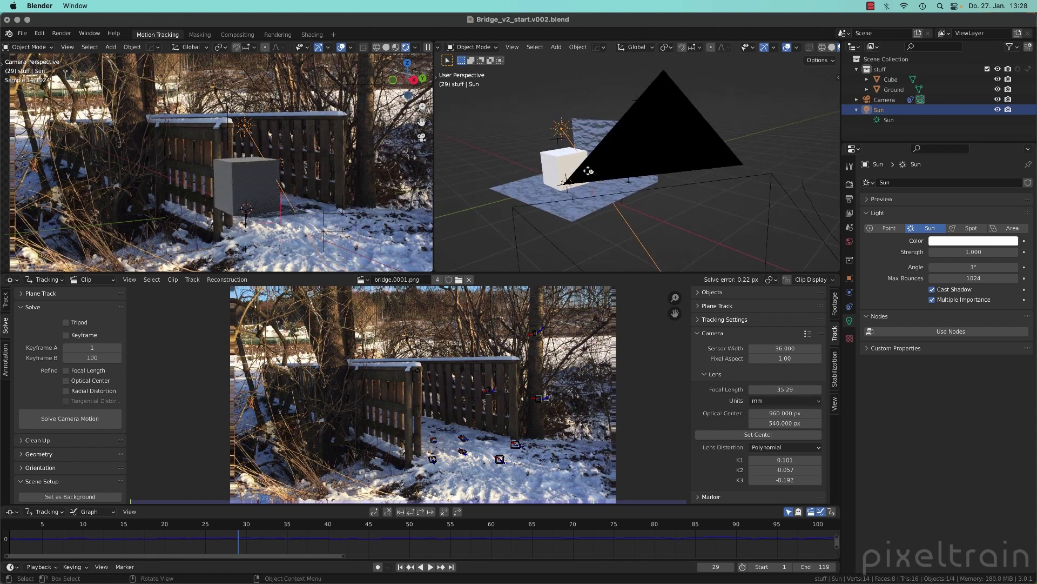
drag(589, 170, 608, 182)
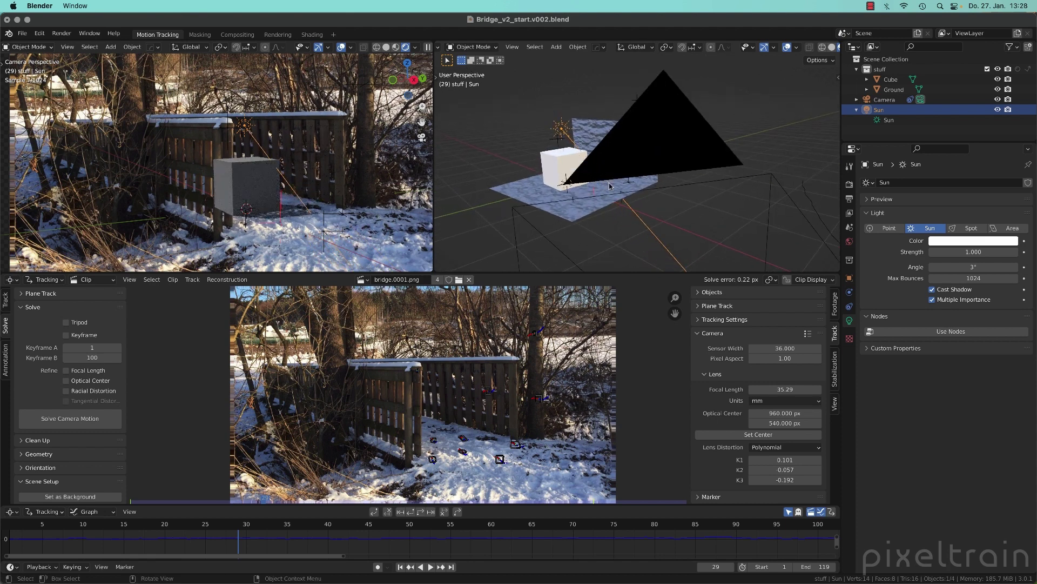
Step: Deselect the sun and save the scene as Bridge_v2_start.v003.blend
click(752, 112)
key(super+s)
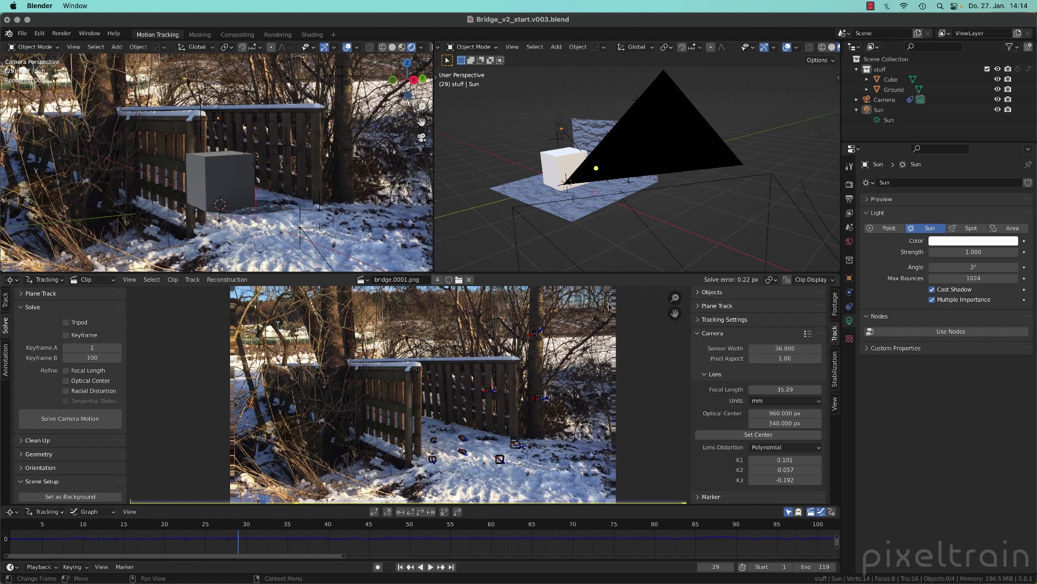
key(super+s)
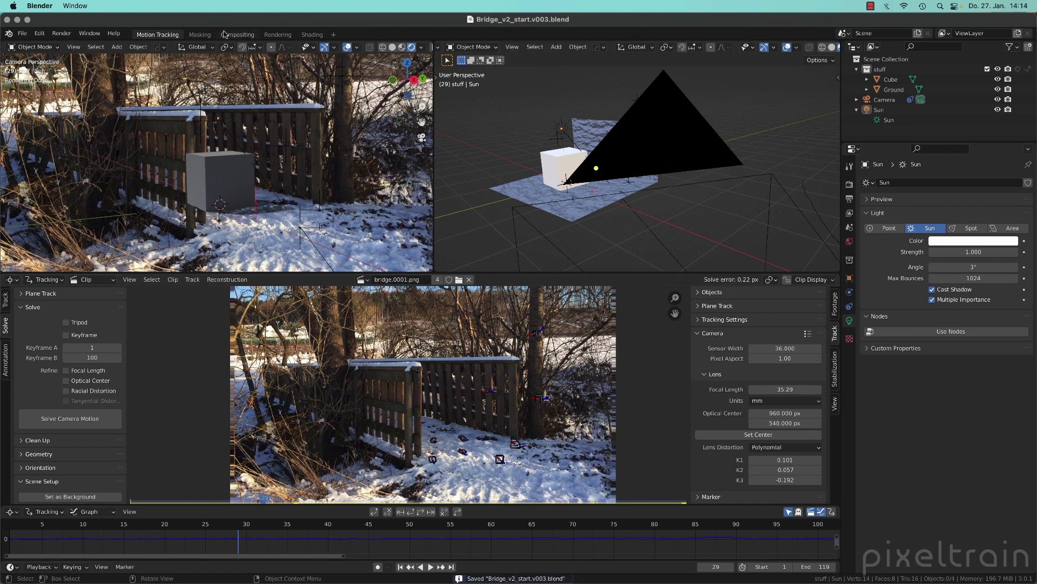
Step: Switch to the Masking workspace and look through the VFX workspaces that can be added
click(200, 35)
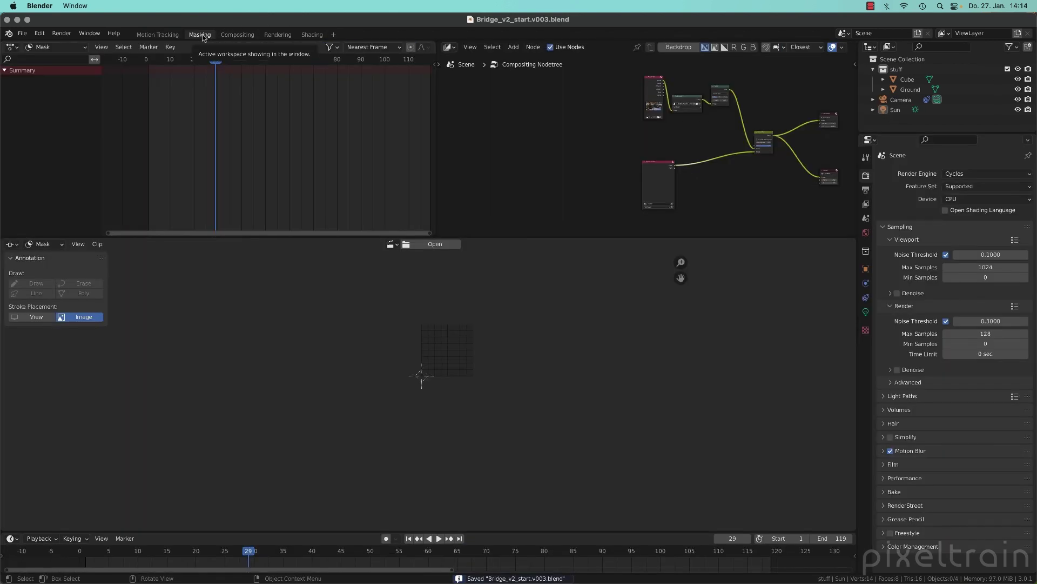
click(333, 35)
mouse_move(322, 87)
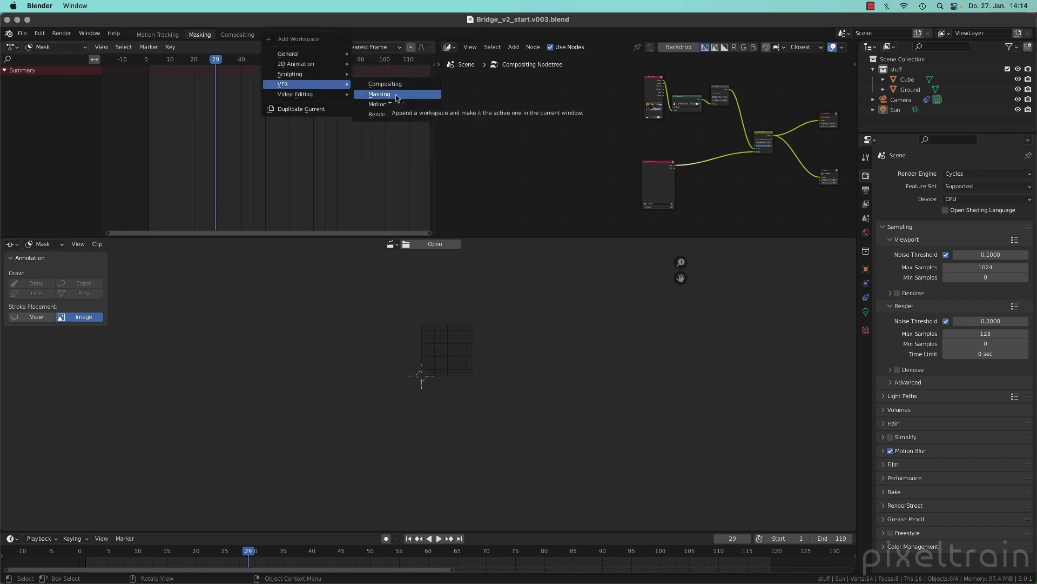
scroll(494, 157, right, 5)
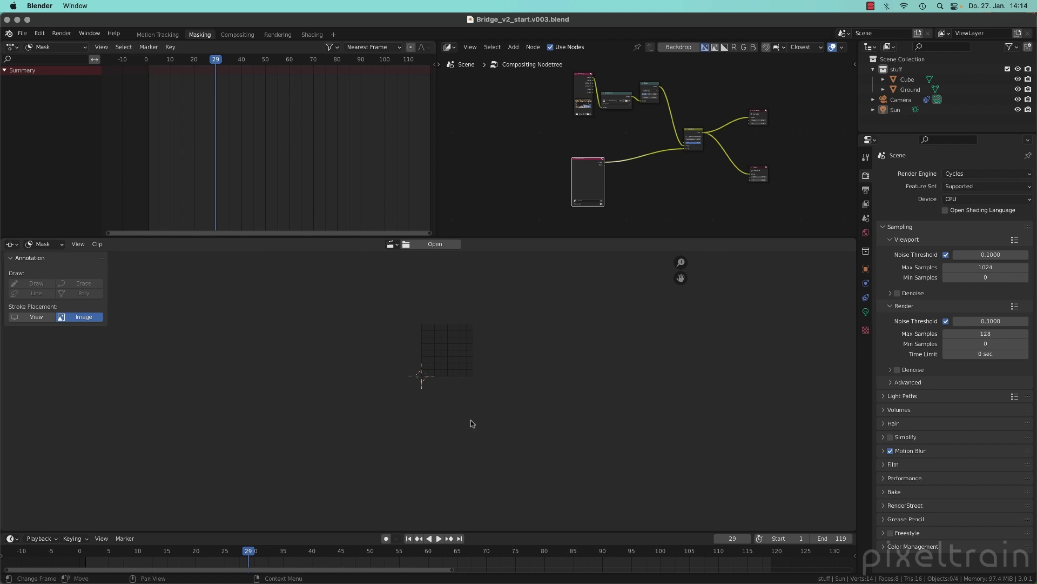
Step: Load the existing bridge.0001.png clip into the Movie Clip Editor in Mask mode
click(12, 245)
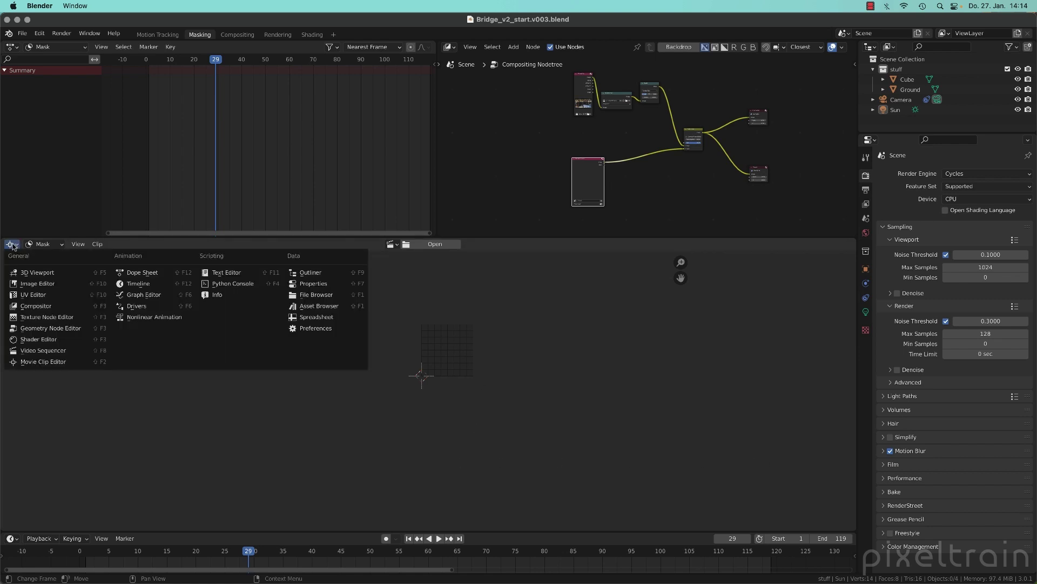
click(28, 362)
click(43, 243)
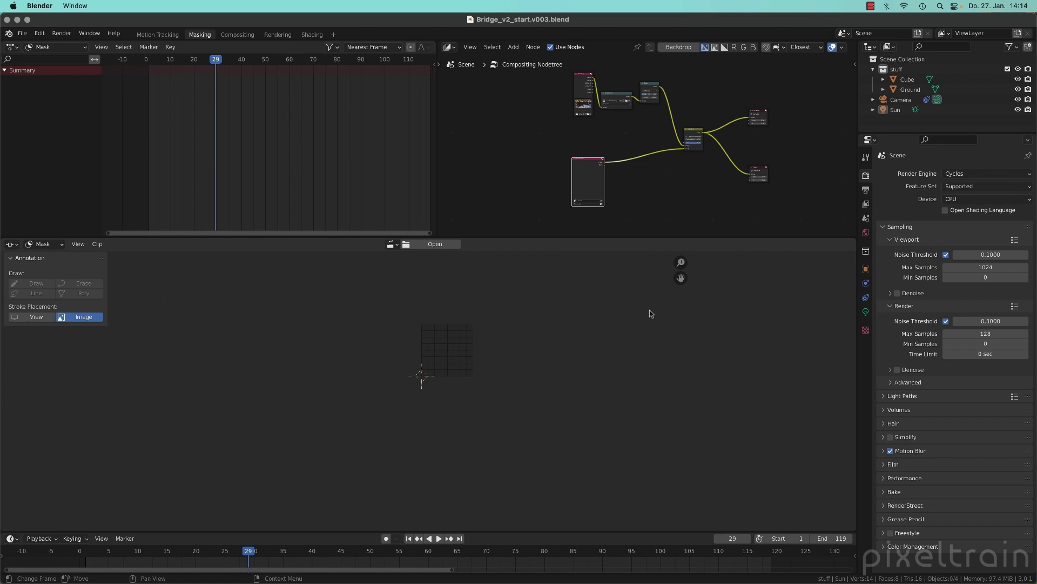
click(393, 245)
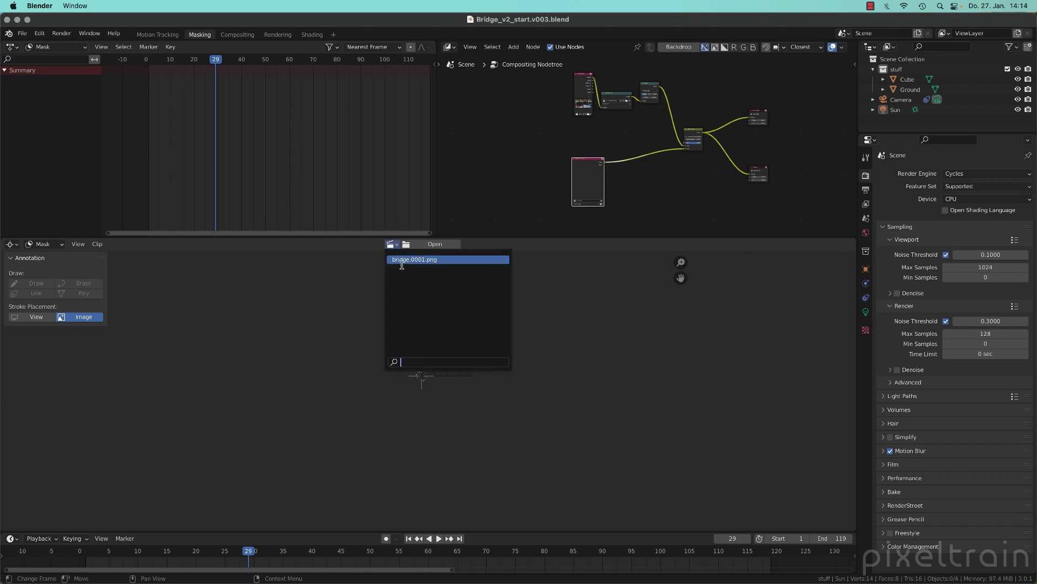
click(402, 262)
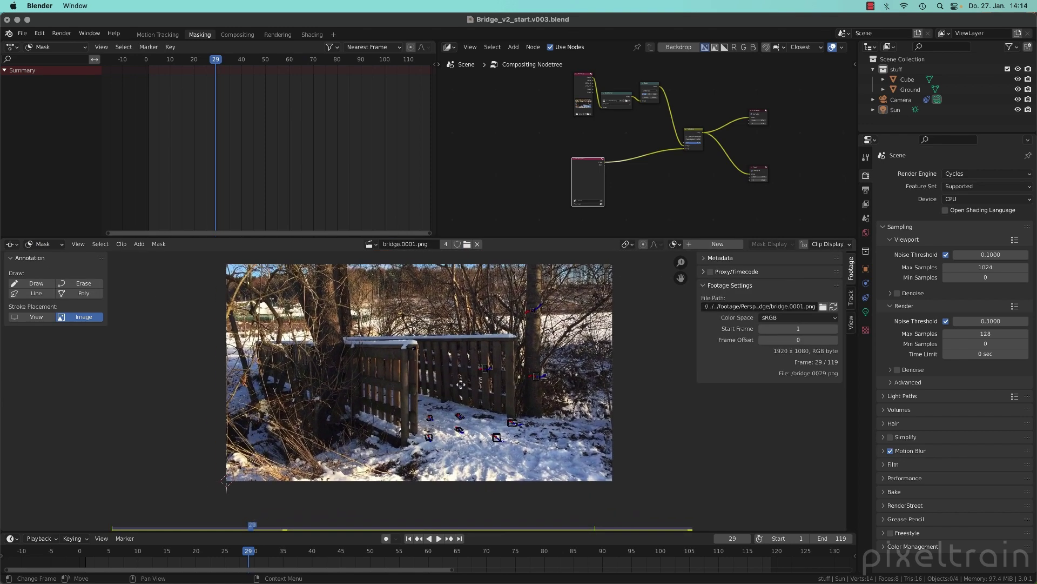
scroll(461, 384, up, 3)
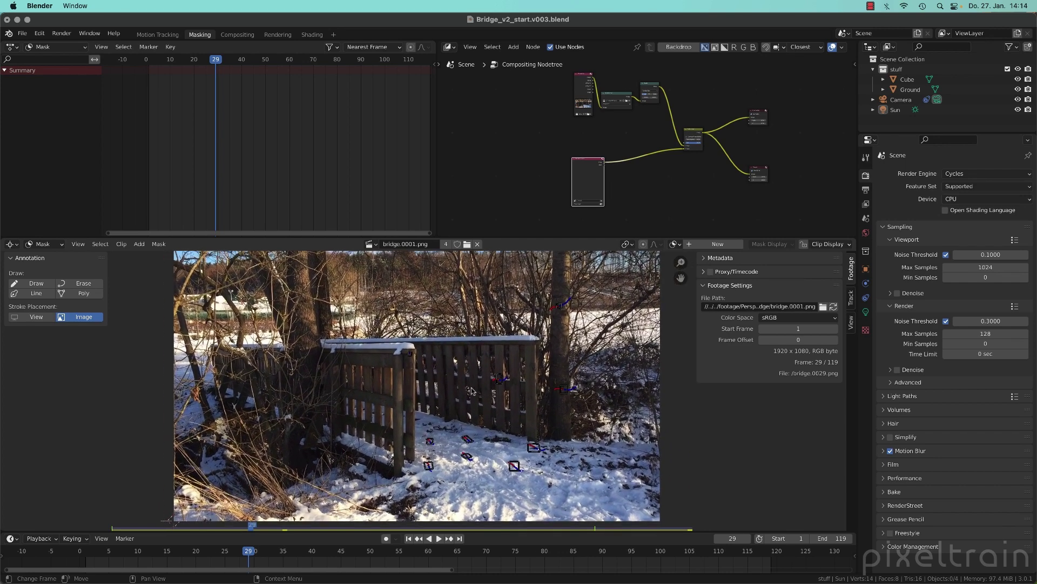
scroll(471, 390, down, 1)
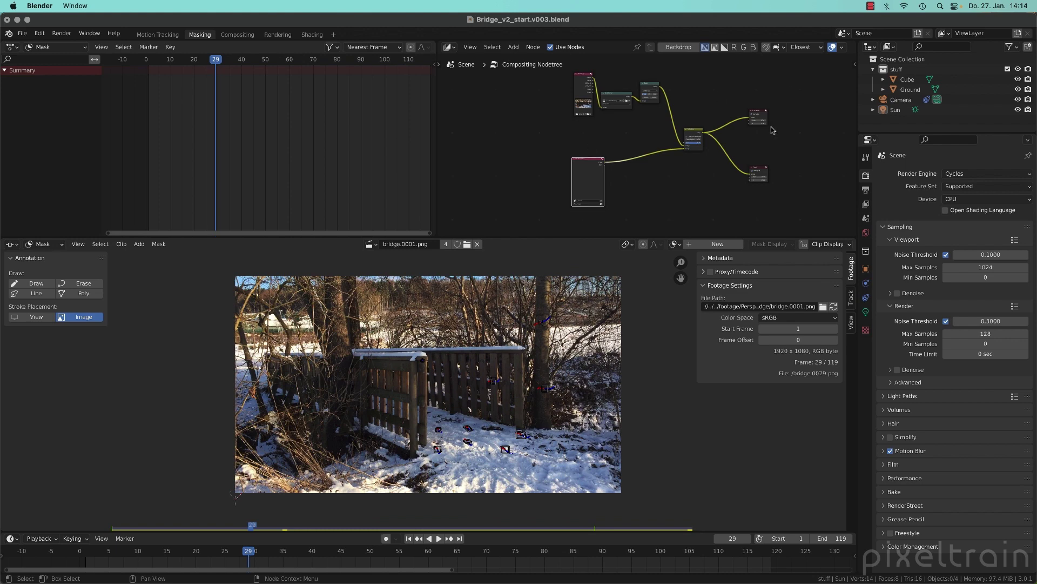
scroll(768, 157, up, 1)
scroll(685, 63, down, 1)
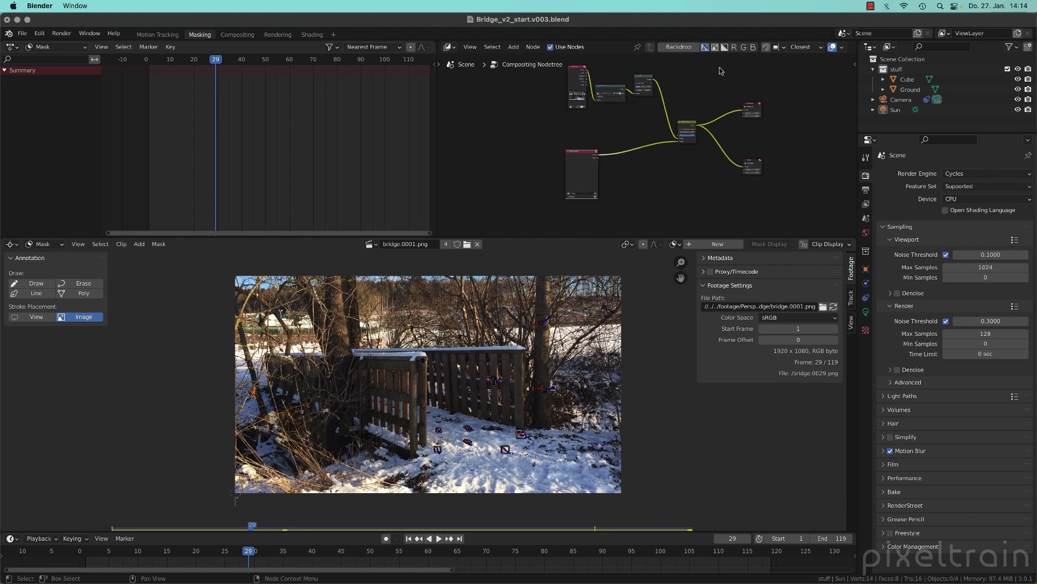
click(678, 48)
scroll(662, 134, down, 1)
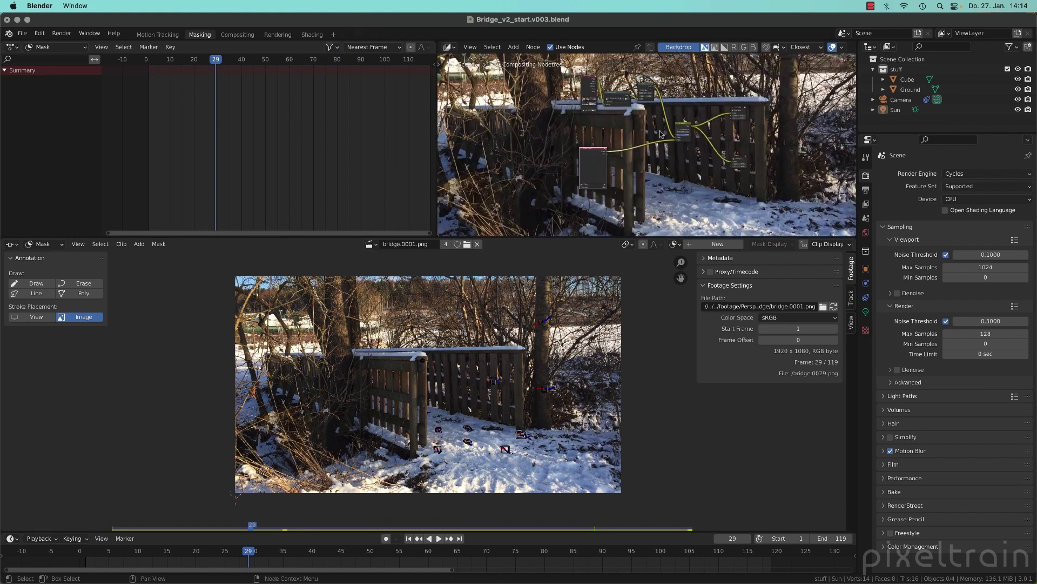
click(691, 50)
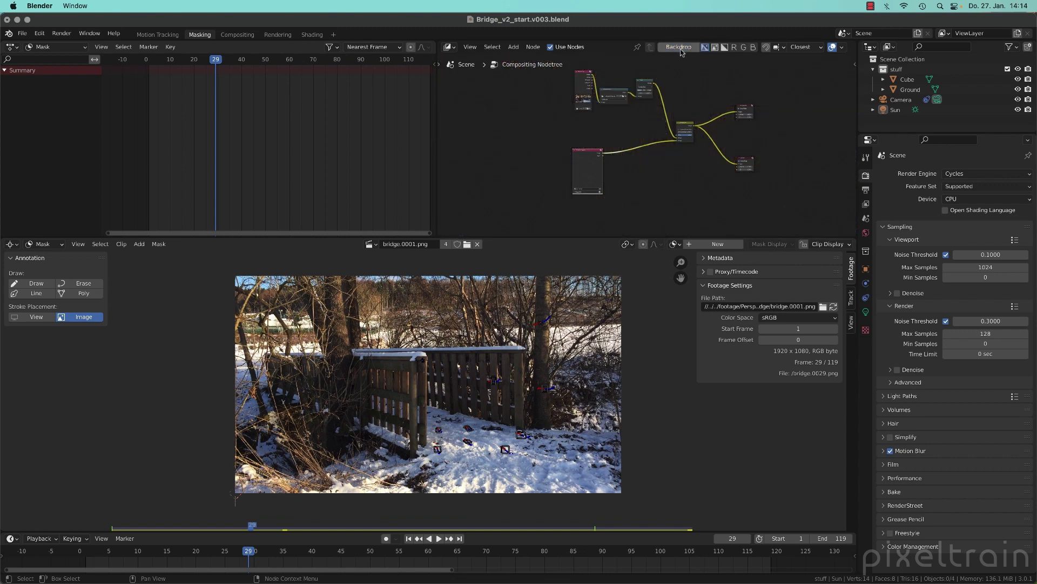
Step: Split the compositor area in two and turn one half into an Image Editor showing the Viewer Node
drag(440, 43, 637, 61)
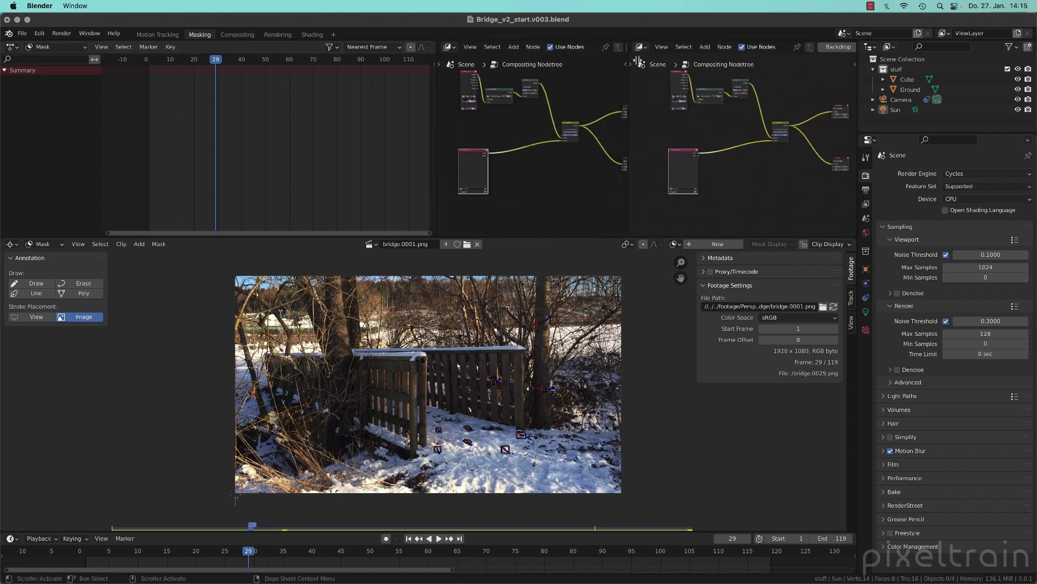
click(448, 47)
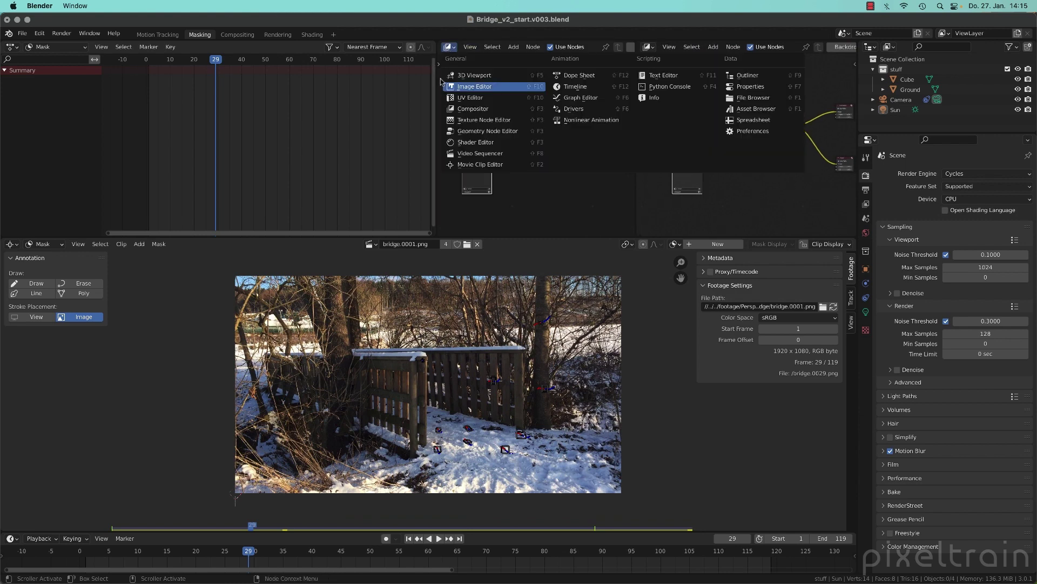
click(487, 87)
click(556, 47)
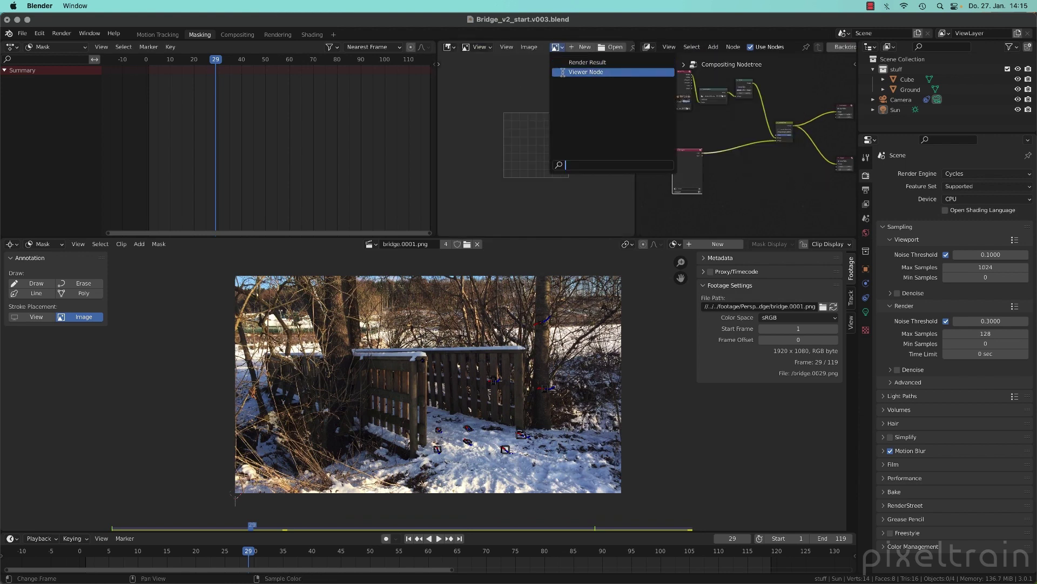
click(563, 72)
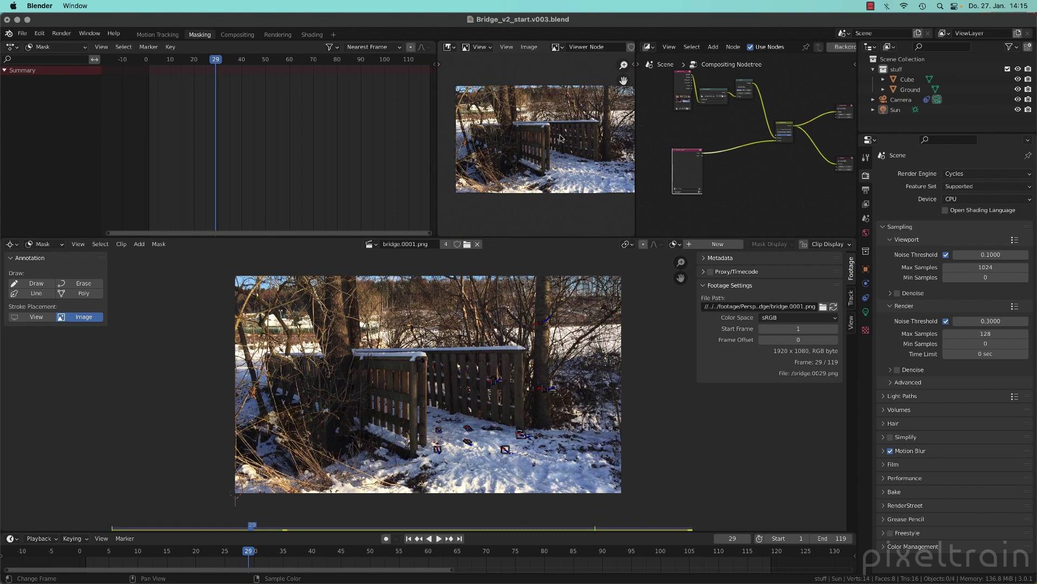
scroll(560, 138, down, 2)
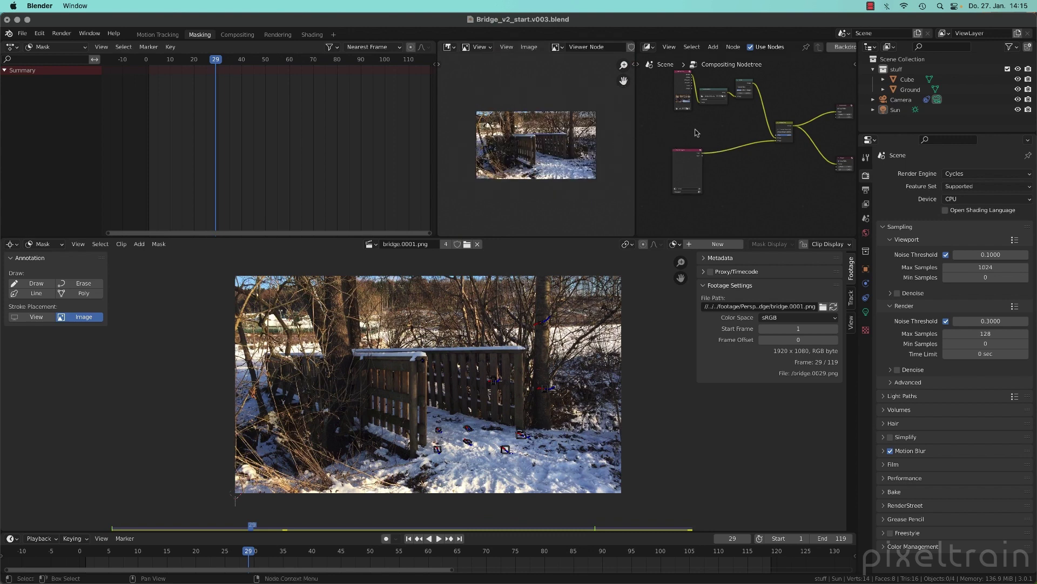
middle_drag(696, 130, 684, 134)
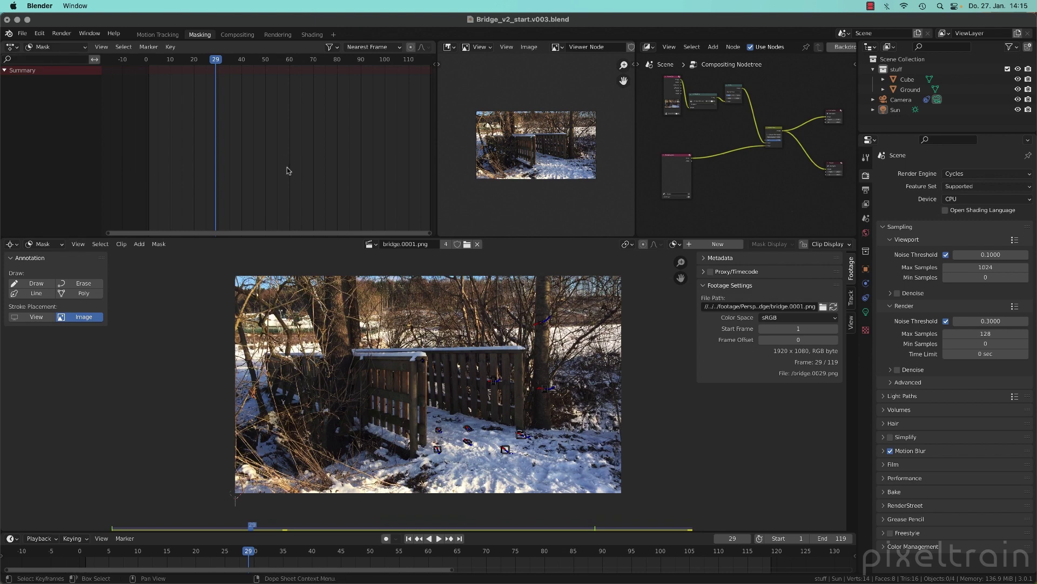
Step: Check that the keyframe area is a Dope Sheet in Mask mode
click(13, 48)
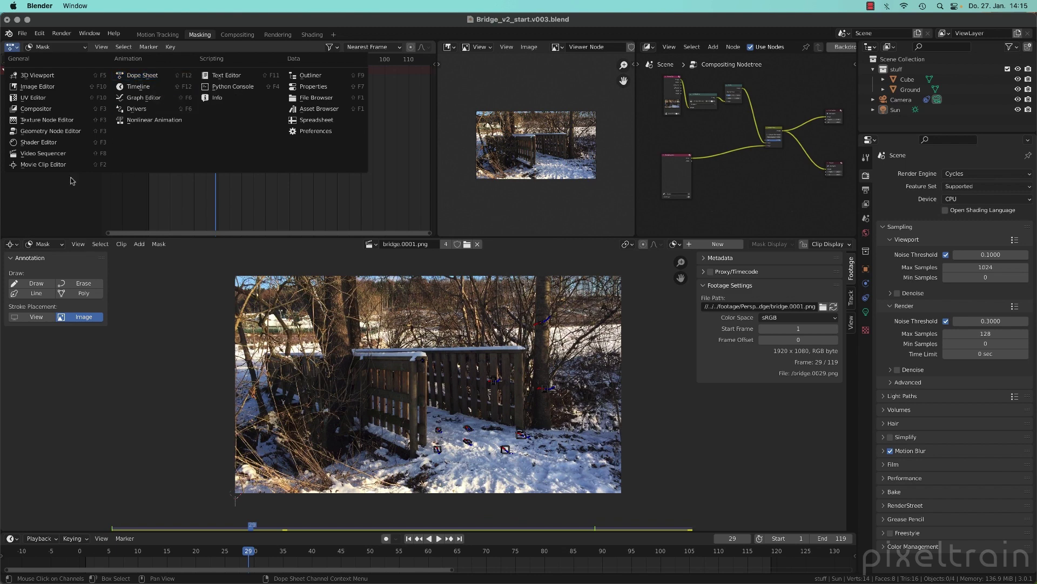
click(166, 76)
click(75, 47)
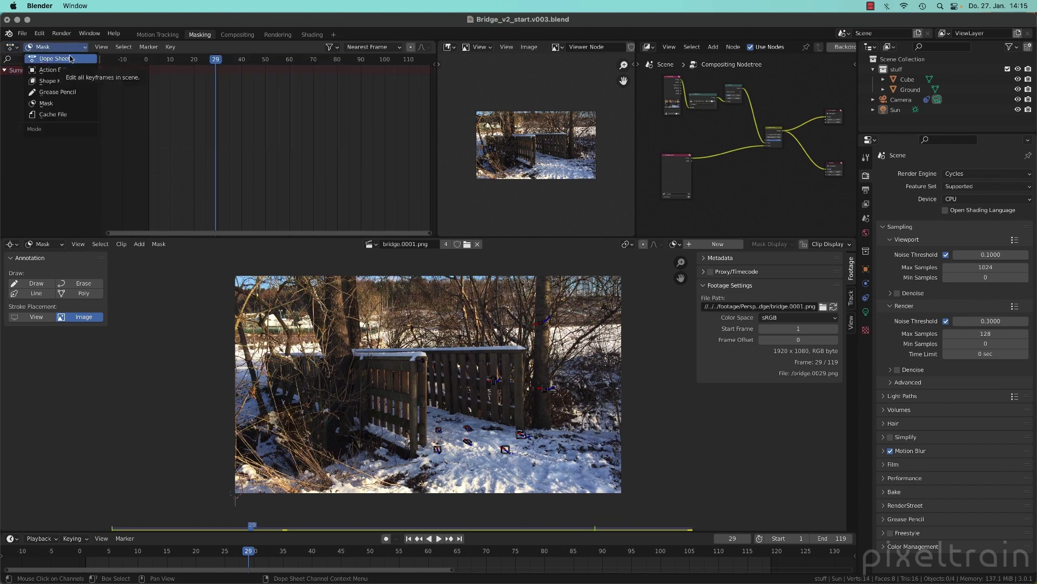
click(49, 103)
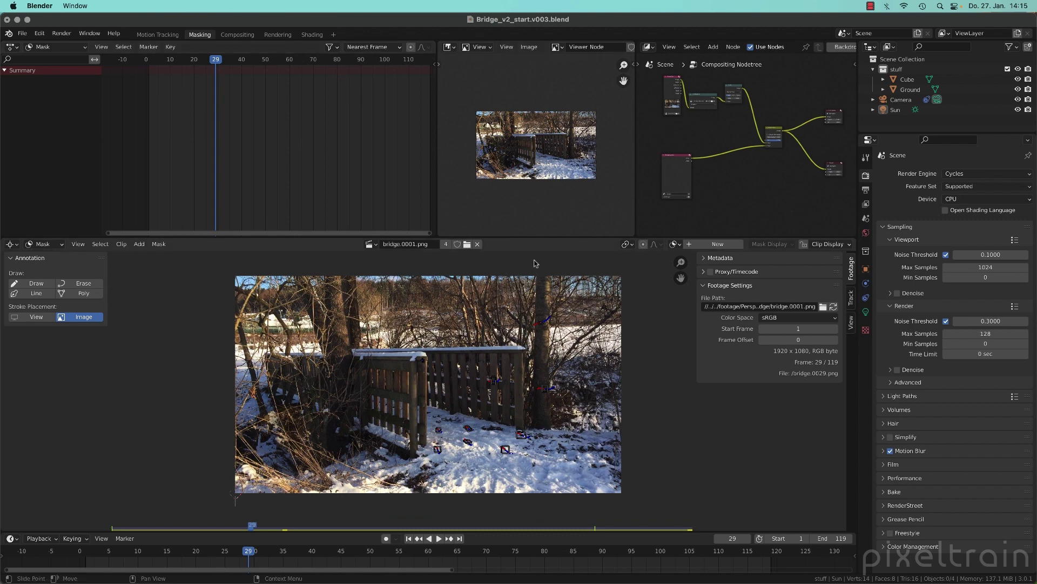
Step: Enlarge the clip editor area upward and frame the bridge railing close up for masking
drag(545, 238, 546, 172)
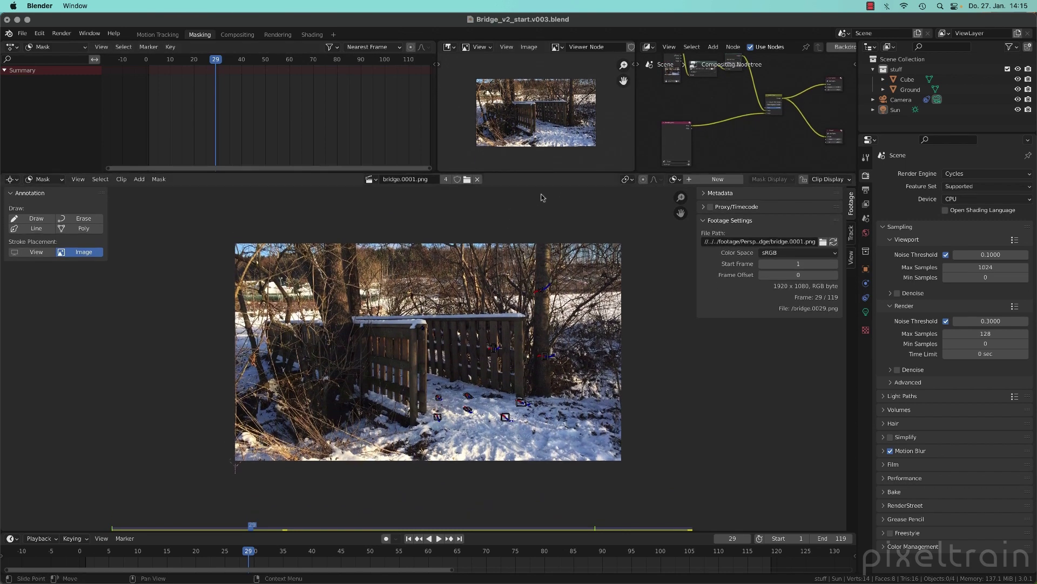
scroll(453, 311, up, 1)
middle_drag(399, 289, 400, 286)
middle_drag(464, 309, 462, 314)
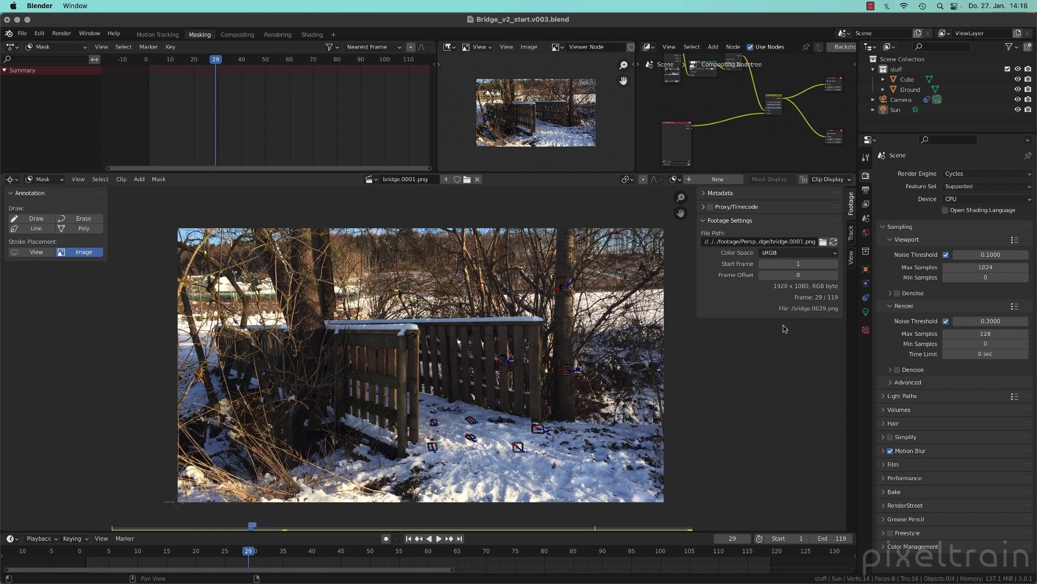
scroll(497, 352, up, 2)
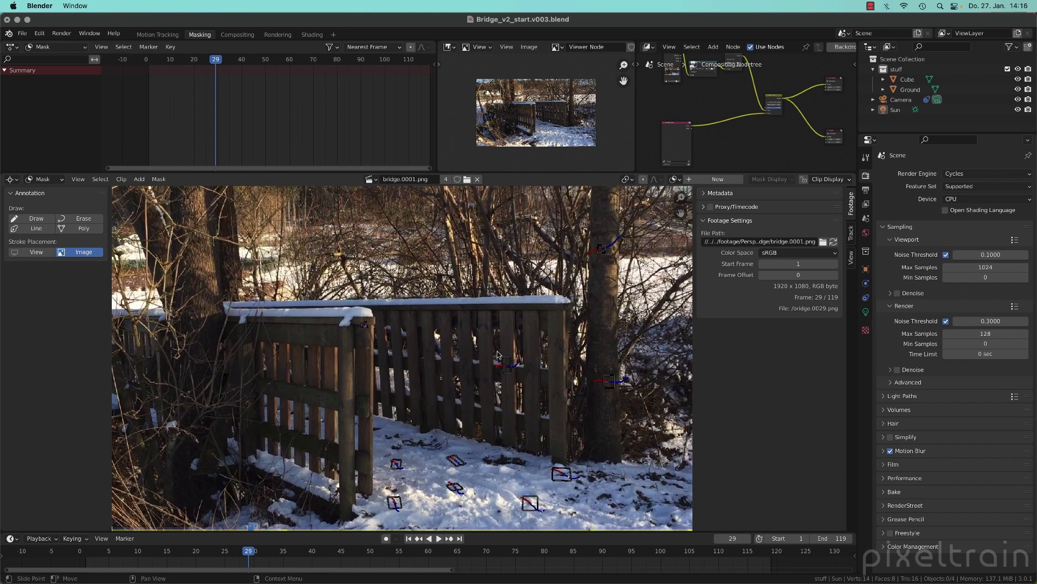
middle_drag(437, 402, 502, 346)
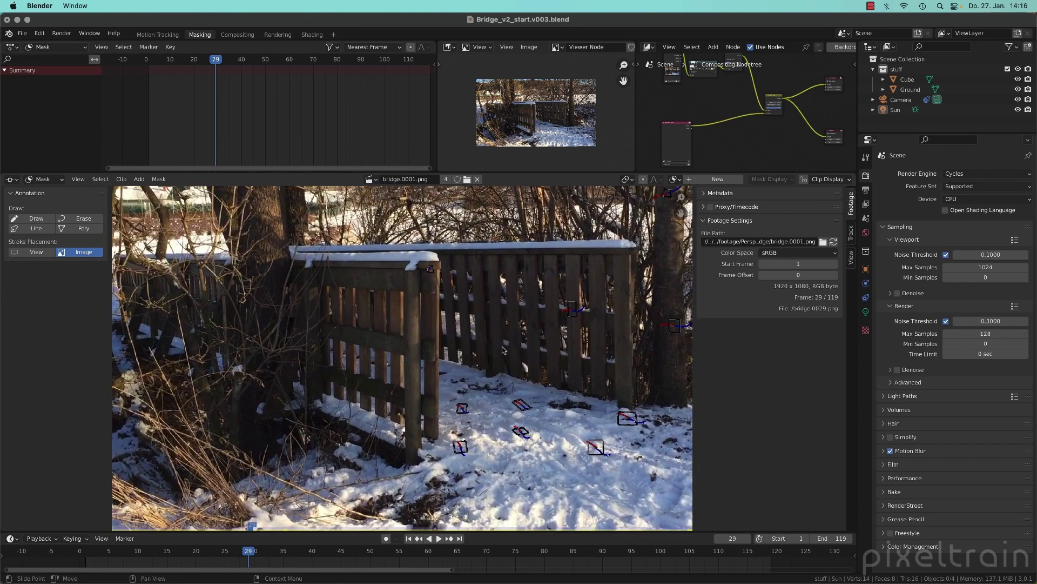
scroll(502, 349, up, 1)
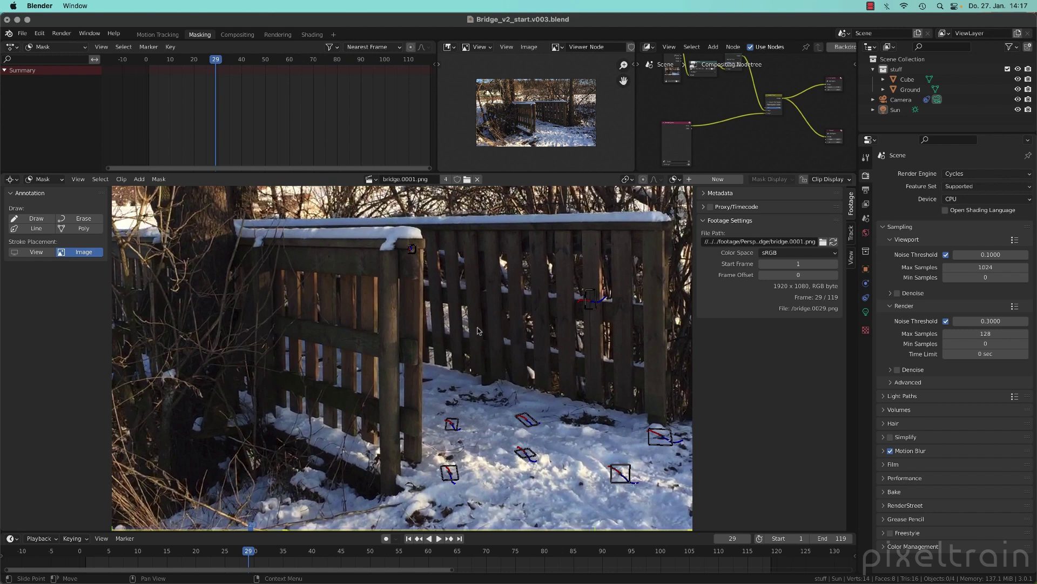
Step: Return to the Motion Tracking workspace and go to frame 1 with the cube enlarged in the camera view
click(157, 35)
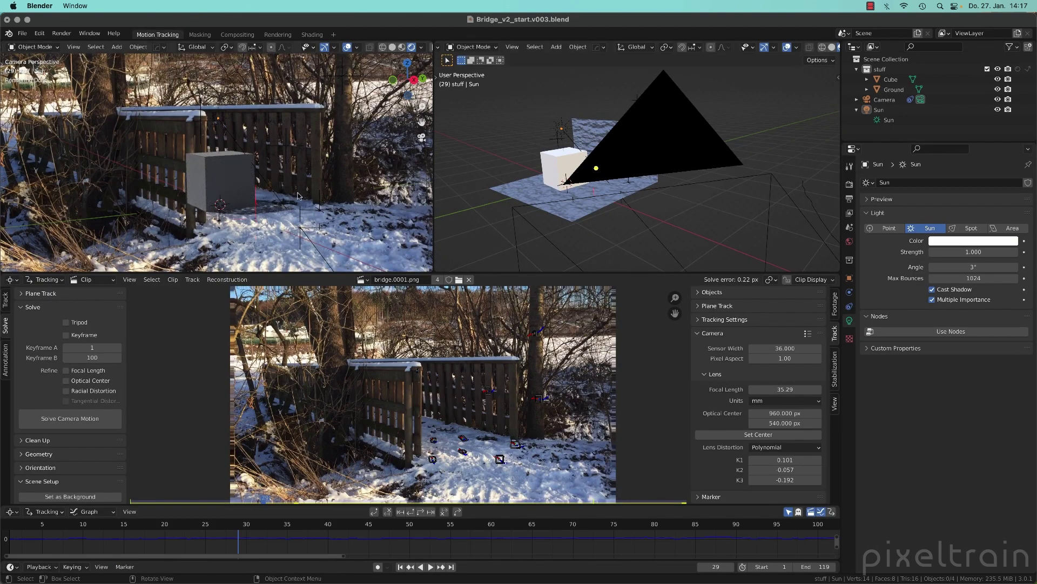
click(25, 527)
click(10, 528)
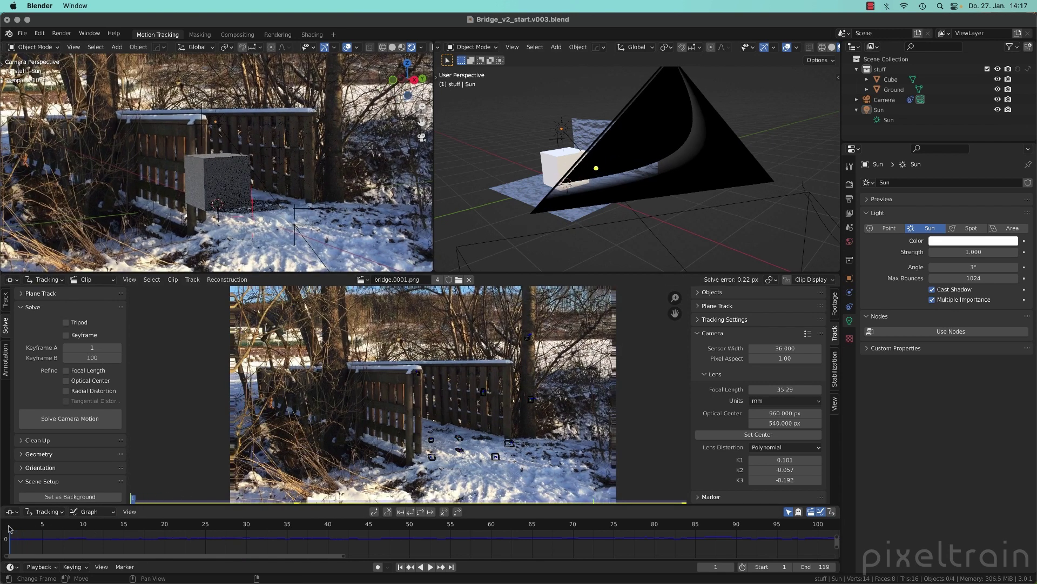
scroll(173, 162, up, 3)
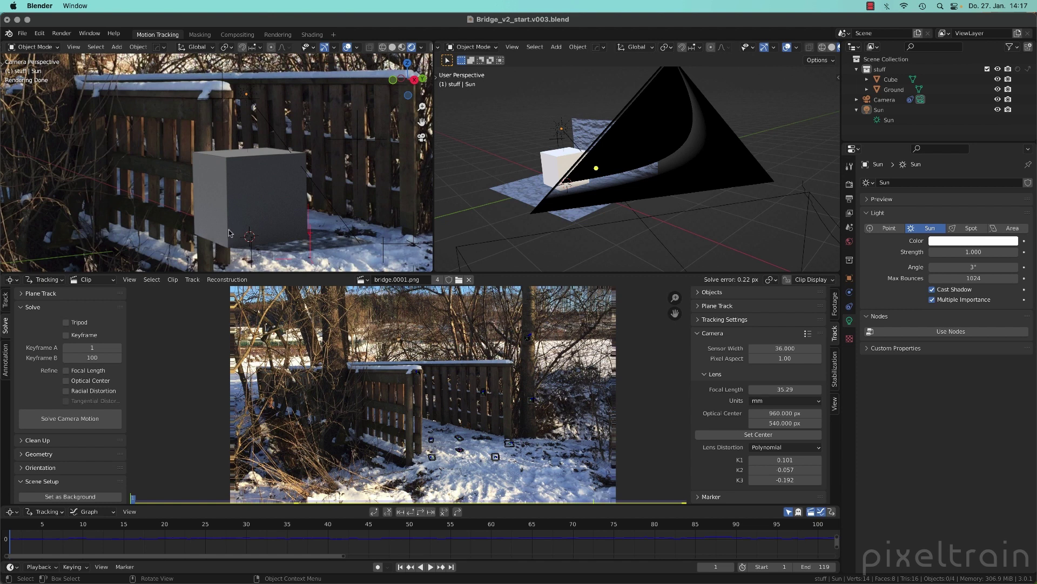
Step: Try wireframe and solid shading in the camera viewport and set it to Material Preview
key(z)
click(175, 232)
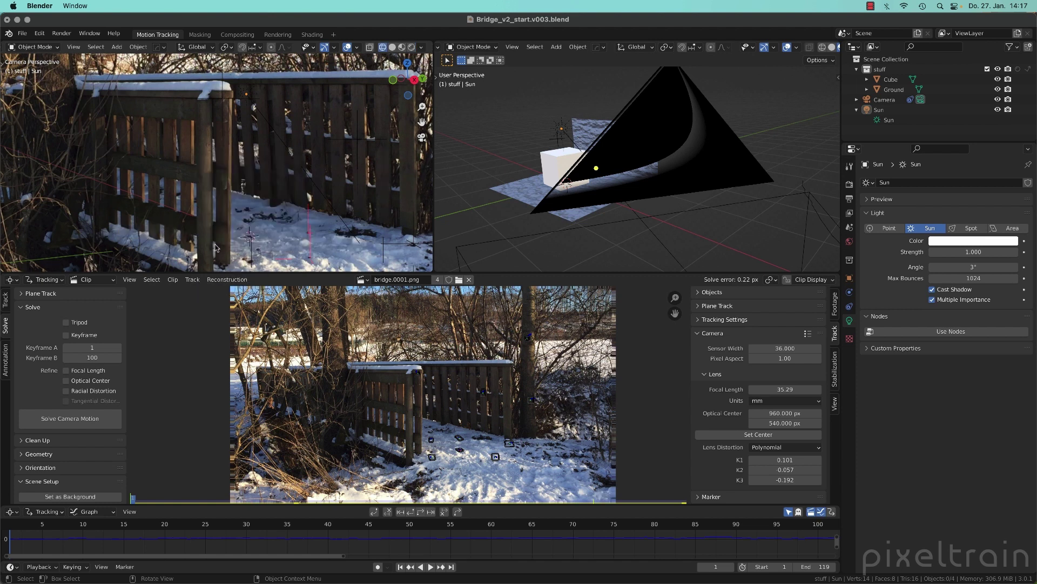
key(z)
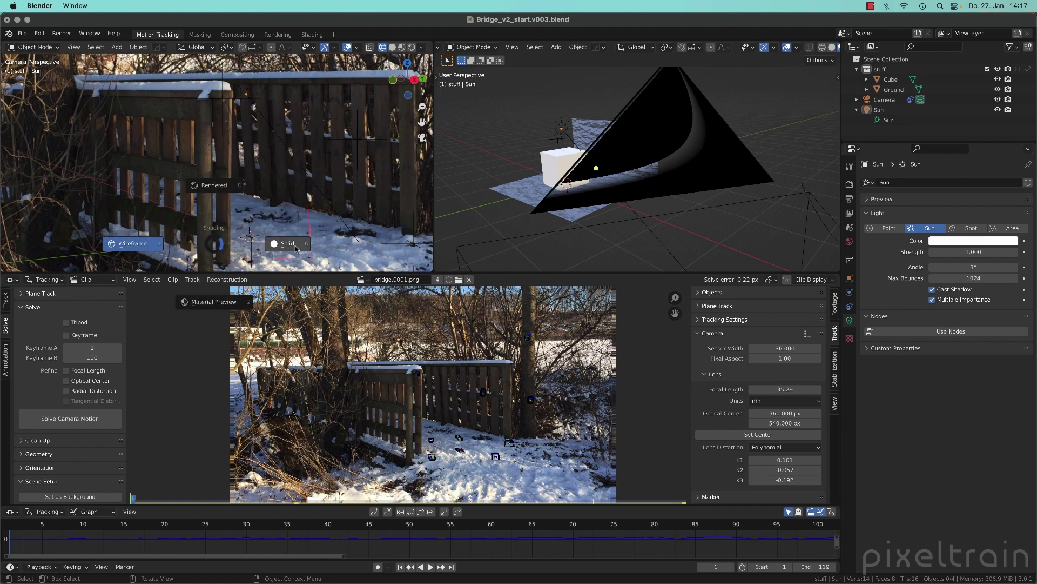
click(236, 247)
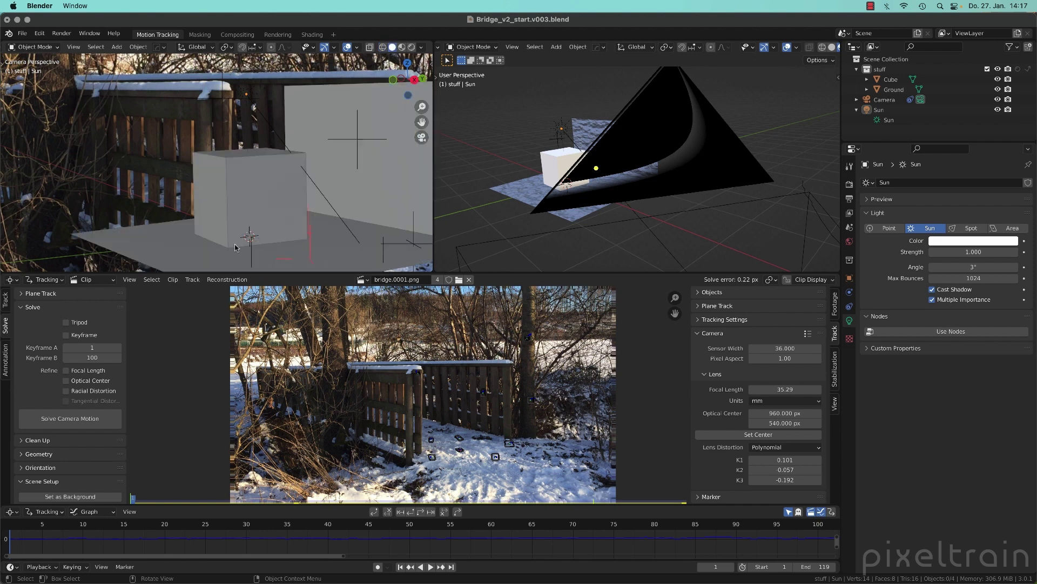
click(402, 47)
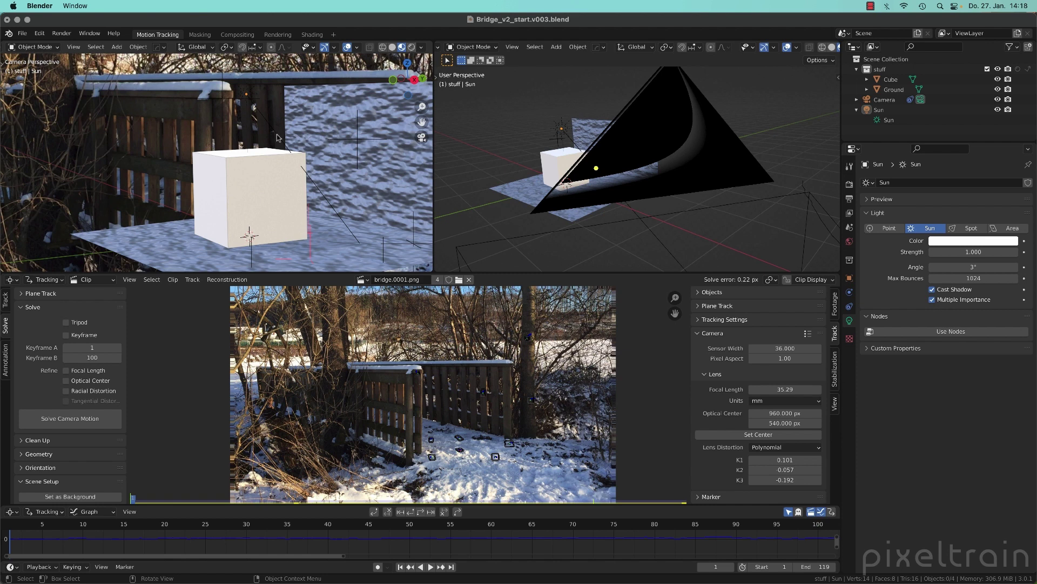
Step: Set the camera viewport to Rendered shading while looking through the scene camera
key(KP_0)
key(KP_0)
click(412, 47)
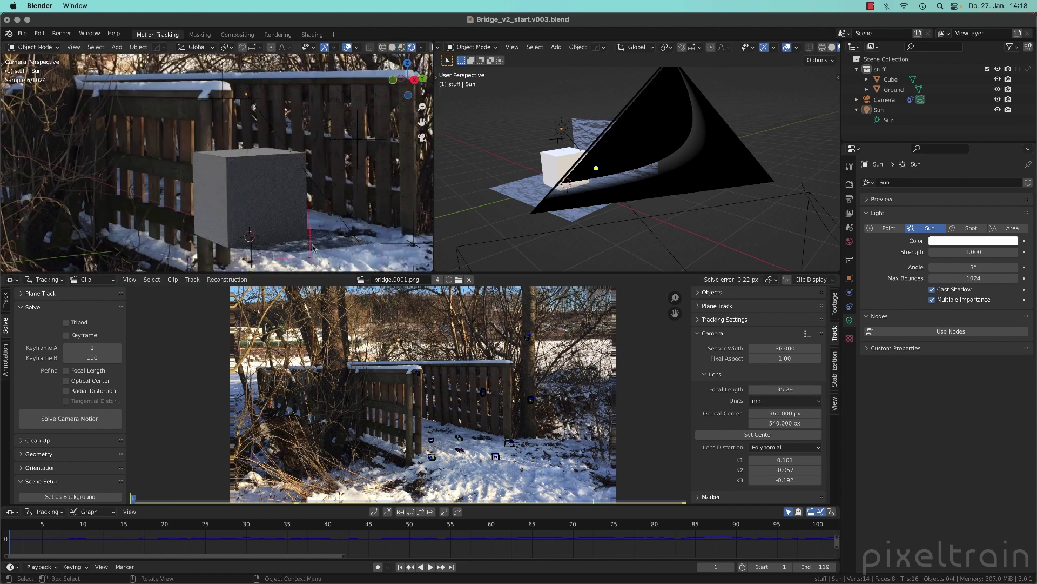
Step: Scrub through the shot to find where the front fence stops covering the cube and add a timeline marker at frame 100
drag(9, 526, 597, 524)
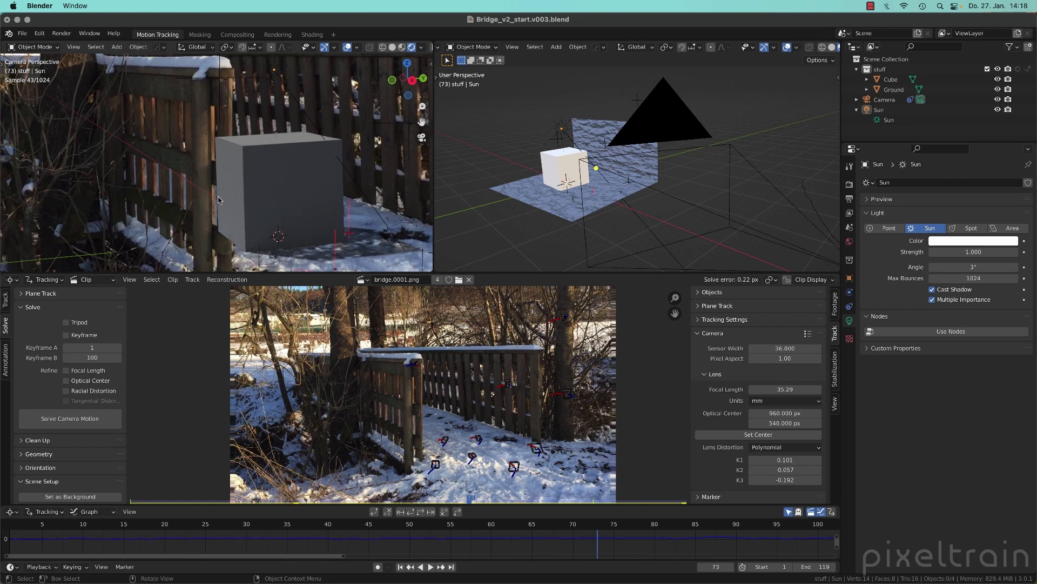
key(Right)
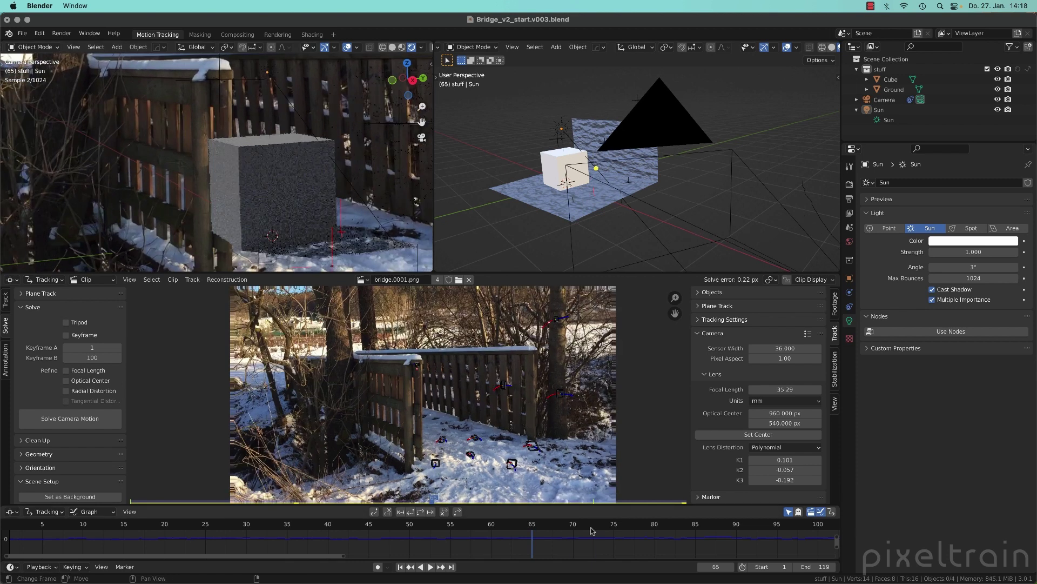
drag(649, 535, 819, 533)
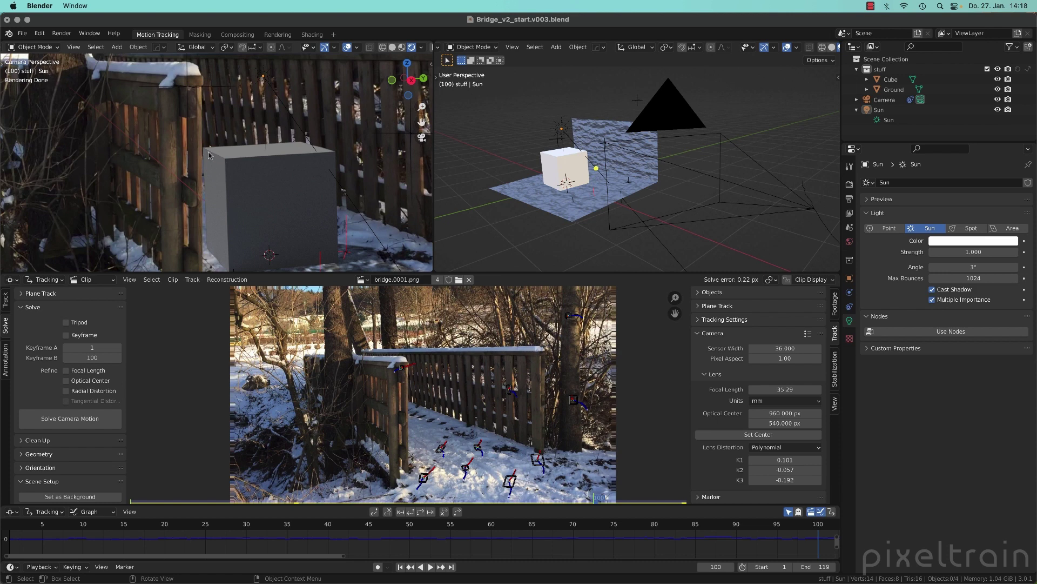
scroll(211, 168, down, 4)
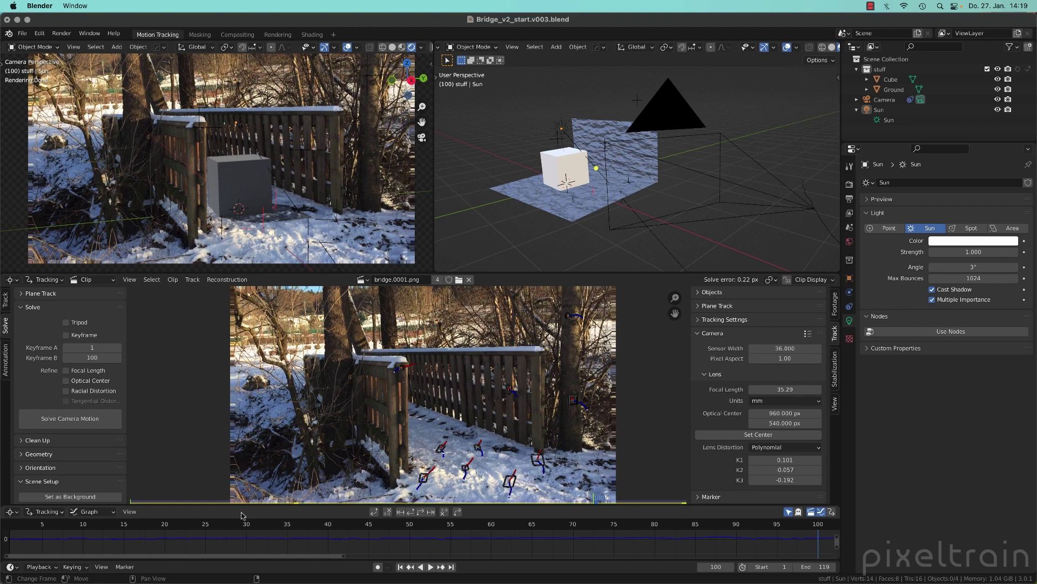
drag(105, 559, 129, 513)
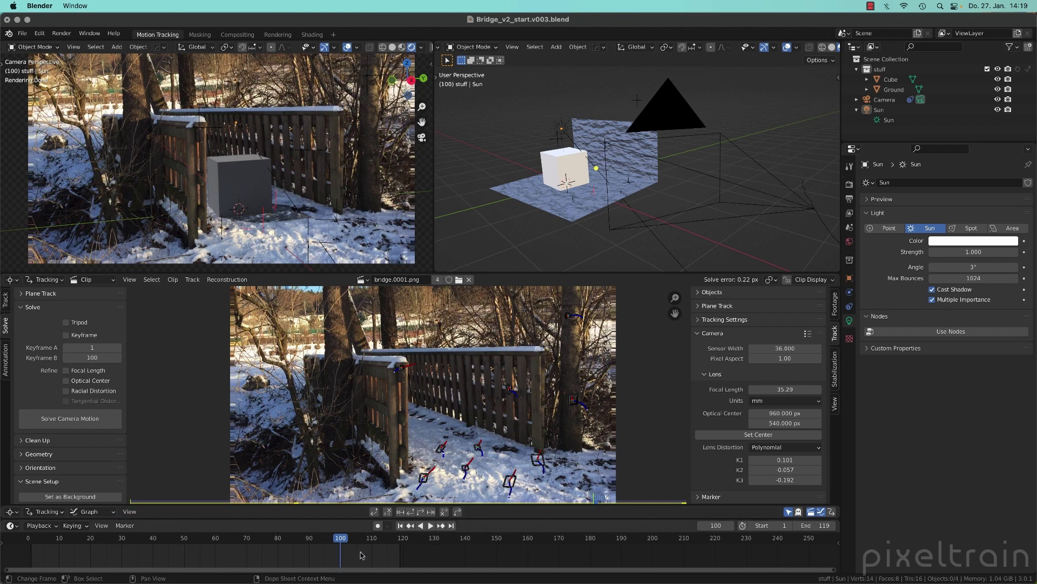
click(125, 525)
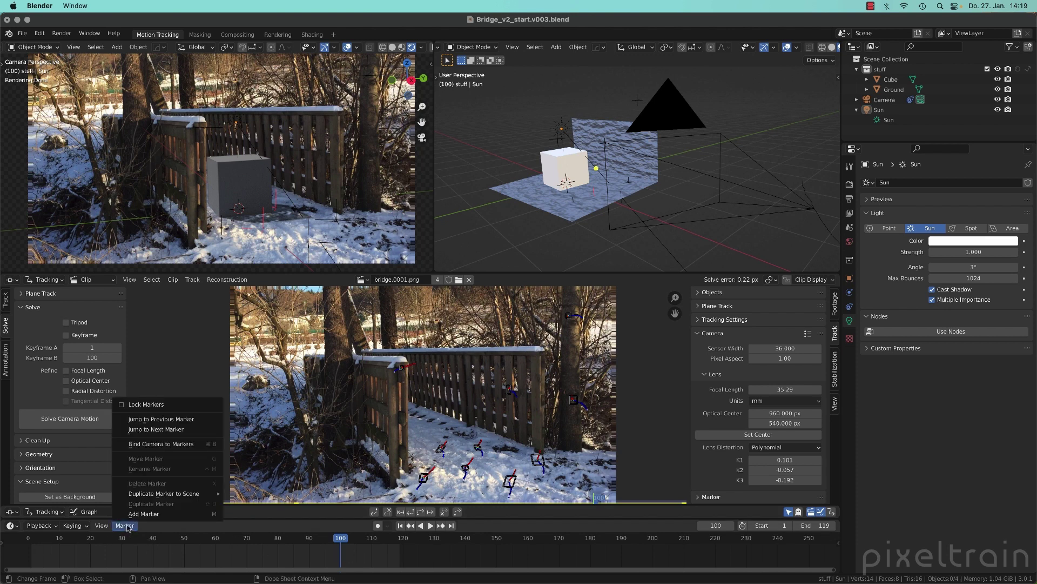
click(215, 514)
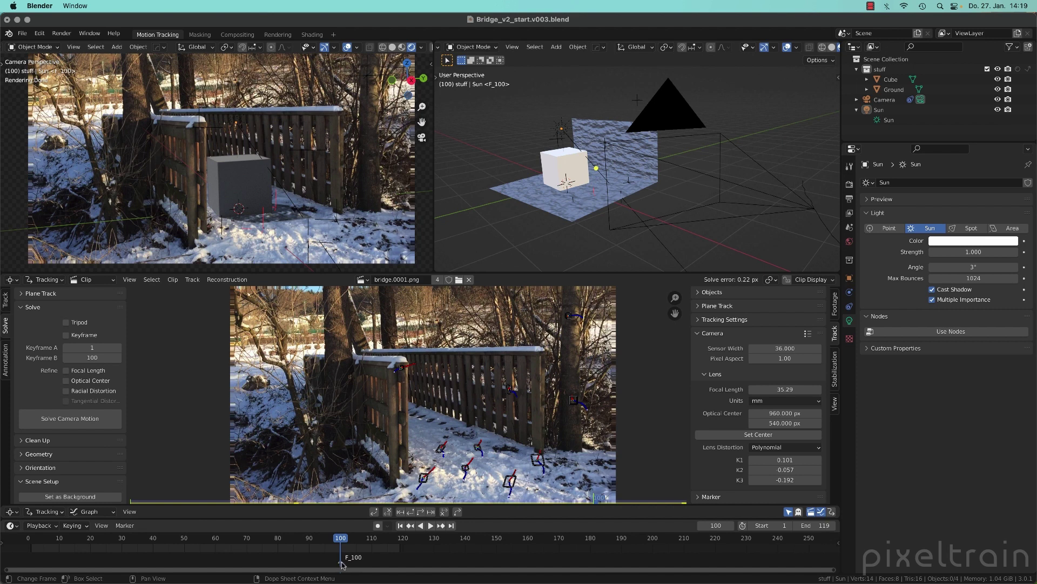
Step: Rename the marker at frame 100 to Roto_Fence_front_End and shrink the timeline area back down
click(132, 527)
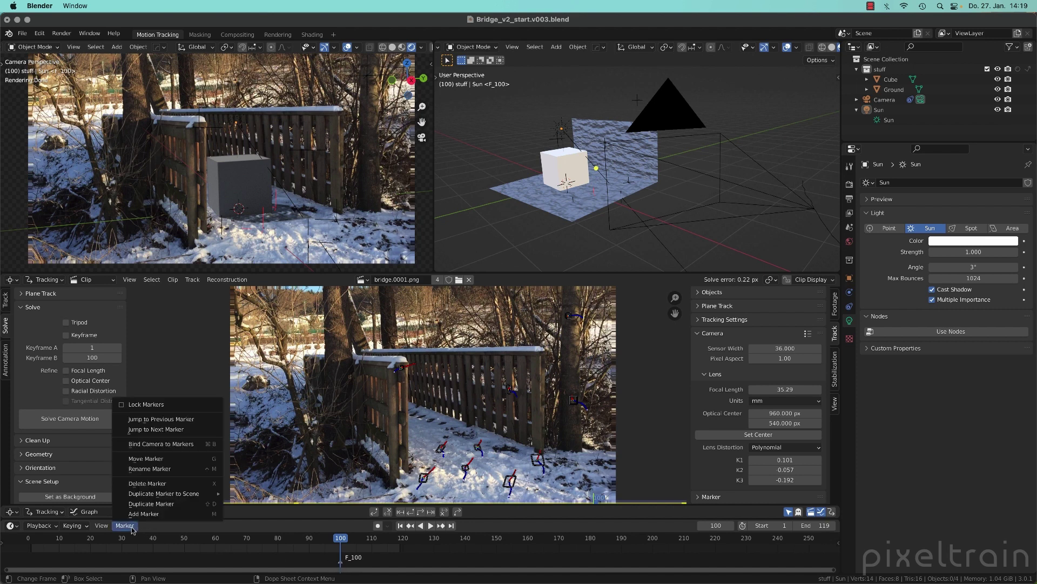
click(160, 469)
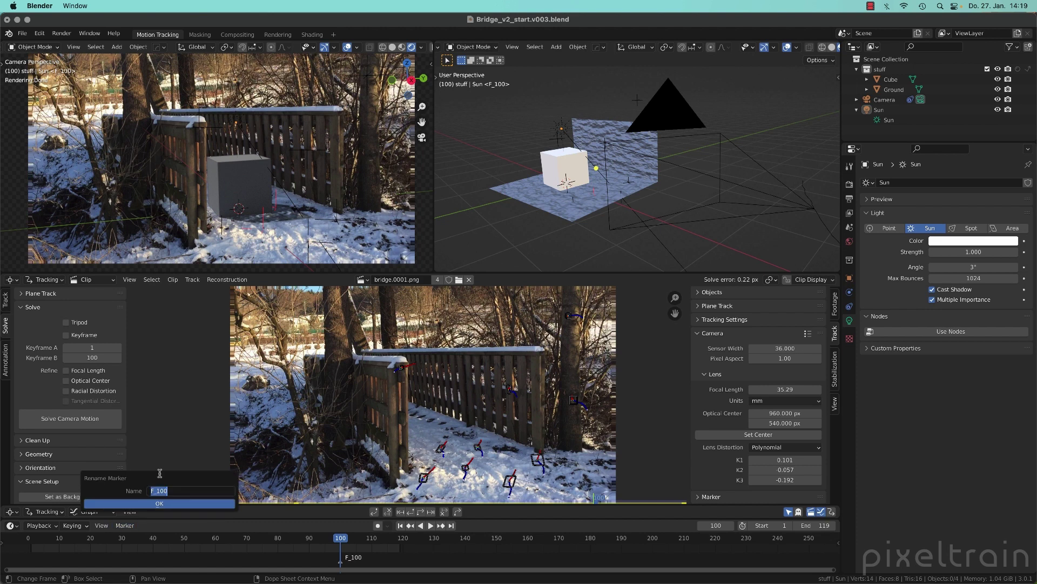
text(Roto_Fence )
text(front_End)
click(145, 504)
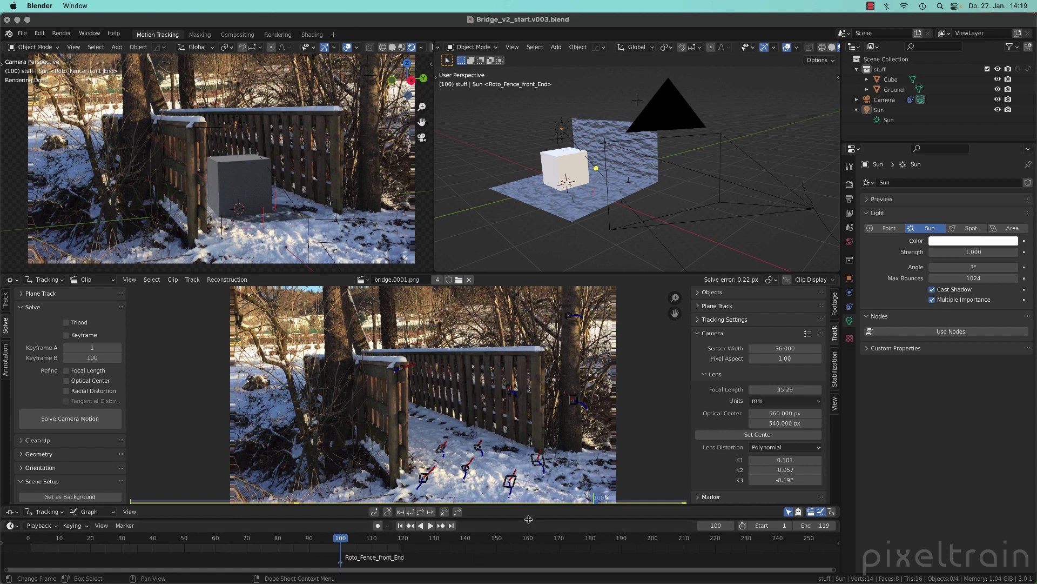
drag(528, 519, 529, 559)
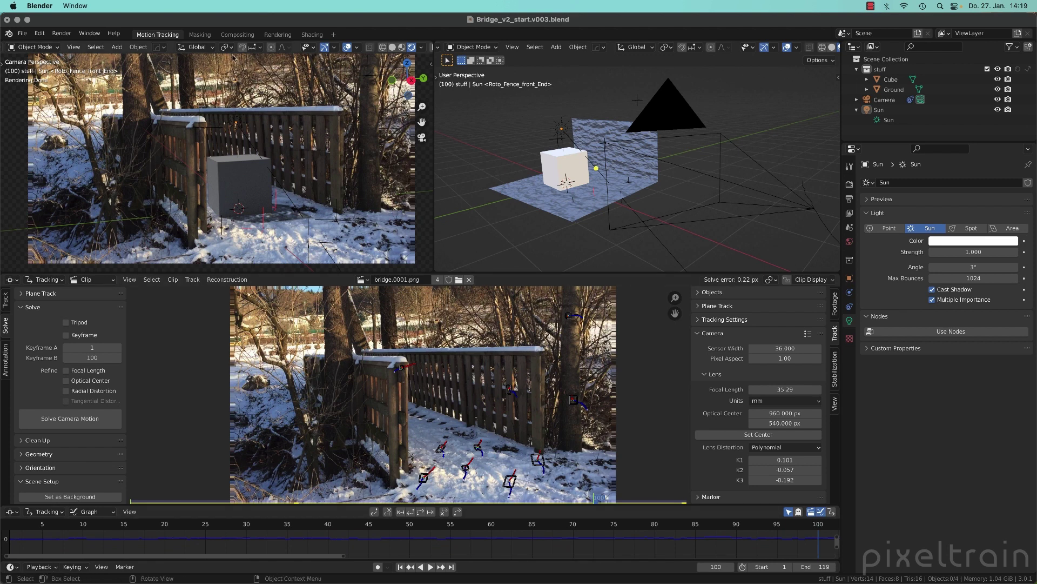
Step: Switch to the Masking workspace and inspect the clip's right edge while scrubbing and playing it, stopping at frame 44
click(201, 35)
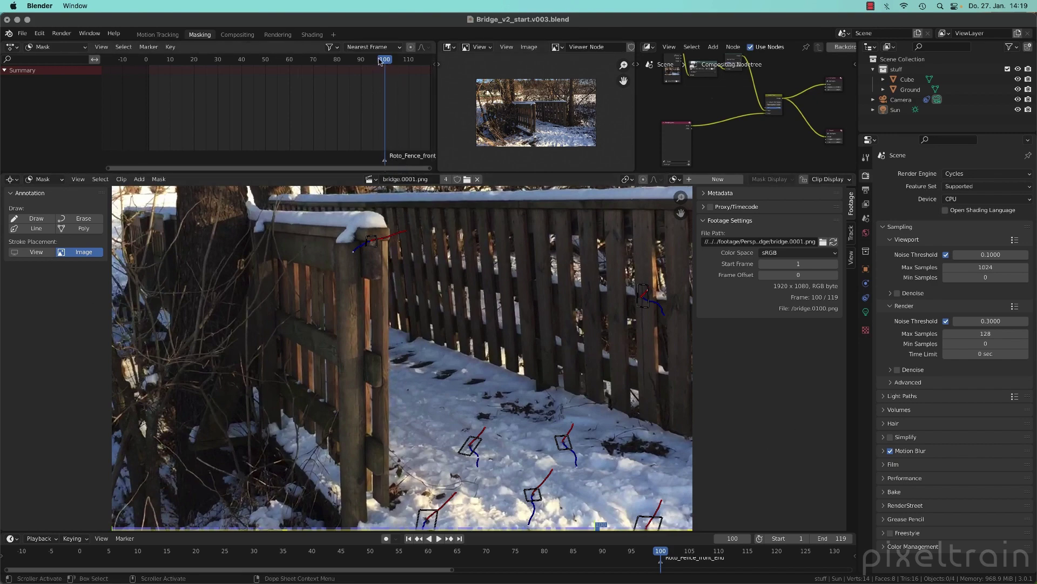
drag(373, 61, 228, 79)
scroll(407, 351, down, 3)
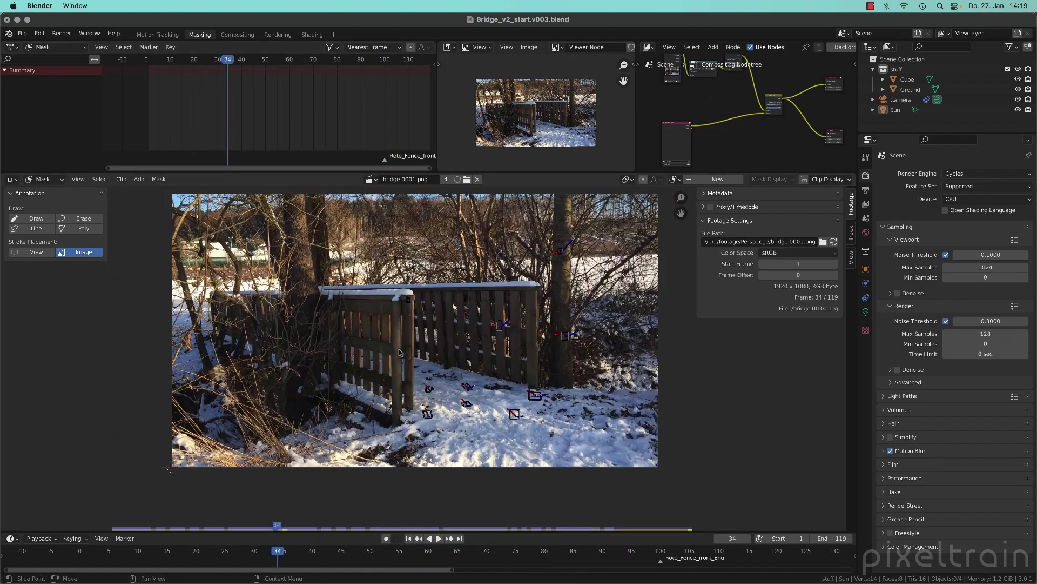
middle_drag(451, 316, 341, 332)
scroll(544, 254, up, 2)
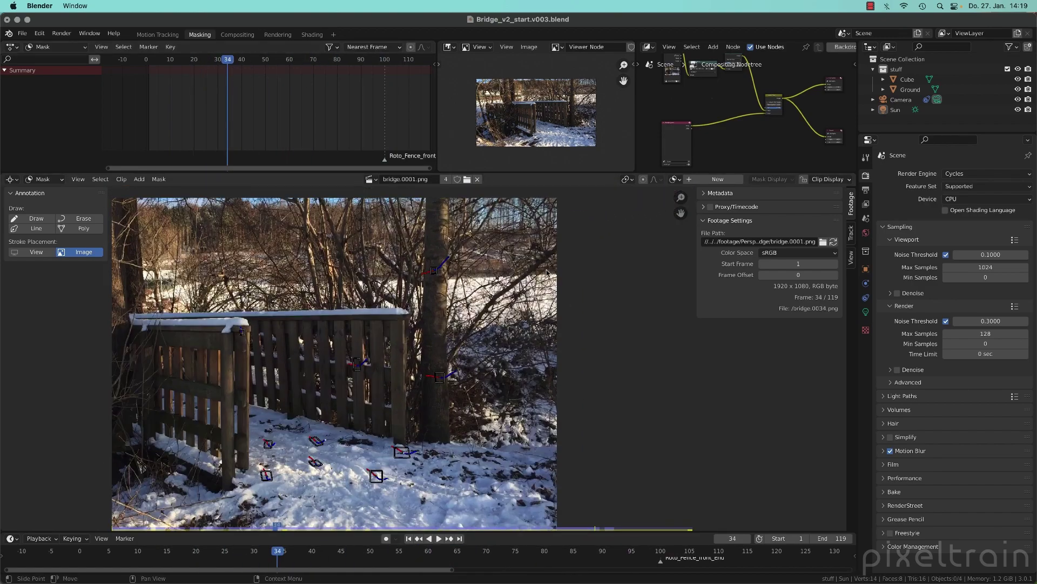
middle_drag(552, 253, 558, 300)
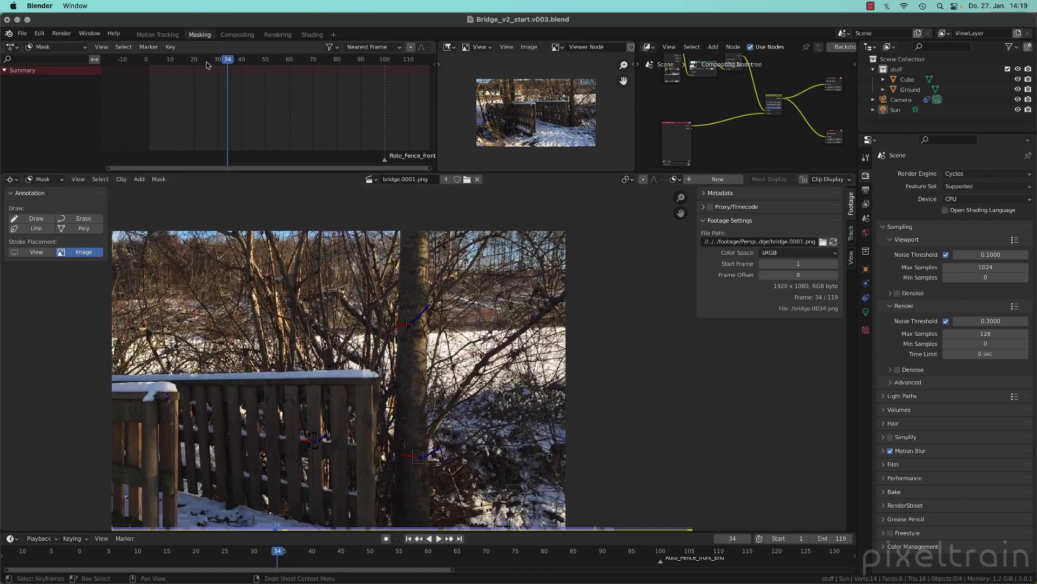
key(space)
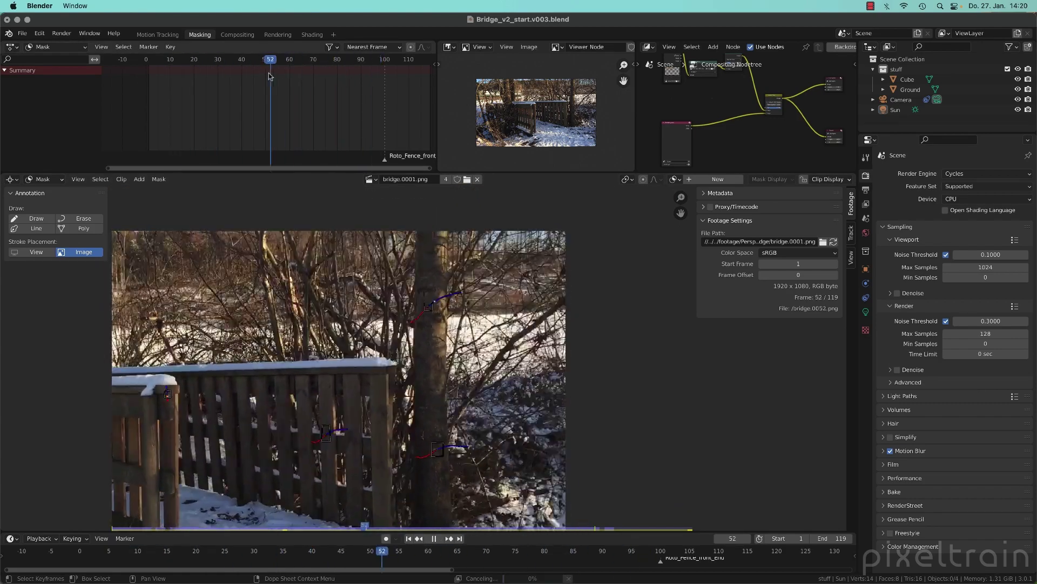
key(space)
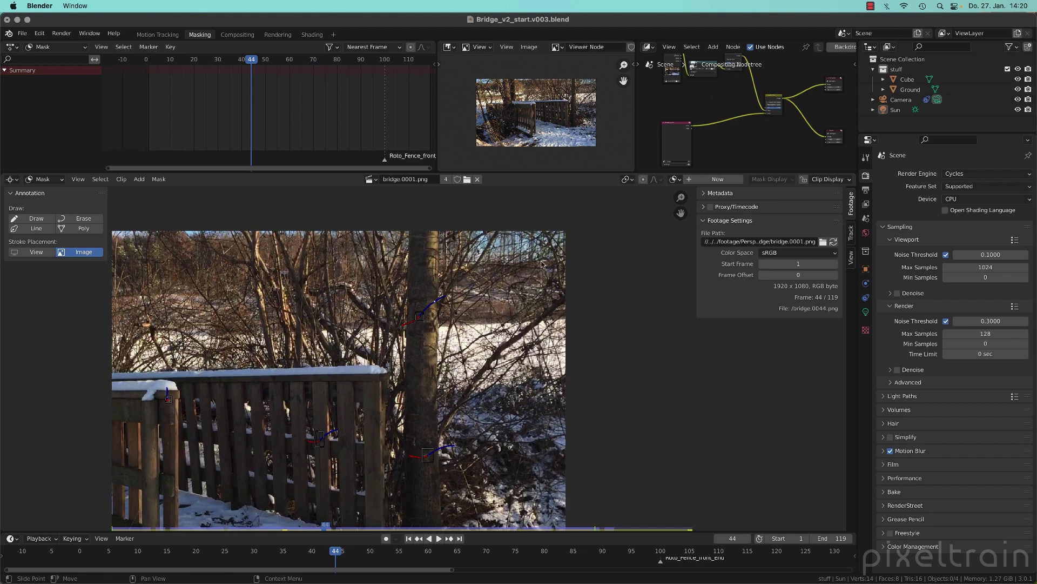
Step: Enable Render Undistorted in the clip display and frame the front bridge railing
click(846, 181)
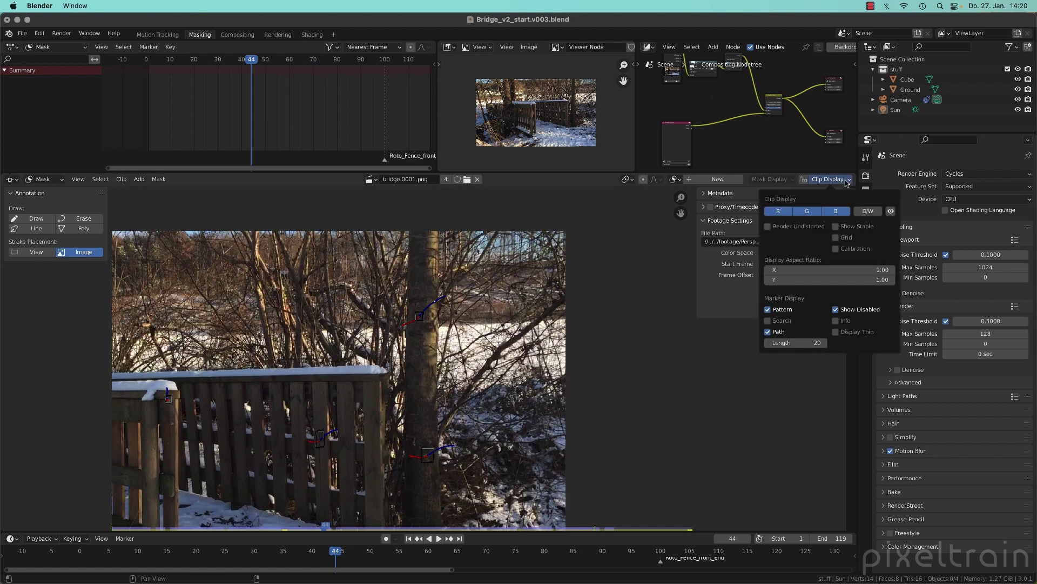
click(767, 227)
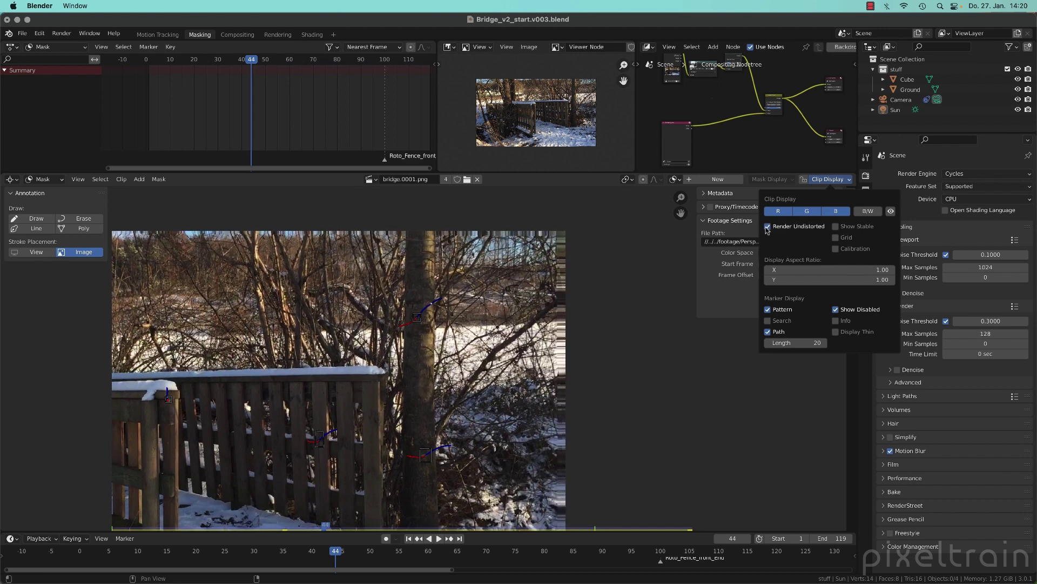
middle_drag(606, 341, 671, 274)
middle_drag(469, 402, 464, 314)
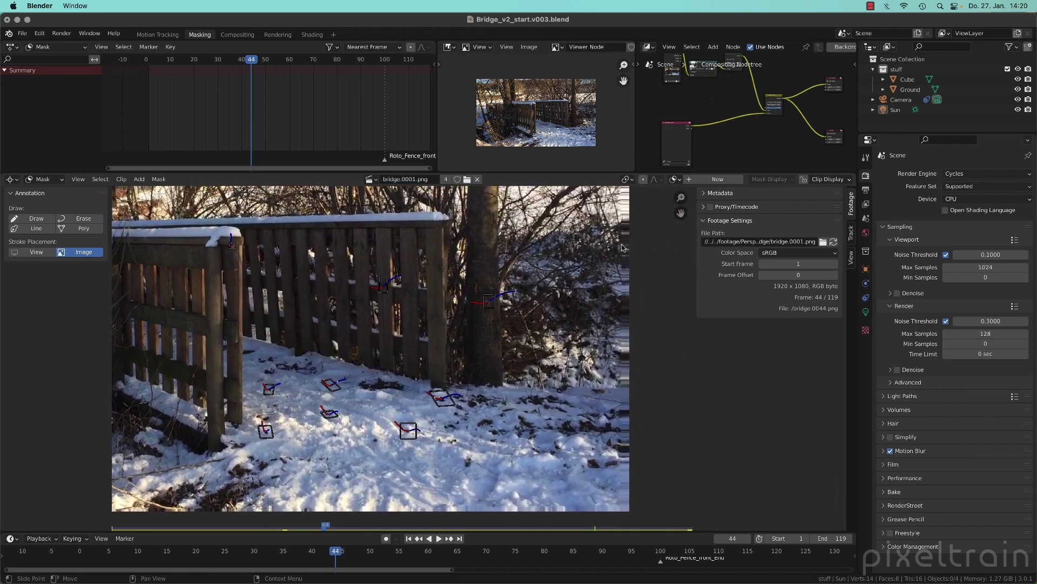
middle_drag(240, 307, 426, 304)
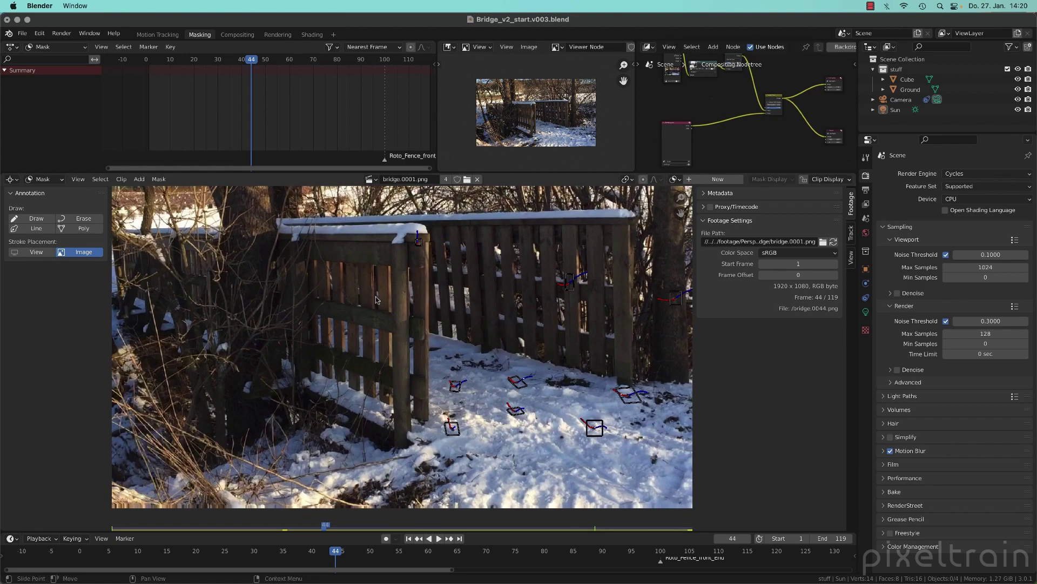
Step: Review the railing's movement from the start of the clip and stop at frame 60 with the front posts enlarged
click(150, 59)
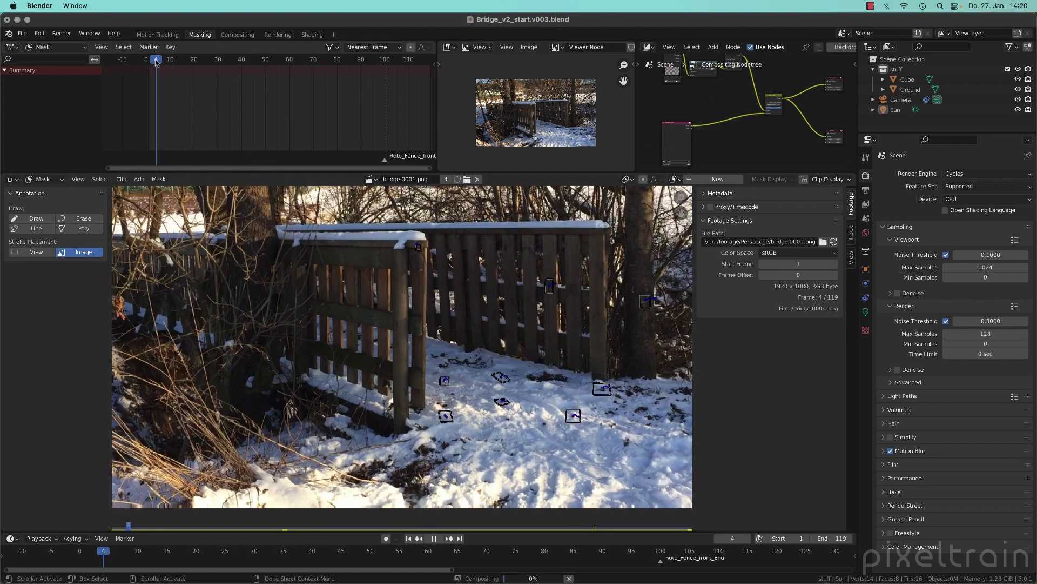
key(space)
drag(149, 64, 290, 61)
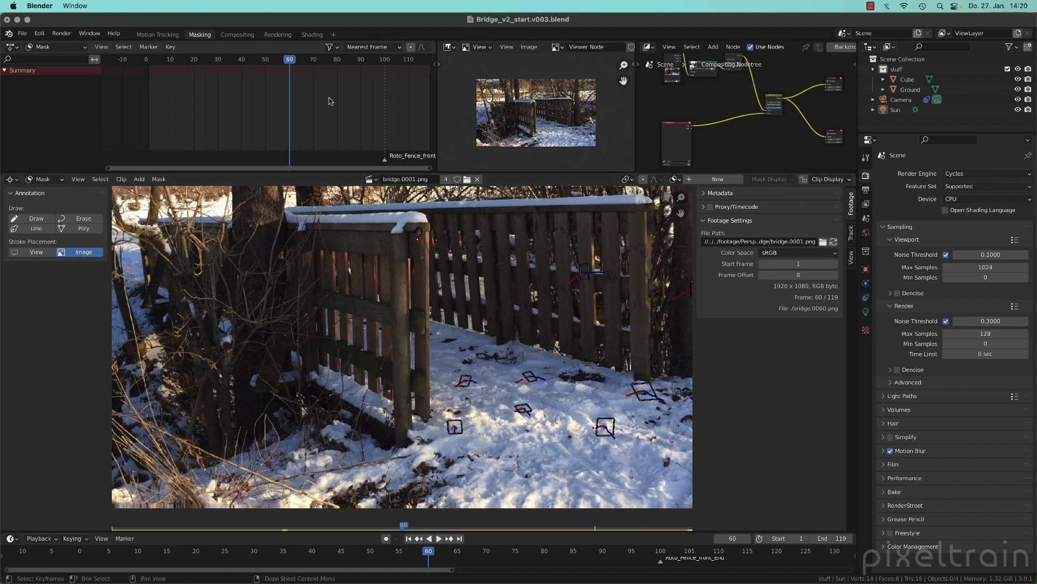
mouse_move(290, 60)
mouse_down()
mouse_move(259, 62)
mouse_move(382, 66)
mouse_move(263, 62)
mouse_move(289, 61)
mouse_up()
scroll(393, 296, up, 1)
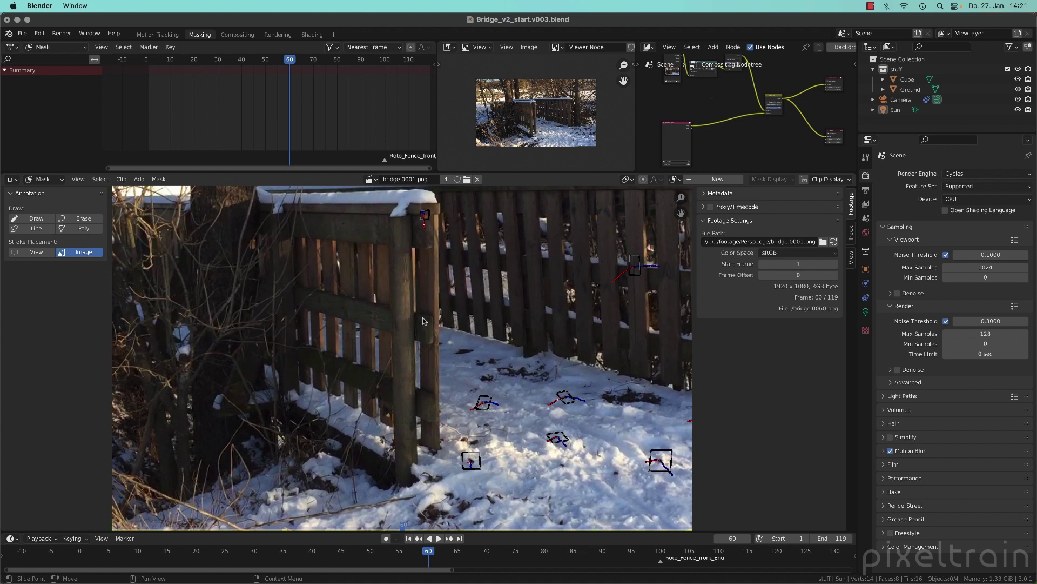
Step: Add a square mask spline to the bridge clip at frame 60
key(shift+a)
key(shift+a)
click(139, 200)
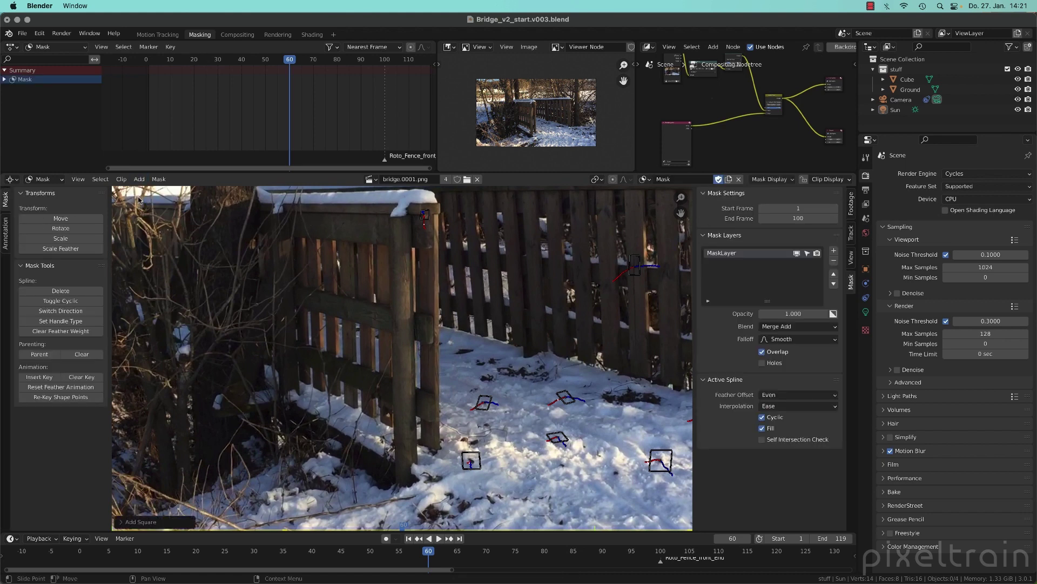
Step: Move the whole square mask from the image's lower-left corner onto the end posts of the front railing
scroll(386, 472, down, 4)
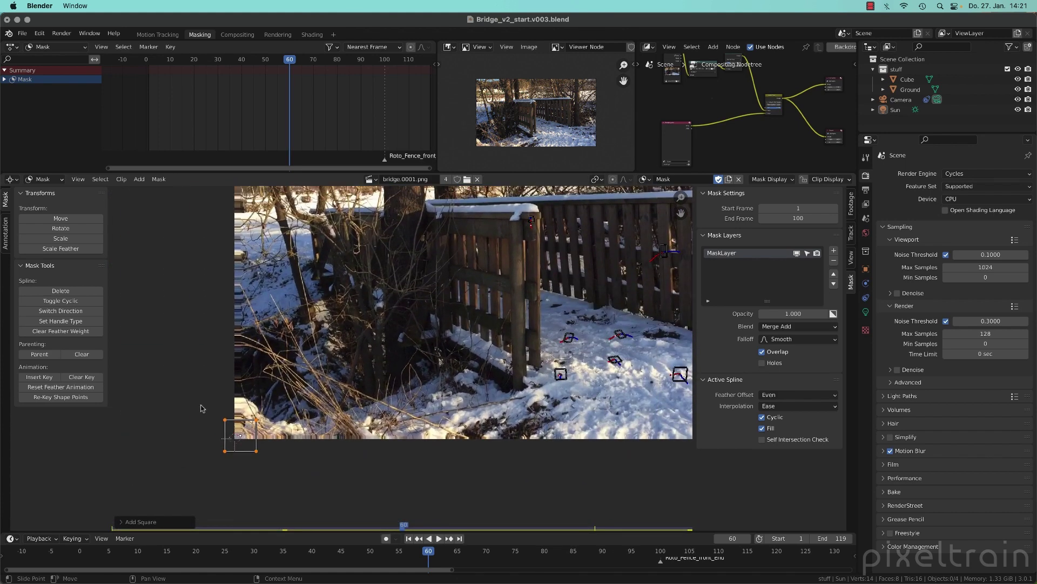
key(alt+a)
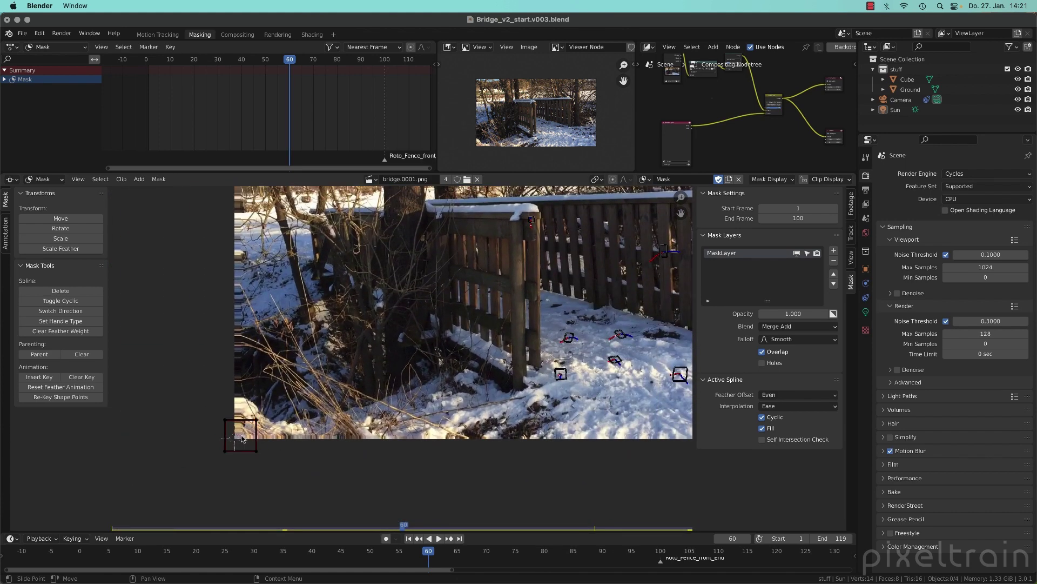
click(237, 436)
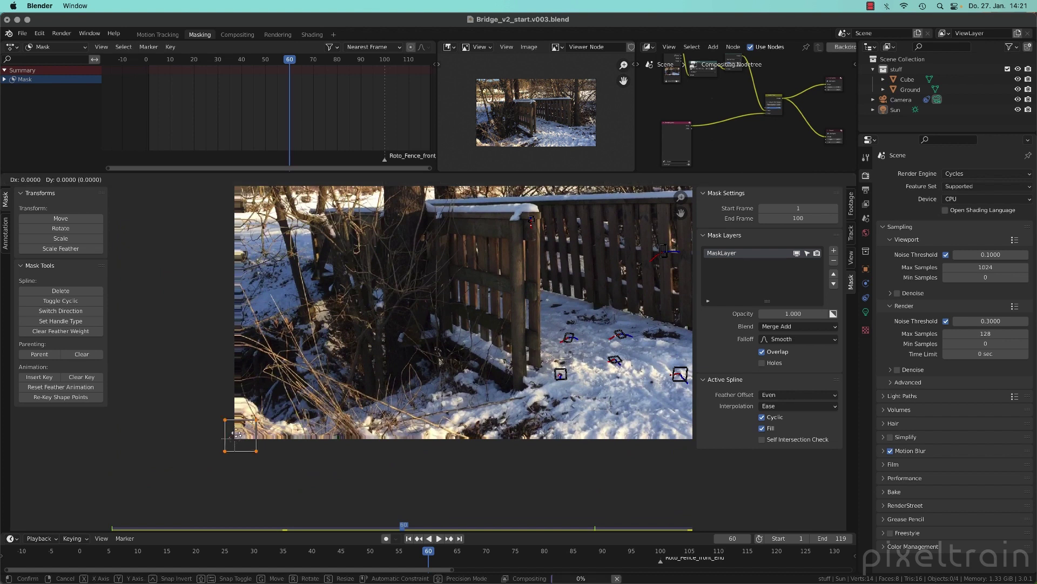
key(g)
click(544, 253)
scroll(563, 254, up, 4)
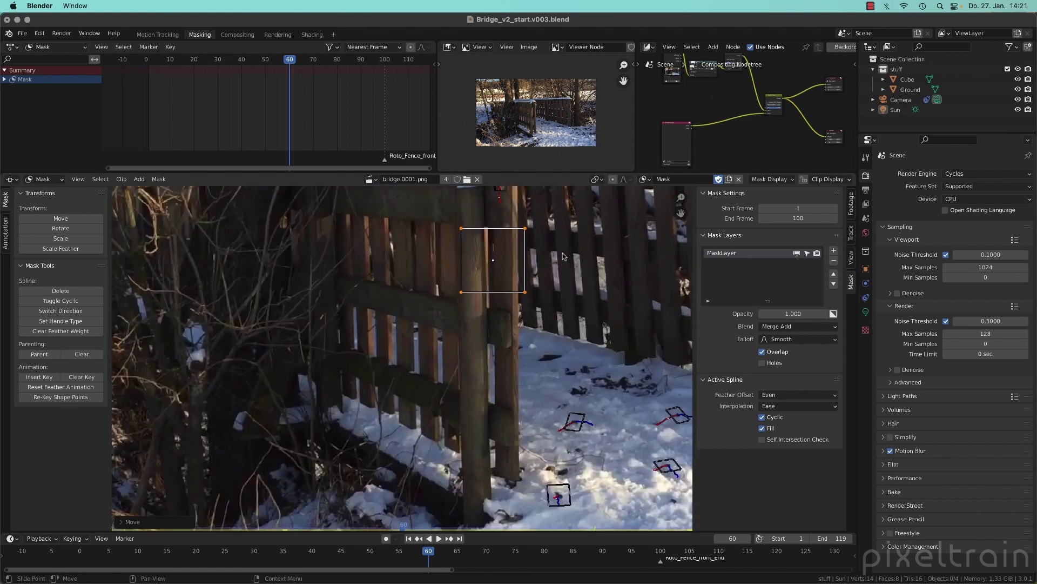
middle_drag(562, 258, 559, 332)
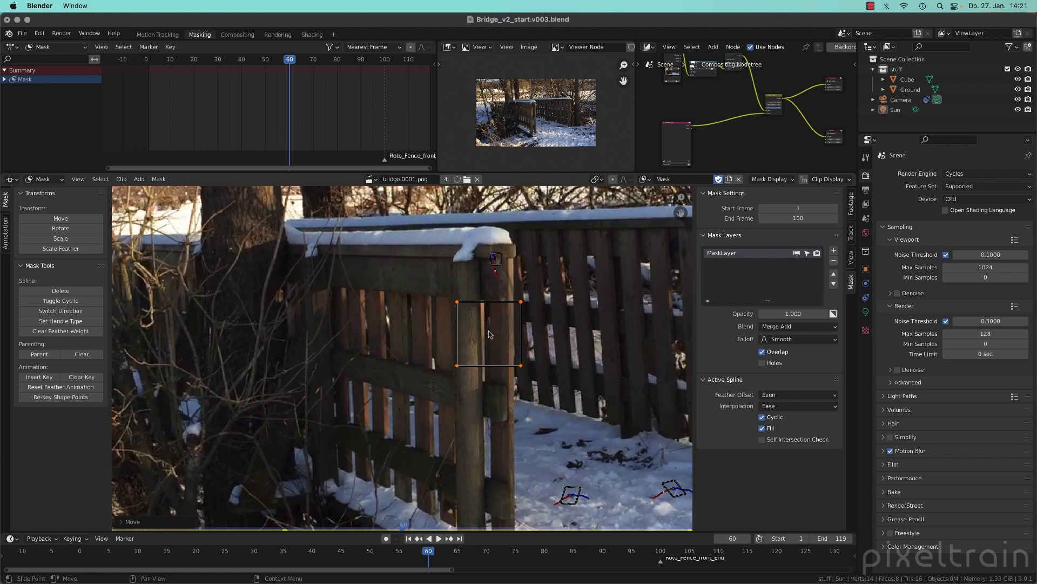
Step: Stretch the square mask's four corner points to the upper and lower ends of the front railing's end posts
click(458, 302)
drag(458, 302, 449, 262)
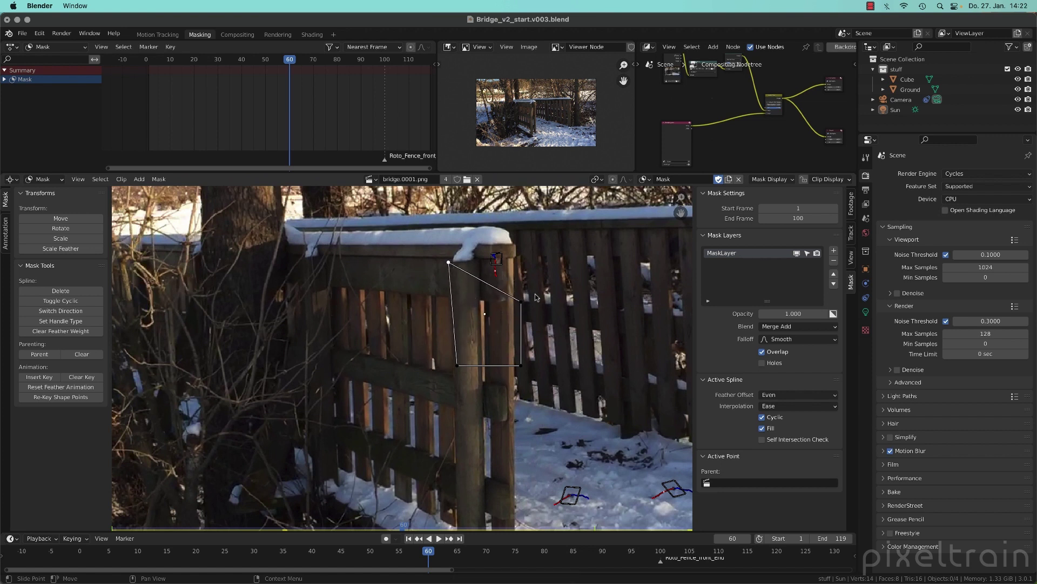
drag(521, 304, 512, 260)
middle_drag(532, 400, 527, 273)
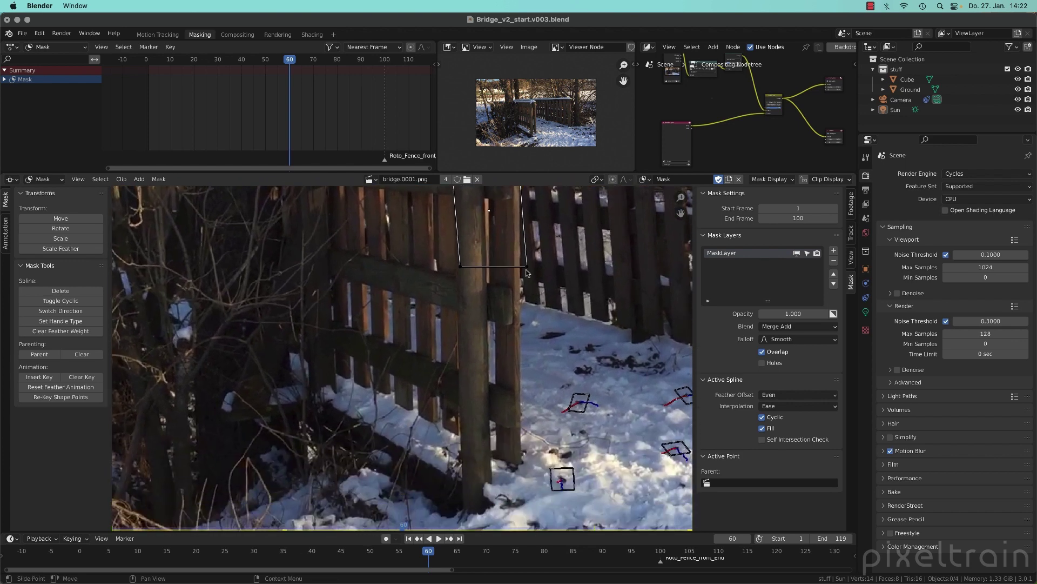
drag(527, 273, 522, 466)
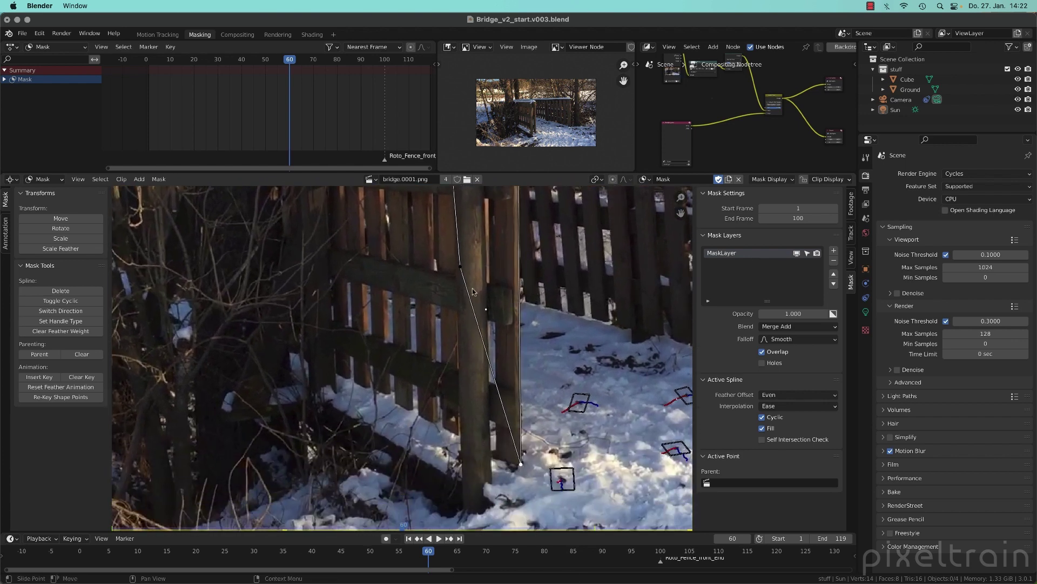
drag(461, 266, 457, 437)
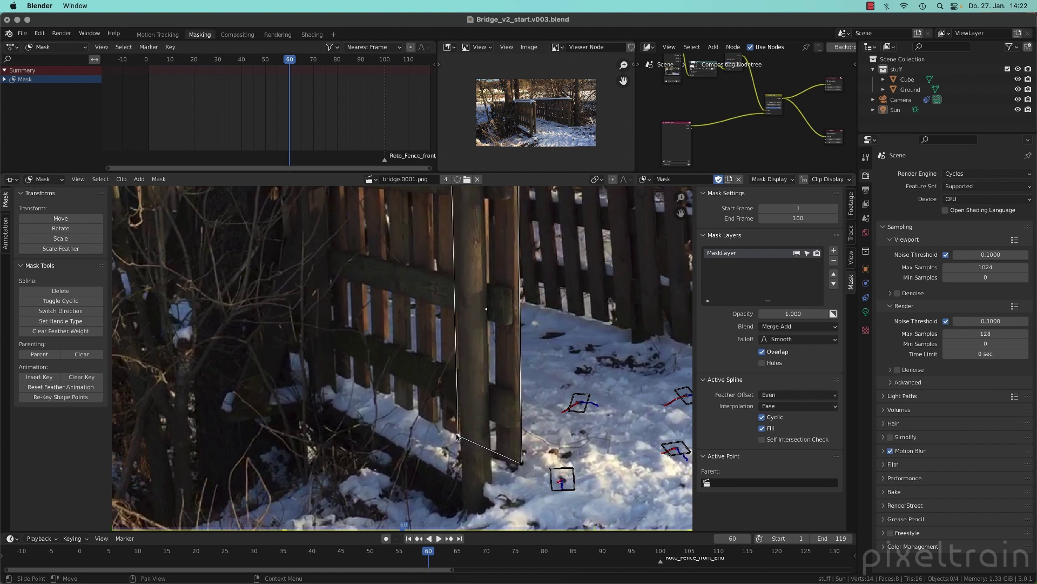
Step: Refine the mask's upper-left and lower-left corner points at frame 60 so its left edge runs beside the railing's round end post
middle_drag(466, 429, 491, 571)
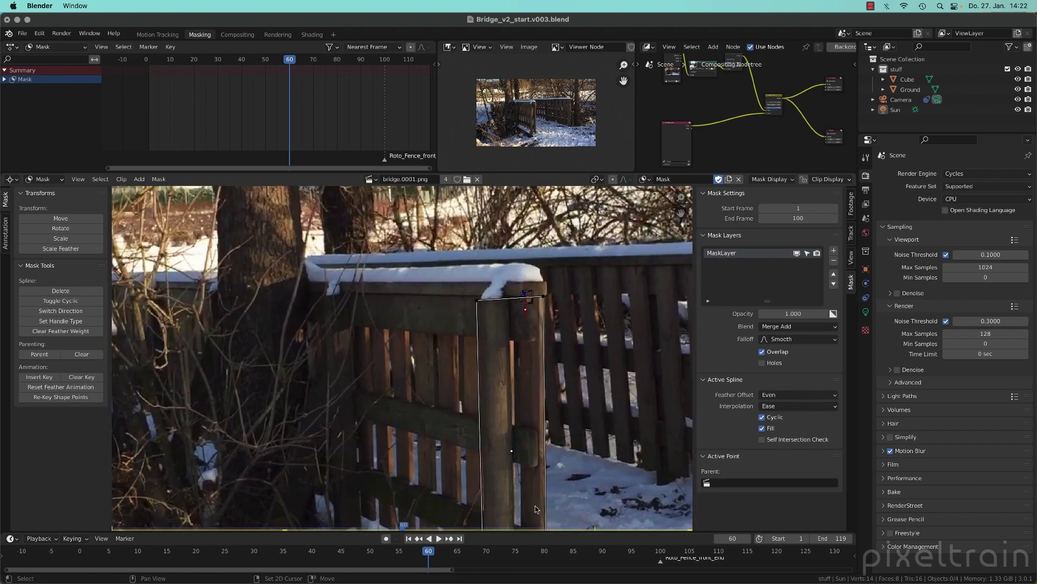
scroll(519, 323, up, 1)
drag(466, 298, 464, 293)
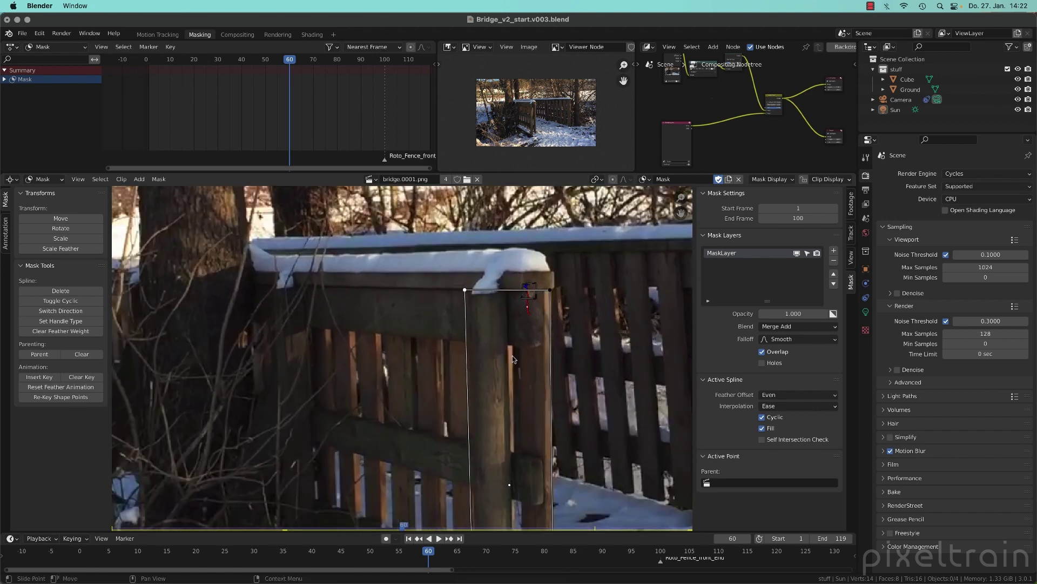
scroll(515, 359, down, 5)
middle_drag(554, 402, 578, 340)
scroll(577, 338, up, 2)
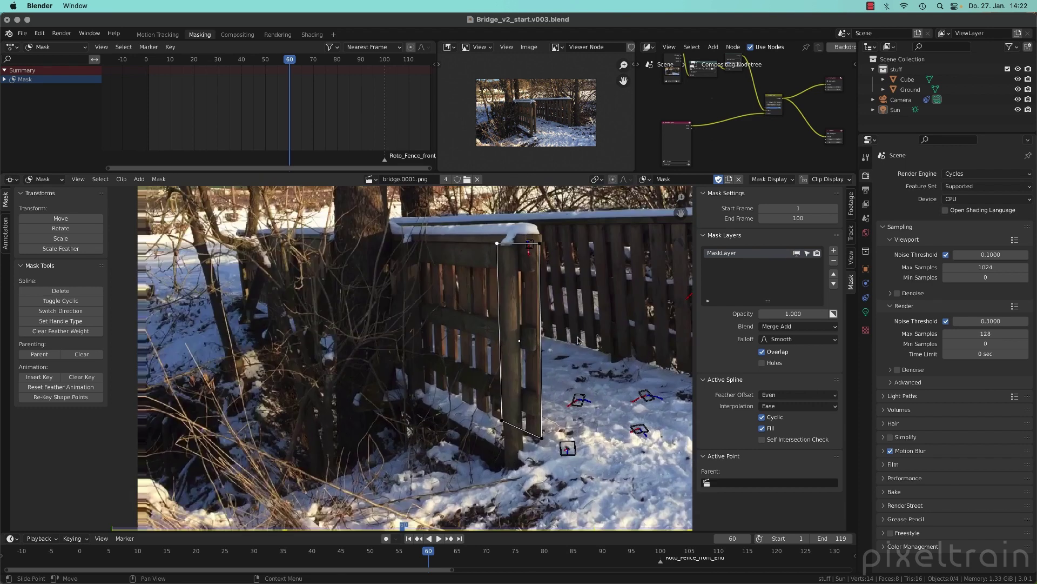
scroll(502, 405, up, 2)
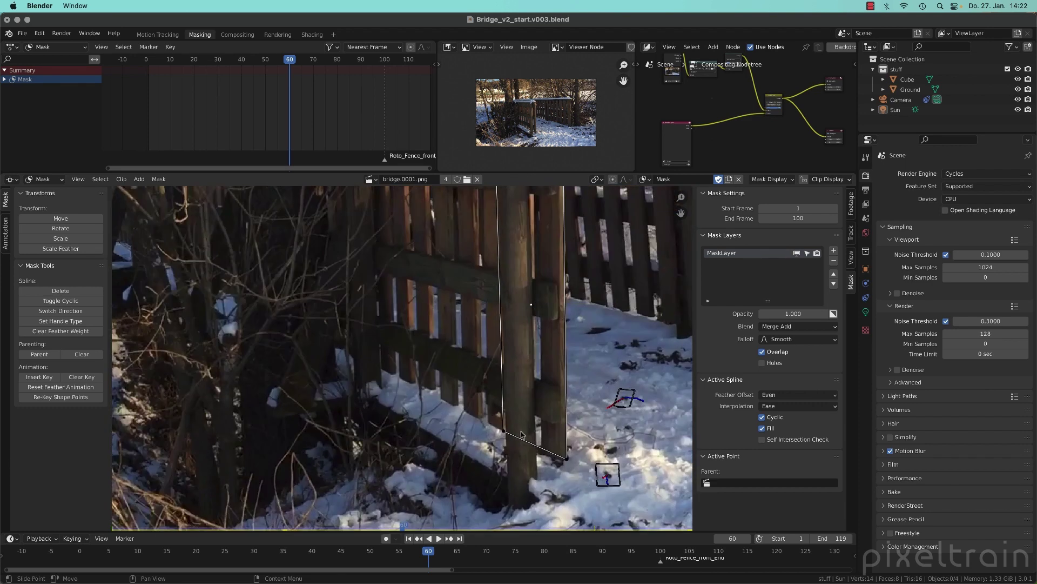
drag(503, 434, 486, 425)
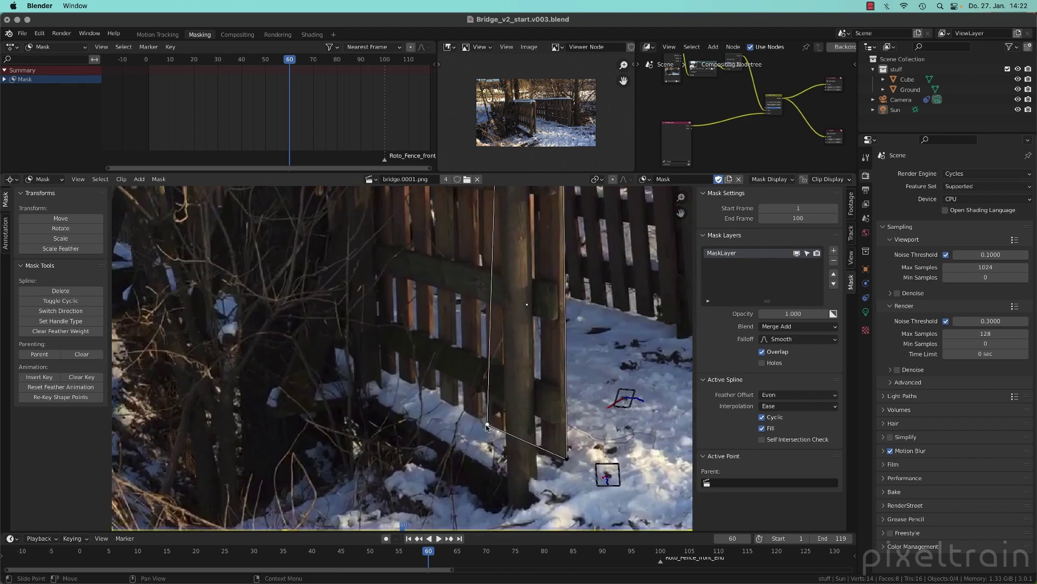
middle_drag(527, 320, 542, 458)
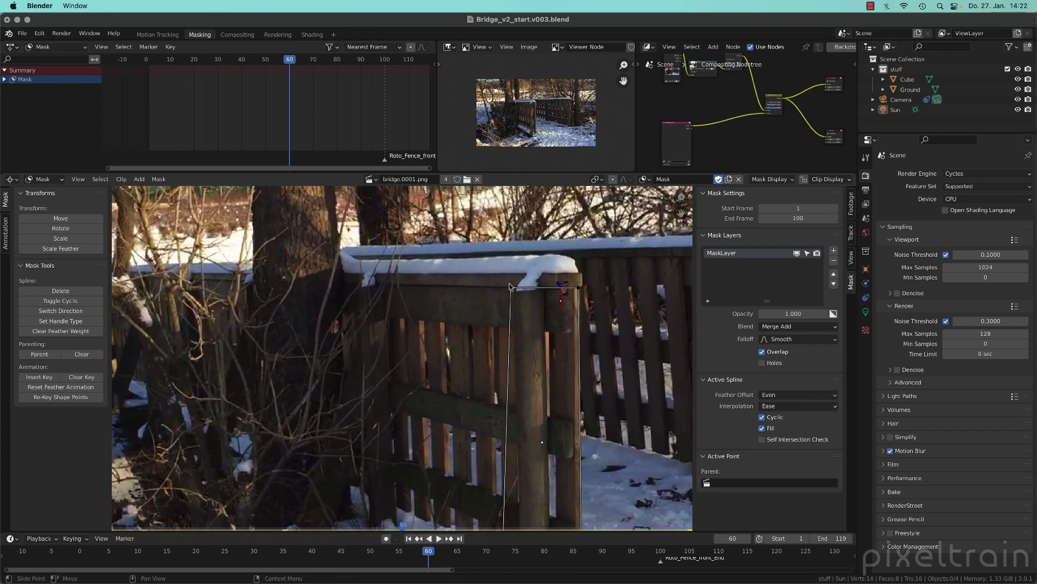
mouse_move(509, 285)
mouse_down()
mouse_move(490, 287)
mouse_move(500, 289)
mouse_up()
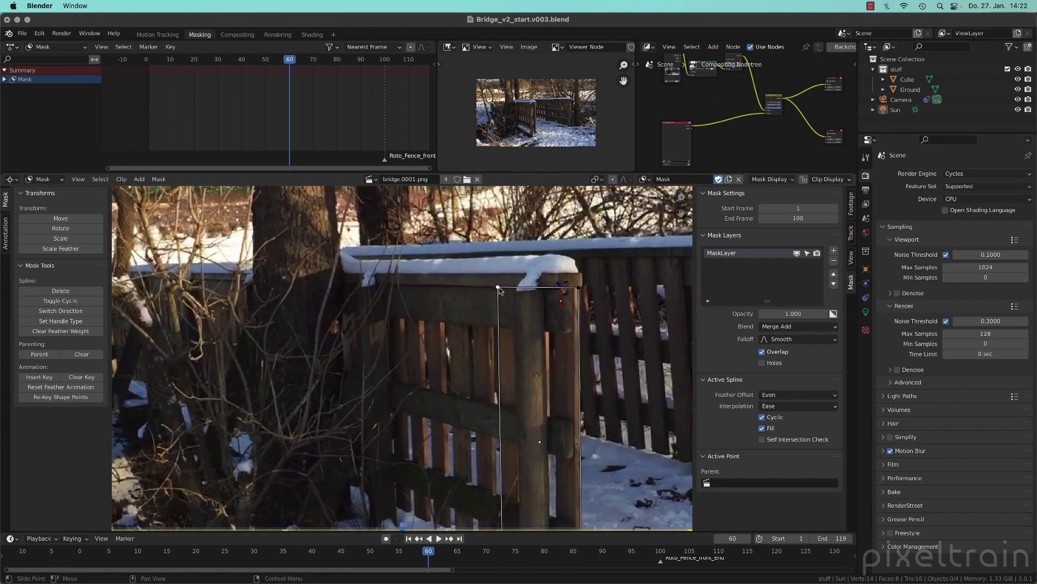
scroll(457, 259, down, 2)
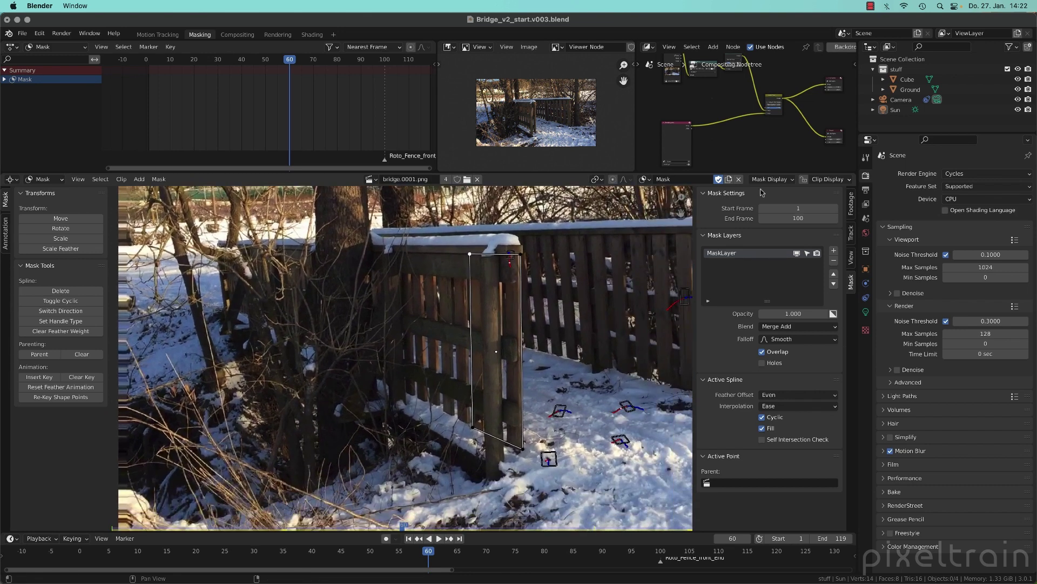
Step: Rename the mask to Fence_Front and its mask layer to BG
click(679, 178)
text(Fence_Front)
key(Return)
double_click(722, 255)
text(BG)
key(Return)
Step: Turn on automatic keyframing and clear the selection of the mask points
scroll(545, 393, up, 1)
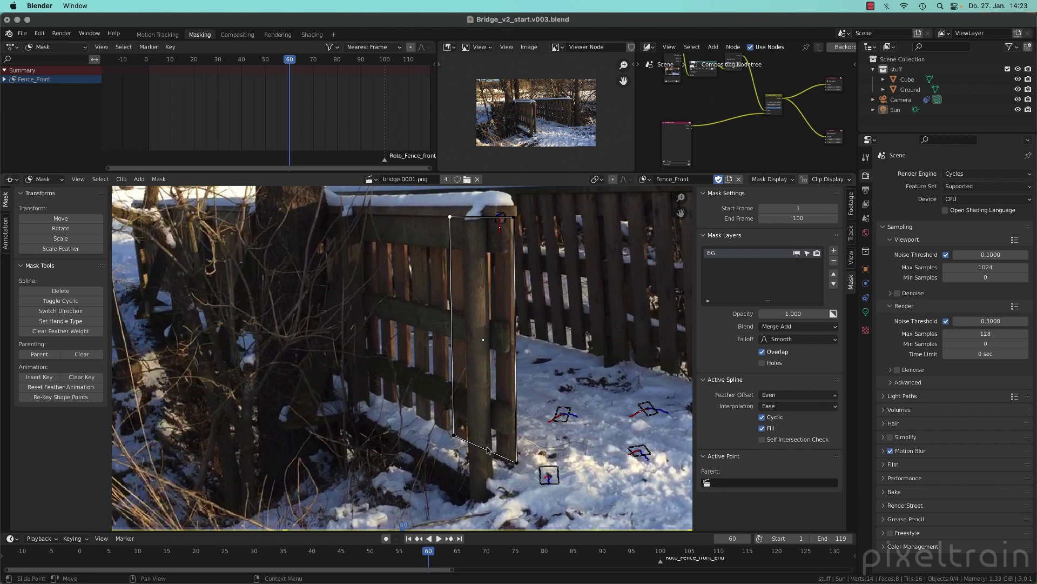
click(487, 450)
click(386, 538)
click(585, 281)
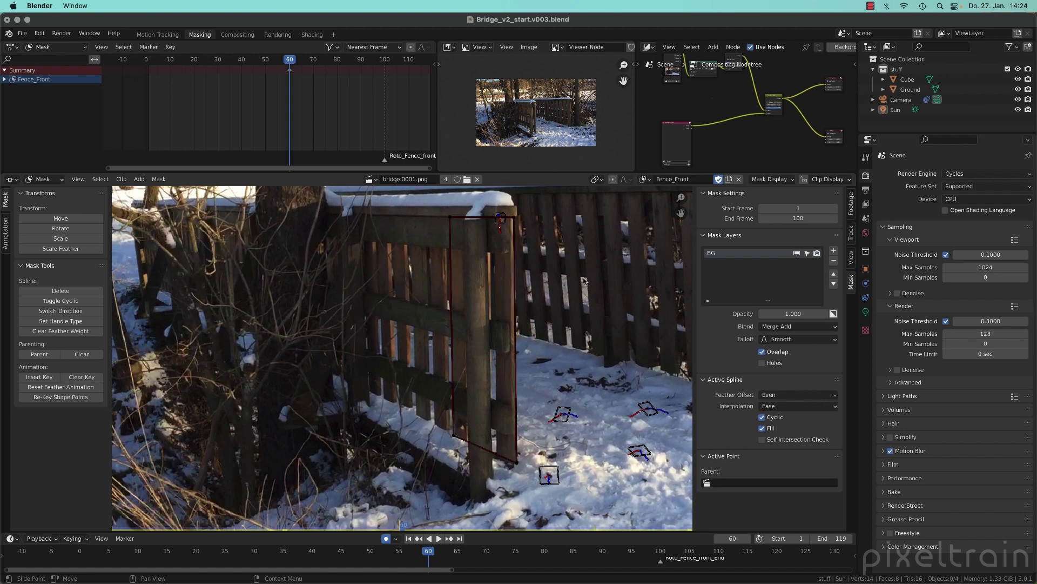
Step: Switch the tracking markers' path and pattern display off and back on in the clip view
middle_drag(583, 445, 404, 364)
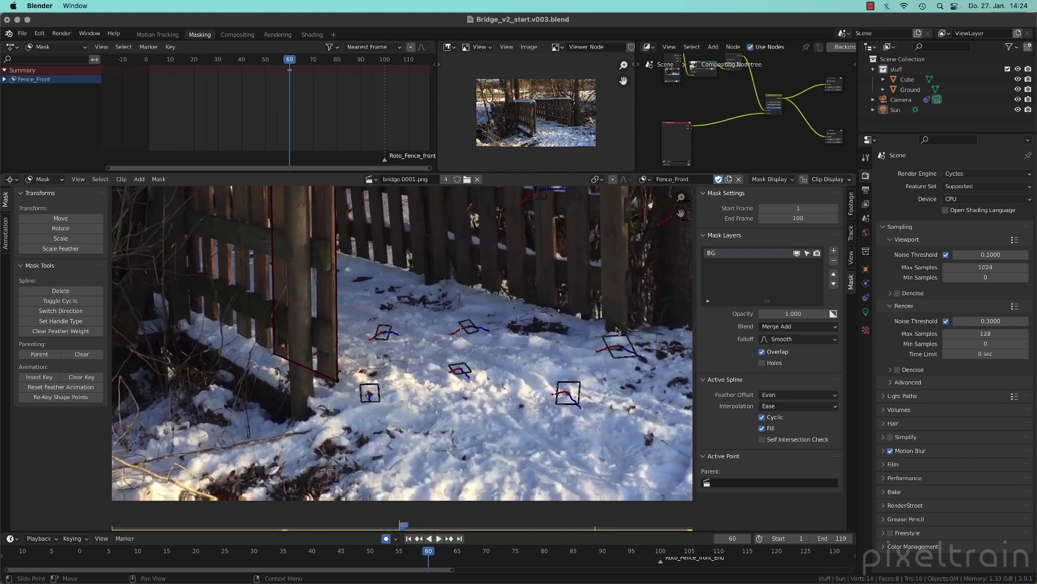
scroll(616, 330, down, 2)
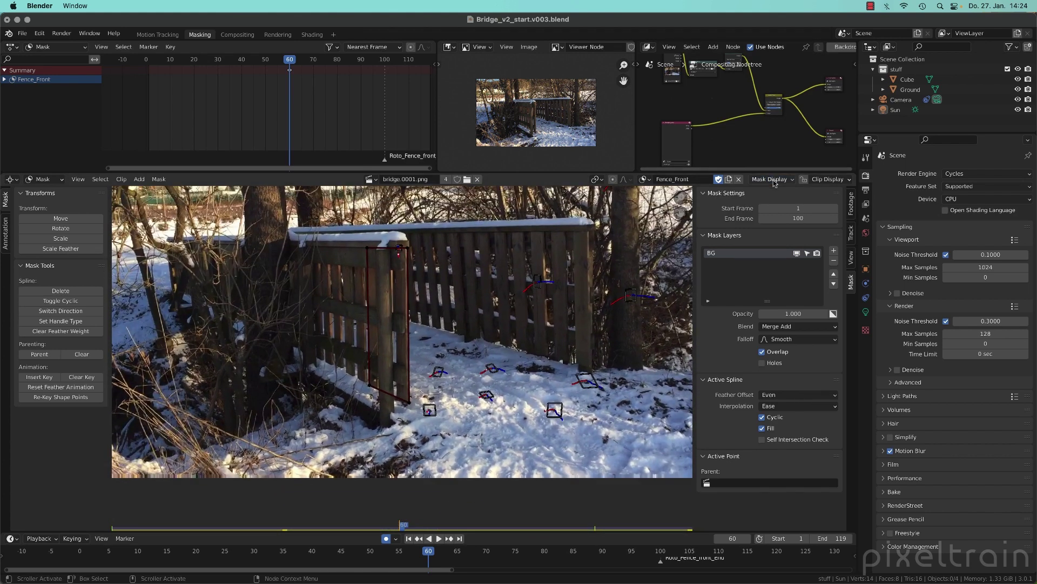
click(832, 180)
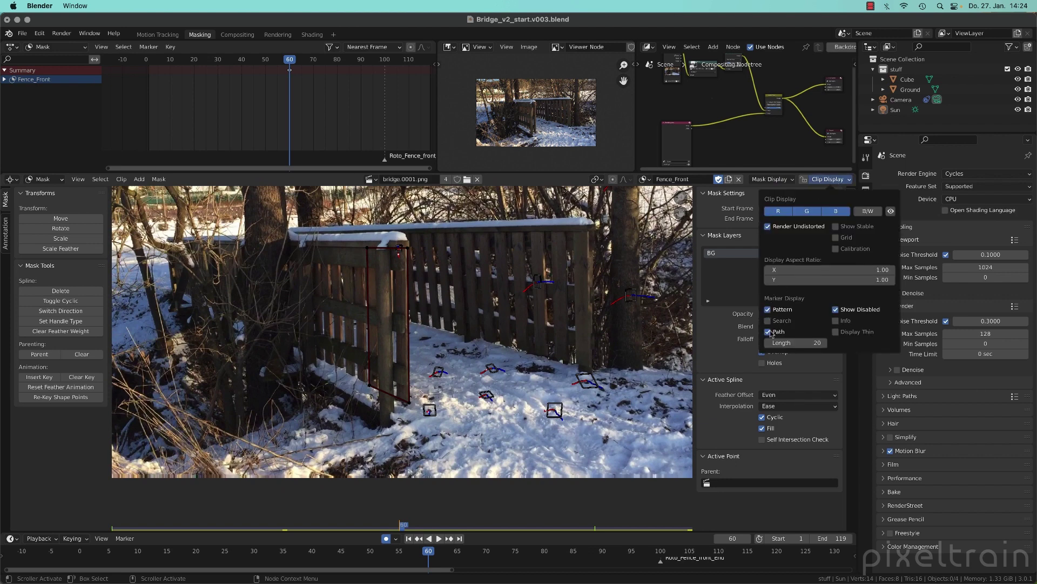
click(769, 332)
click(769, 332)
click(769, 310)
click(769, 311)
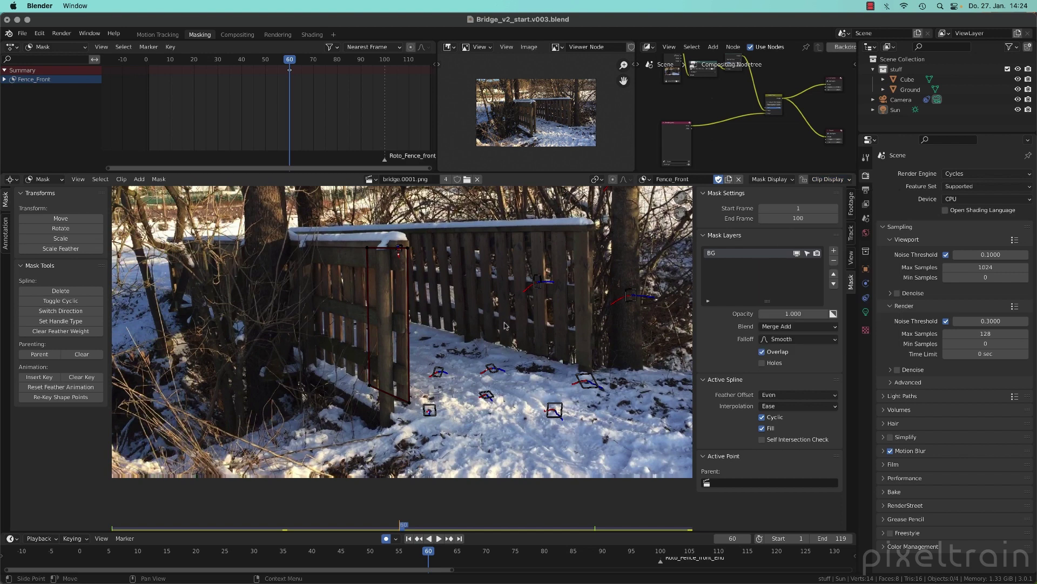
scroll(568, 297, up, 1)
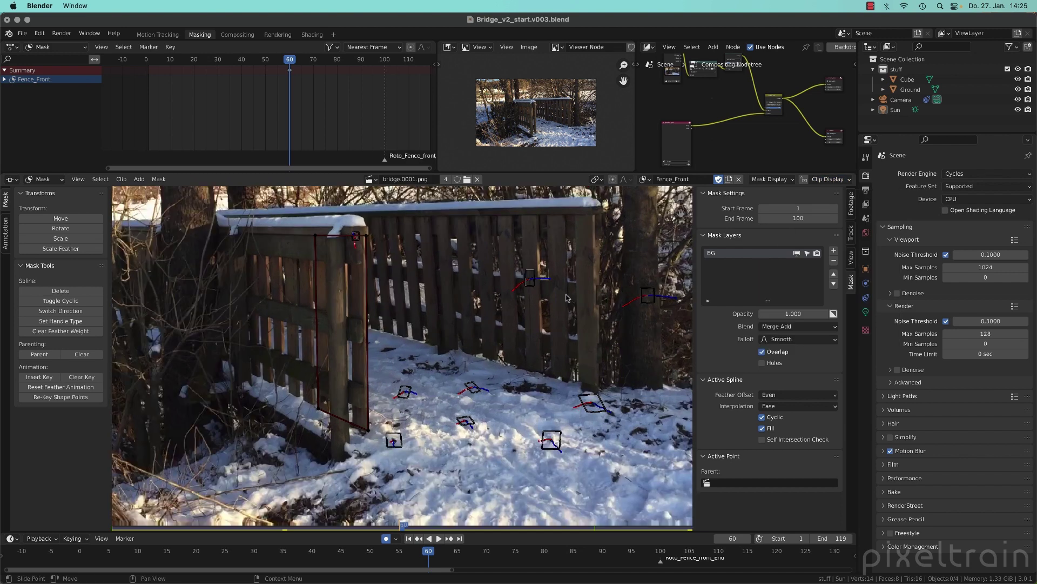
click(366, 238)
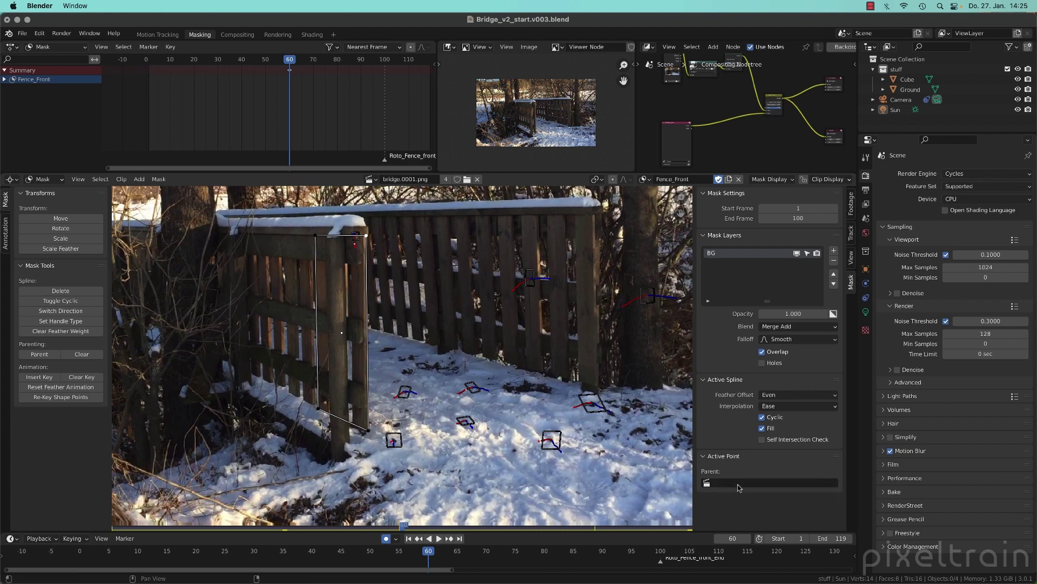
scroll(358, 315, up, 1)
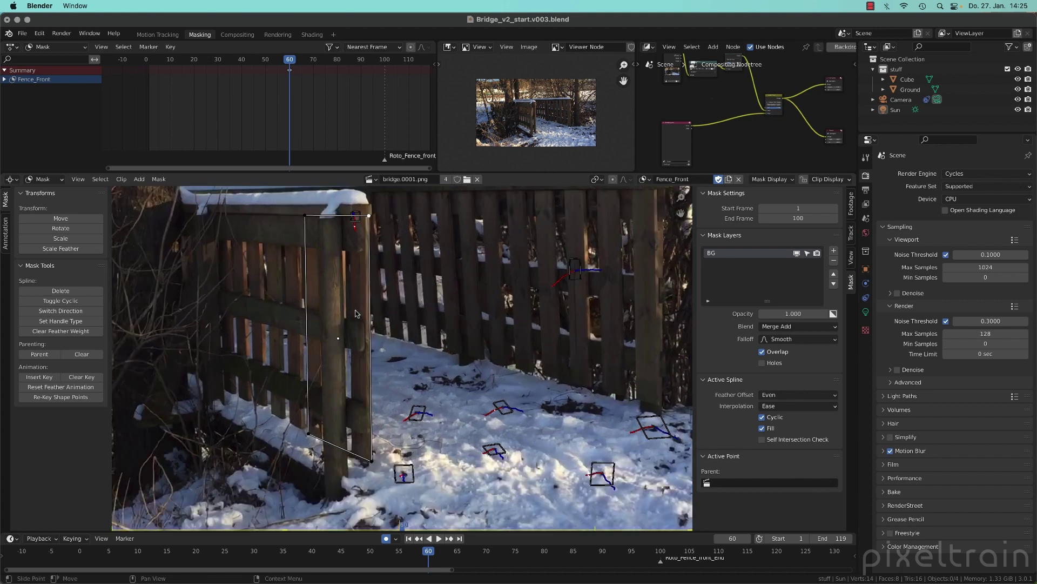
middle_drag(335, 291, 368, 304)
key(alt+a)
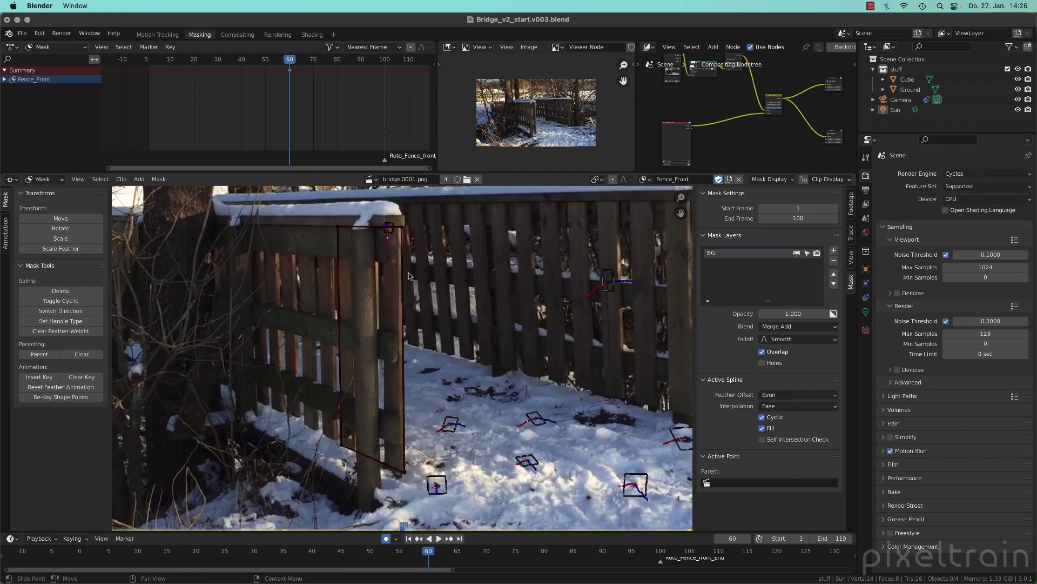
key(a)
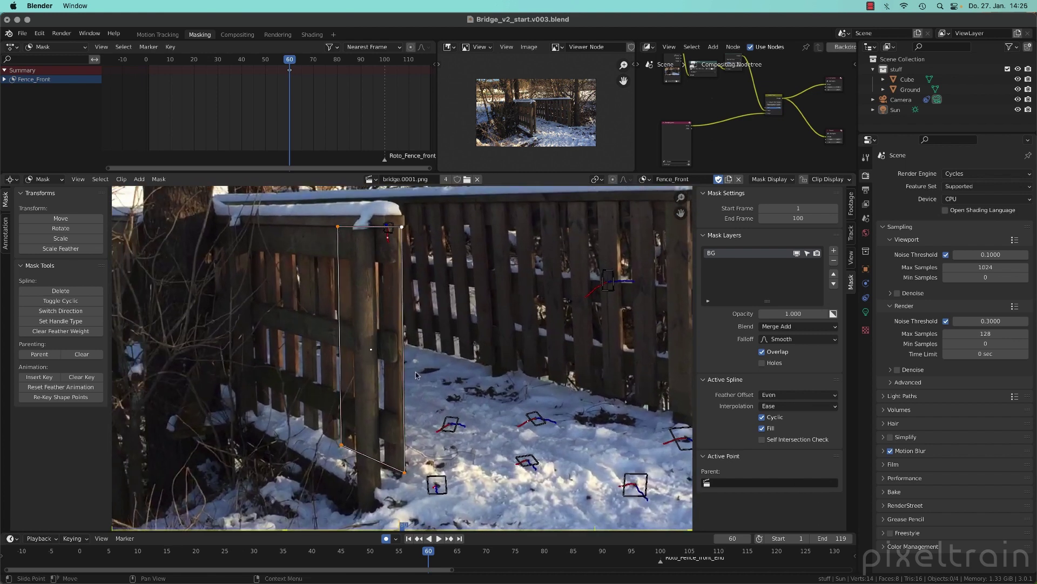
key(alt+a)
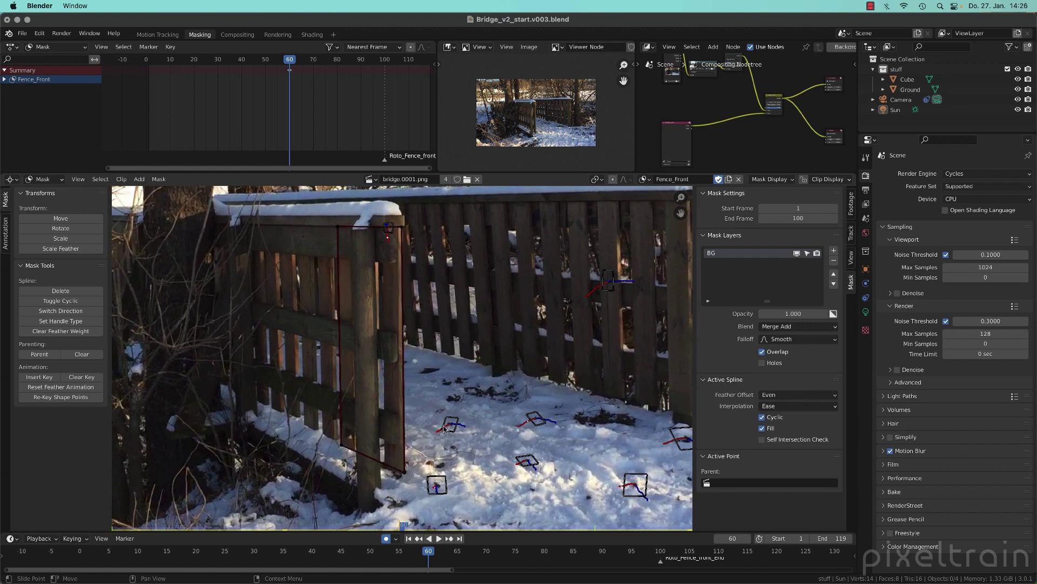
Step: Parent the mask's corner points to the tracking marker Track.004 at the top of the railing's end post
click(338, 227)
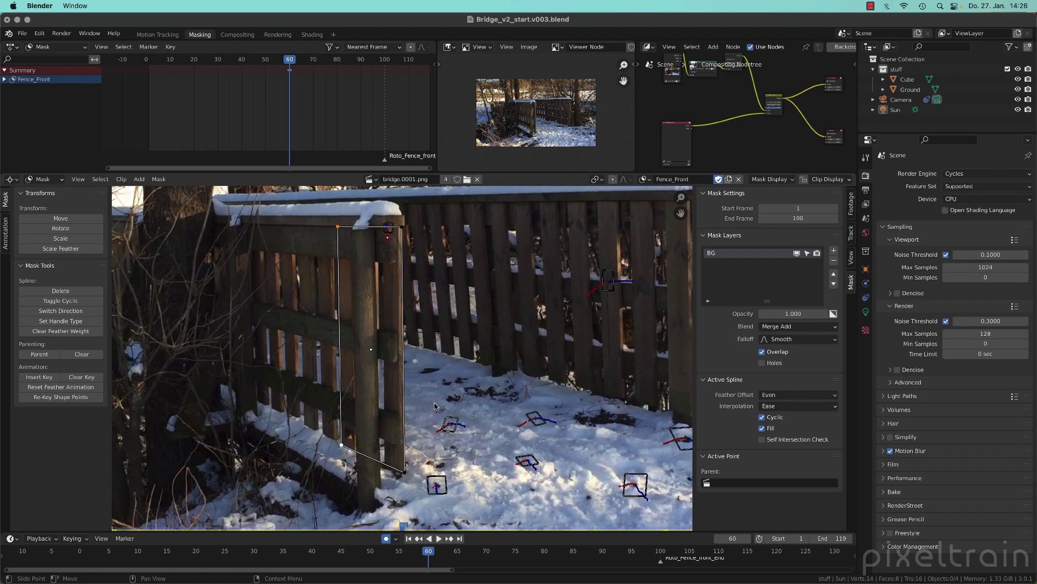
shift+click(404, 472)
key(ctrl+p)
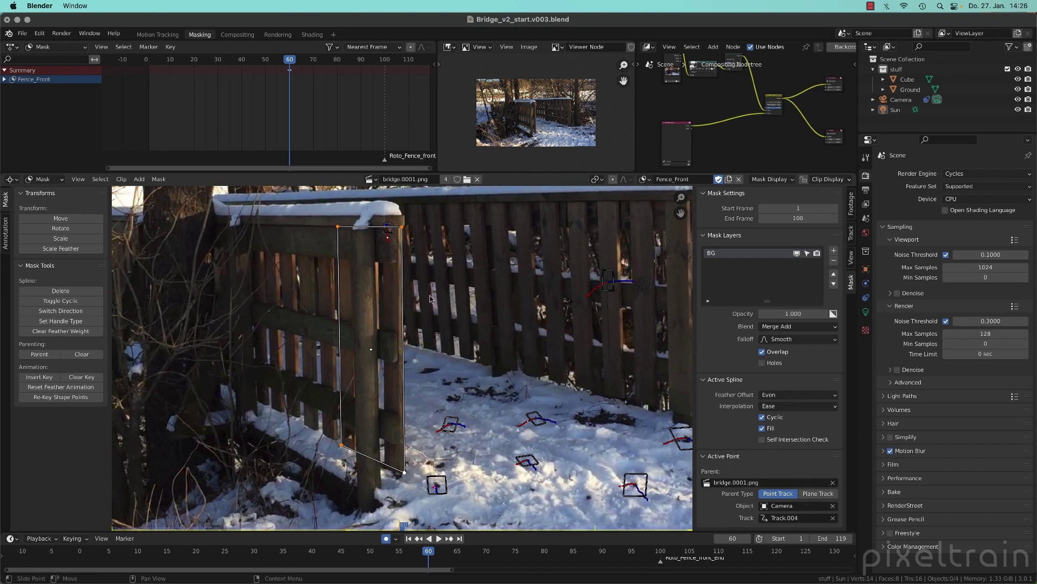
Step: Check the corner points' parent track and the available tracks, and examine how the mask follows the railing between frames 60 and 32
key(alt+a)
click(403, 228)
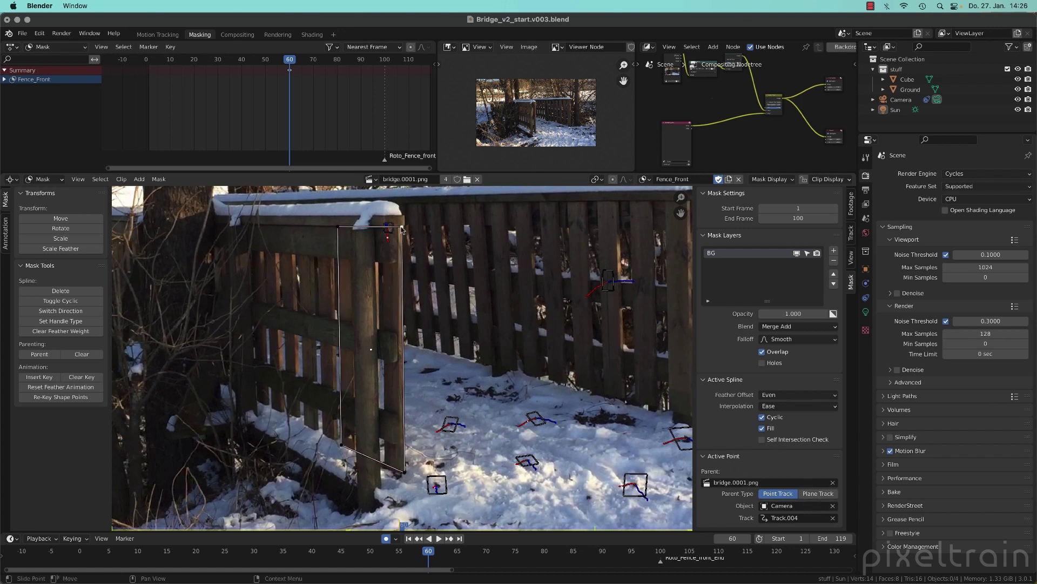
click(338, 227)
click(341, 445)
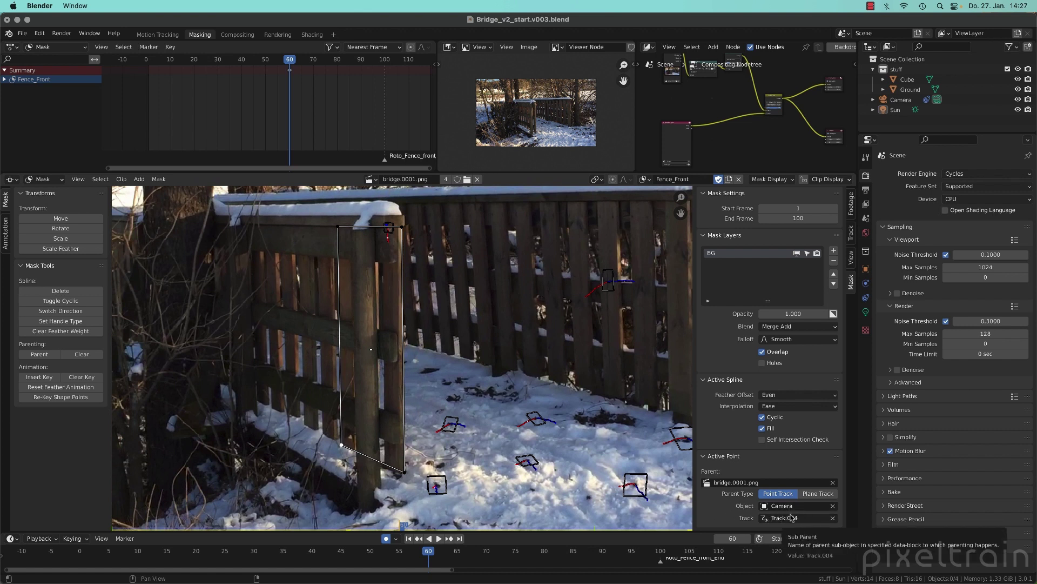
click(805, 517)
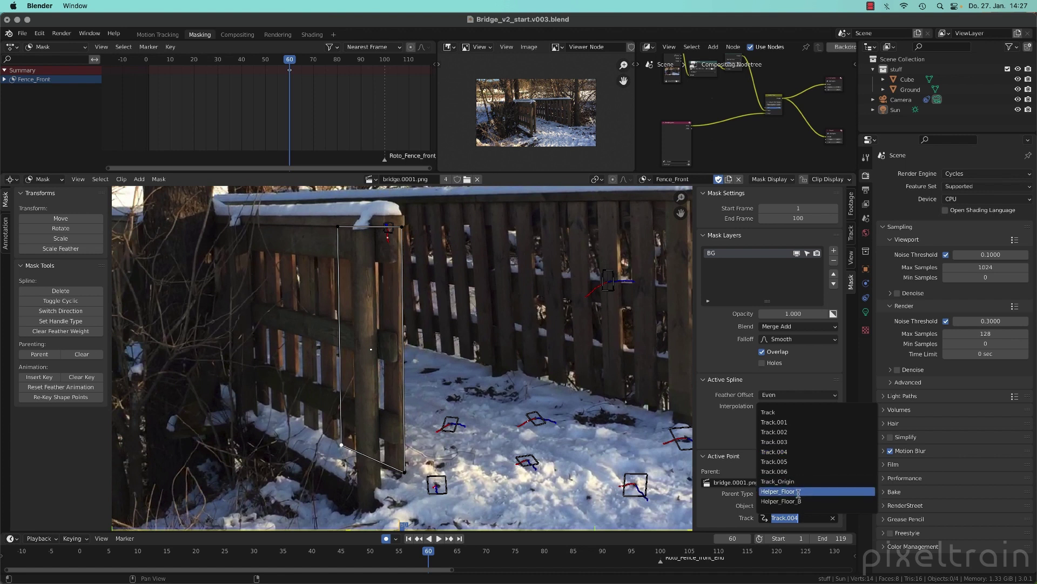
click(720, 508)
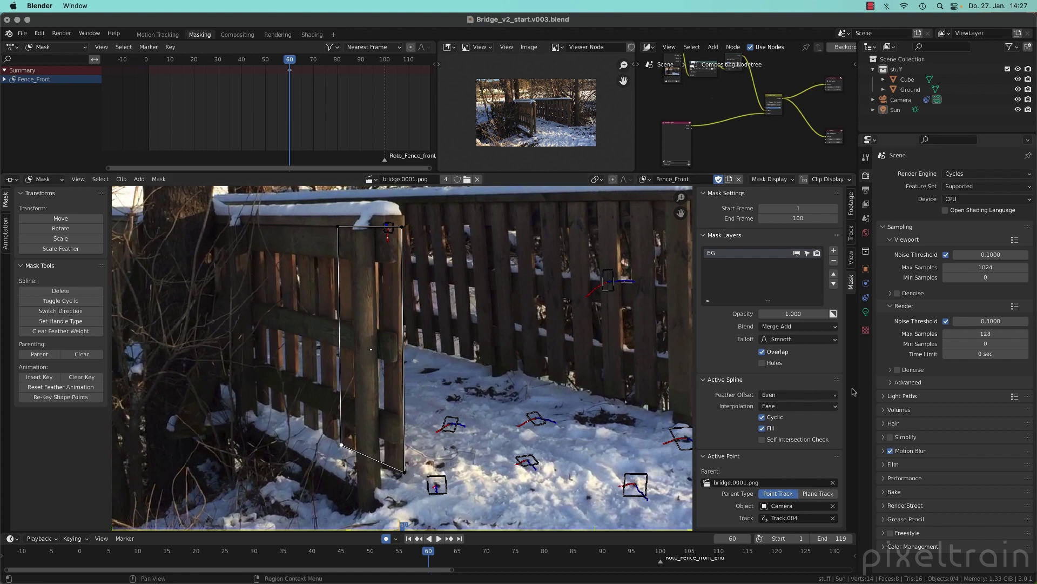
drag(427, 552, 264, 543)
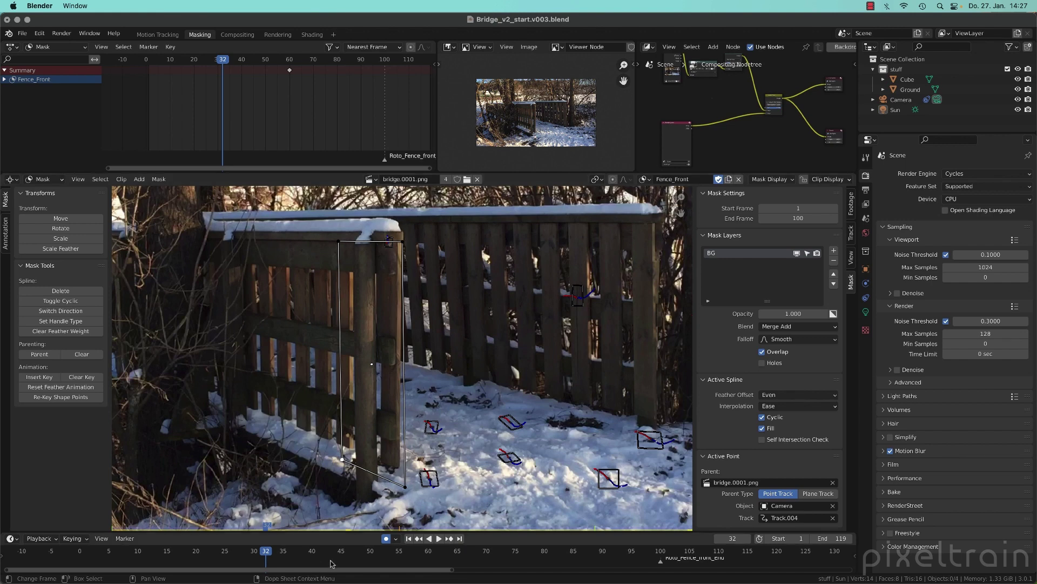
click(429, 552)
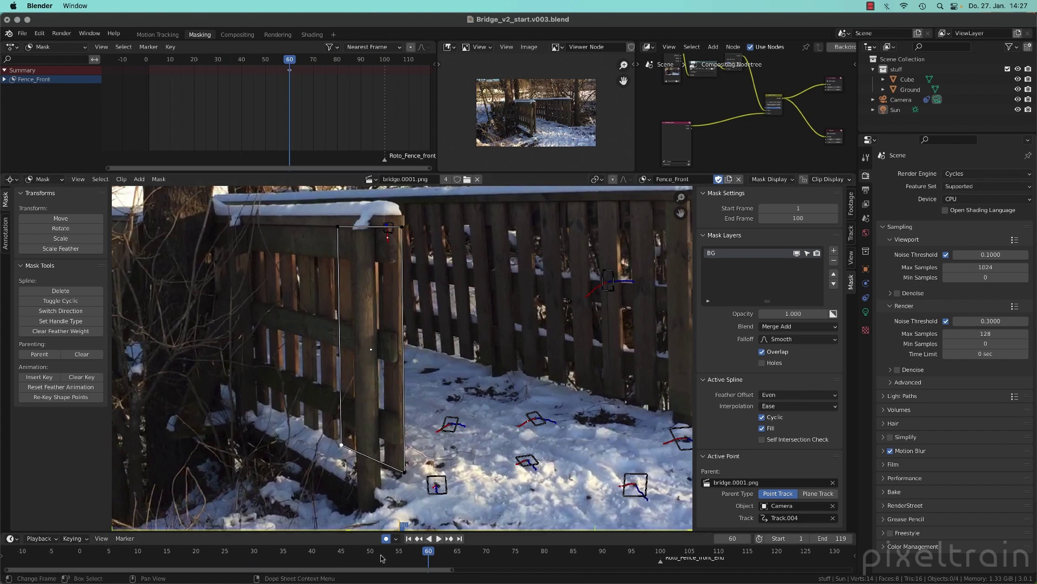
Step: At frame 30, move the mask's two lower corner points up onto the lower ends of the railing's end slats
drag(388, 552, 255, 550)
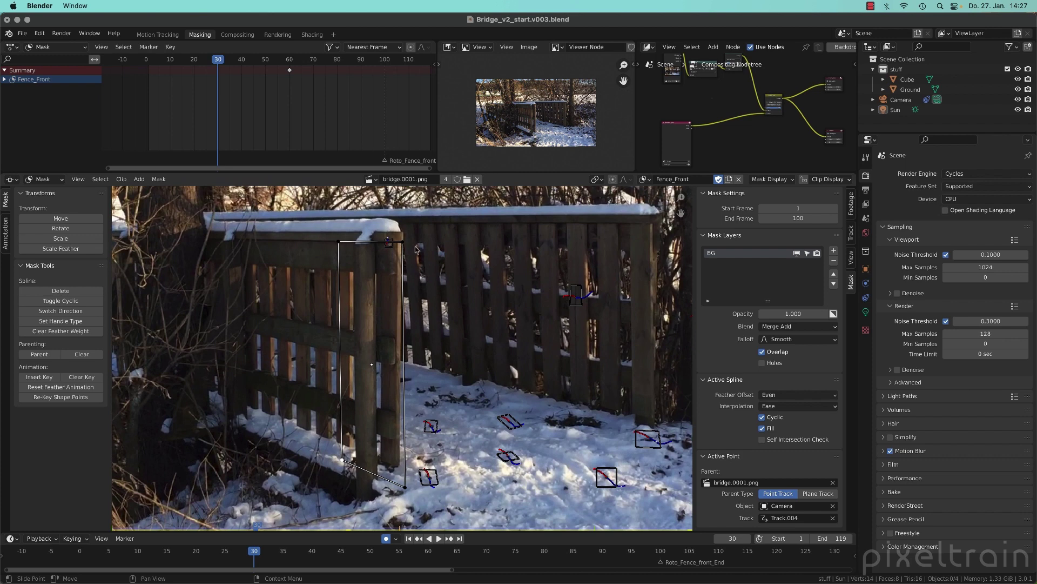
scroll(406, 489, up, 2)
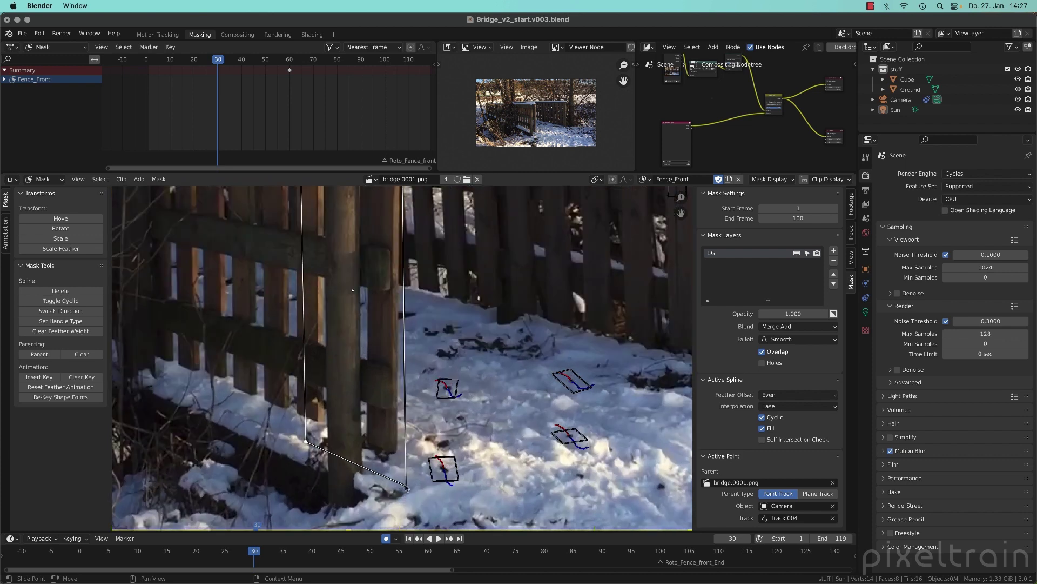
drag(407, 488, 397, 452)
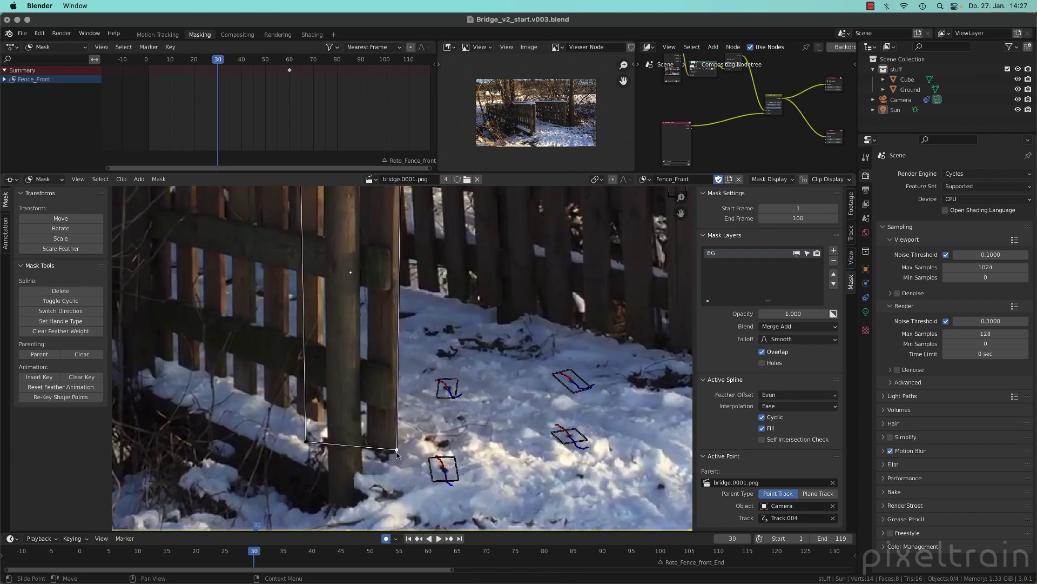
drag(305, 443, 296, 414)
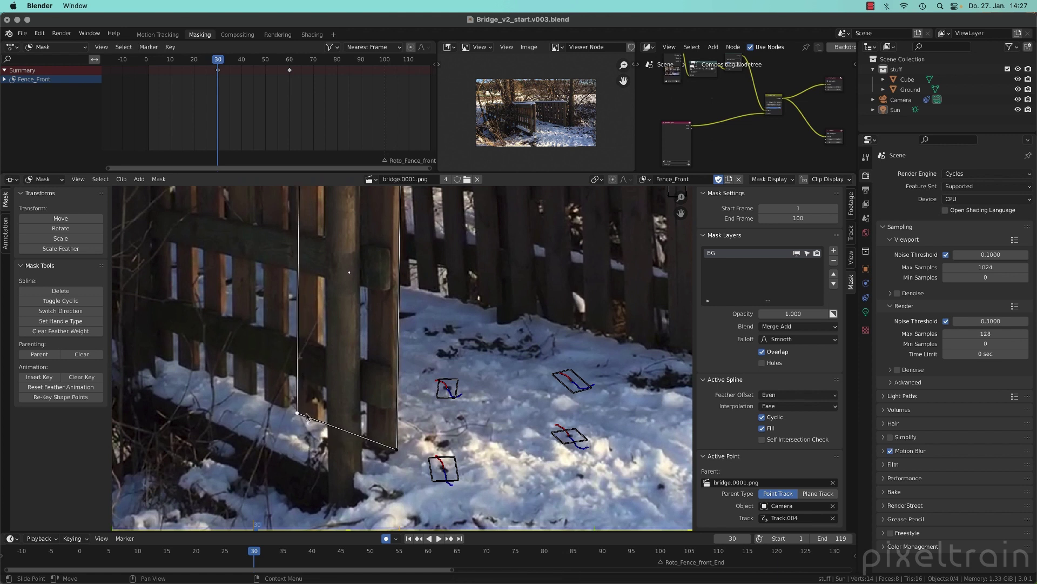
drag(395, 452, 396, 453)
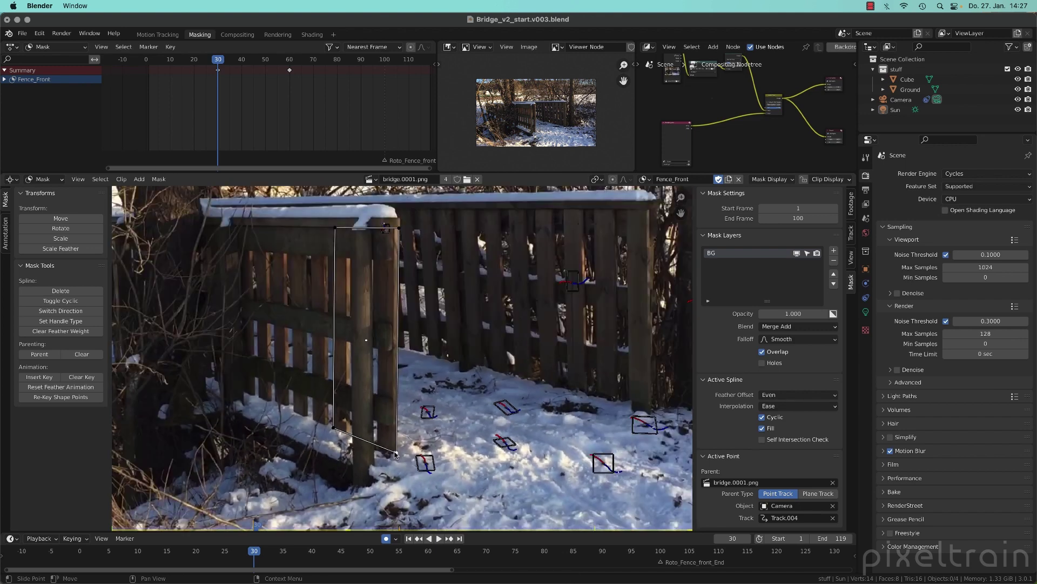
Step: Nudge the mask's upper-right corner point onto the outer edge of the end slat at frame 30
shift+middle_drag(458, 291, 529, 402)
scroll(507, 316, up, 5)
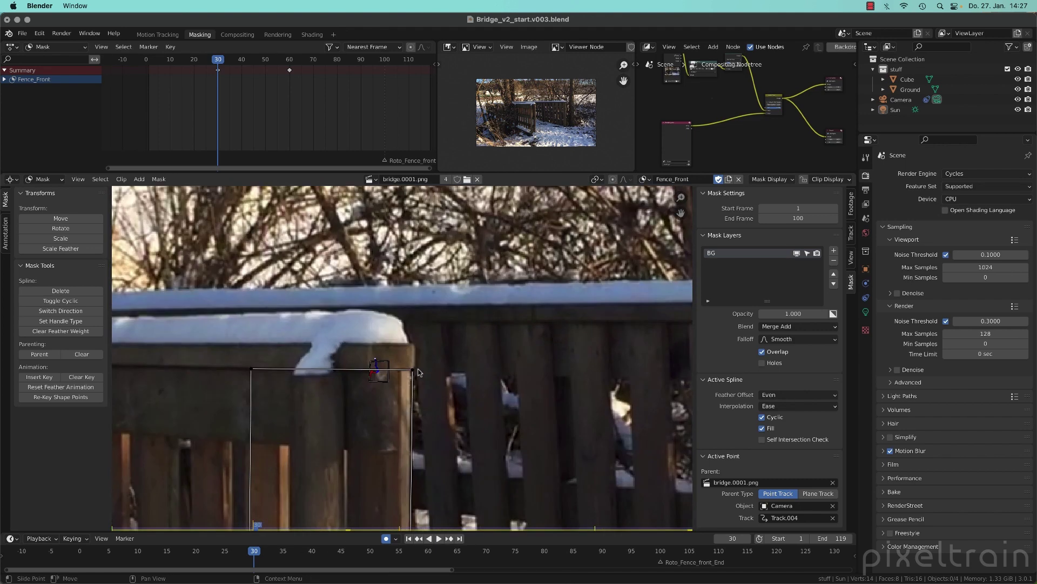
drag(413, 370, 412, 371)
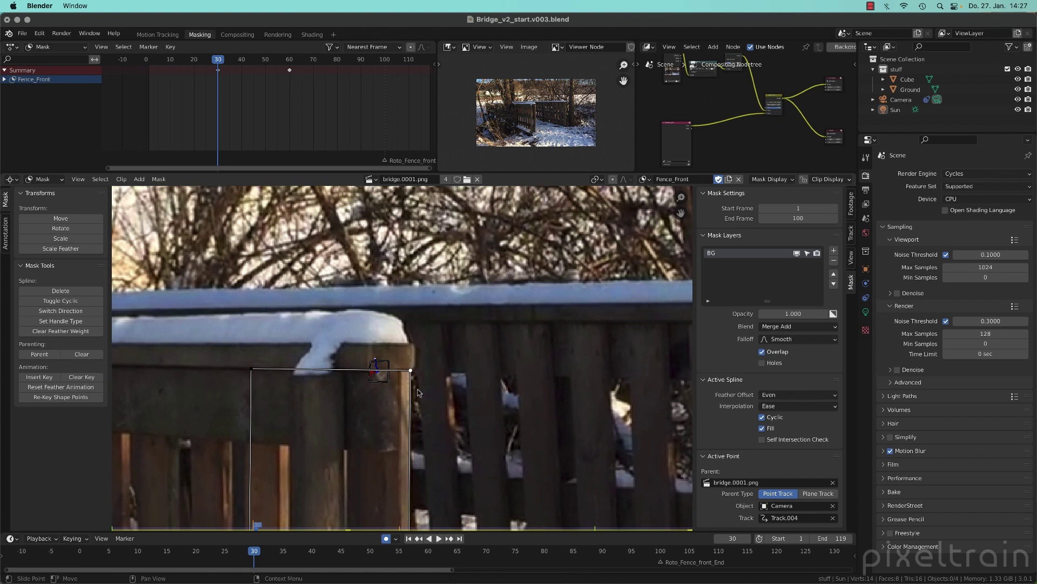
Step: At frame 1, fit the mask's upper-right corner to the end slat's outer edge and both lower corners to the slats' lower ends
scroll(449, 420, down, 3)
key(space)
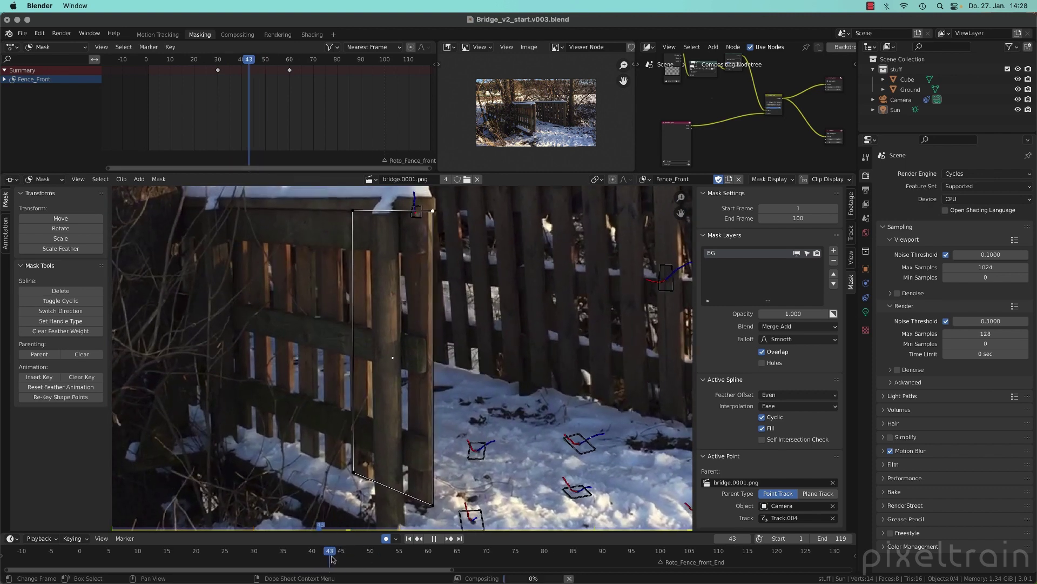
key(space)
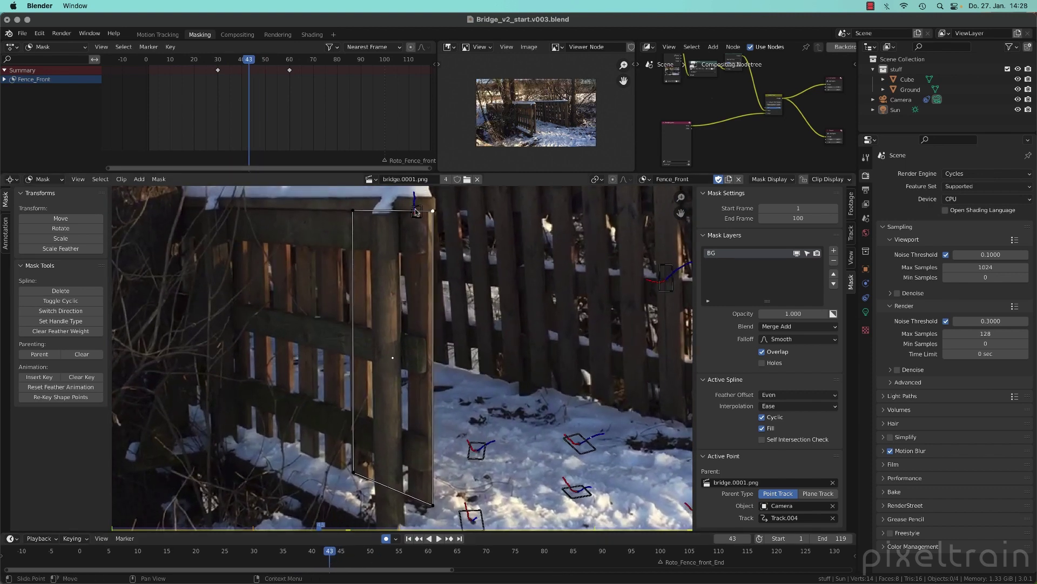
drag(286, 551, 250, 551)
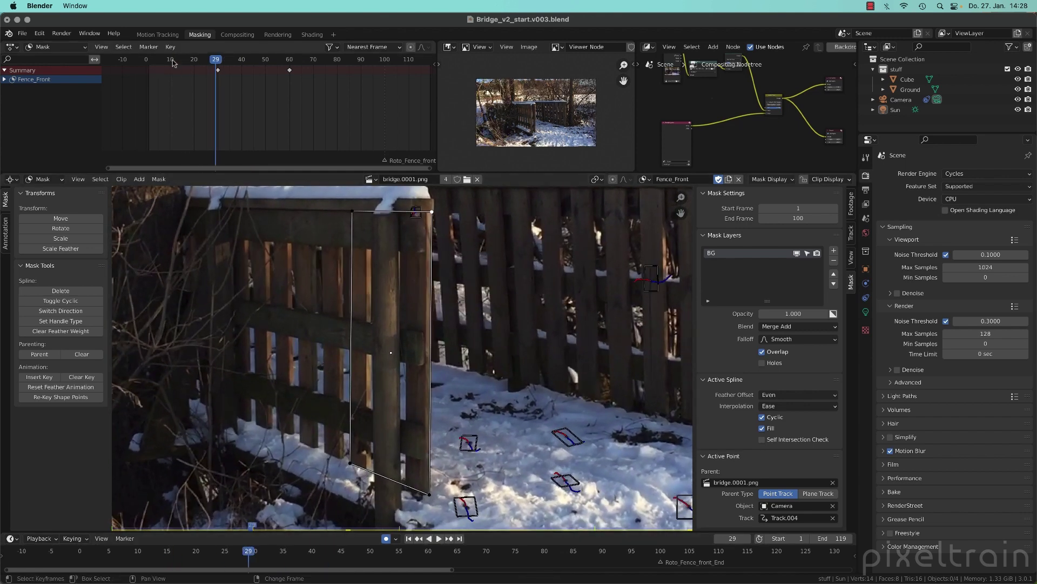
key(Escape)
scroll(360, 248, up, 2)
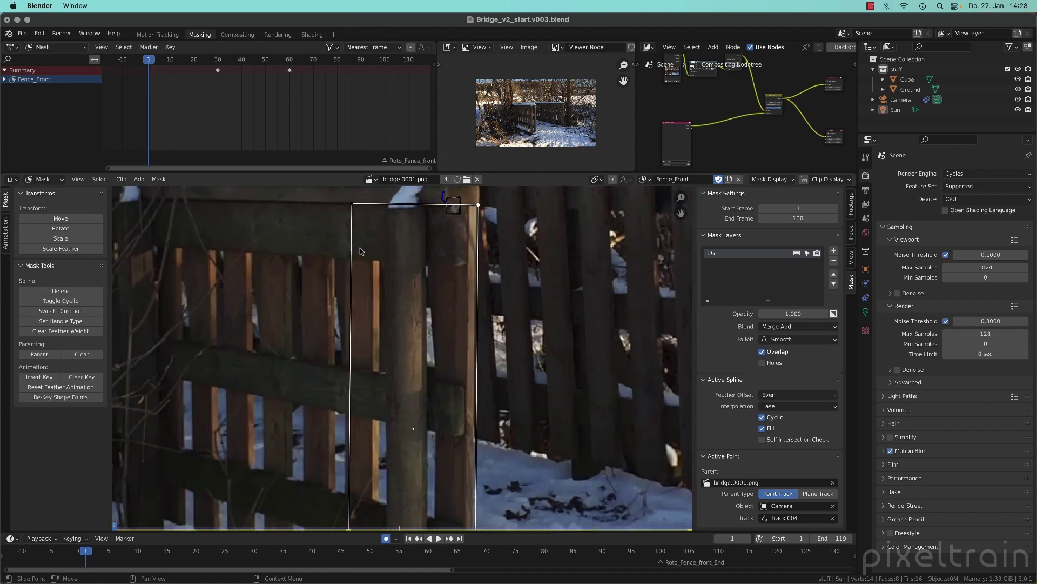
drag(477, 210, 475, 210)
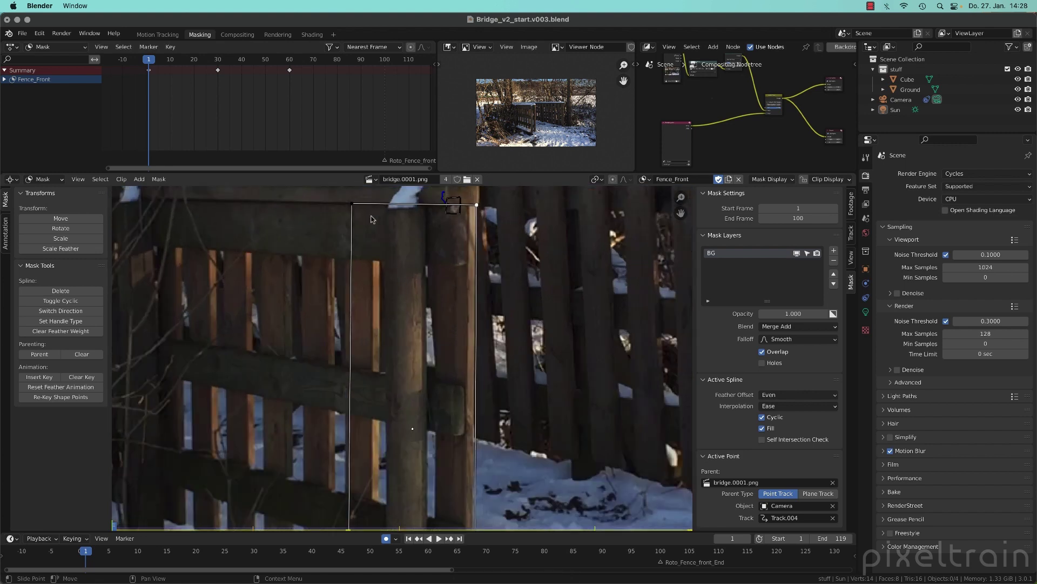
scroll(484, 407, down, 5)
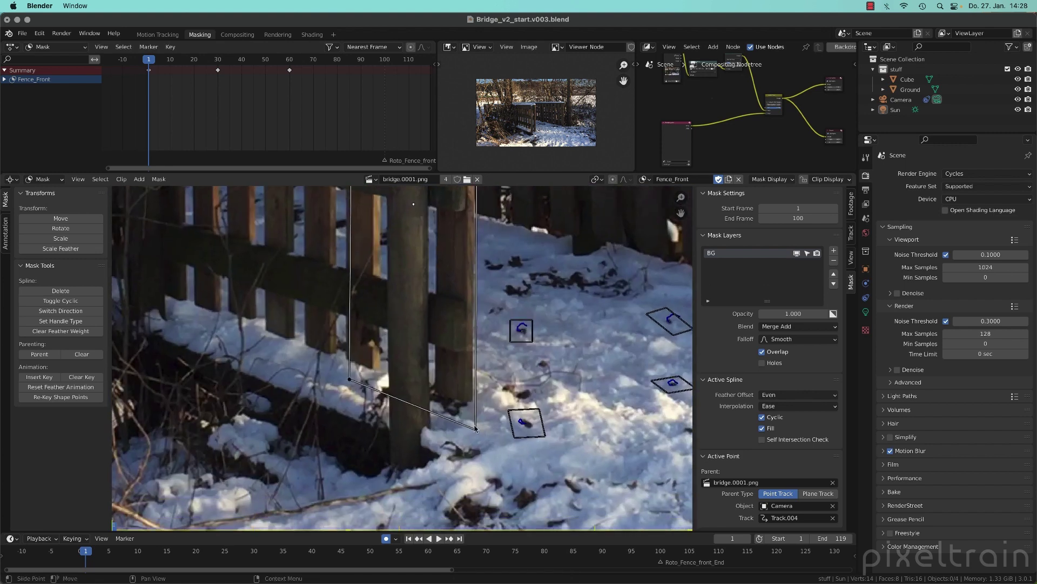
drag(477, 424, 473, 400)
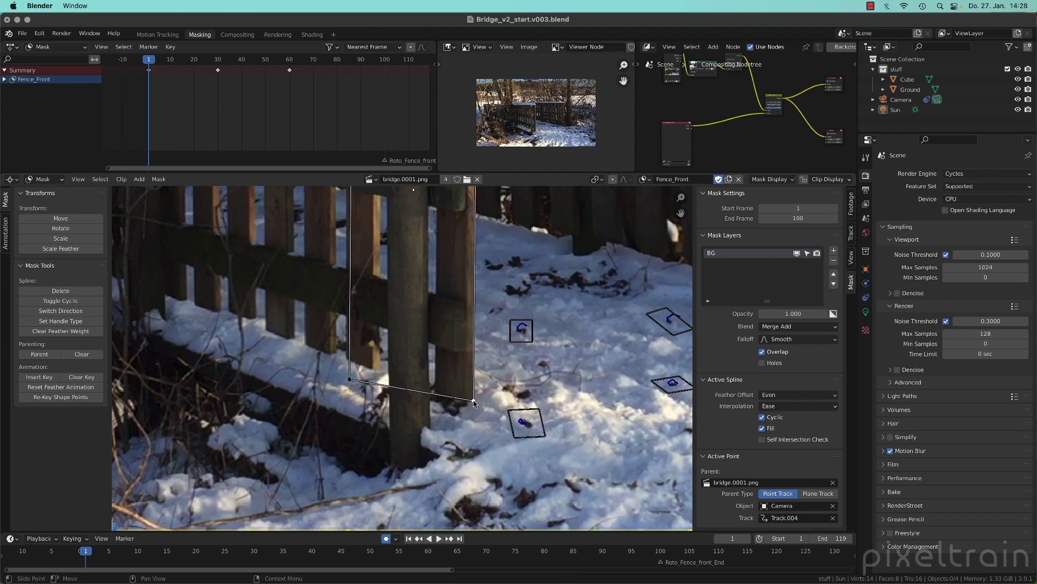
drag(349, 380, 348, 359)
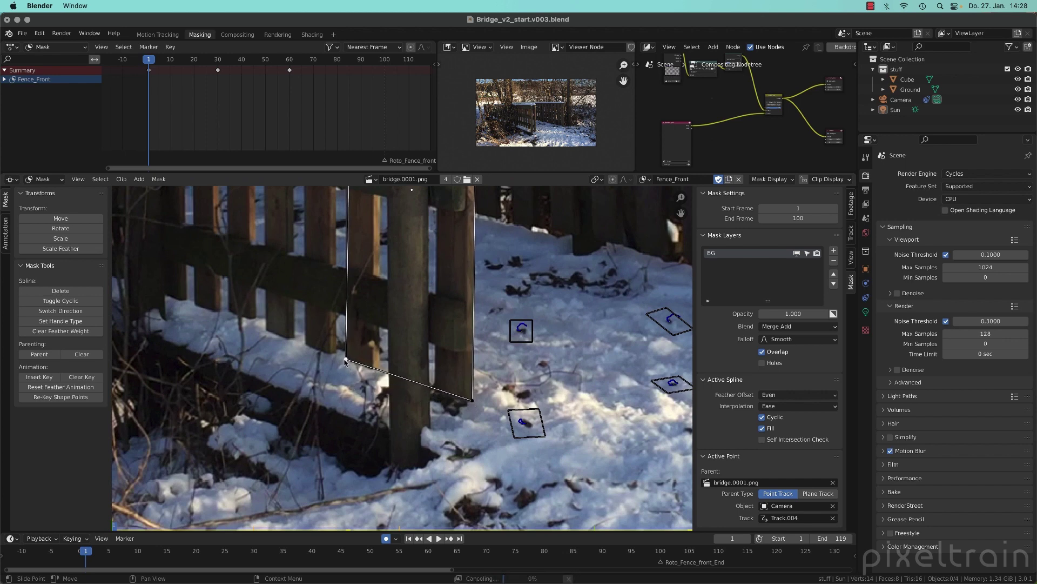
Step: Try to move the mask's upper-left corner point slightly outward at frame 1
scroll(349, 354, down, 4)
middle_drag(369, 331, 389, 346)
scroll(465, 245, up, 3)
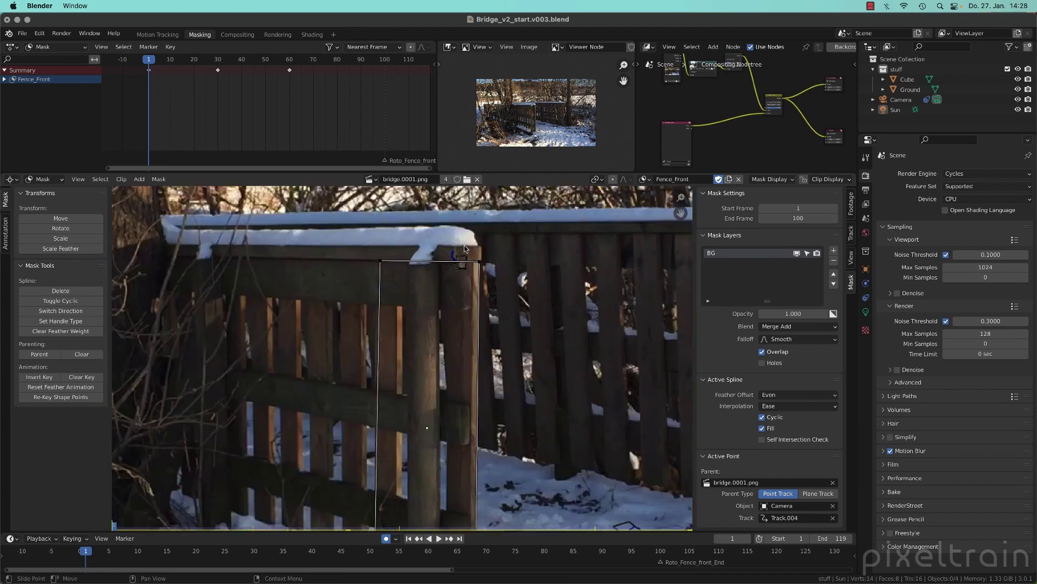
click(380, 262)
drag(380, 263, 379, 264)
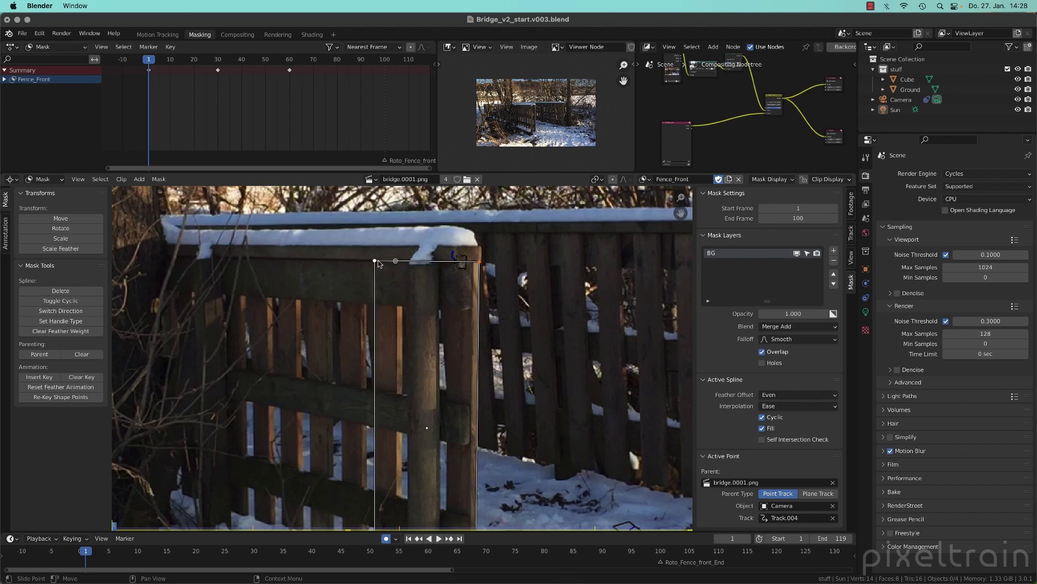
key(ctrl+z)
Step: At frame 46, move the mask's lower-left and upper-left corner points slightly outward from the railing's end slats
key(space)
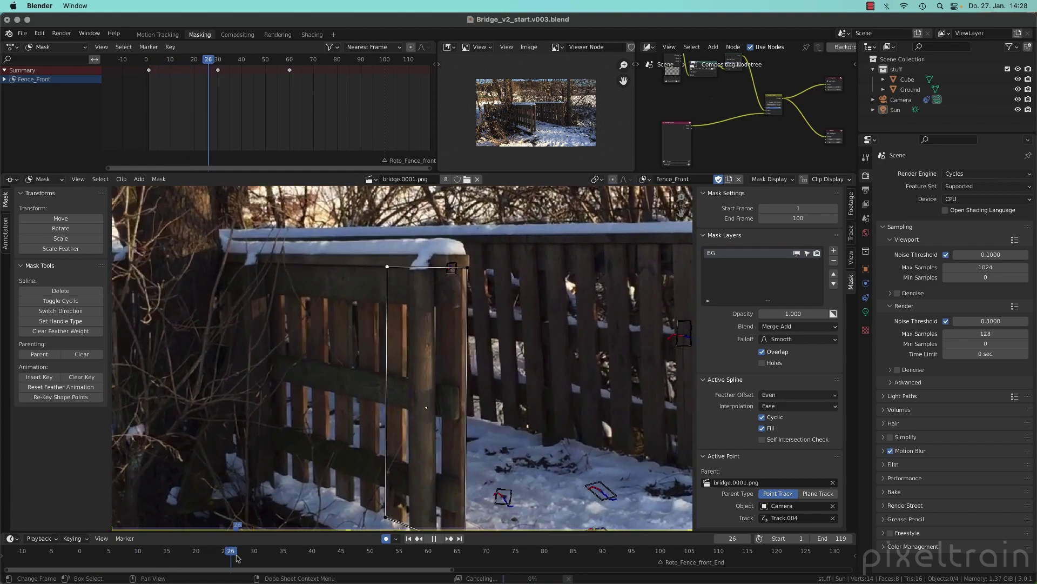
drag(236, 555, 306, 554)
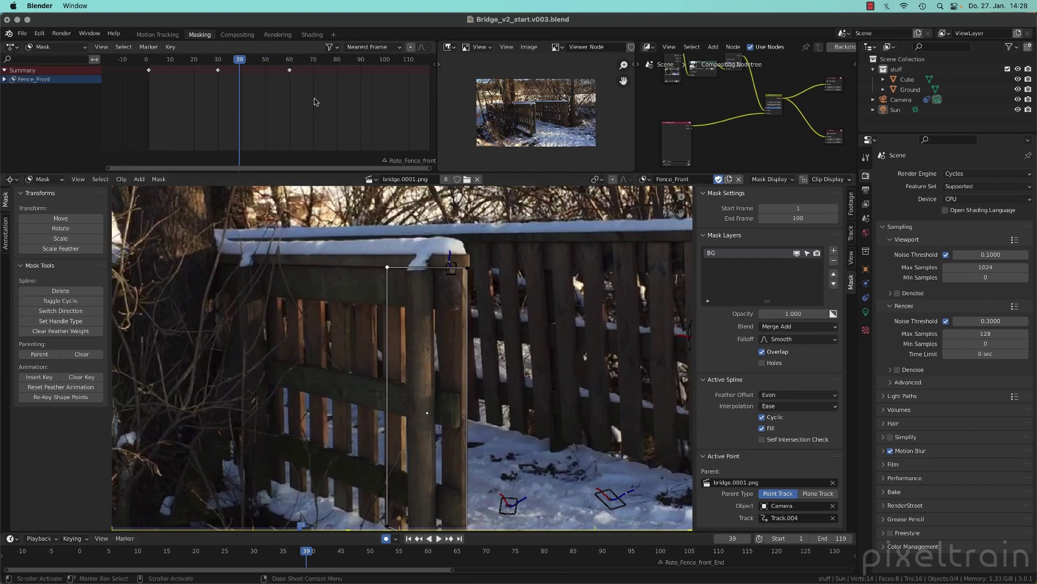
drag(247, 61, 257, 60)
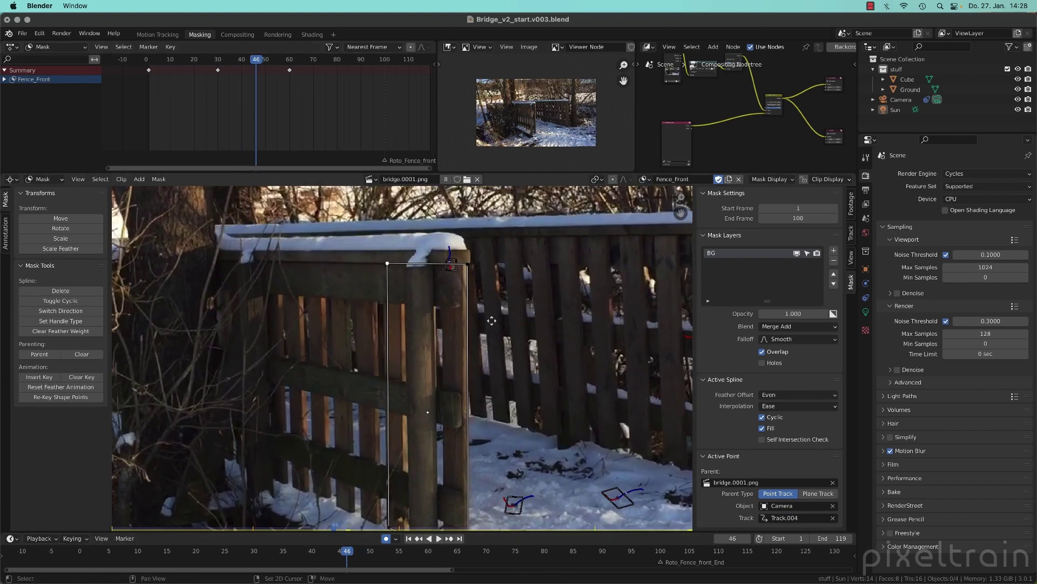
middle_drag(492, 326, 492, 224)
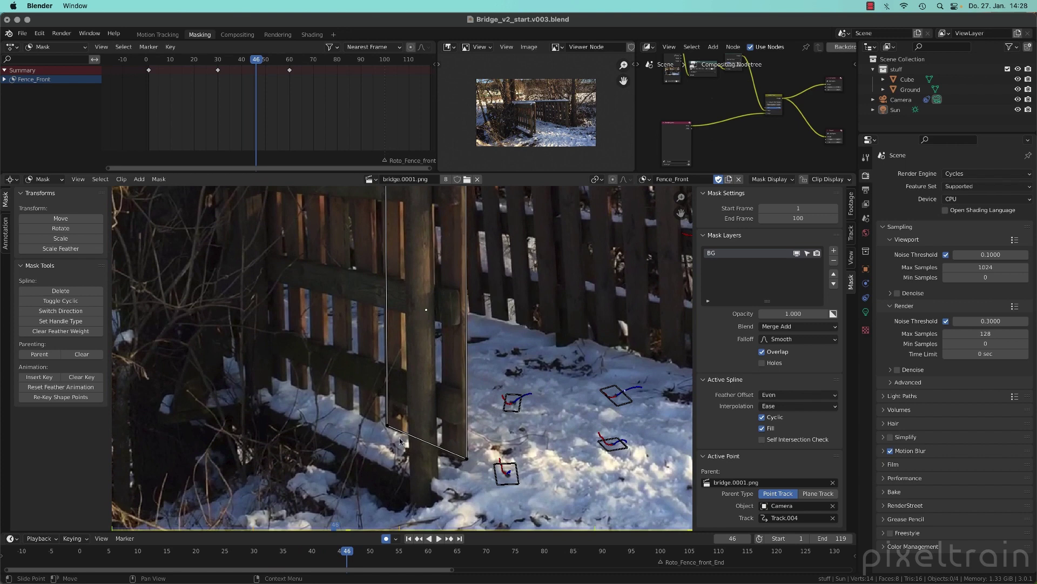
drag(385, 425, 385, 426)
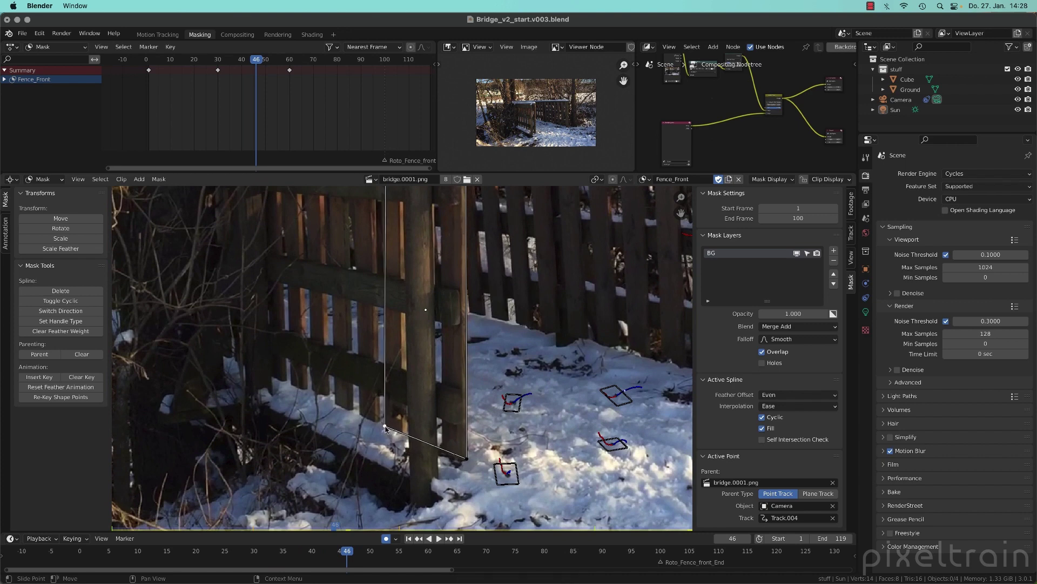
middle_drag(387, 340, 396, 432)
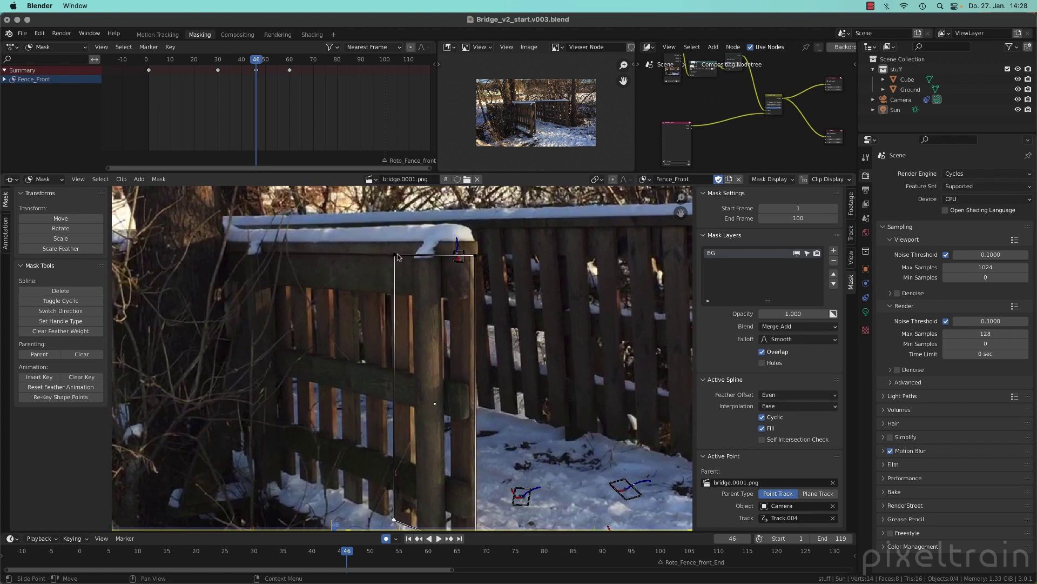
drag(391, 255, 391, 254)
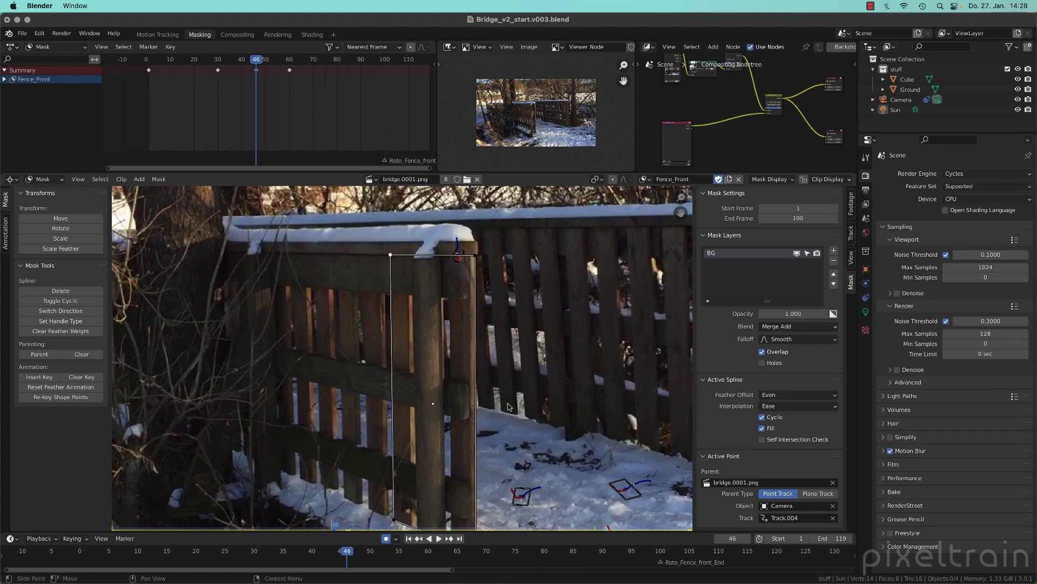
Step: At frame 18, nudge the mask's two lower corner points up onto the lower ends of the railing's end slats
drag(81, 552, 187, 551)
middle_drag(439, 460, 530, 253)
scroll(474, 319, up, 2)
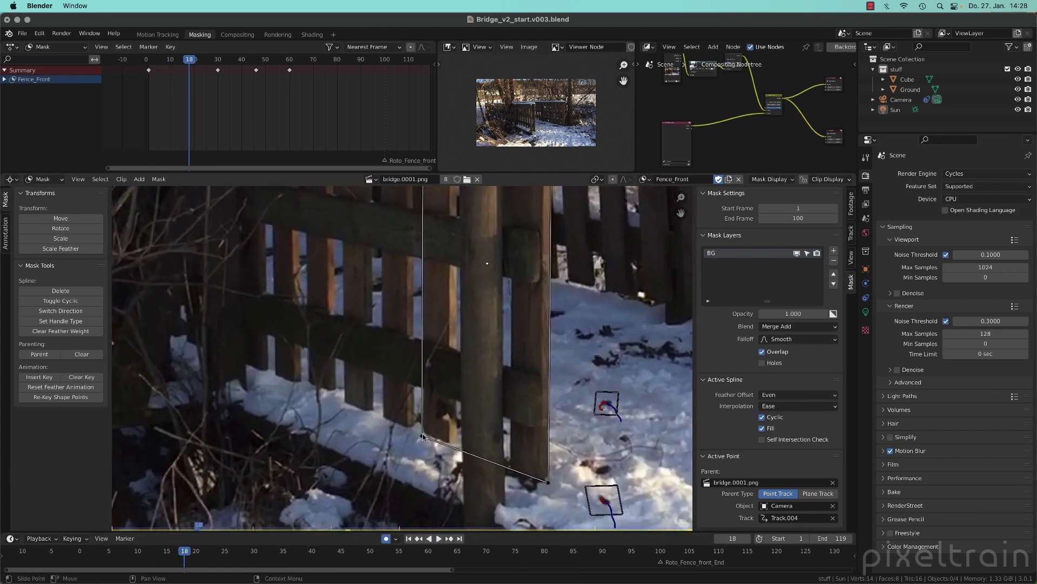
drag(423, 436, 424, 432)
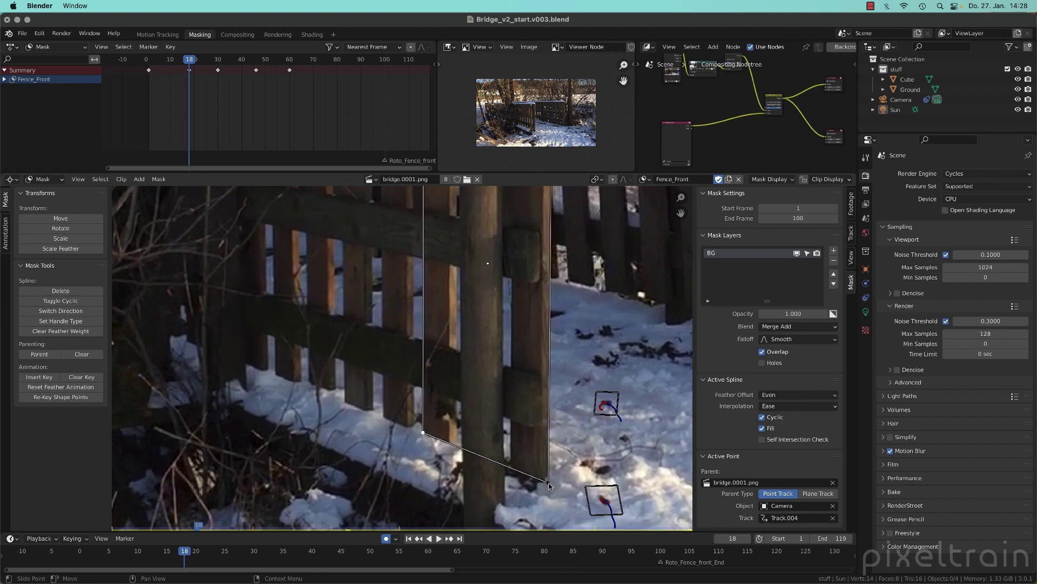
drag(549, 485, 549, 481)
scroll(585, 404, down, 4)
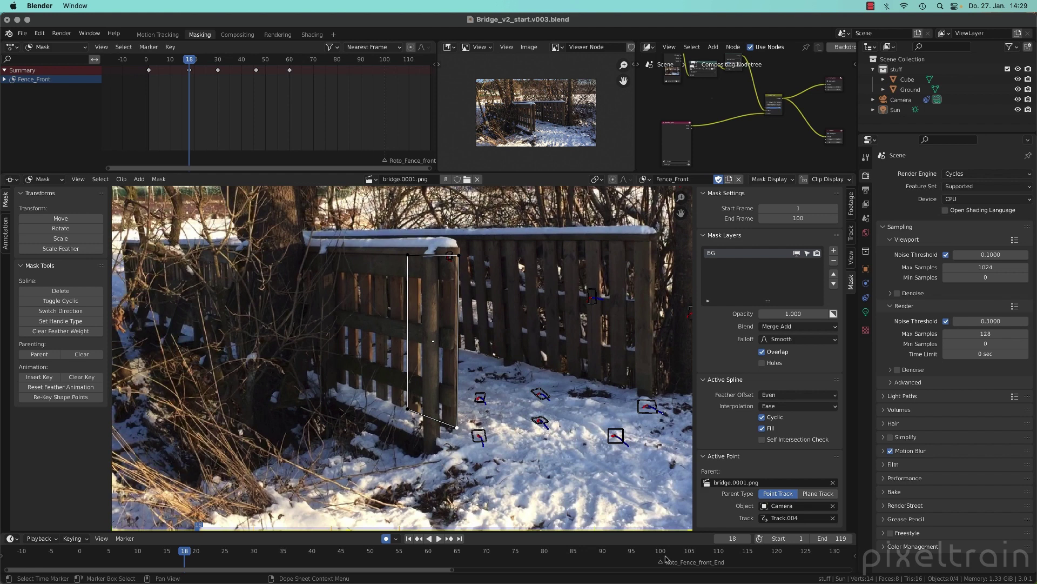
Step: Preview the mask with the overlay enabled, first in Combined mode and then as Alpha Channel
click(807, 218)
key(Return)
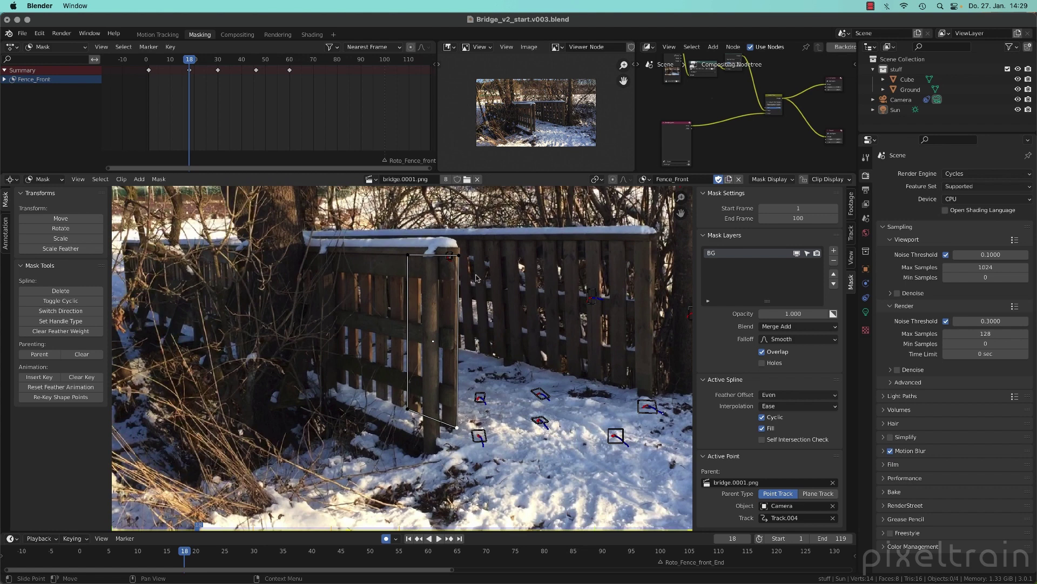
click(793, 180)
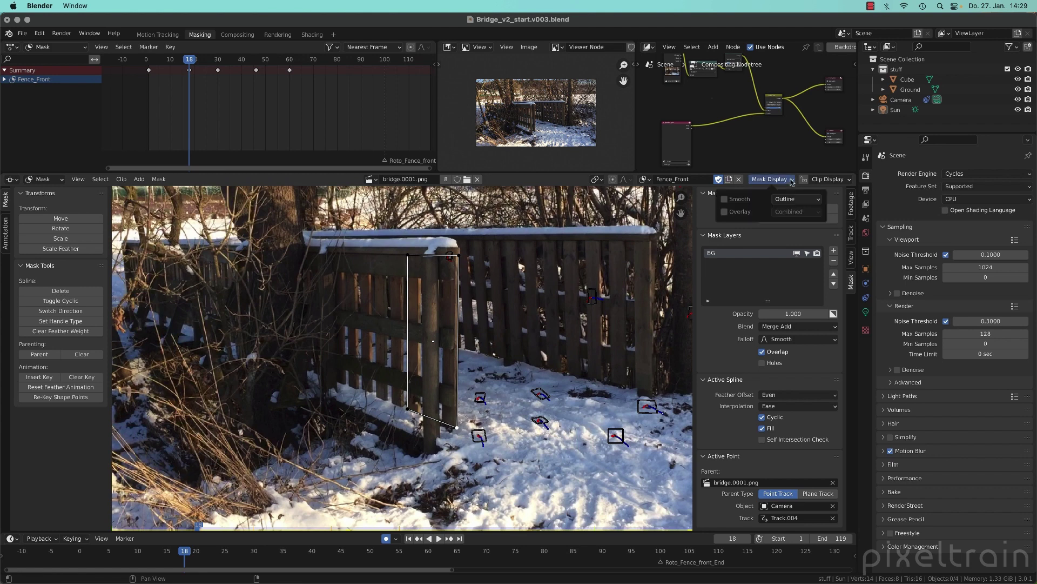
click(724, 213)
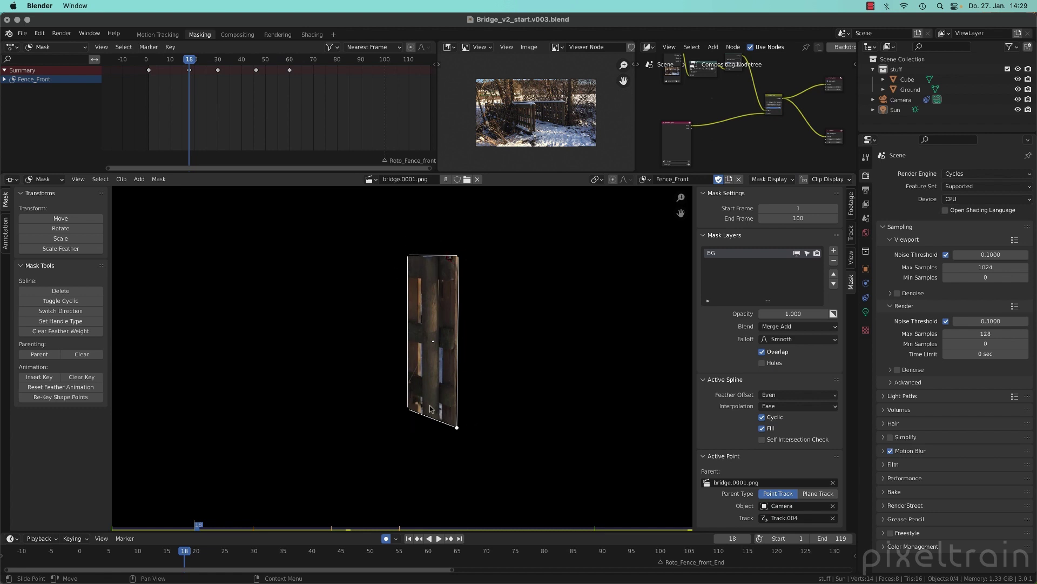
click(769, 179)
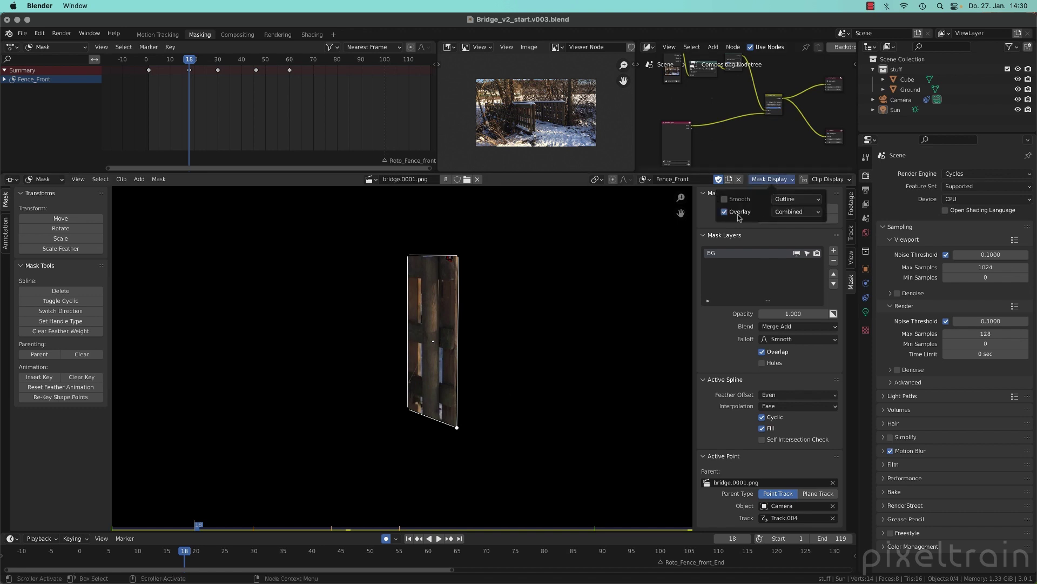
click(784, 212)
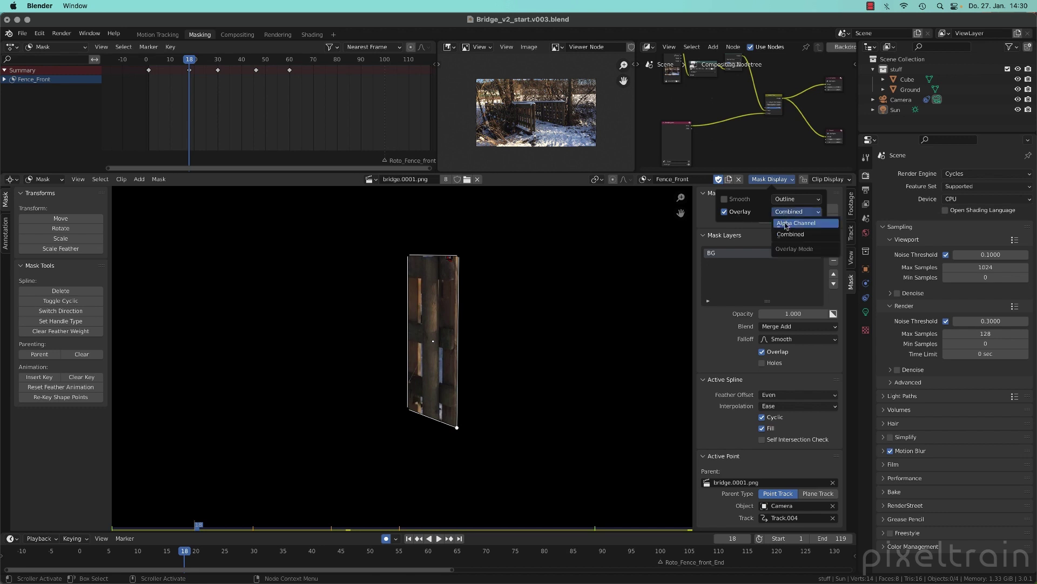
click(787, 223)
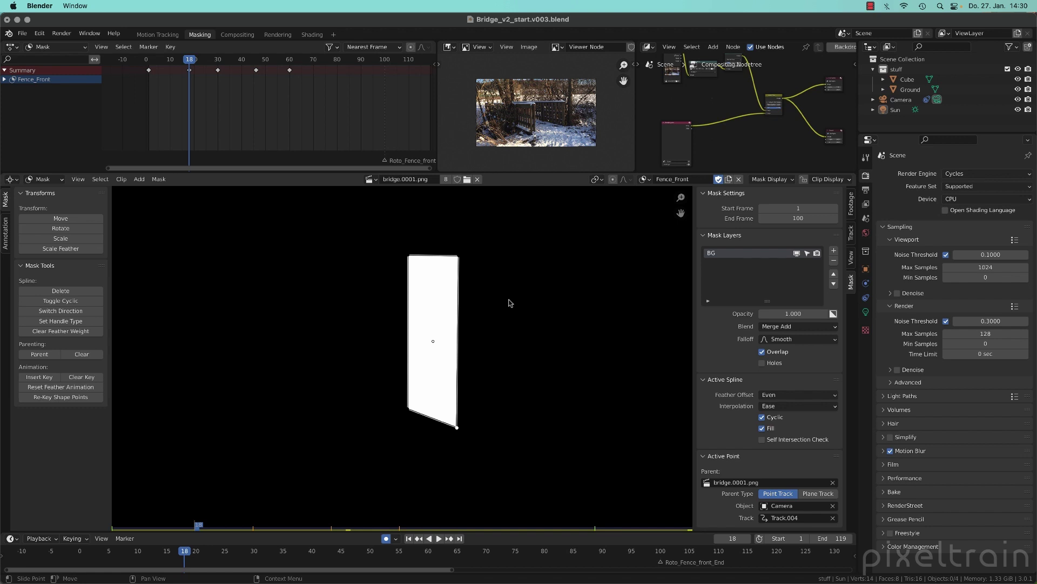
Step: Save the blend file and turn the mask overlay off to show the footage again
drag(793, 313, 759, 313)
key(super+s)
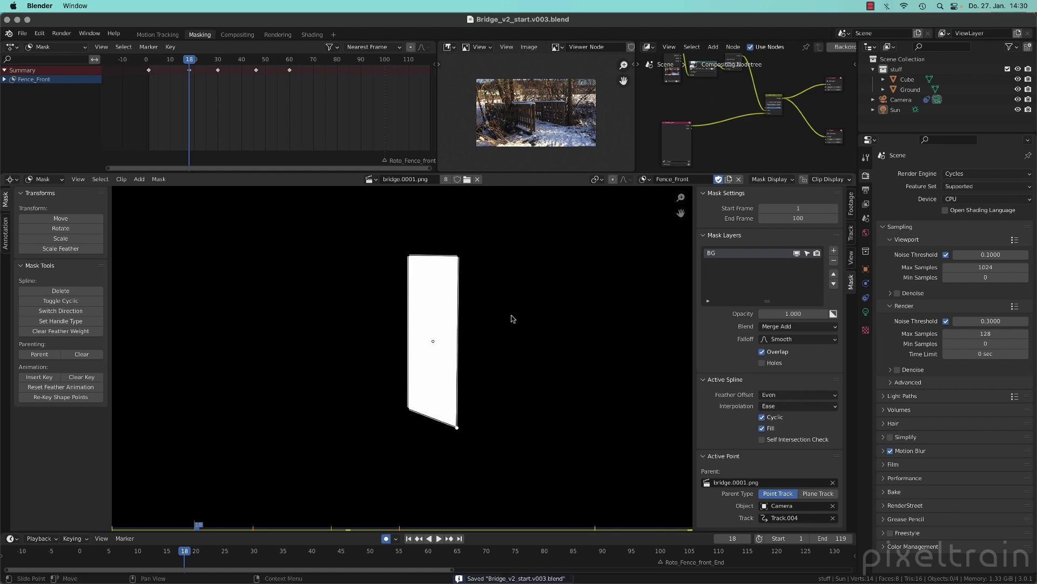
click(780, 180)
click(726, 212)
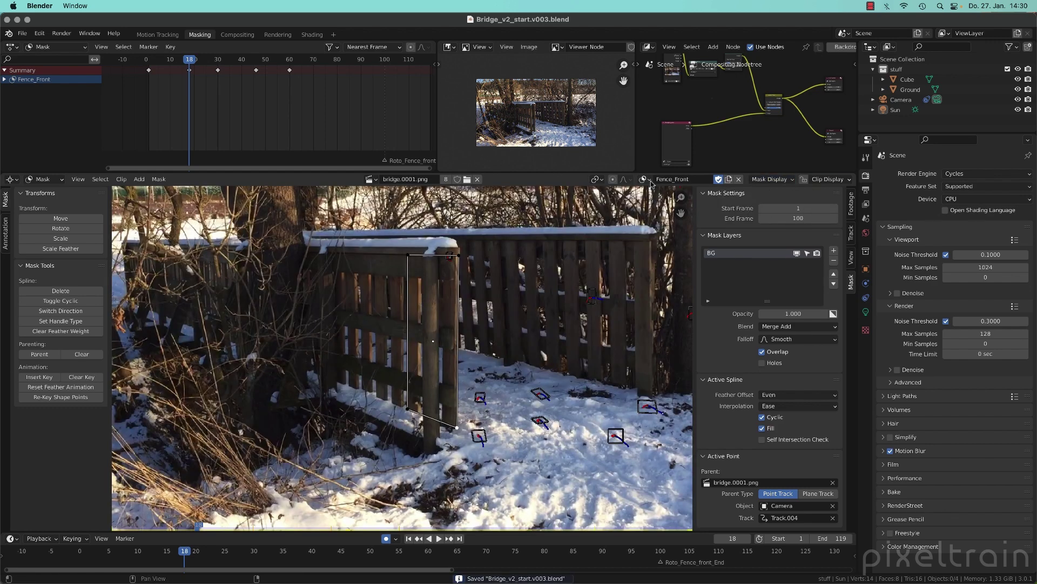
Step: Enlarge the compositing node editor by shrinking the dope sheet, viewer and mask editor areas around it
drag(606, 172, 603, 240)
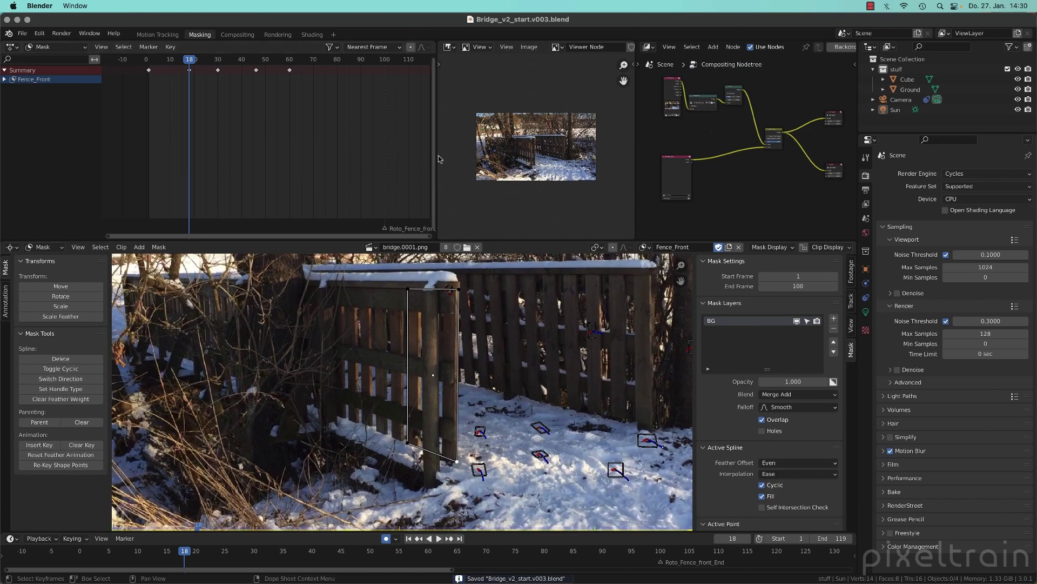
drag(437, 156, 172, 157)
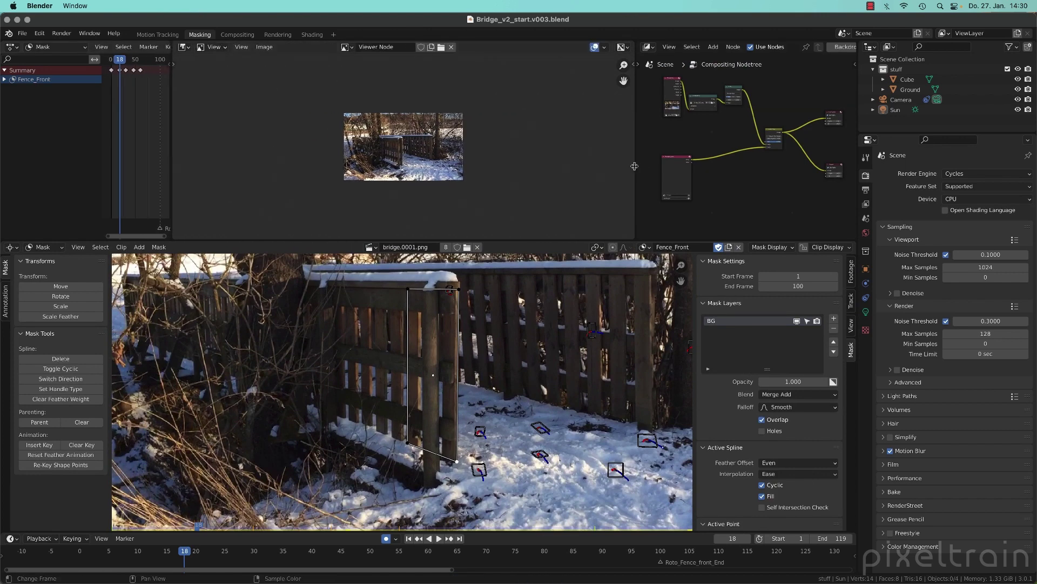
drag(638, 166, 306, 161)
drag(475, 240, 555, 311)
scroll(552, 202, up, 3)
scroll(553, 202, up, 8)
middle_drag(560, 209, 509, 158)
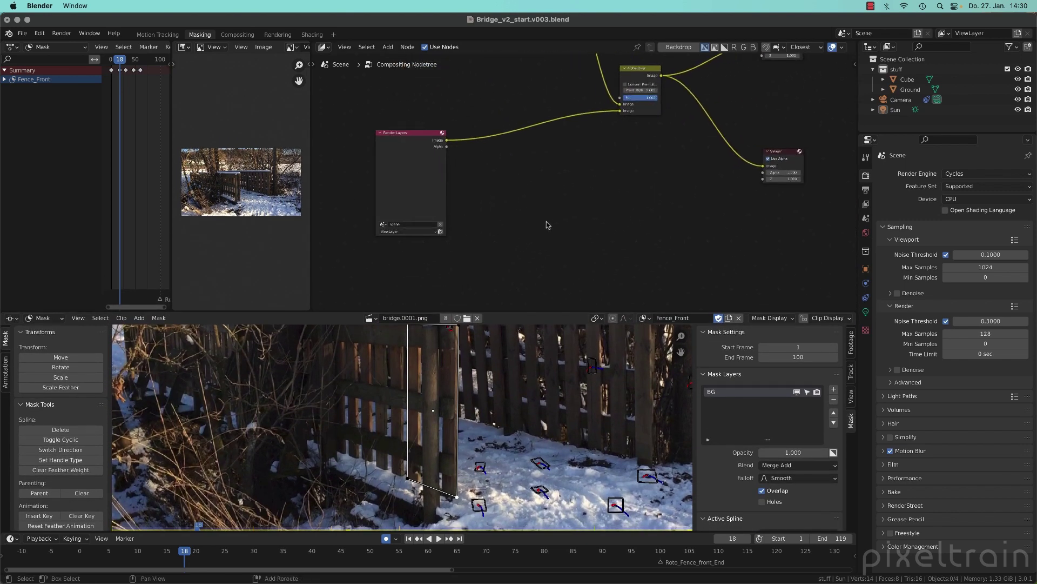
Step: Add a Mask input node below the Render Layers node and assign the Fence_Front mask to it
key(shift+a)
mouse_move(549, 202)
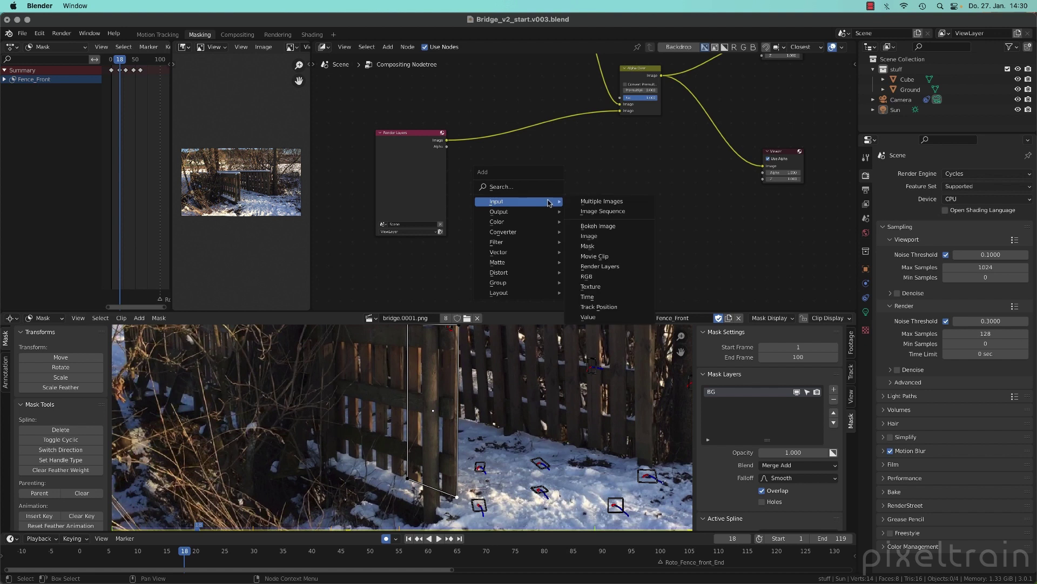
click(588, 246)
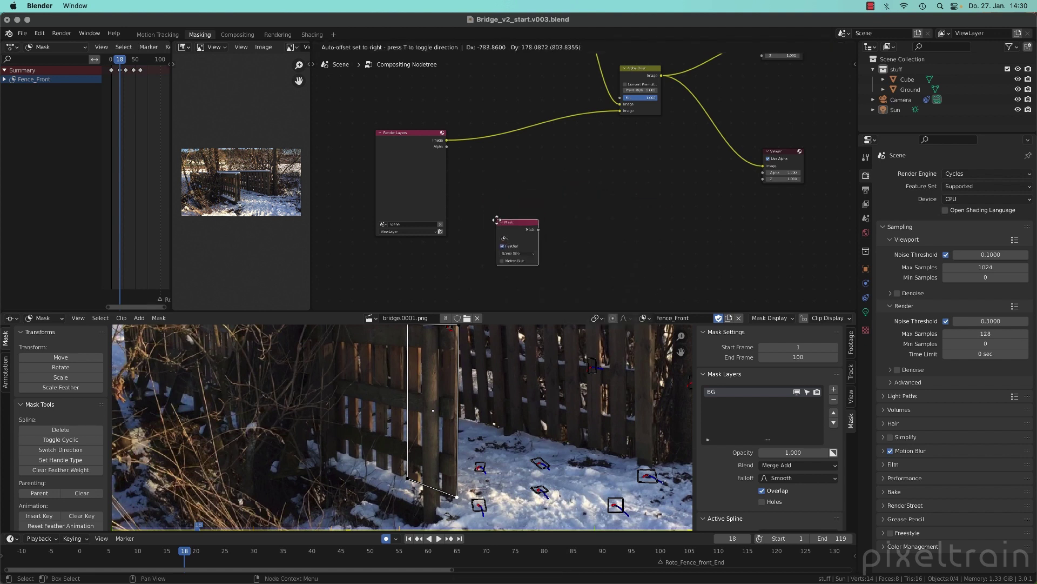
click(532, 229)
scroll(533, 266, up, 2)
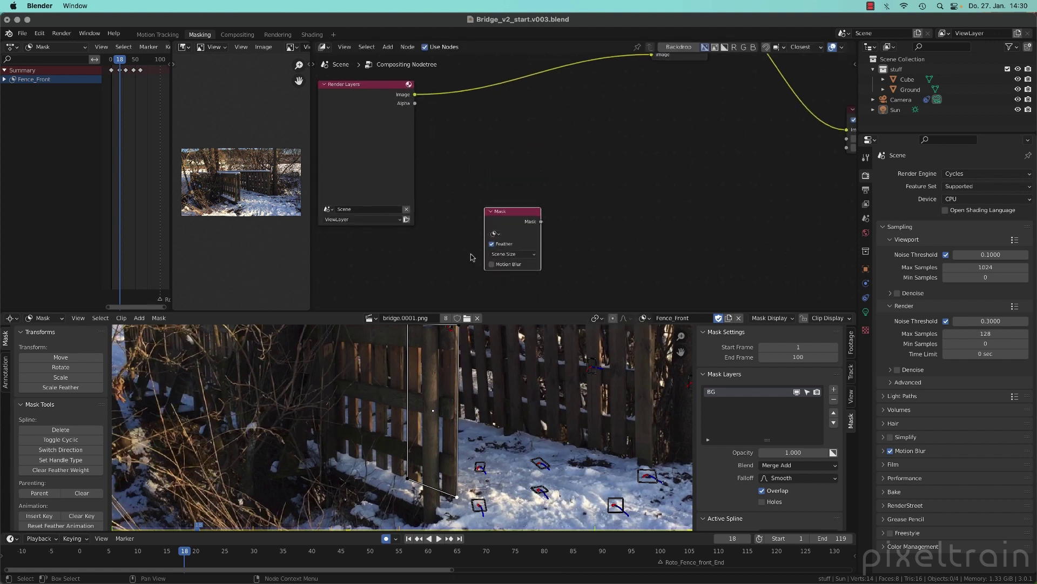
click(496, 234)
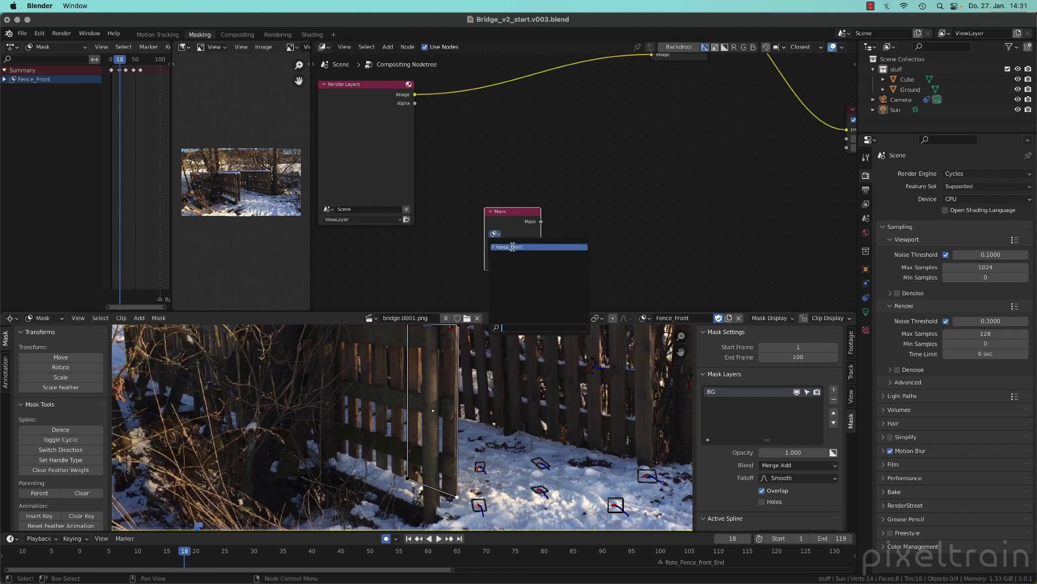
click(513, 247)
scroll(609, 220, down, 3)
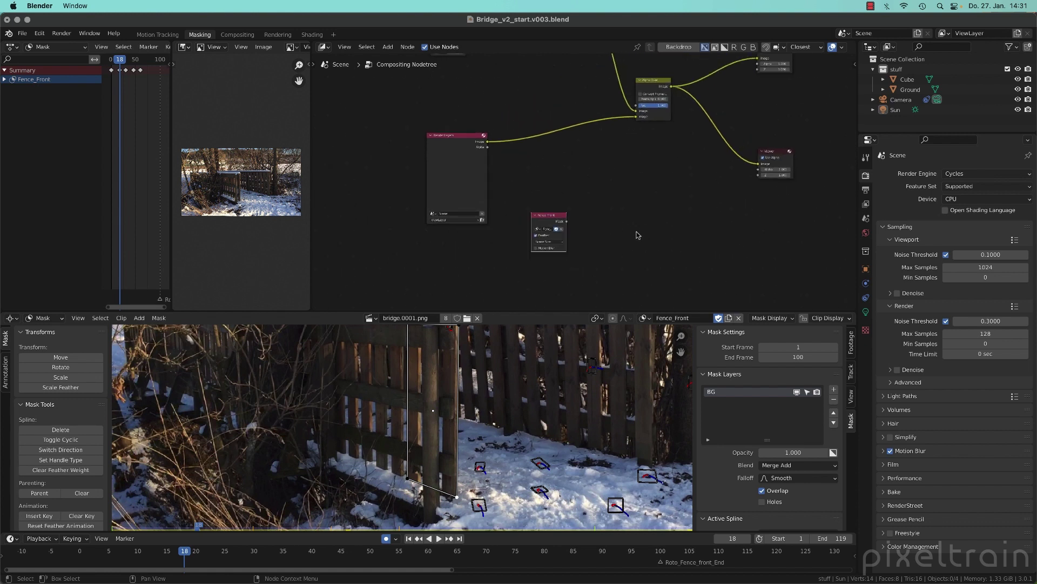
Step: Route the Fence_Front mask node to the Viewer node and widen the image viewer area to inspect the matte
ctrl+shift+click(548, 217)
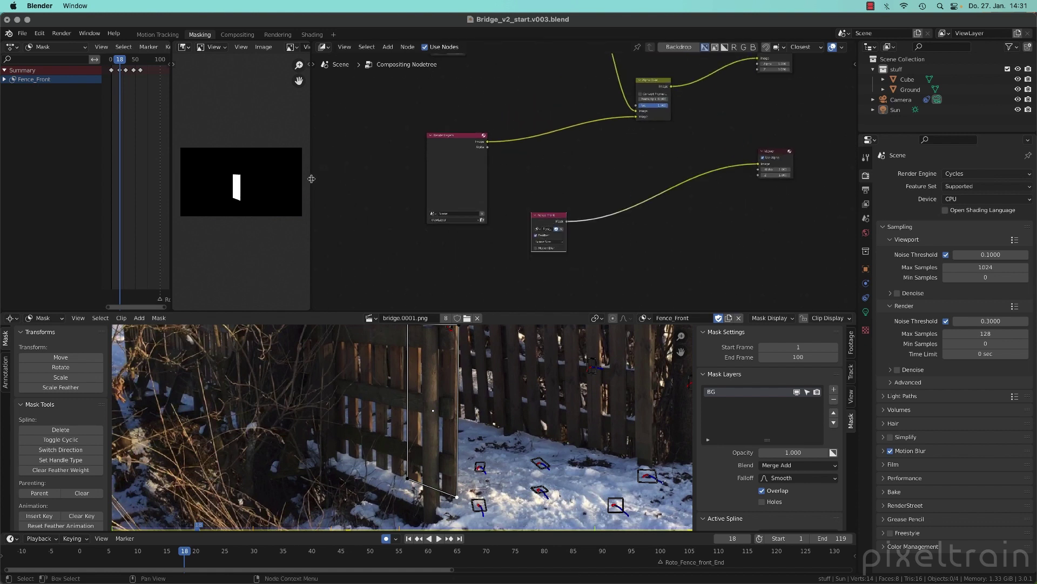
drag(312, 178, 469, 178)
key(Home)
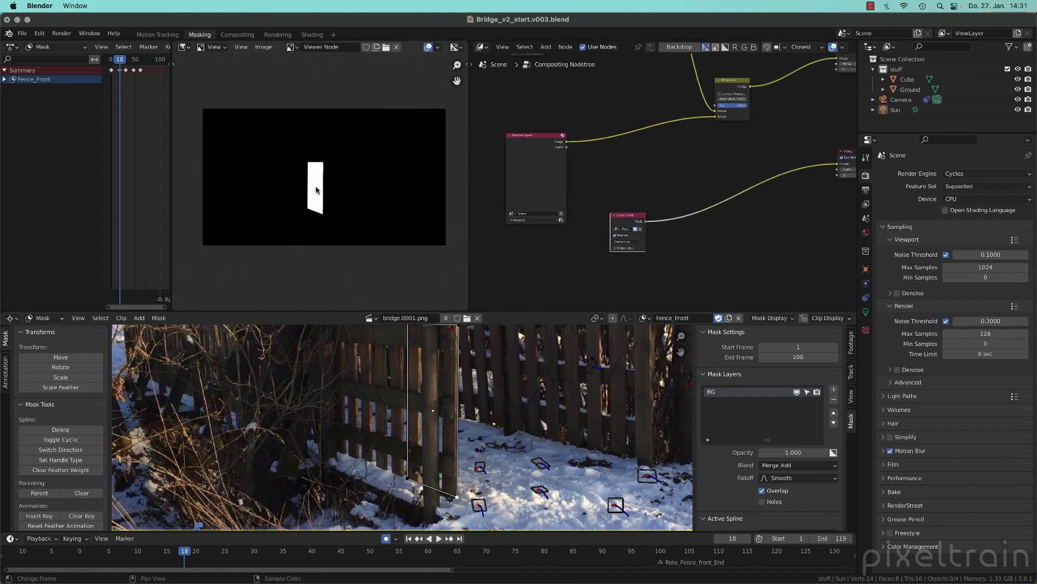
scroll(316, 190, up, 3)
scroll(298, 228, down, 4)
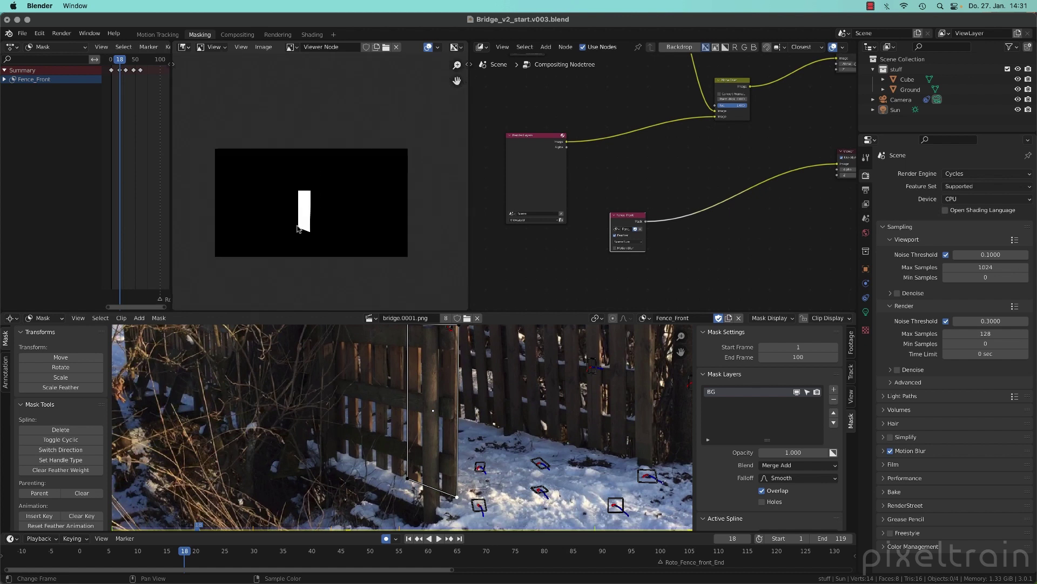
scroll(297, 229, up, 1)
scroll(744, 278, down, 1)
middle_drag(745, 273, 716, 256)
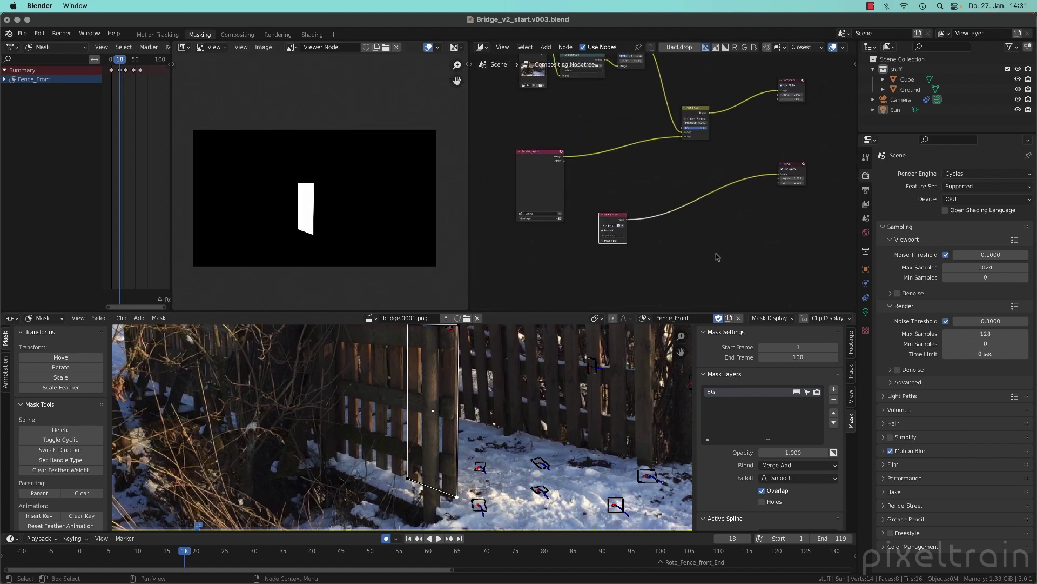
Step: Route the Render Layers node to the Viewer, render its view layer and close the render window
ctrl+shift+click(540, 156)
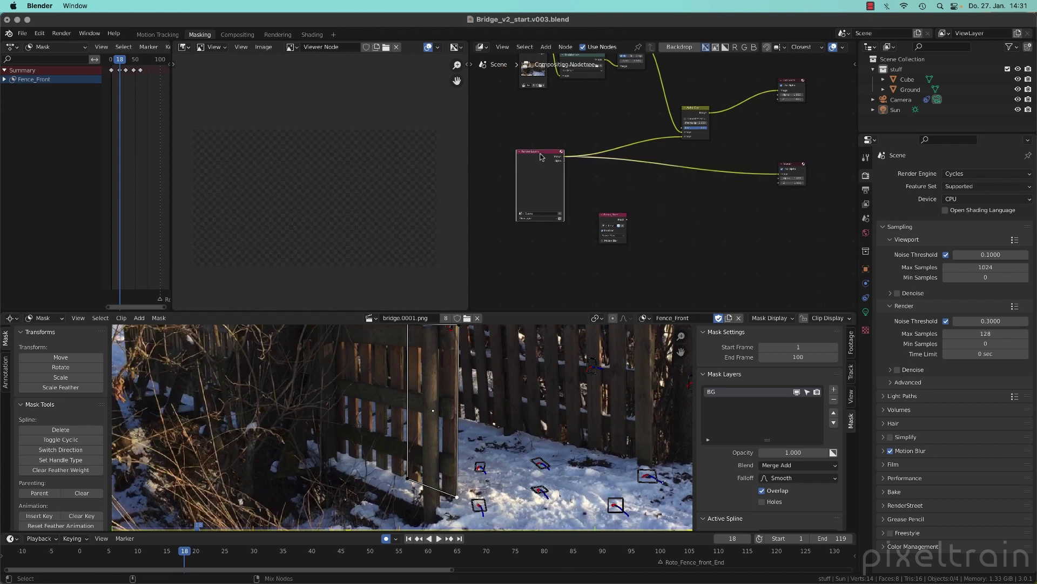
click(559, 219)
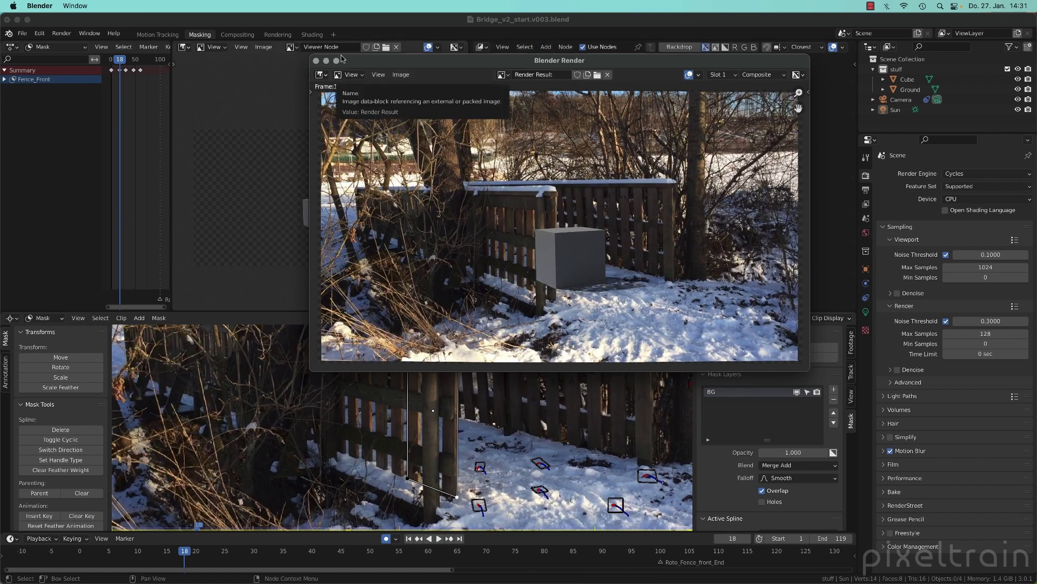
click(316, 61)
Step: Preview the Render Layers alpha and image outputs, and the combined Alpha Over result, in the viewer
ctrl+shift+click(547, 157)
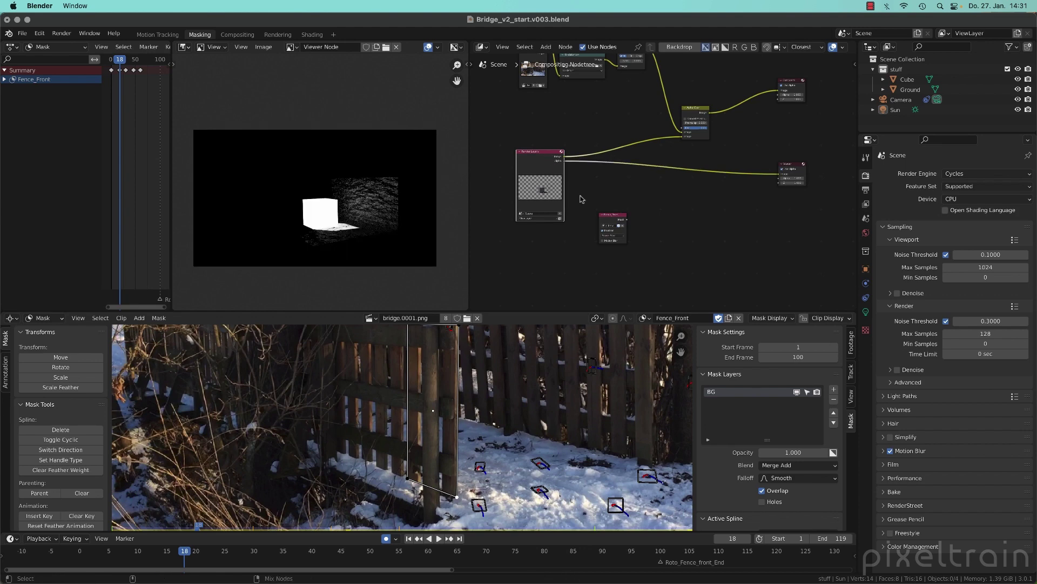
ctrl+shift+click(535, 155)
scroll(326, 217, up, 5)
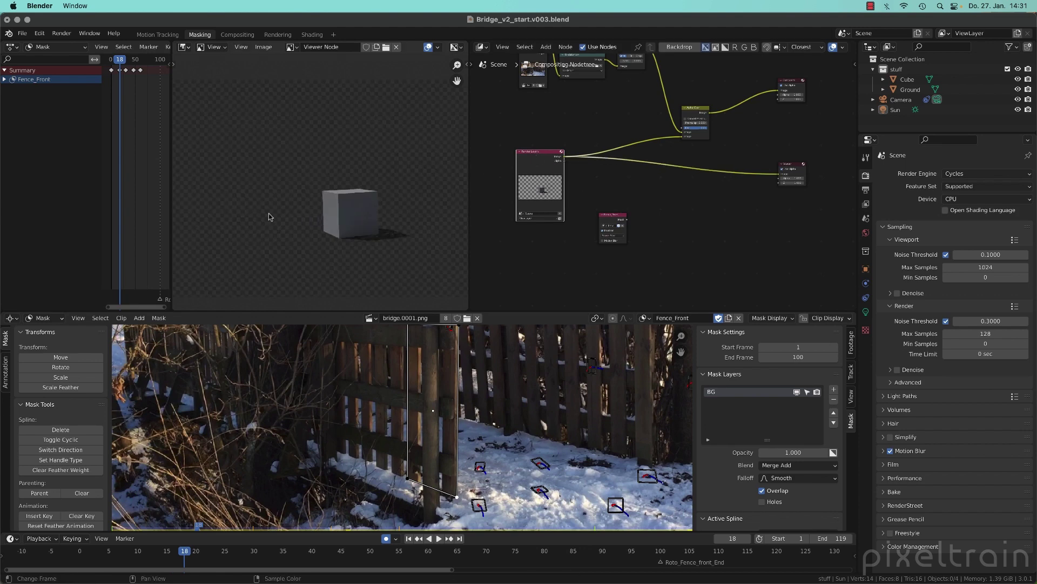
ctrl+shift+click(695, 111)
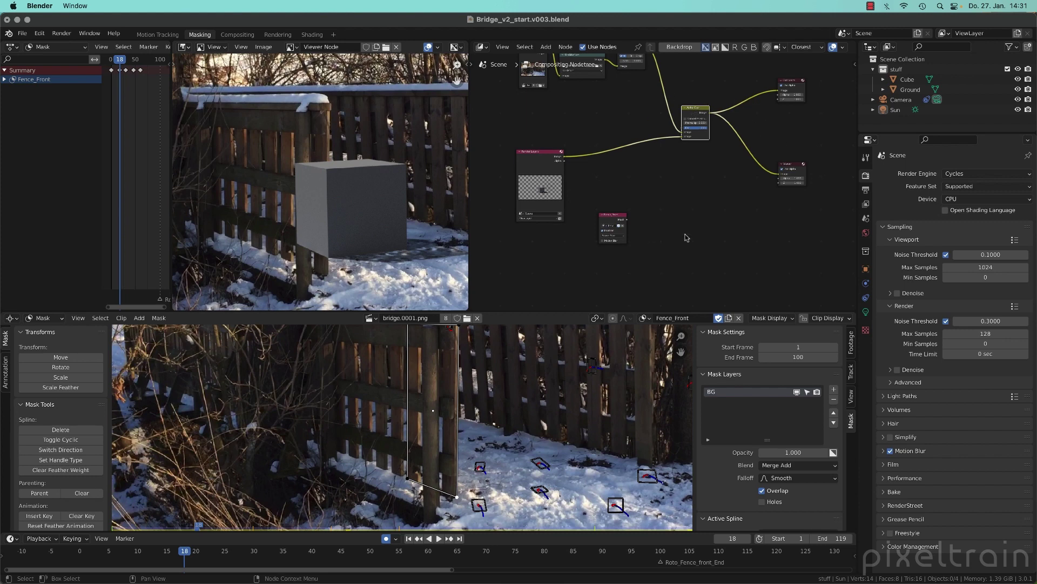
Step: Add a Set Alpha converter node between the Render Layers and Alpha Over nodes, above the Fence_Front mask node
mouse_move(613, 215)
mouse_down()
mouse_move(675, 216)
mouse_move(608, 210)
mouse_move(610, 221)
mouse_up()
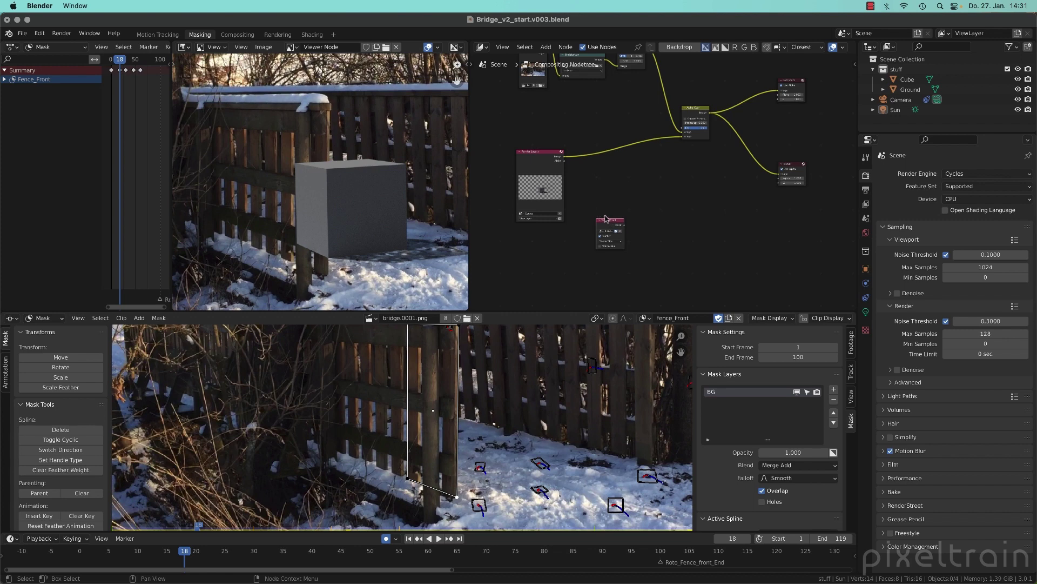
key(shift+a)
mouse_move(639, 193)
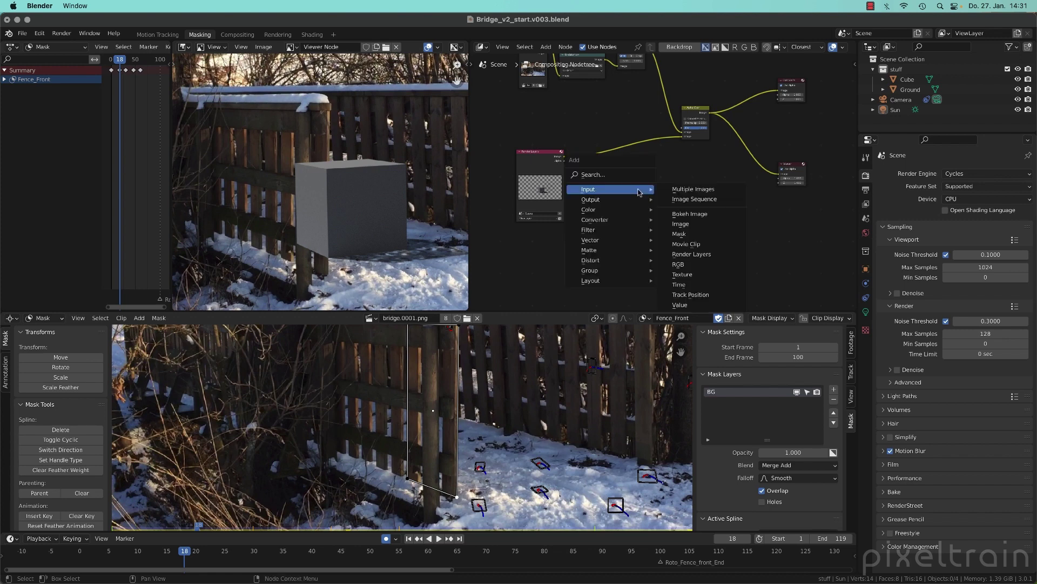
mouse_move(628, 224)
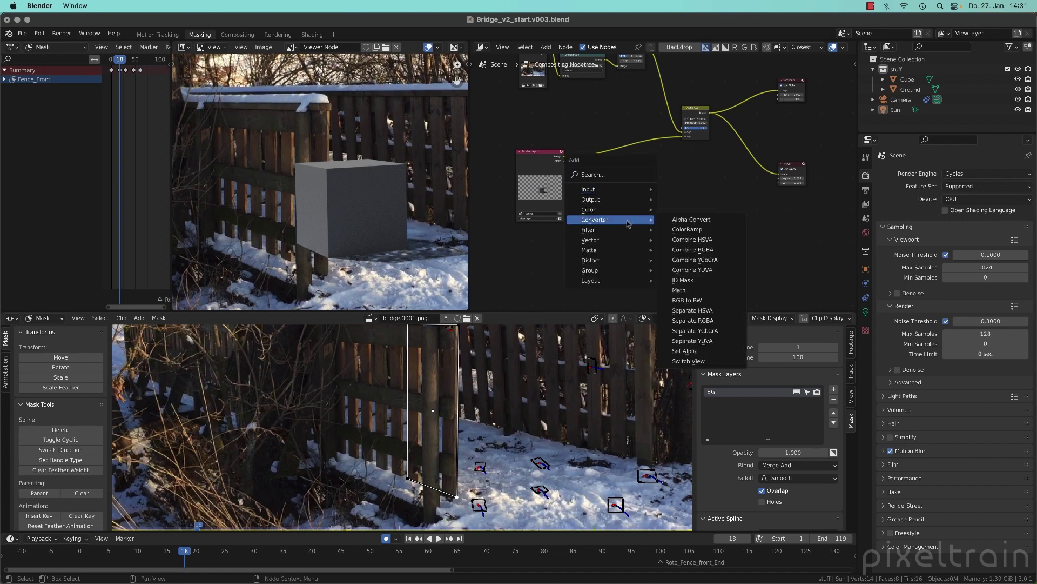
click(706, 350)
click(634, 177)
scroll(633, 178, up, 2)
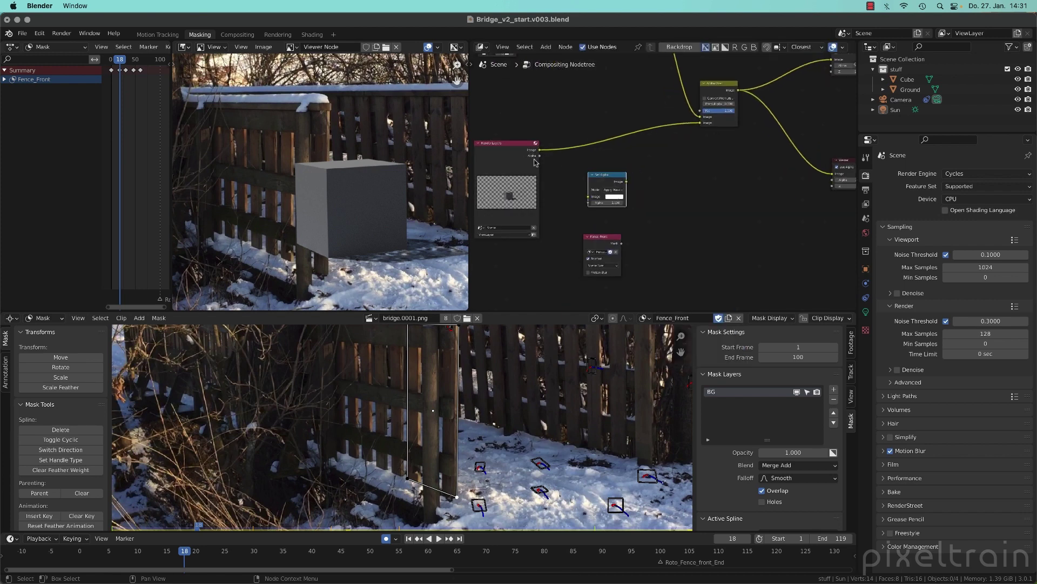
Step: Compare the alpha and image outputs of the Render Layers node in the viewer
ctrl+shift+click(510, 151)
ctrl+shift+click(509, 151)
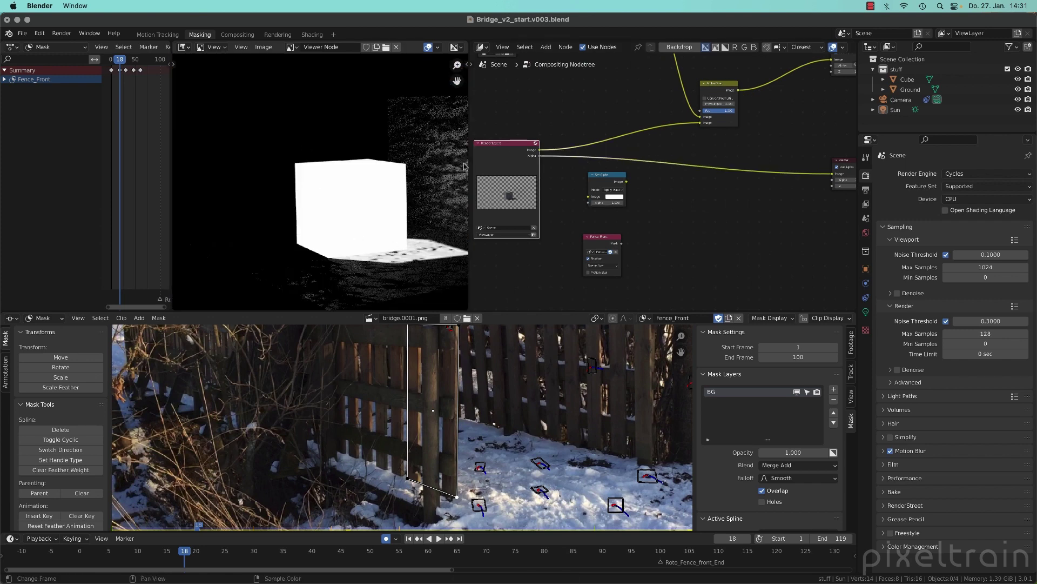
ctrl+shift+click(503, 147)
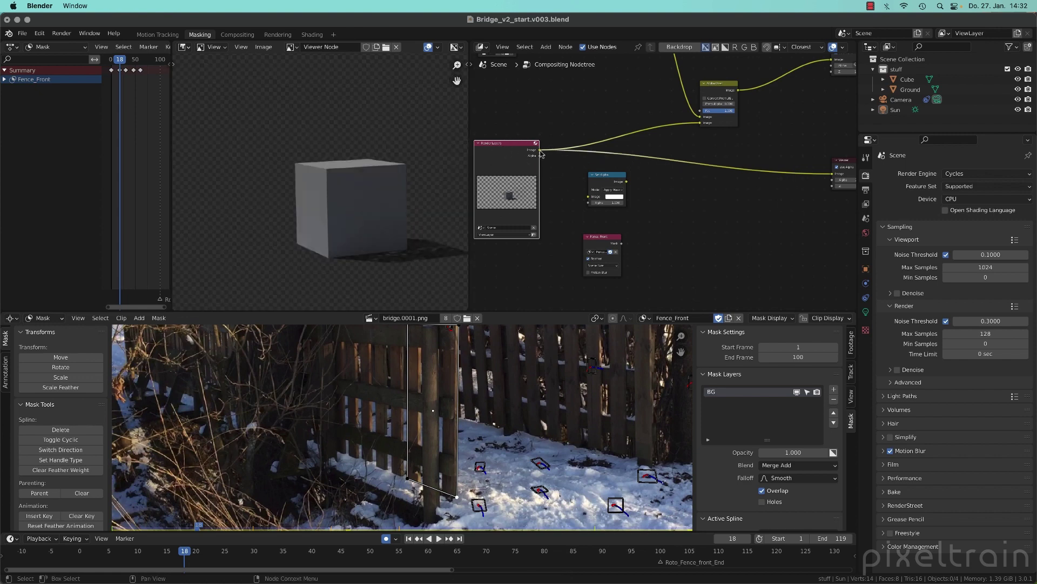
Step: Connect the Render Layers image and the Fence_Front mask to Set Alpha's Image and Alpha inputs, and preview its output
drag(588, 198, 539, 150)
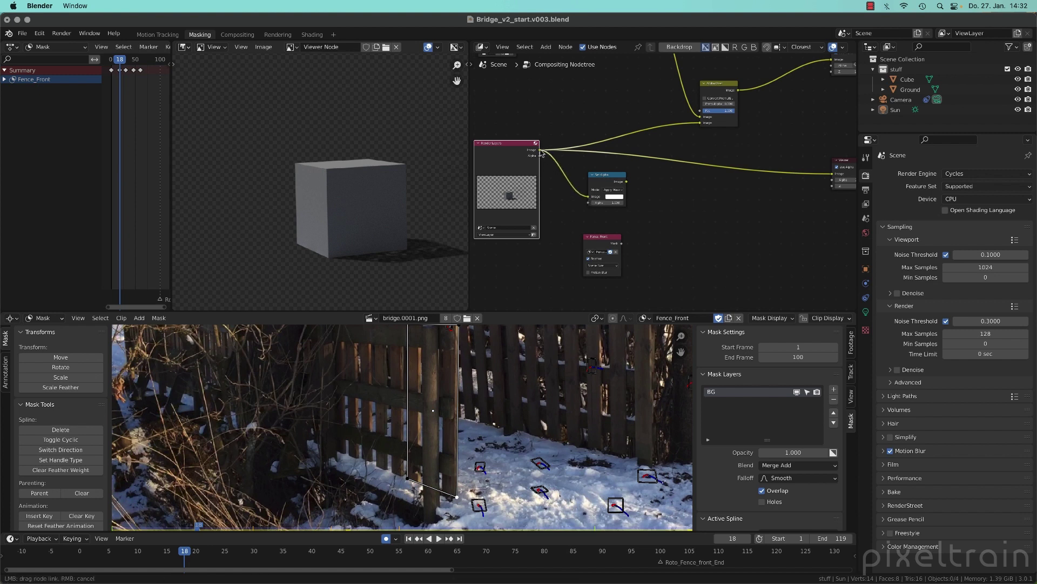
drag(620, 183, 643, 191)
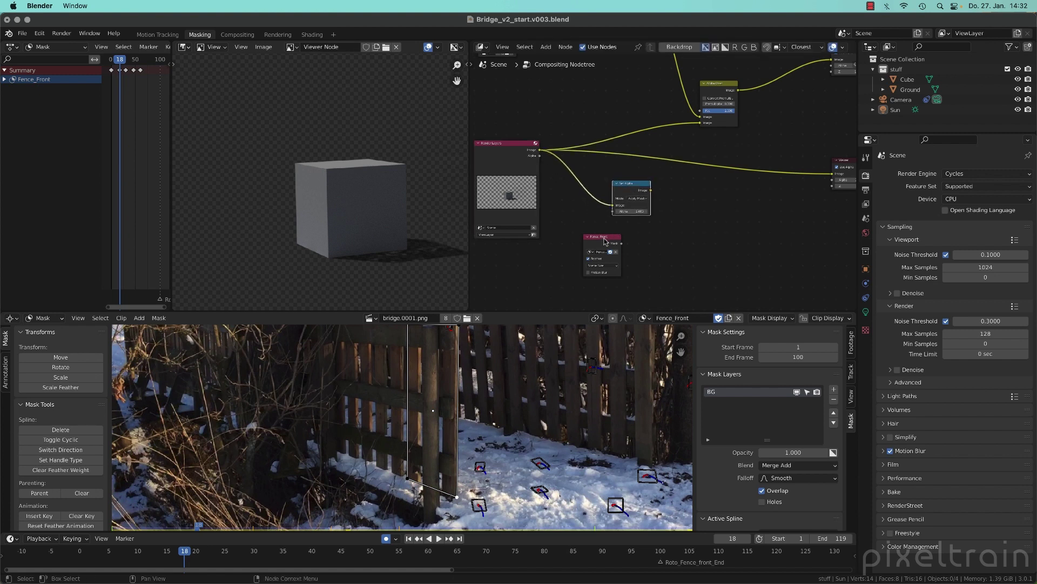
drag(616, 236, 591, 234)
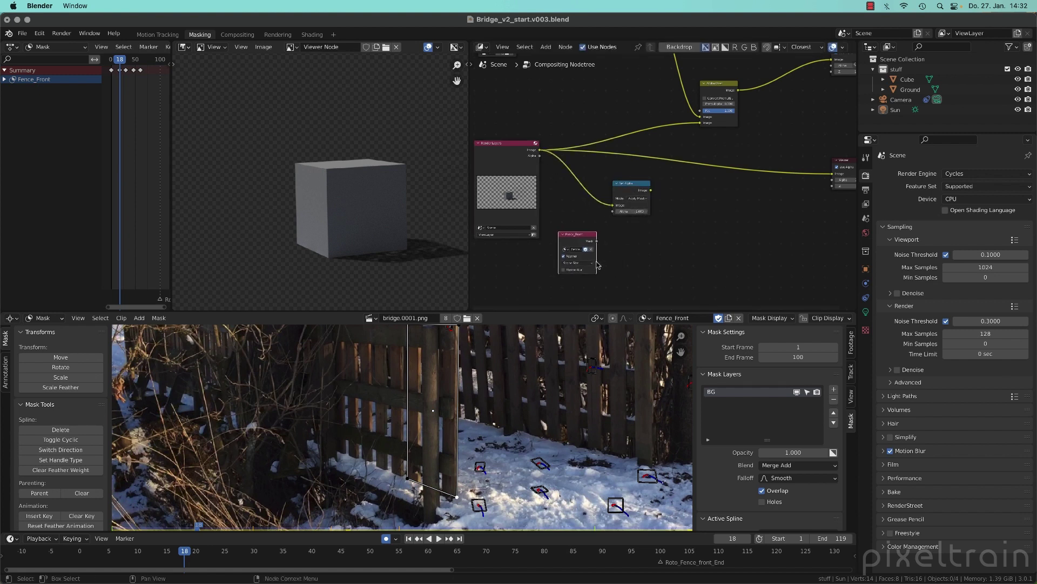
drag(597, 241, 613, 211)
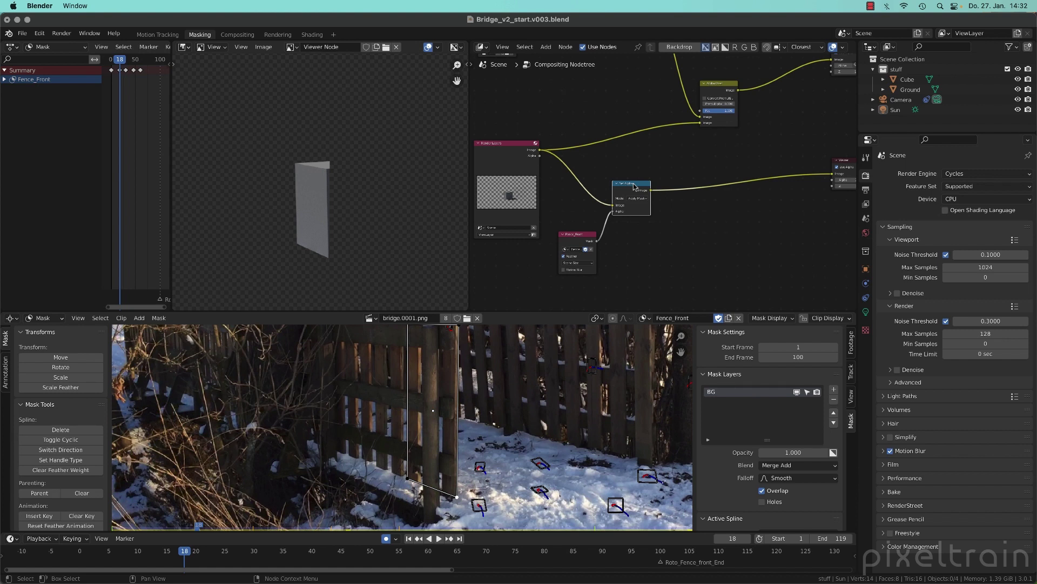
Step: Connect the Set Alpha output to Alpha Over's second Image input and preview the combined composite
drag(700, 123, 651, 190)
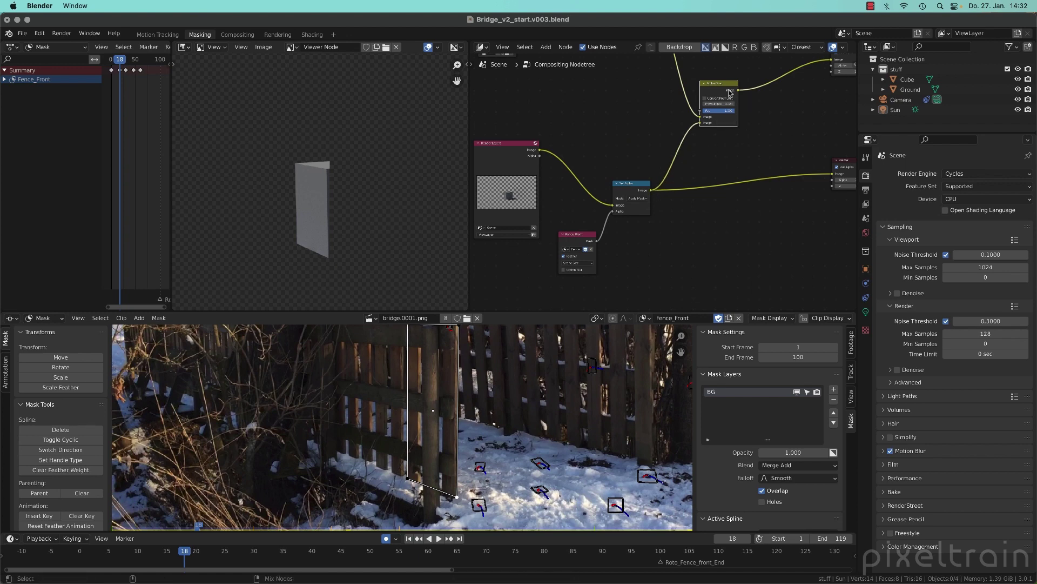
ctrl+shift+click(730, 89)
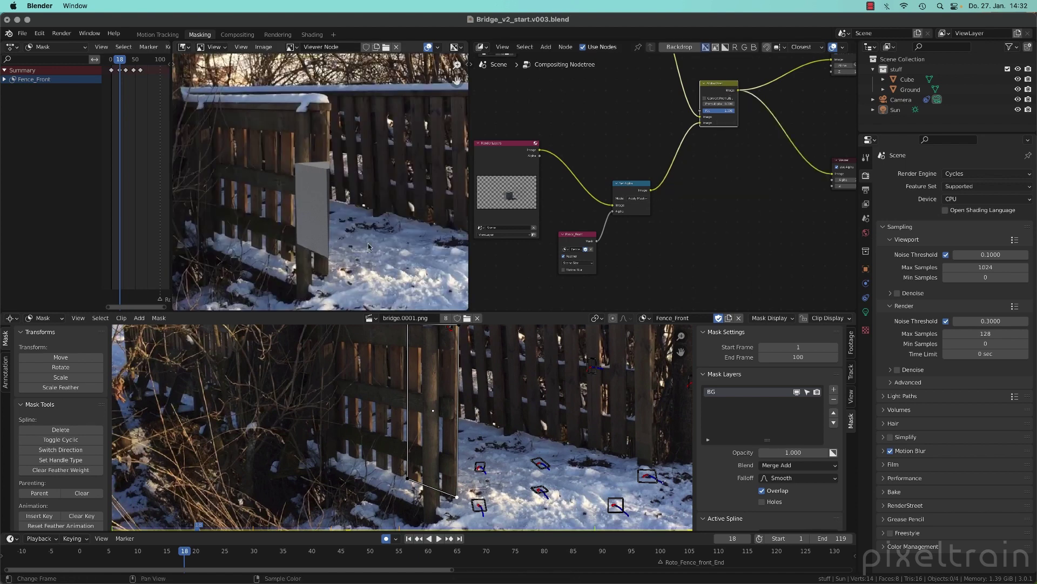
scroll(697, 162, down, 2)
Step: Move the Fence_Front mask node aside and insert an Invert node between it and Set Alpha's Alpha input
drag(592, 228, 530, 258)
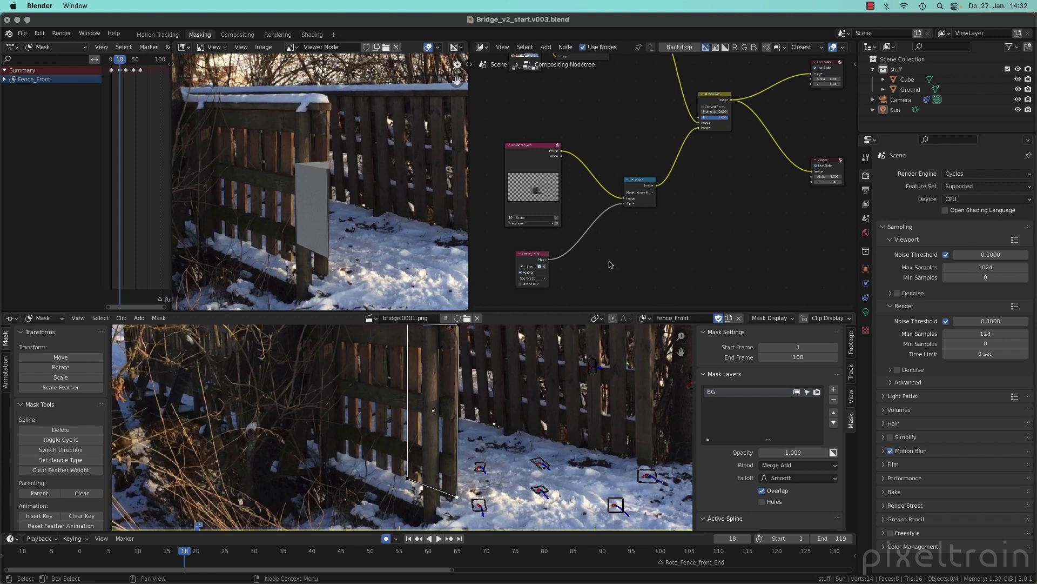
key(shift+a)
mouse_move(606, 254)
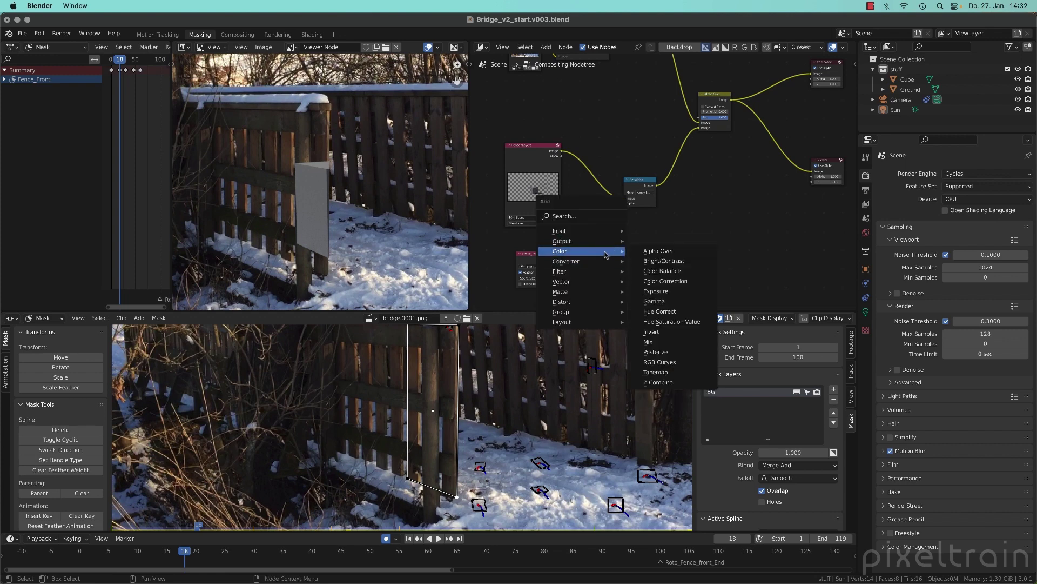
click(651, 332)
click(653, 249)
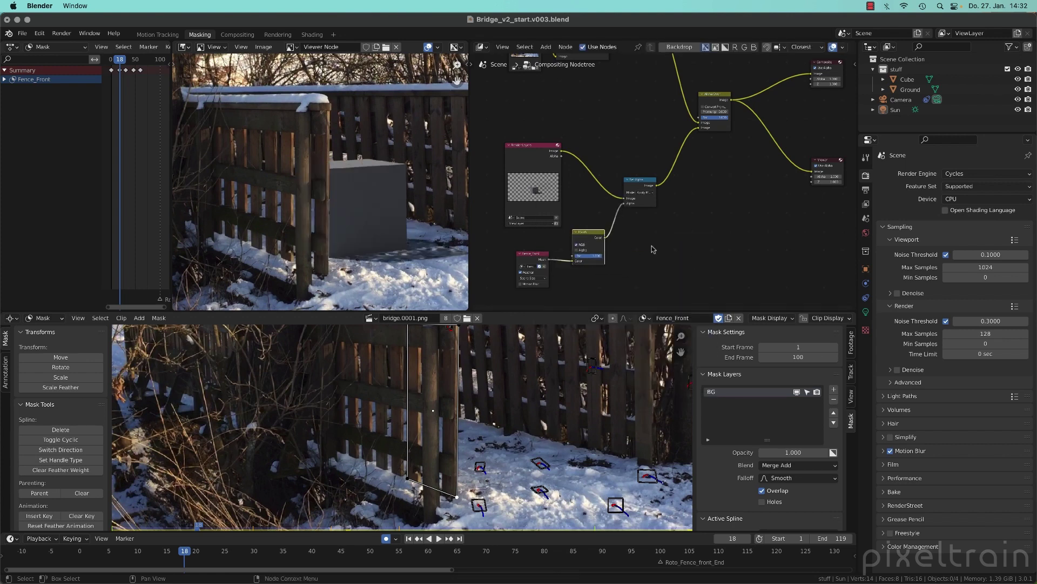
Step: Spread out the Render Layers, Invert and Fence_Front mask nodes to make room in the node tree
drag(593, 236, 587, 237)
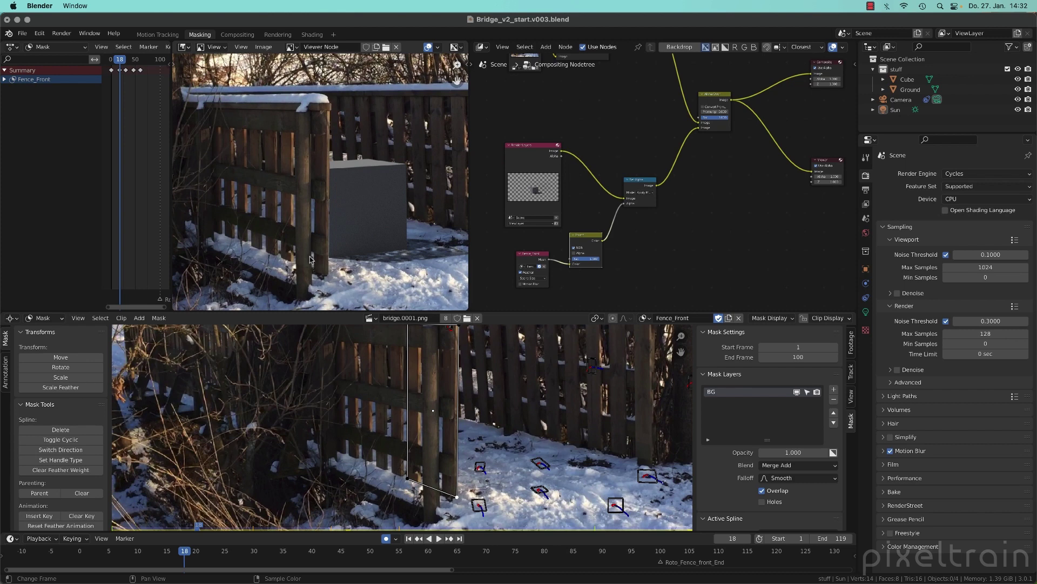
drag(543, 154, 535, 115)
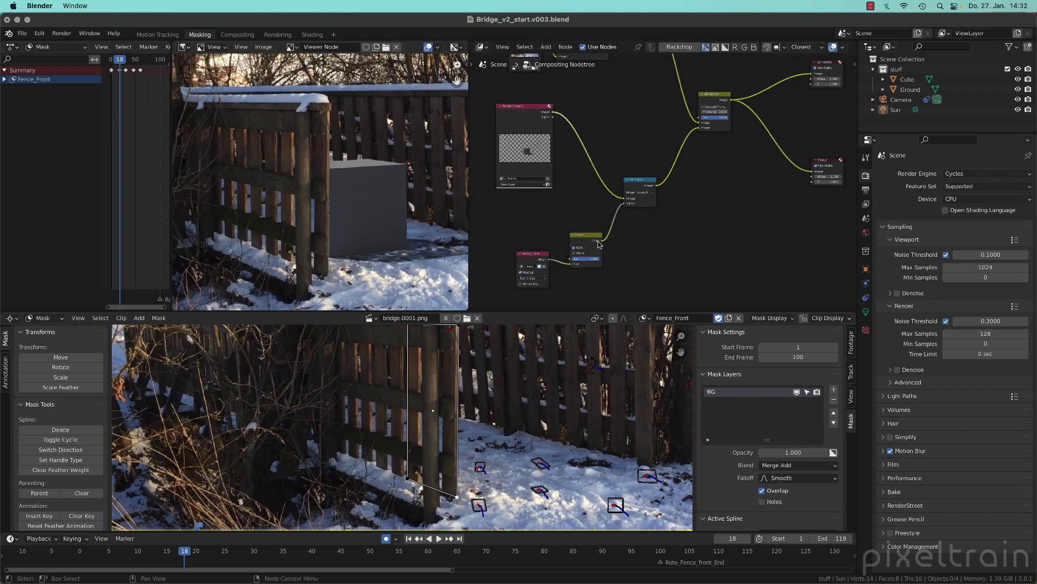
drag(598, 246, 604, 250)
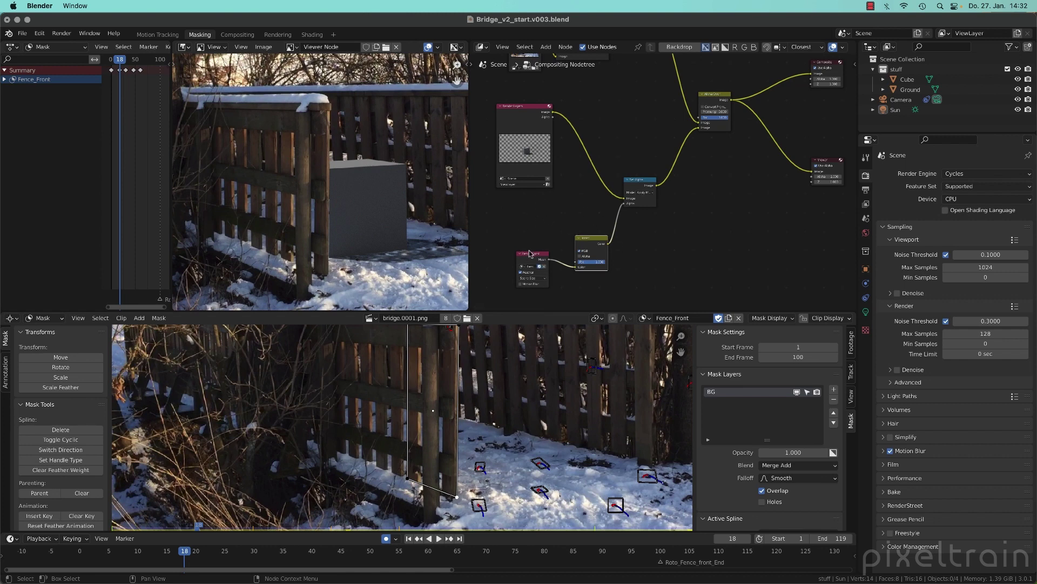
drag(538, 265, 526, 271)
key(shift+a)
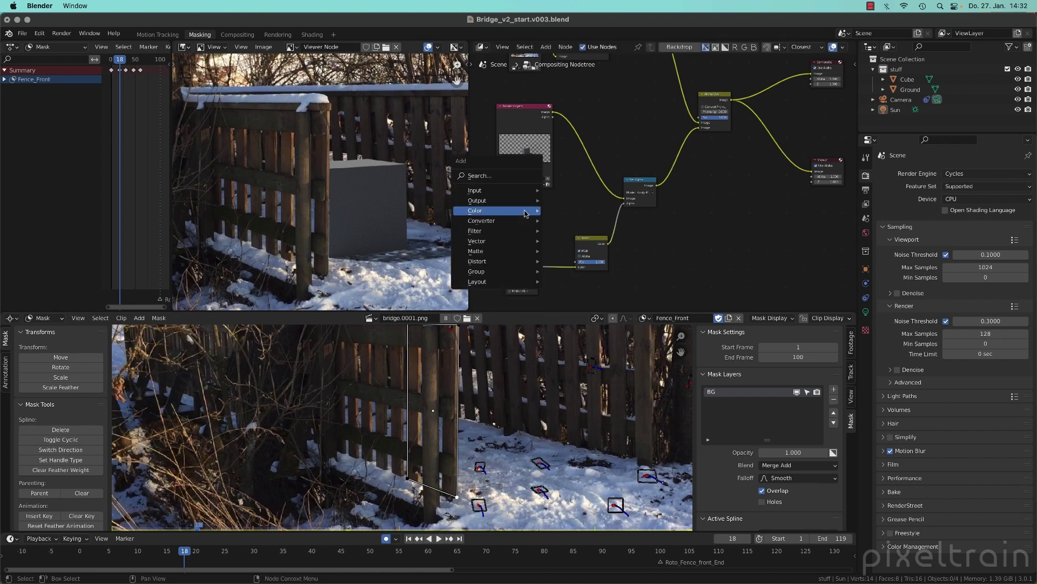
mouse_move(526, 214)
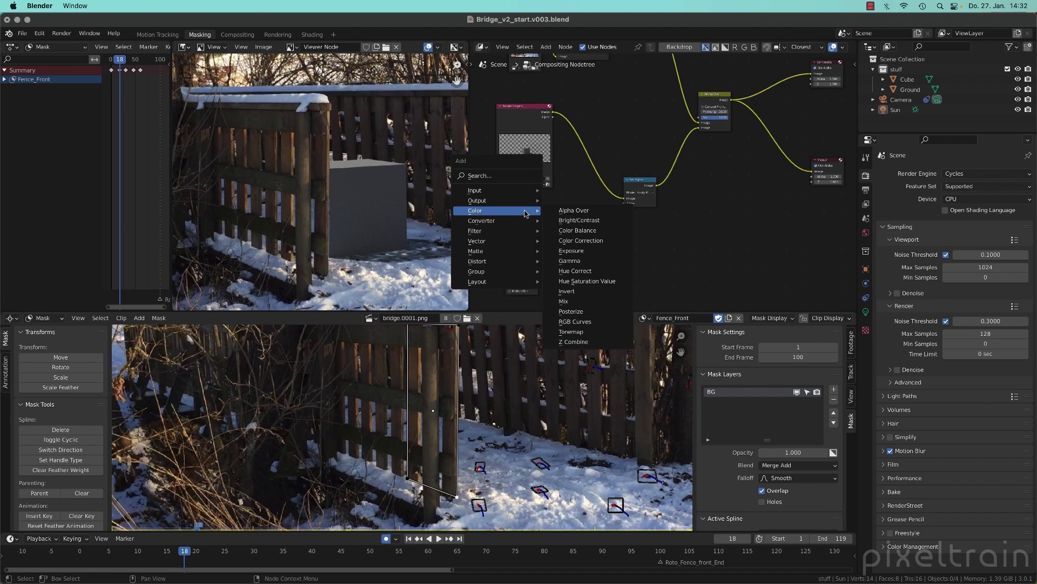
mouse_move(512, 241)
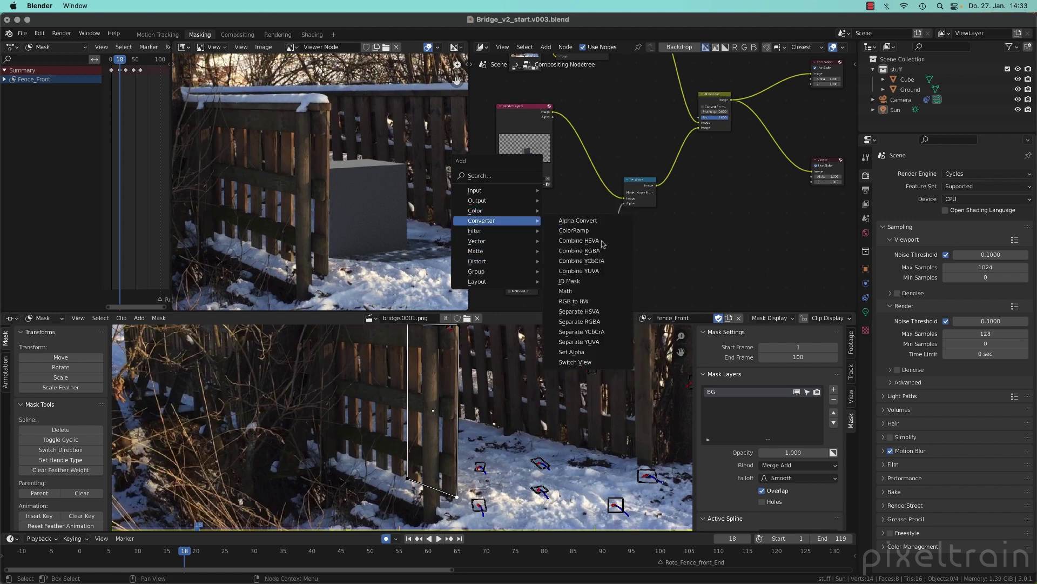
click(565, 291)
click(542, 212)
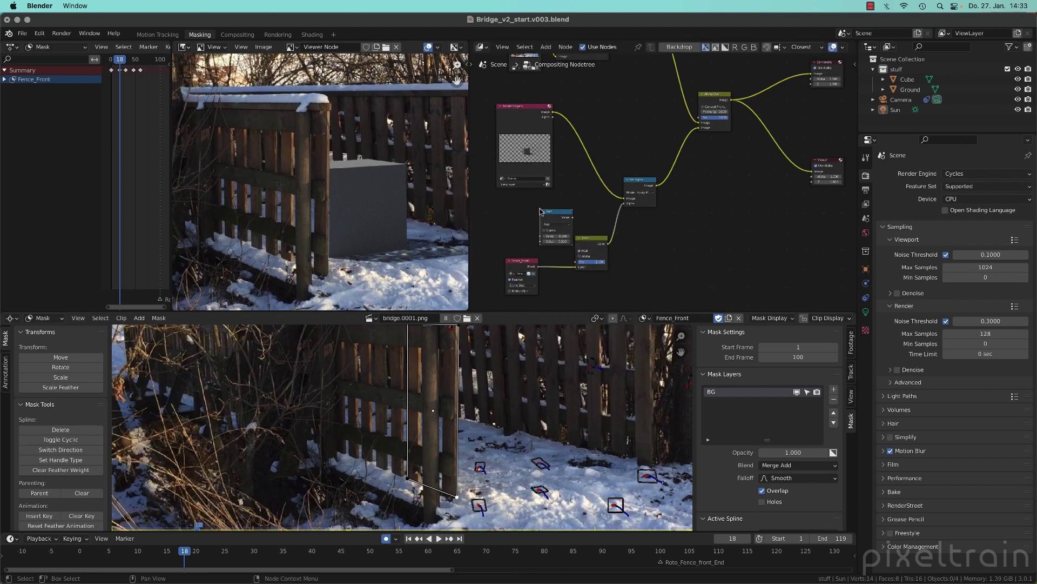
scroll(543, 214, up, 3)
click(553, 222)
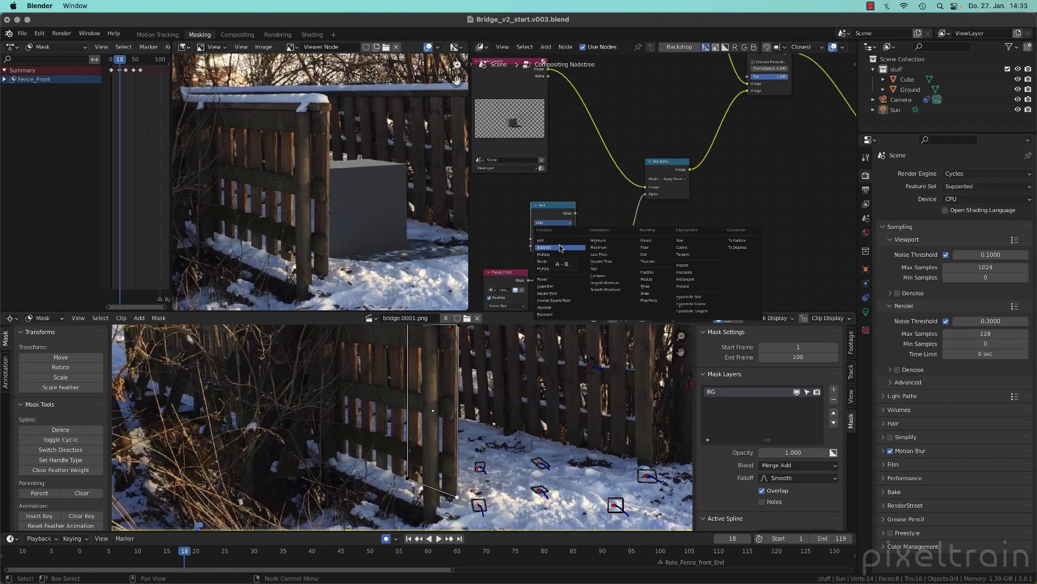
key(Escape)
click(702, 261)
click(549, 209)
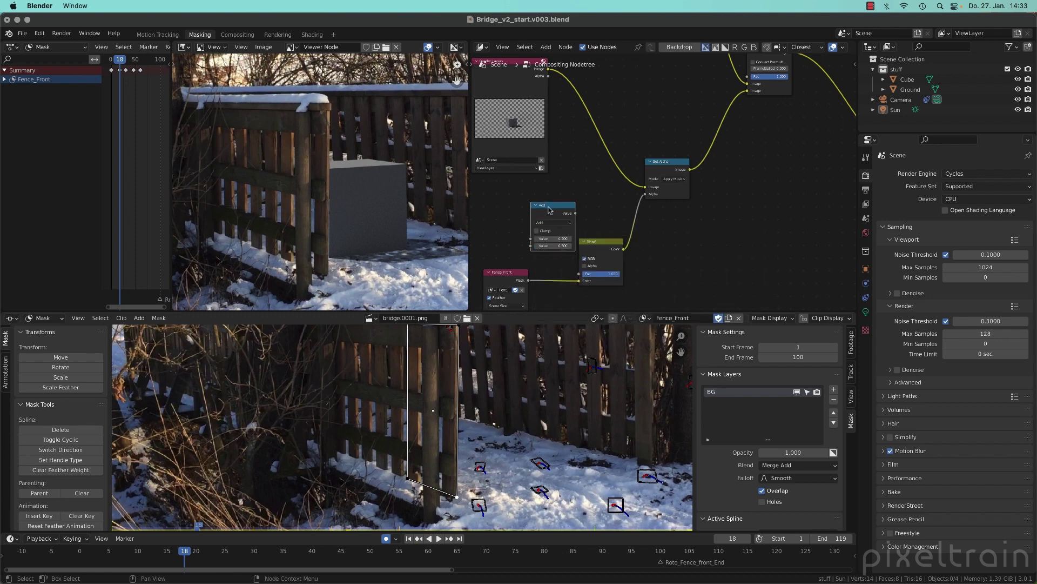
key(x)
Step: Rearrange the Fence_Front mask and Invert nodes side by side below the Render Layers node, leading into Set Alpha
drag(508, 273, 522, 228)
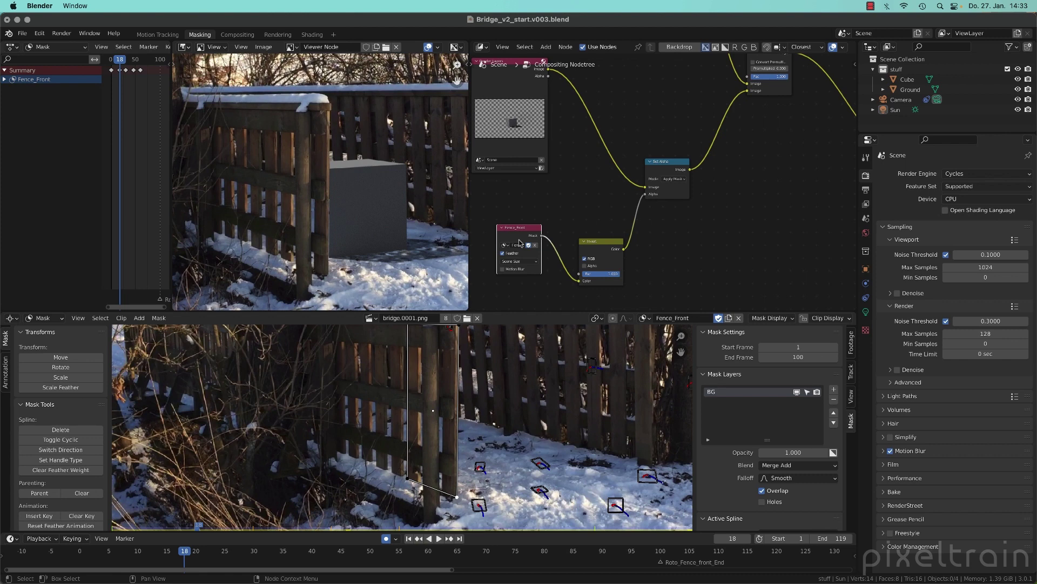
drag(610, 256, 658, 242)
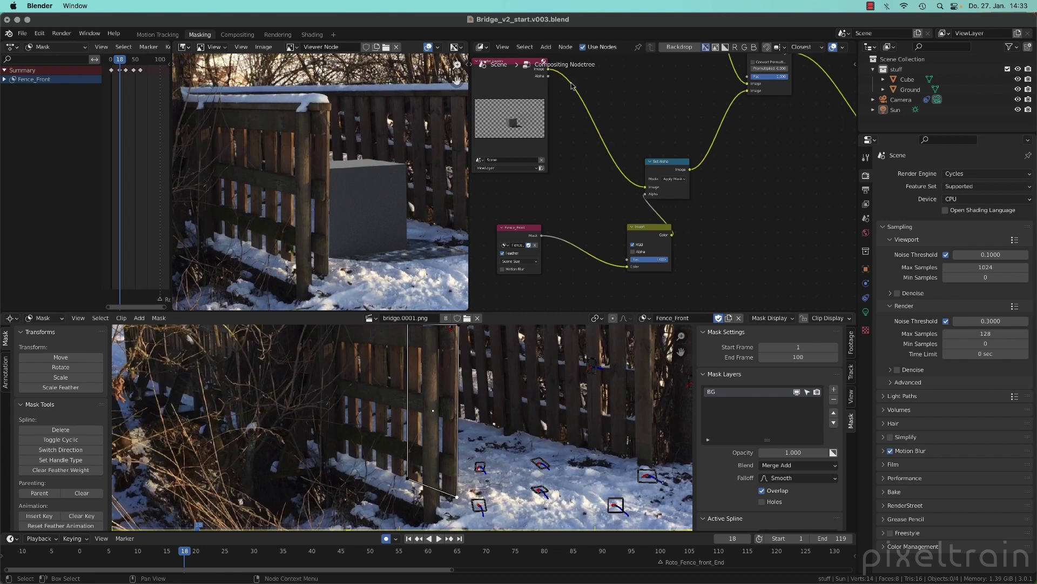
drag(647, 229, 606, 221)
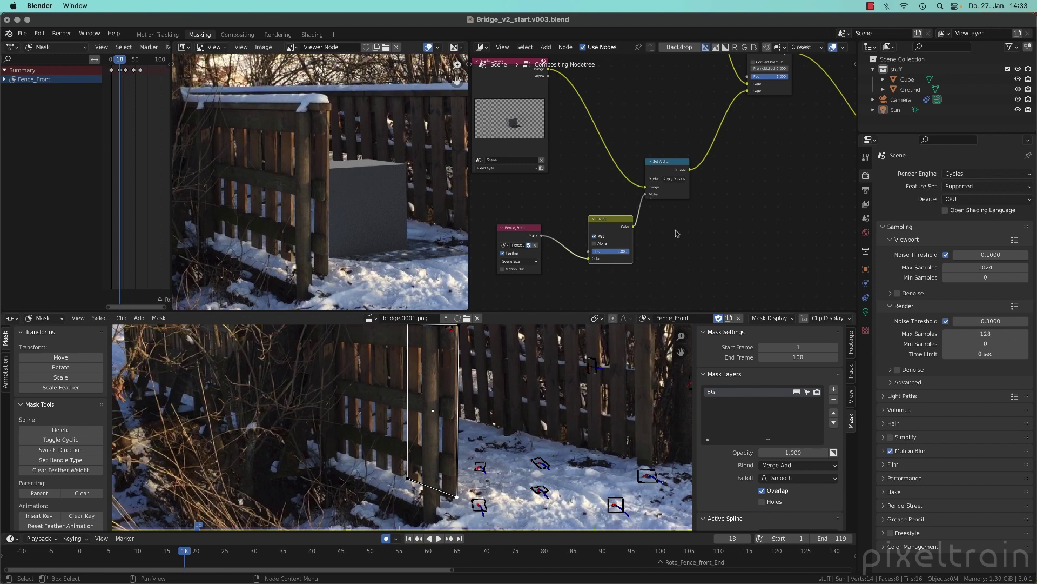
scroll(677, 233, down, 1)
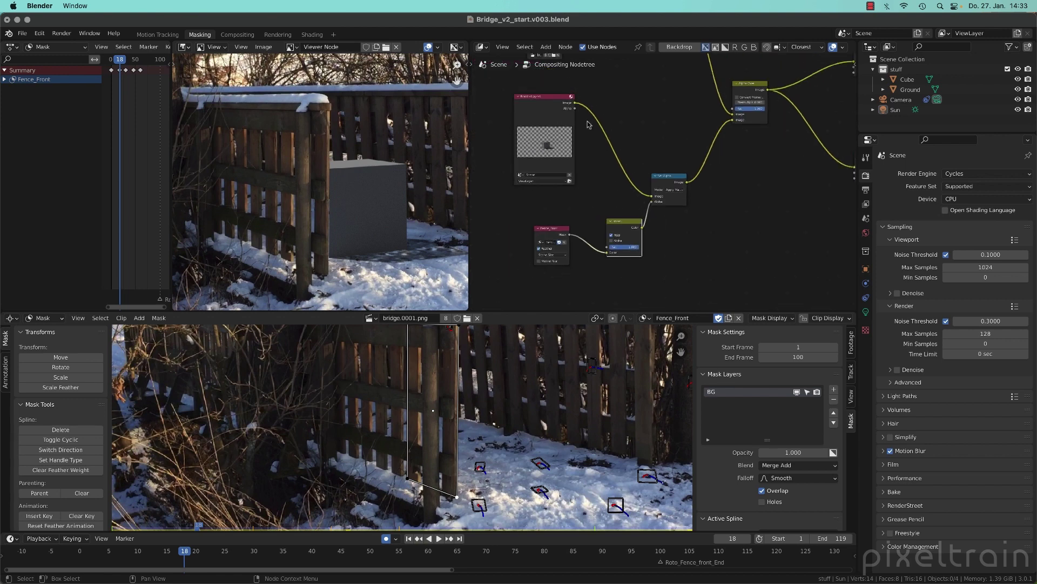
scroll(560, 306, up, 3)
middle_drag(544, 279, 578, 287)
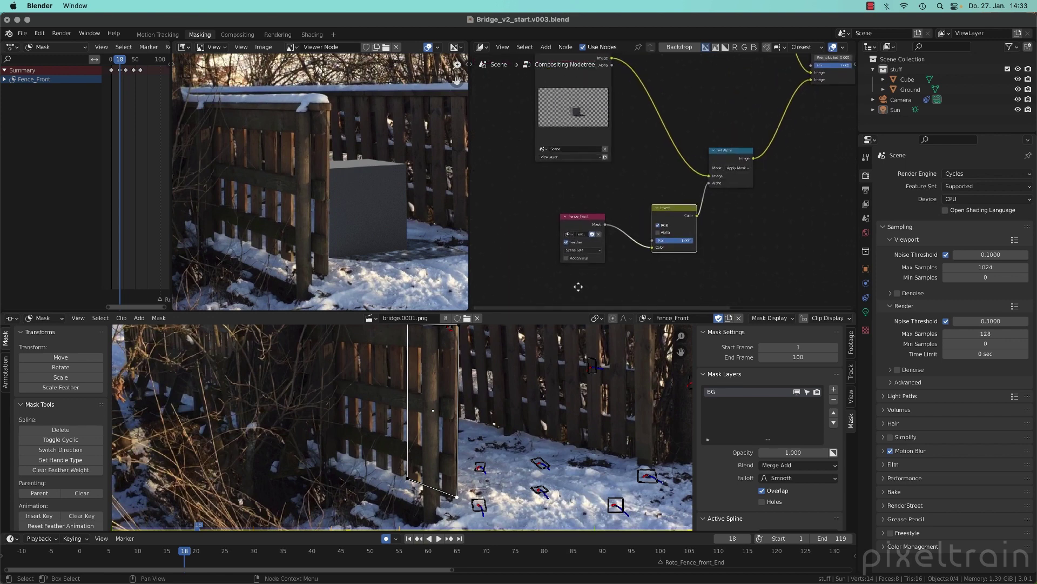
scroll(578, 287, up, 1)
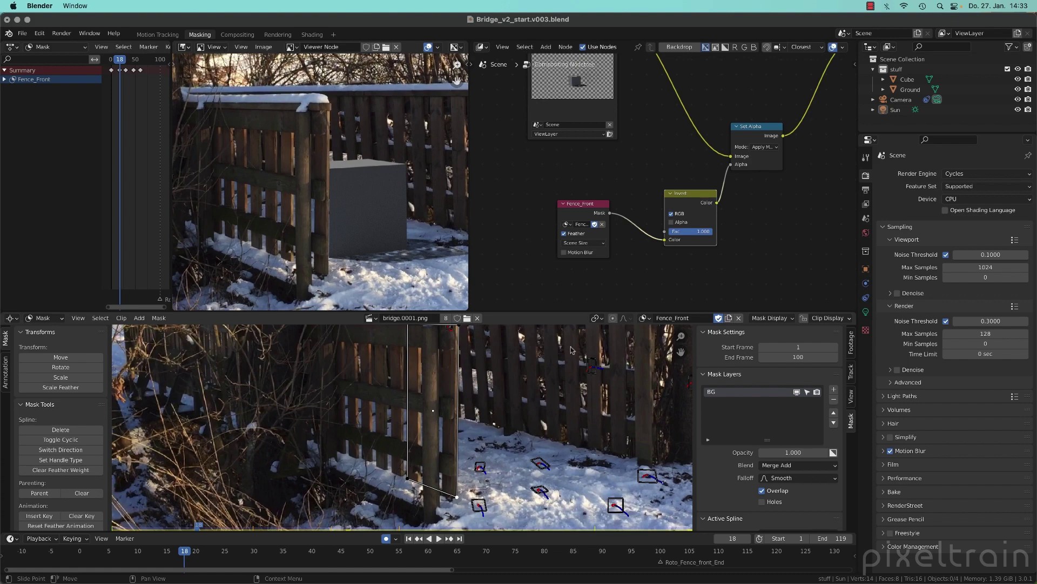
Step: Enlarge the mask editing area showing the footage and advance playback to frame 60
drag(572, 312, 537, 139)
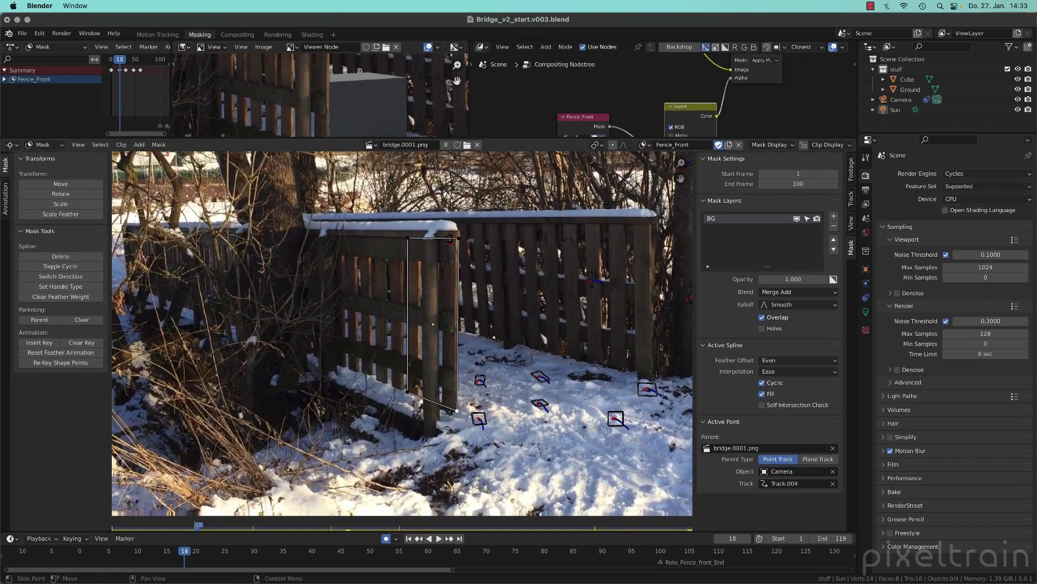
scroll(432, 329, up, 1)
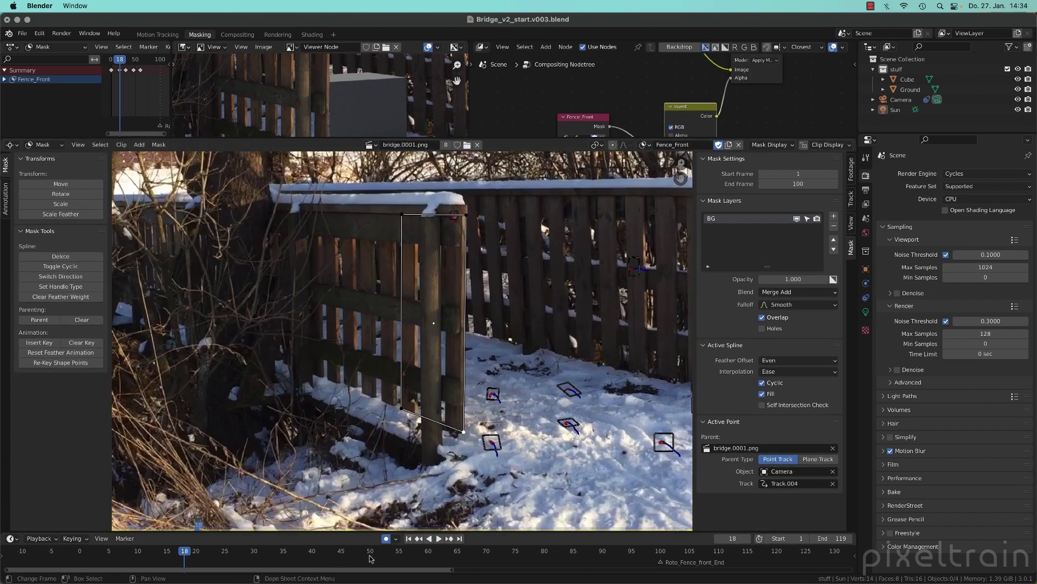
key(space)
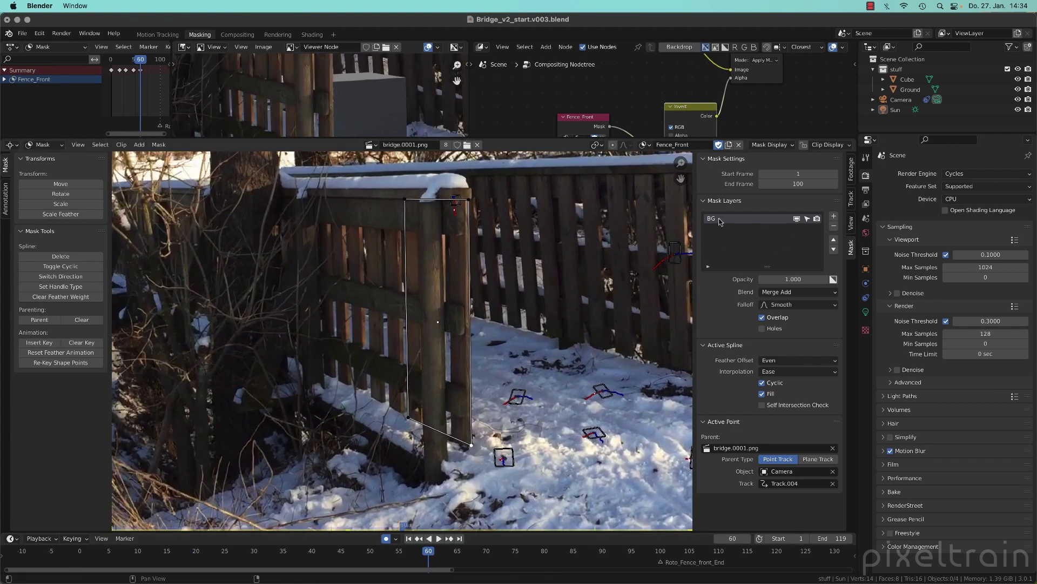
Step: Add a mask layer named Opening_A to Fence_Front and make the BG layer unselectable
click(834, 217)
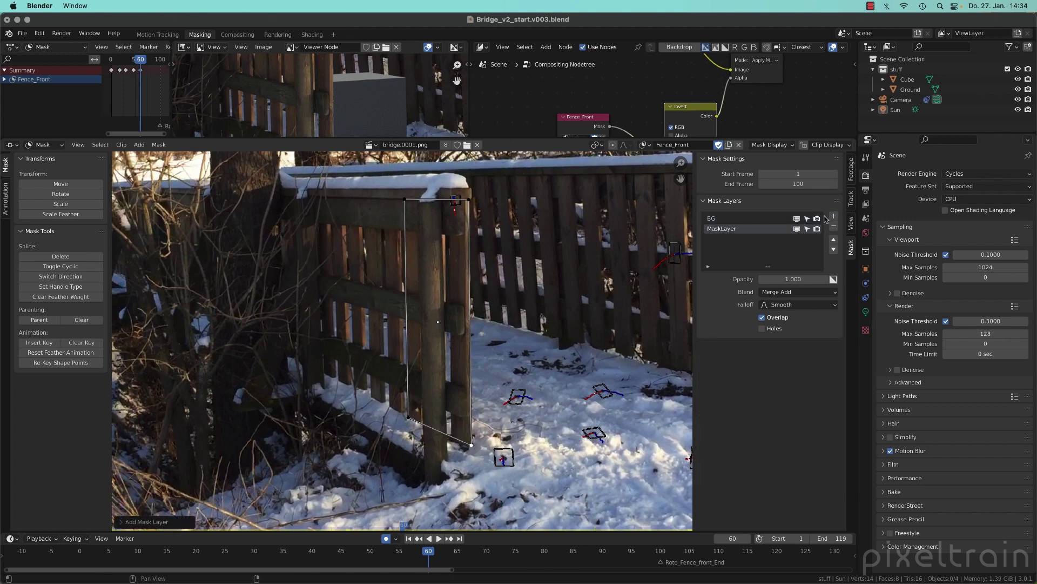
double_click(718, 229)
text(Opening_A)
key(Return)
click(807, 219)
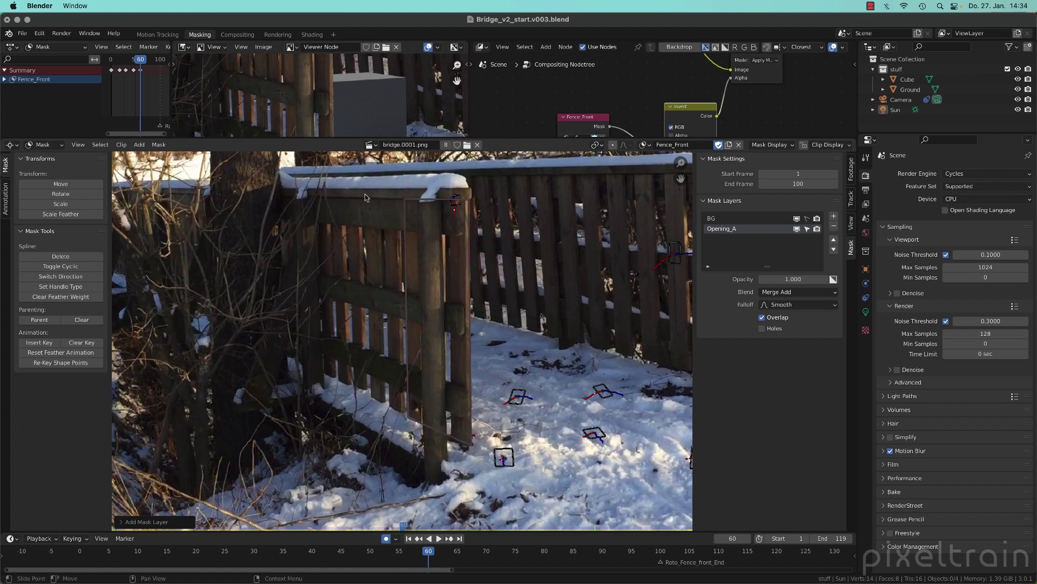
click(412, 217)
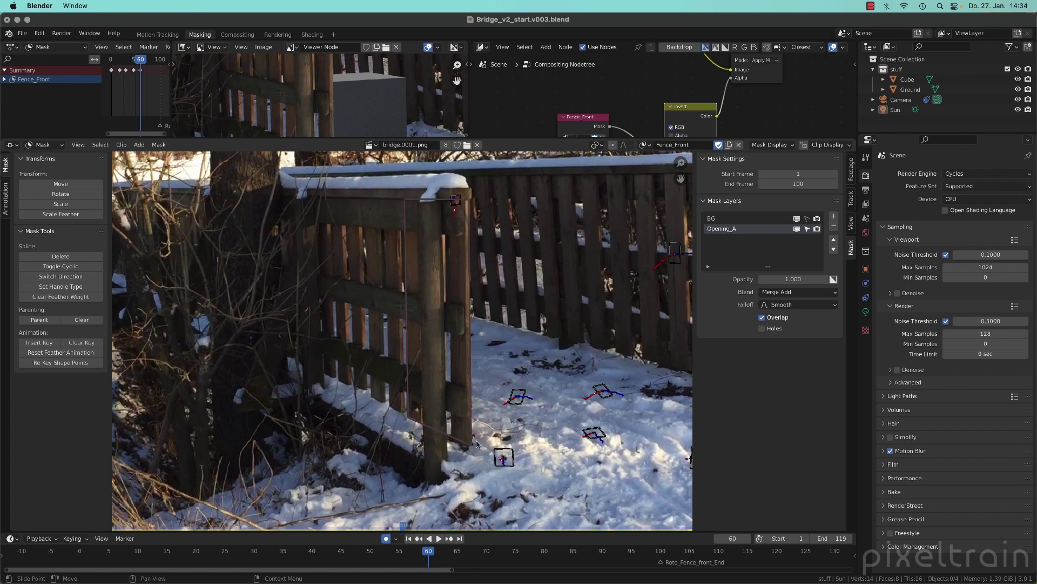
Step: Draw a four-point spline on Opening_A around the narrow gap between the thick fence post and the adjacent plank
scroll(476, 444, up, 3)
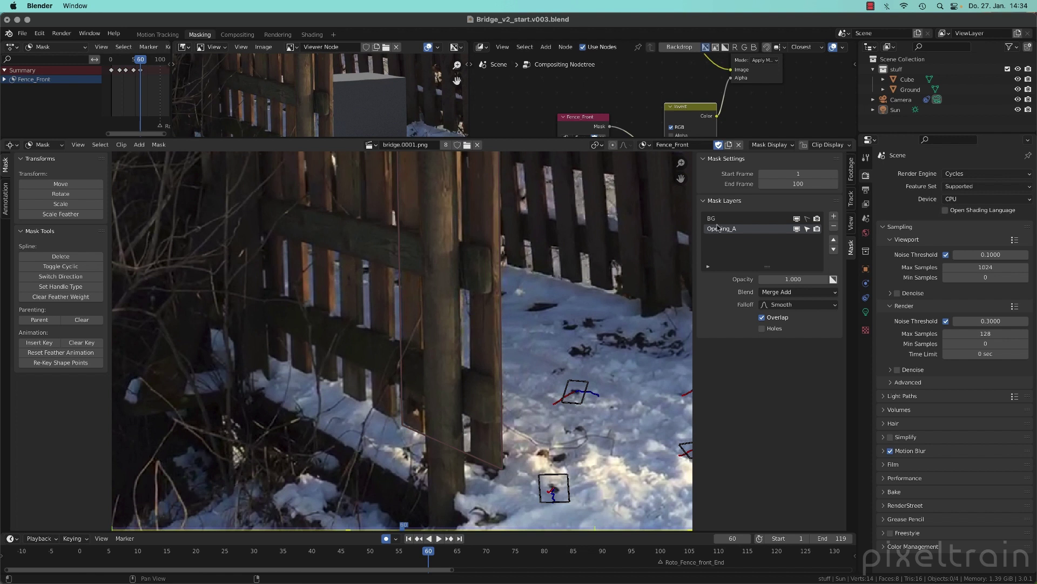
ctrl+click(462, 291)
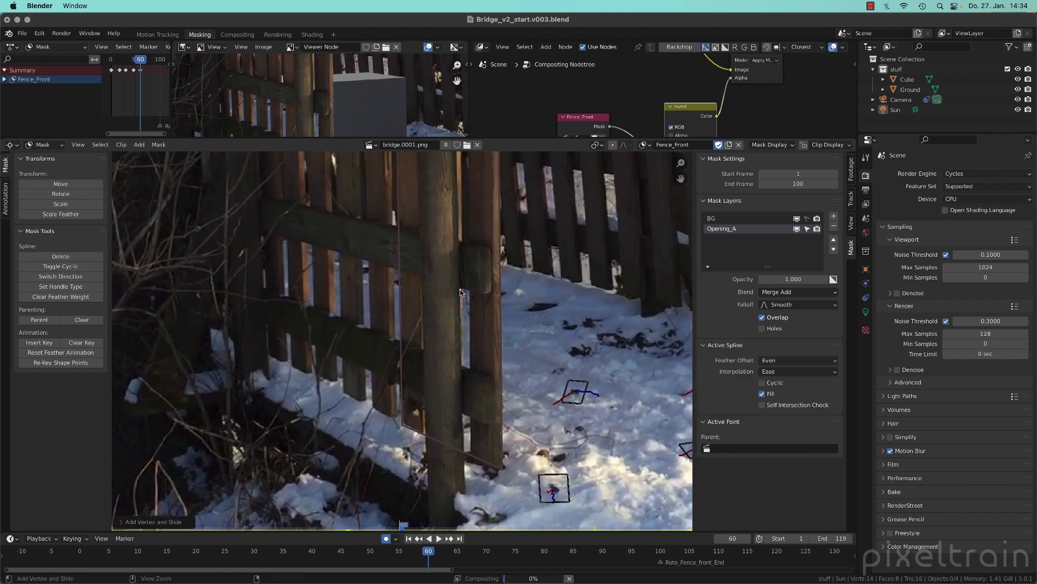
ctrl+click(468, 368)
scroll(440, 348, up, 4)
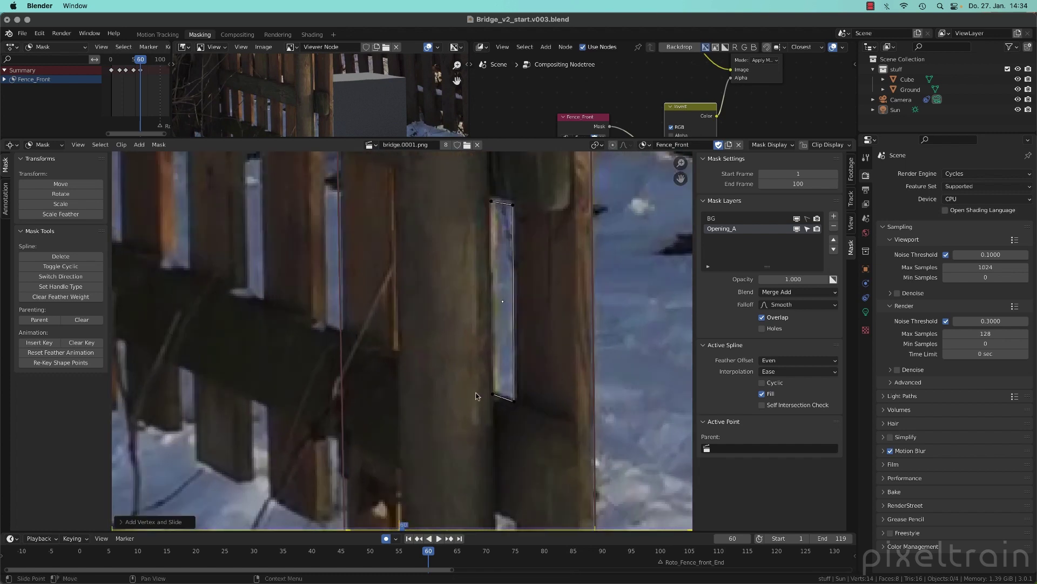
Step: Extend the Opening_A spline with three curved points across the fence post
ctrl+click(453, 290)
mouse_move(423, 277)
ctrl+mouse_down()
mouse_move(451, 284)
mouse_move(435, 276)
mouse_move(447, 273)
mouse_move(407, 279)
mouse_move(461, 291)
mouse_move(424, 313)
mouse_move(478, 276)
mouse_move(419, 272)
mouse_move(429, 290)
ctrl+mouse_up()
ctrl+drag(426, 375, 438, 396)
ctrl+drag(491, 460, 519, 456)
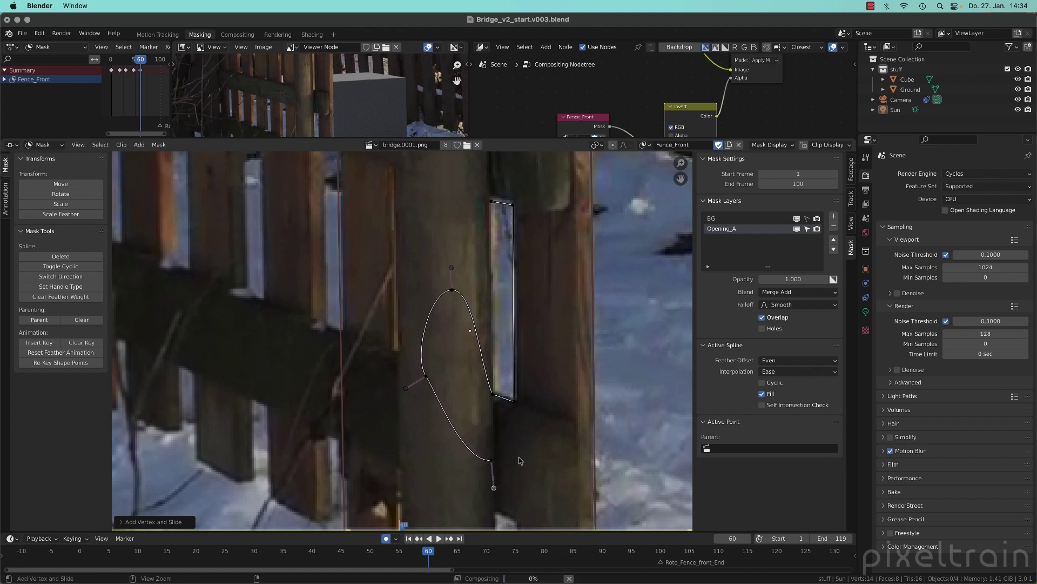
Step: Adjust the handles of the three curved points to reshape the Opening_A spline over the post
drag(451, 269, 430, 275)
drag(405, 388, 382, 387)
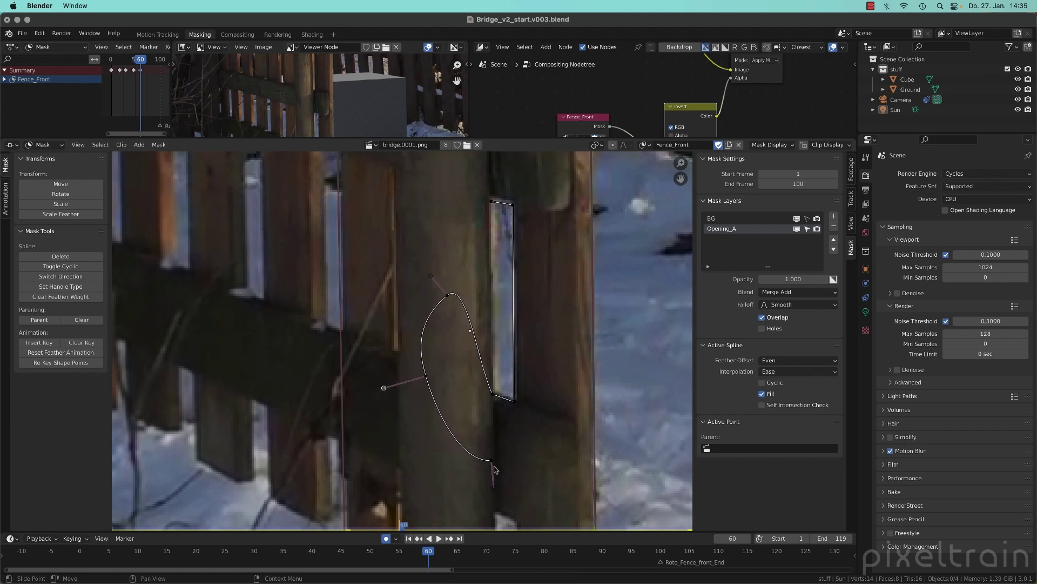
drag(494, 488, 491, 482)
Step: Toggle the extended spline's Cyclic option on and back off
click(769, 384)
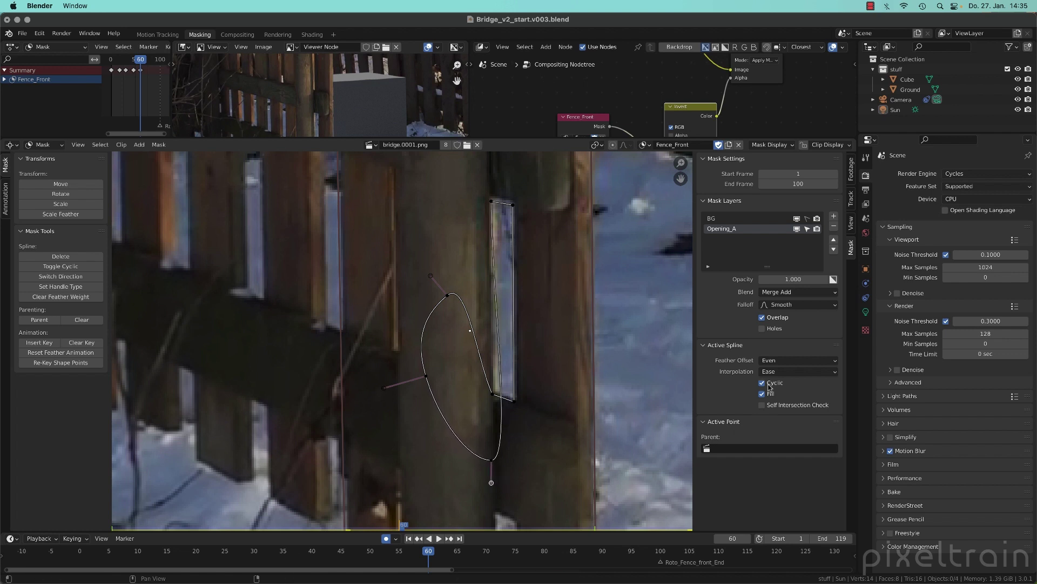
click(770, 384)
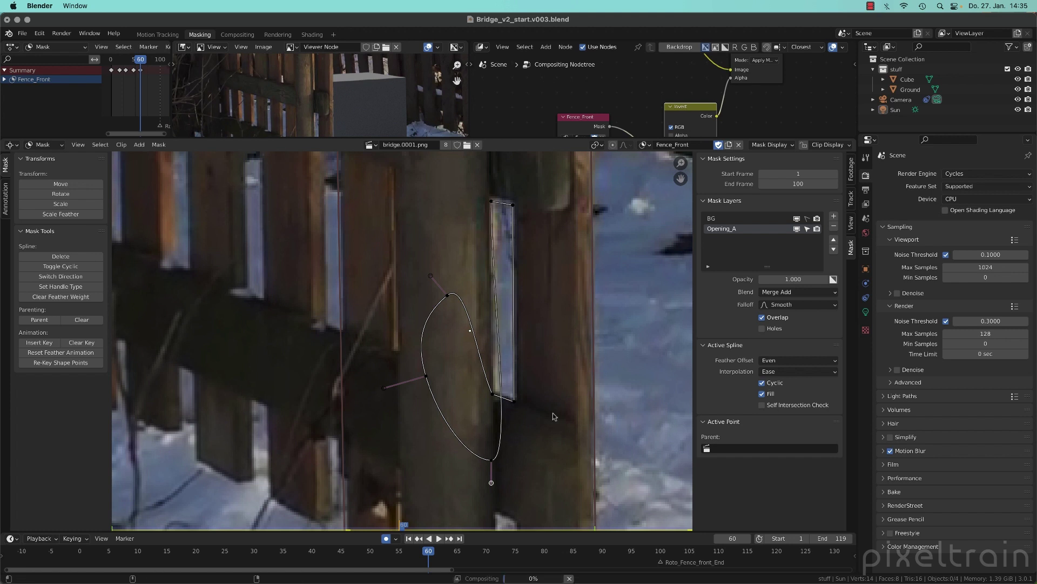
Step: Deselect all spline points and shift the two leftmost curved points slightly outward on the post
key(alt+a)
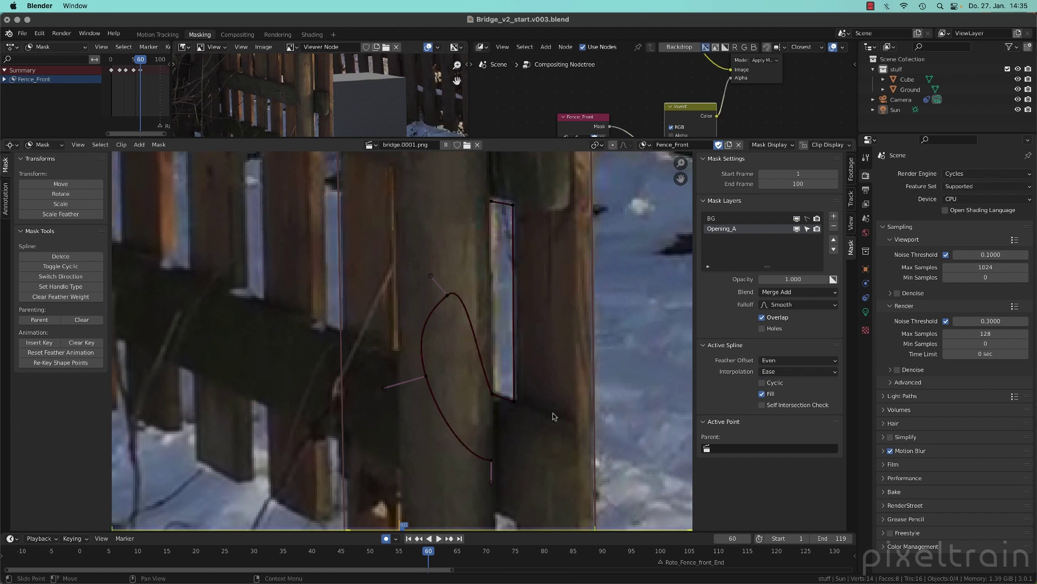
drag(447, 295, 433, 295)
drag(426, 376, 423, 376)
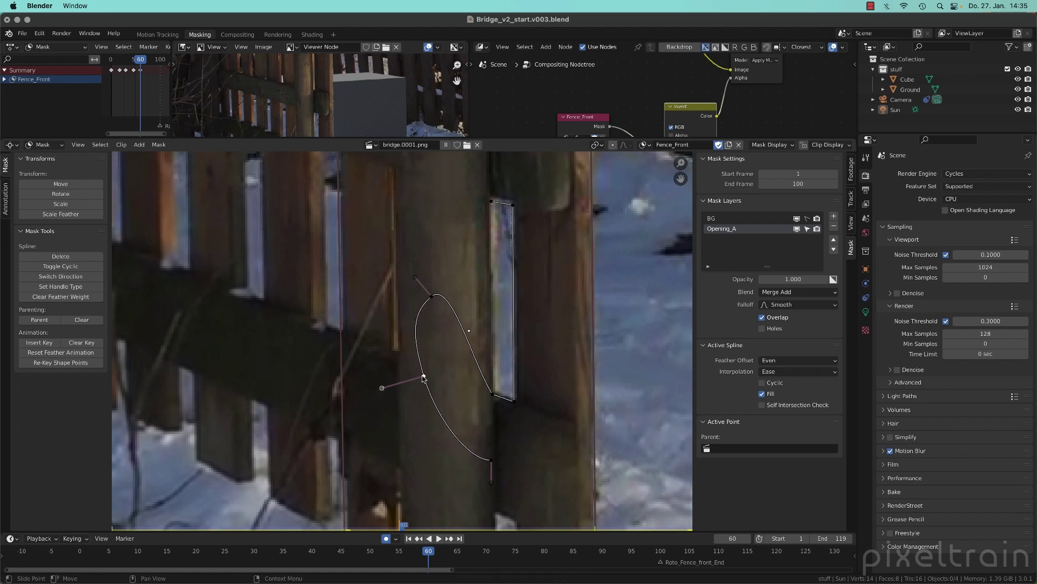
Step: Add a control point on the lower stretch of the curve and delete it again
mouse_move(445, 425)
ctrl+mouse_down()
mouse_move(429, 437)
mouse_move(454, 432)
mouse_move(439, 430)
ctrl+mouse_up()
key(x)
click(440, 431)
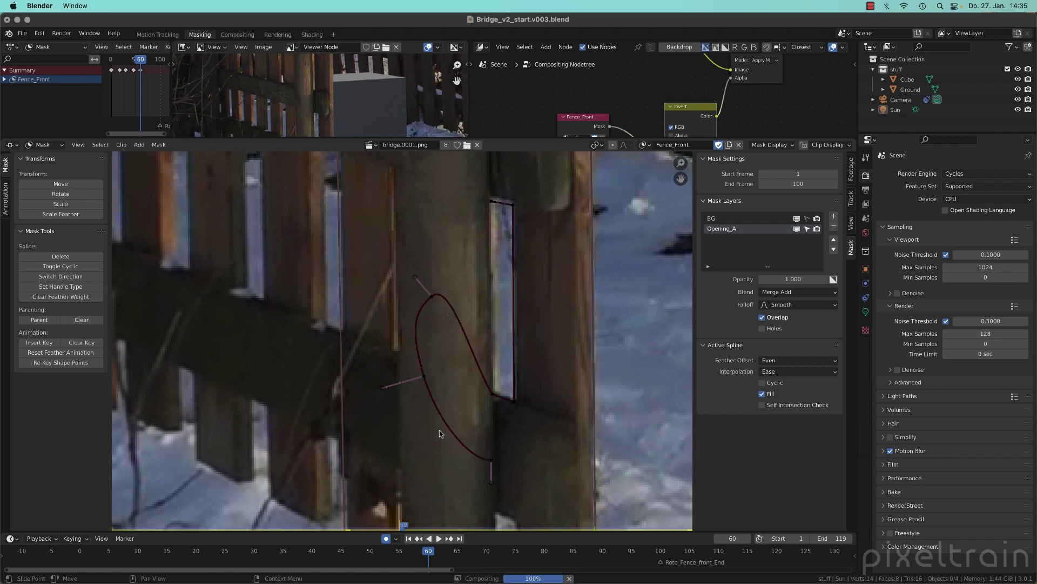
Step: Set the handle type of the two leftmost curved points to Vector
click(425, 377)
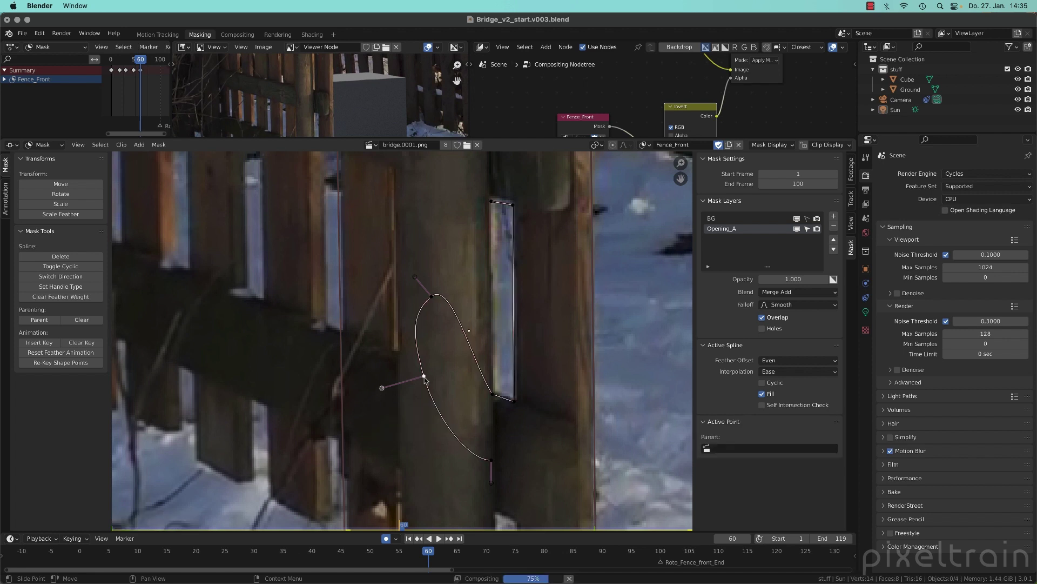
shift+click(432, 297)
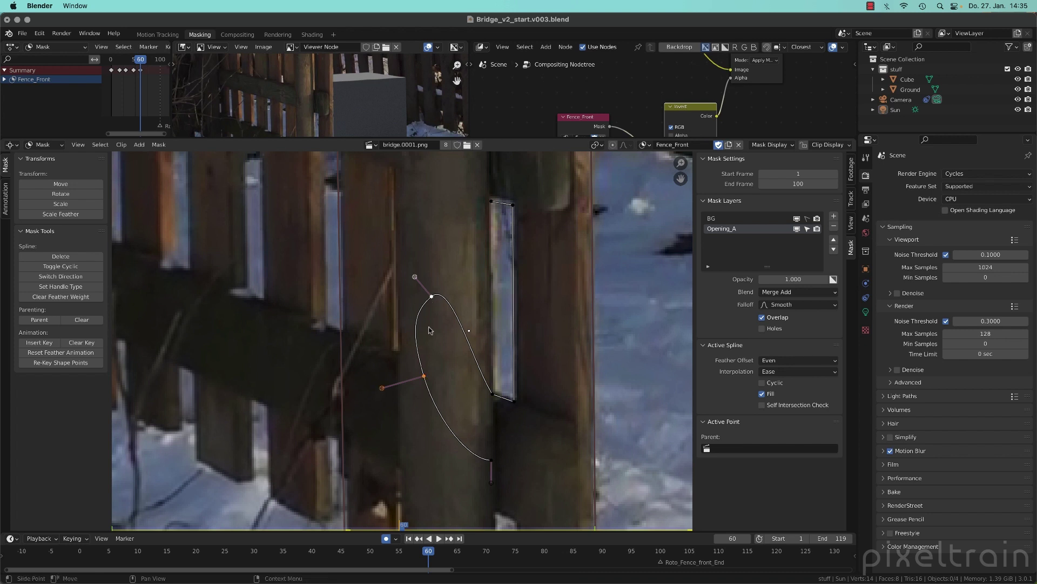
key(v)
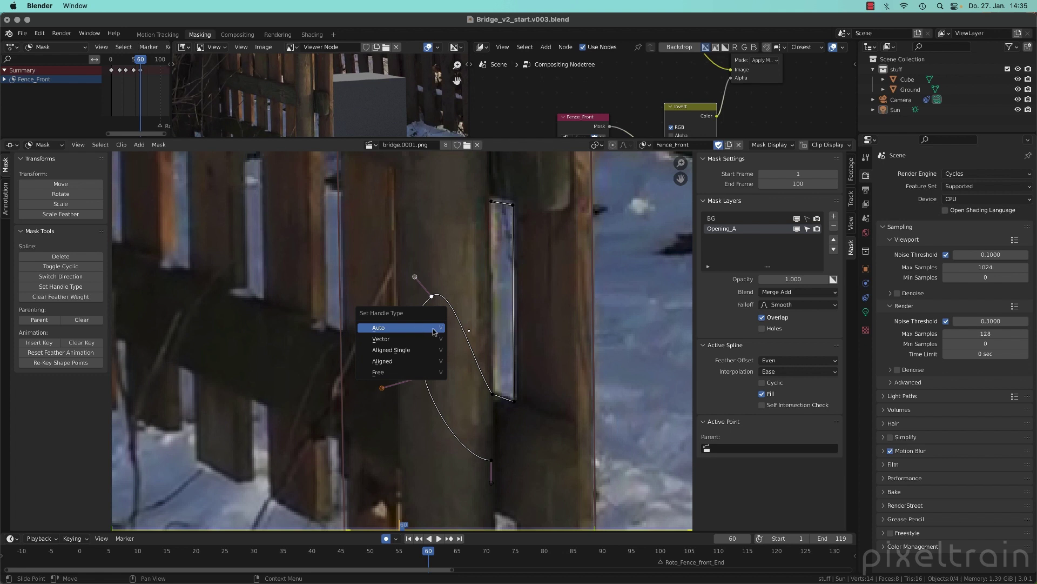
click(407, 342)
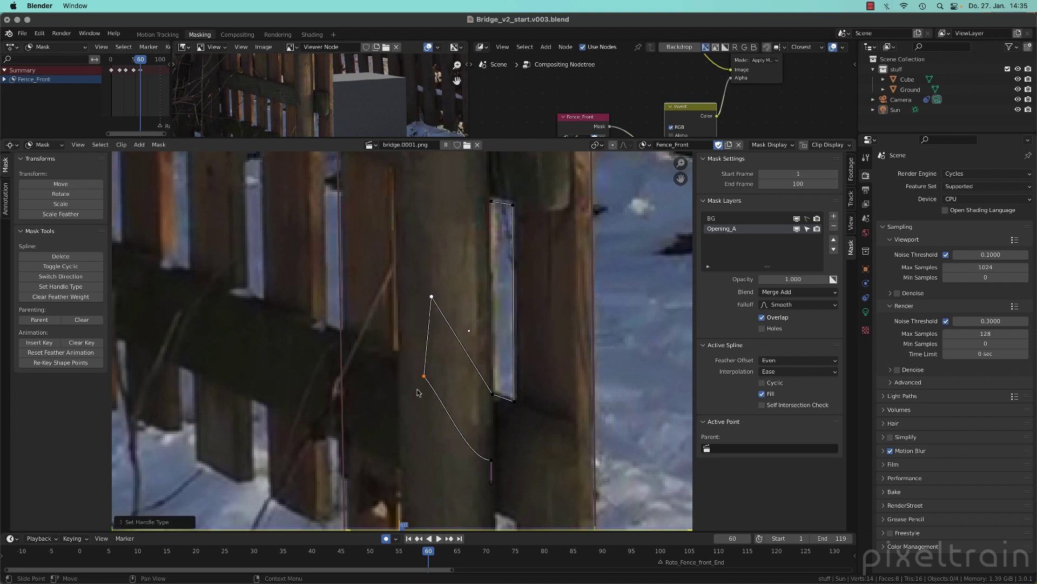
key(v)
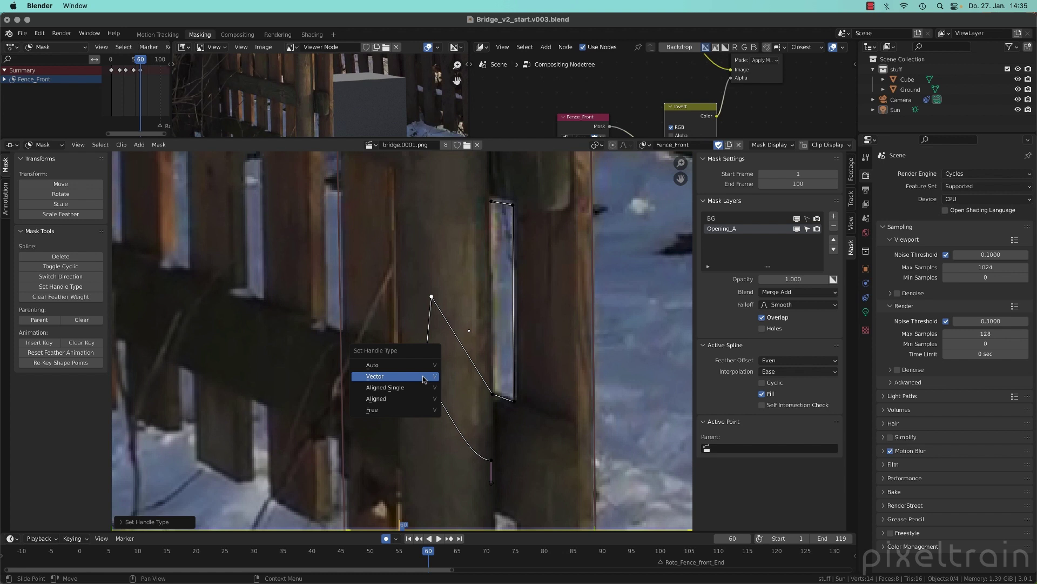
click(423, 377)
Step: Lower the upper leftmost point, set the two leftmost points' handle type to Aligned, and reshape the curve with their handles
drag(431, 297, 426, 311)
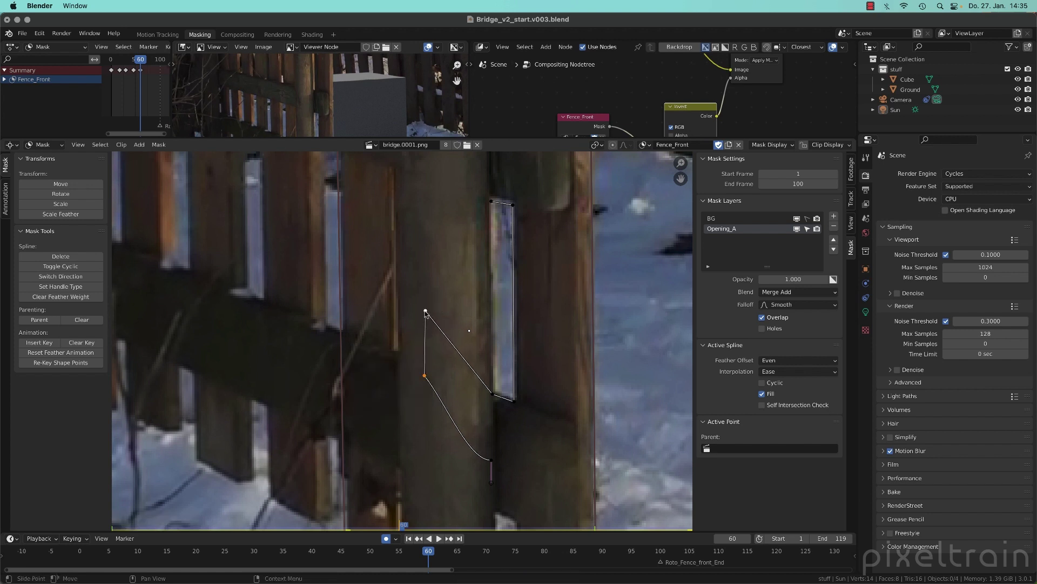
key(v)
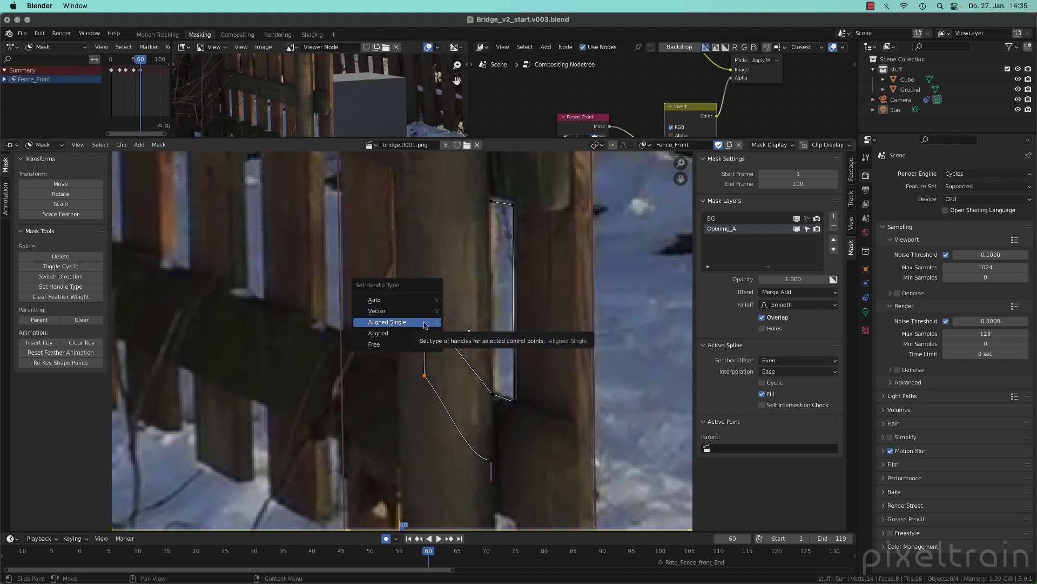
click(423, 334)
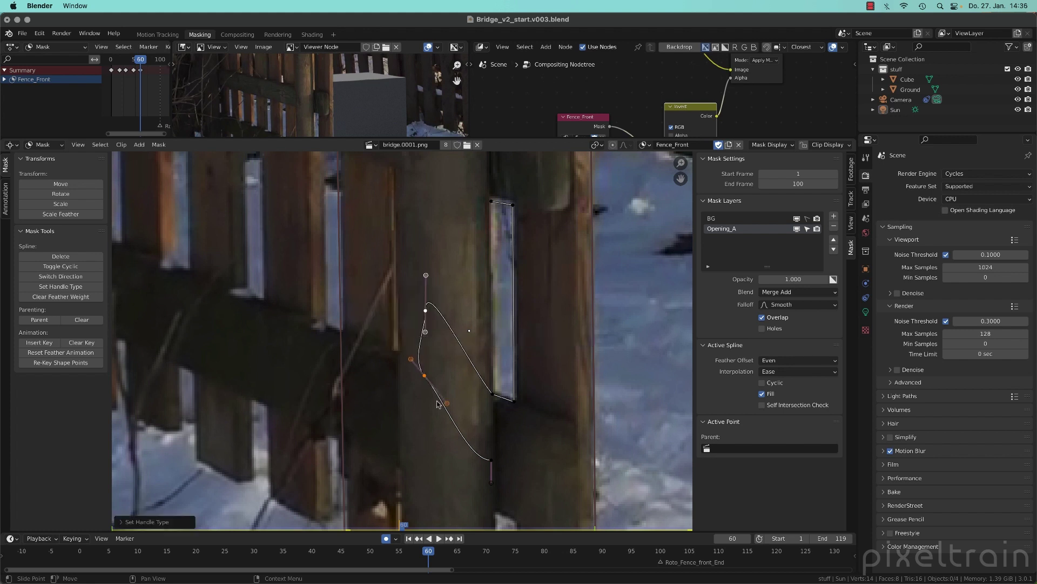
drag(440, 404, 436, 396)
drag(413, 359, 400, 321)
key(super+z)
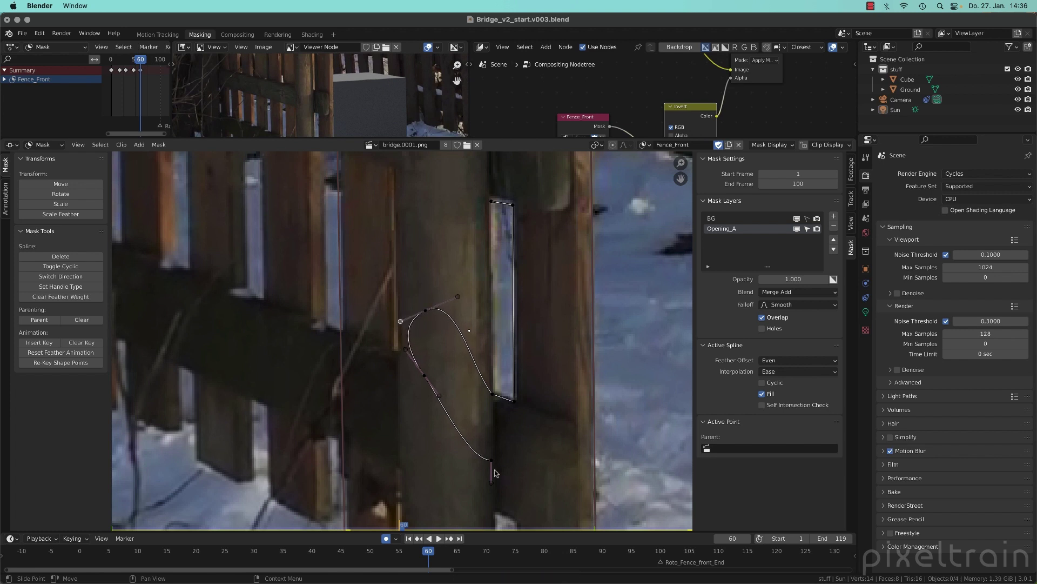
Step: Set the handle type of the whole linked spline to Vector and move its upper leftmost point slightly down
key(l)
key(v)
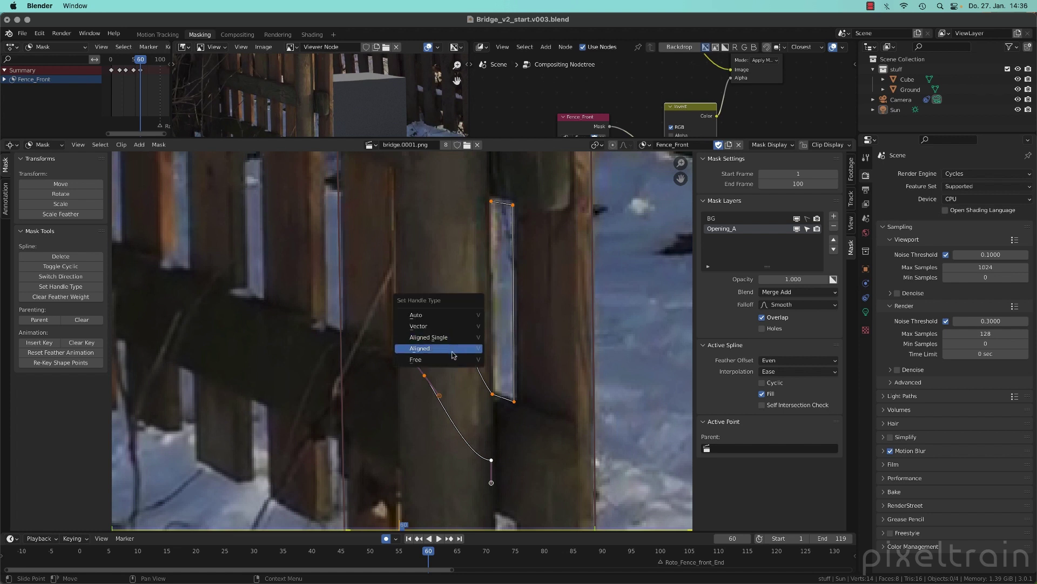
click(463, 327)
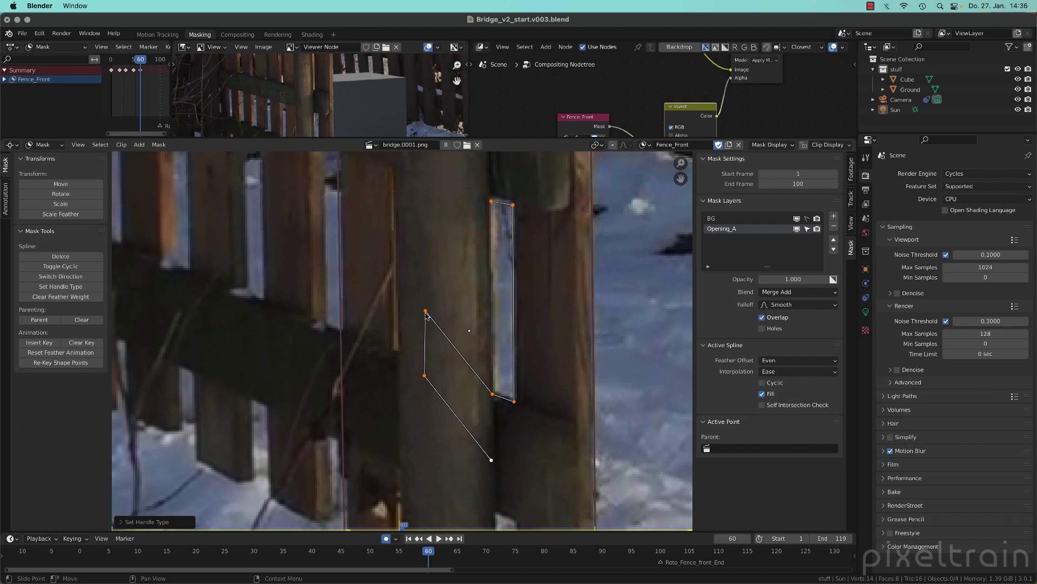
drag(427, 315, 428, 329)
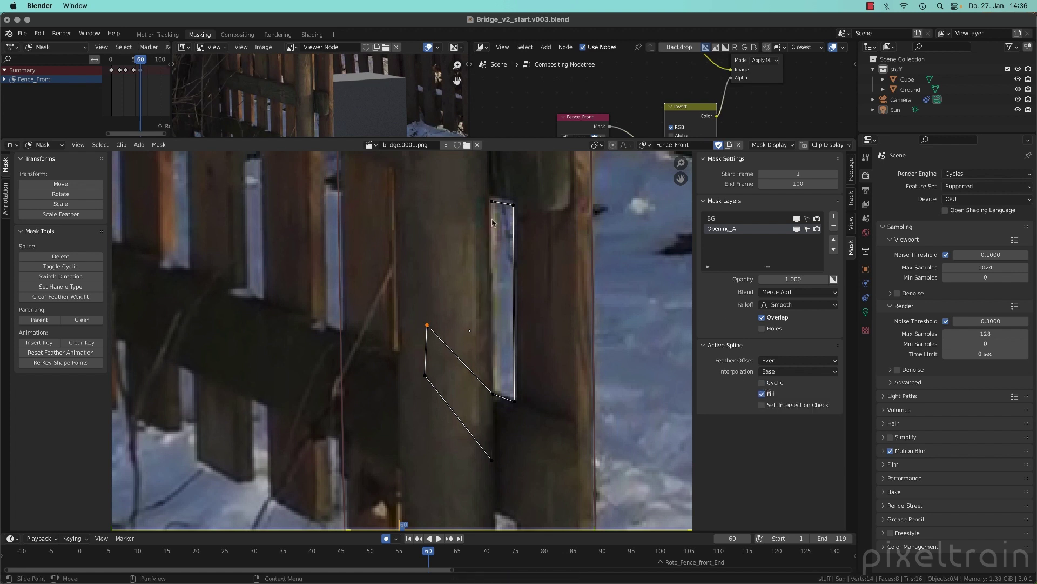
Step: Delete the entire spline from the Opening_A layer
key(a)
key(x)
click(513, 299)
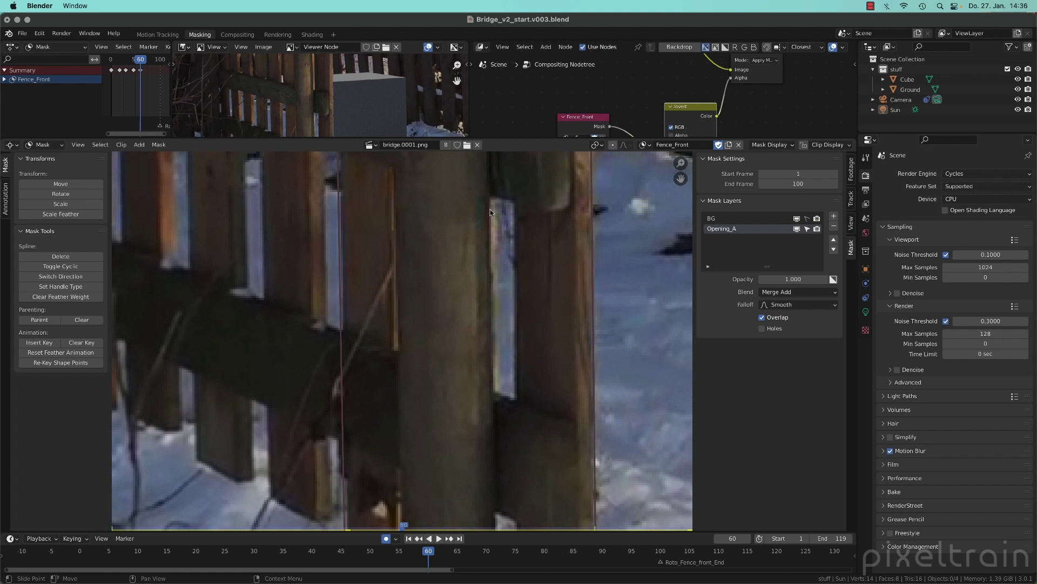
Step: Draw a closed four-point spline around the narrow gap beside the post on Opening_A, with Vector handles
ctrl+click(515, 400)
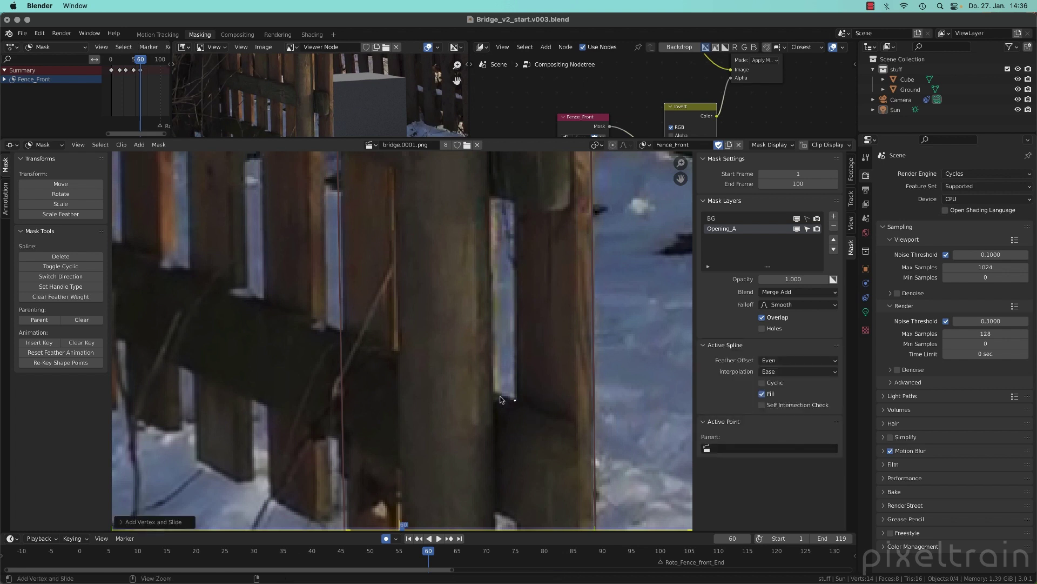
ctrl+click(494, 395)
ctrl+click(490, 201)
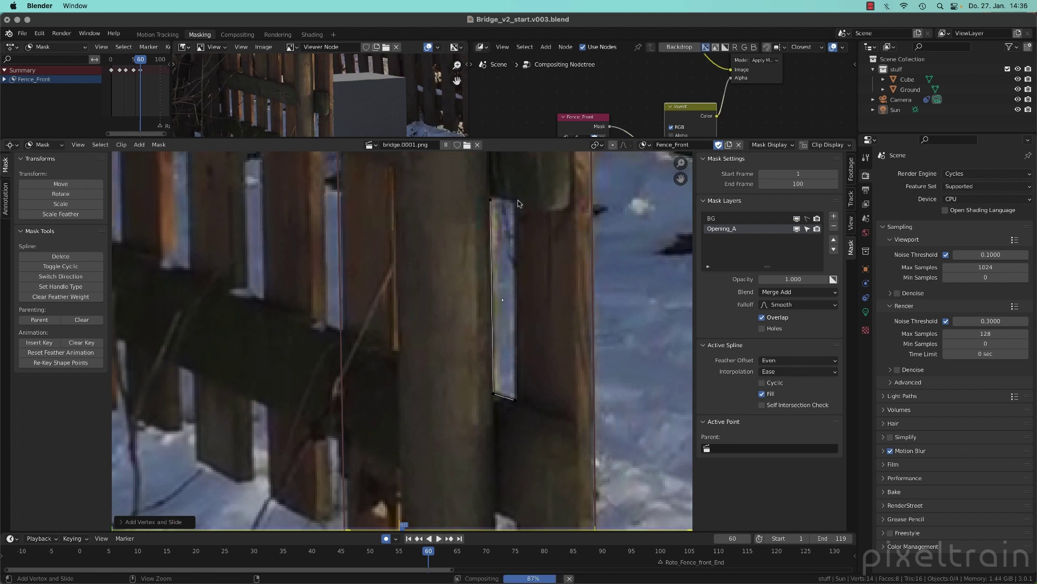
ctrl+click(515, 205)
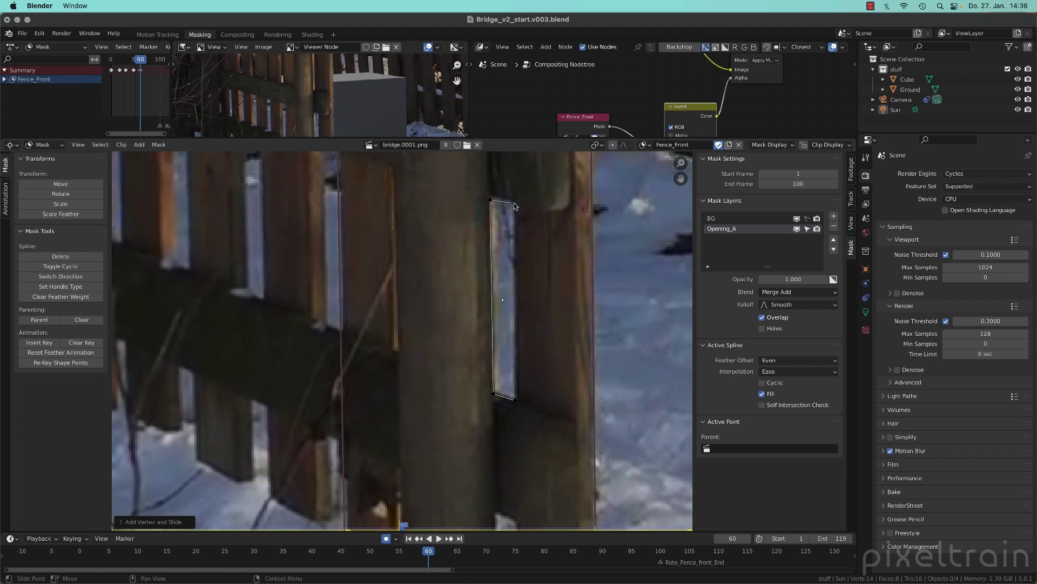
key(alt+c)
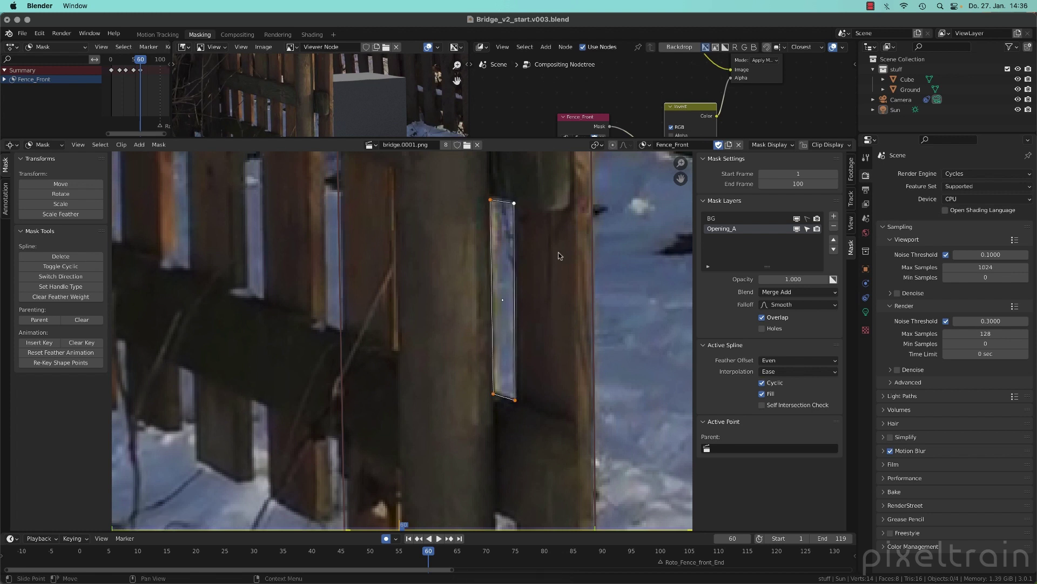
key(v)
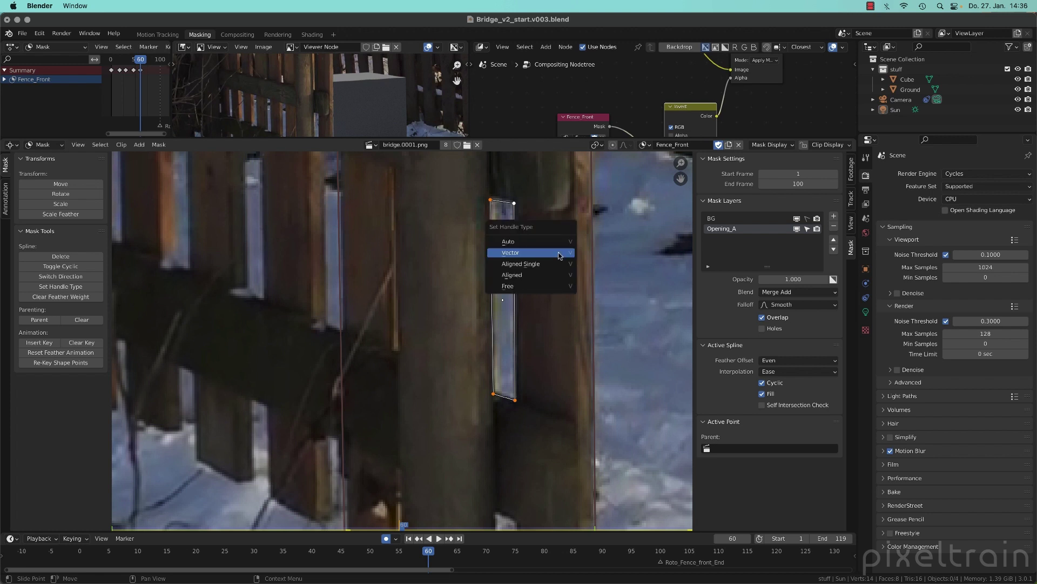
click(560, 256)
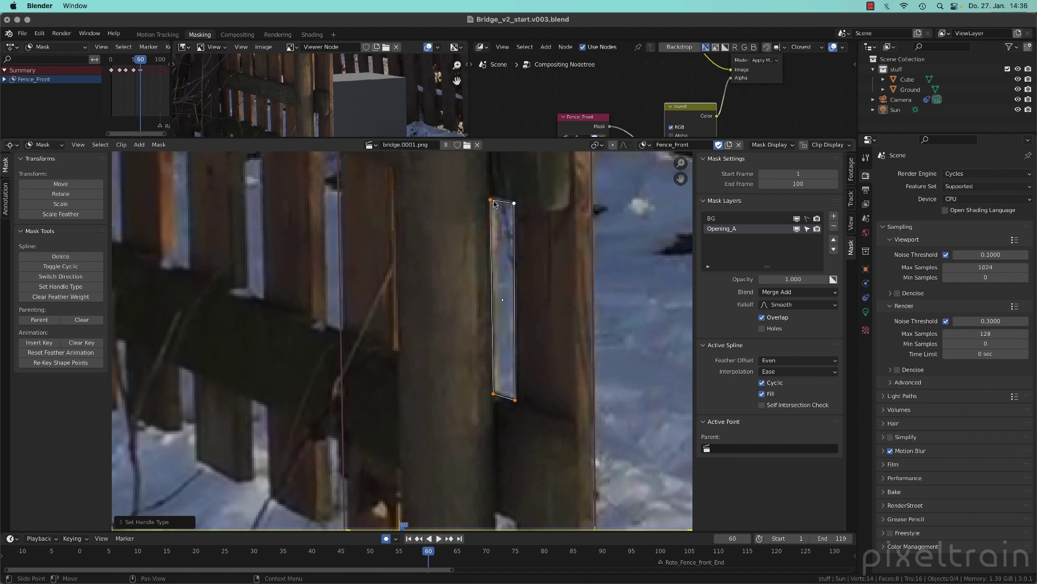
Step: Move the two left corner points of the Opening_A spline slightly inward to match the gap's edge
drag(490, 199, 513, 200)
drag(515, 400, 498, 395)
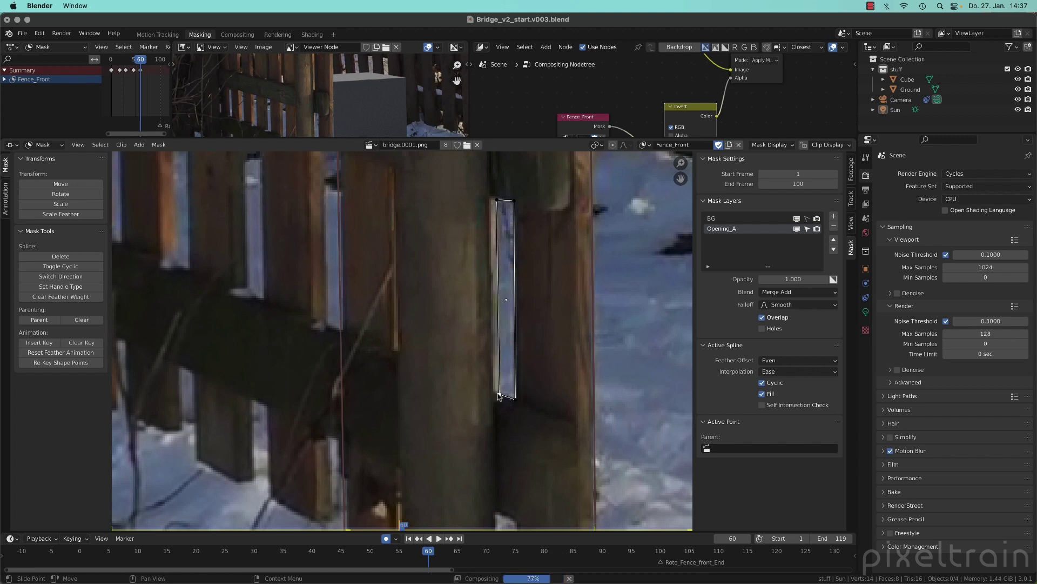
click(516, 399)
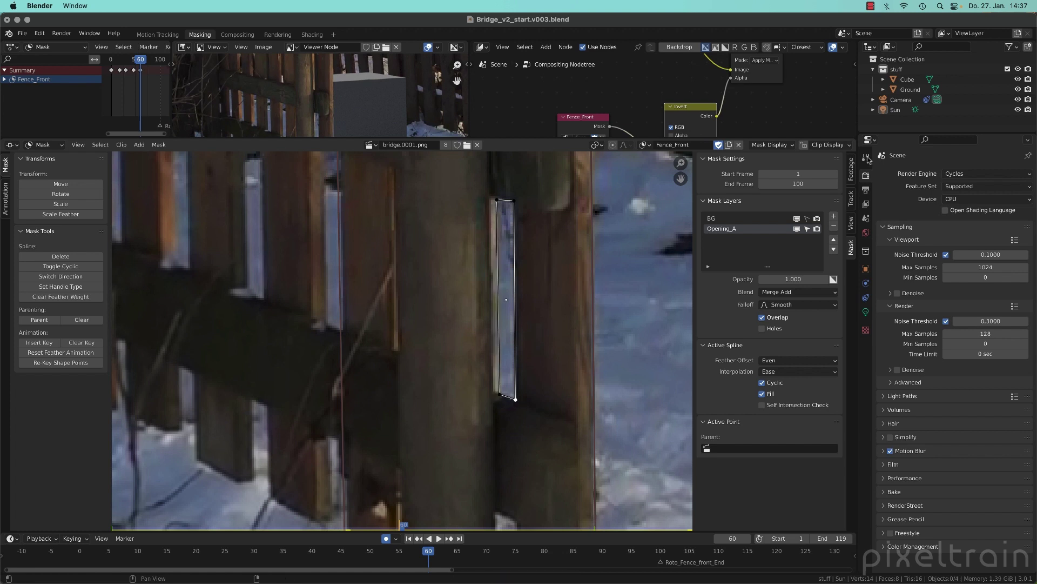
Step: Fine-tune the spline's upper right corner point with the clip shown in black and white, and restore the colour display
click(829, 145)
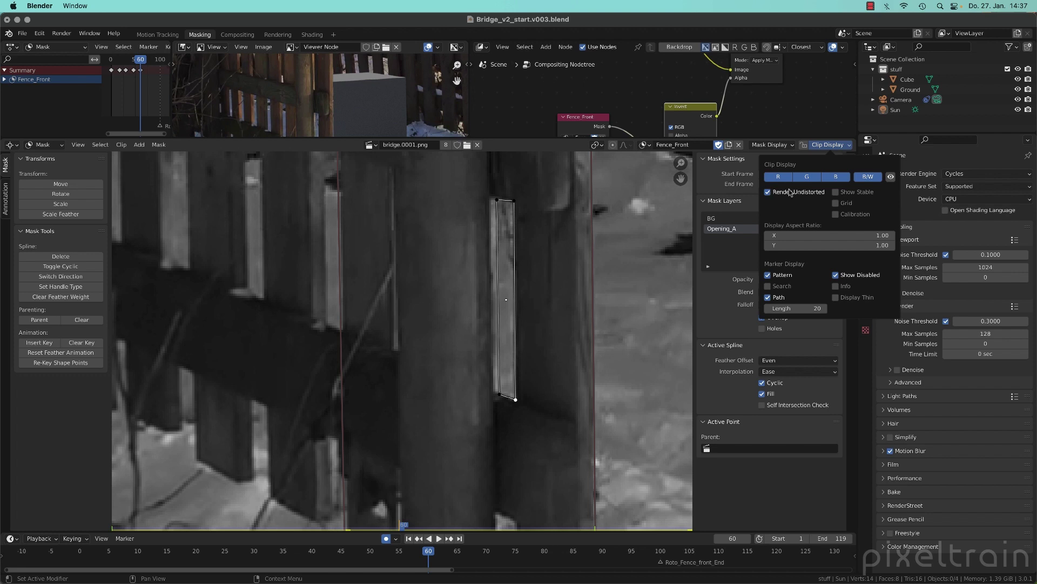
drag(498, 201, 514, 202)
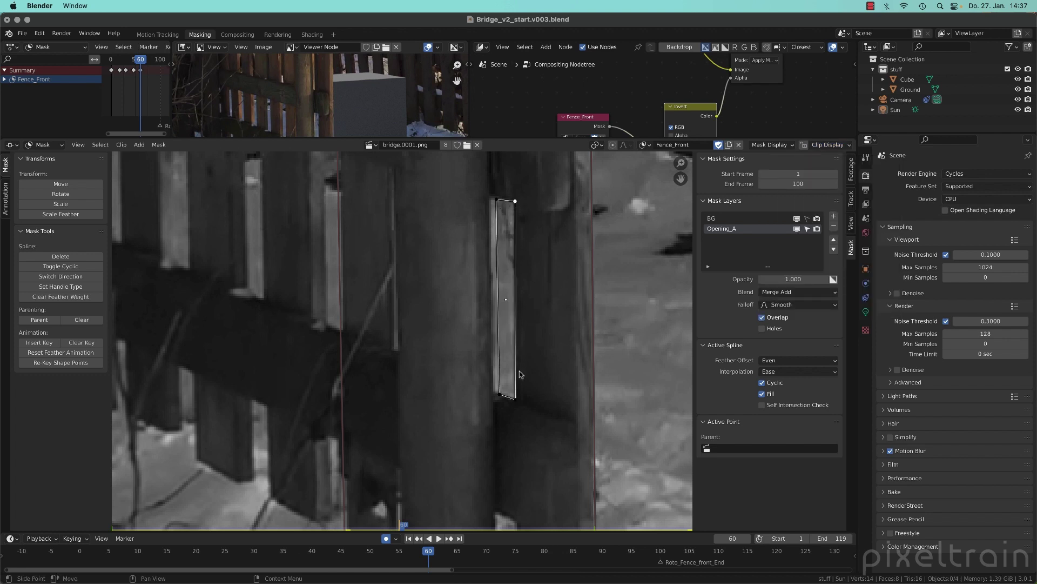
click(826, 145)
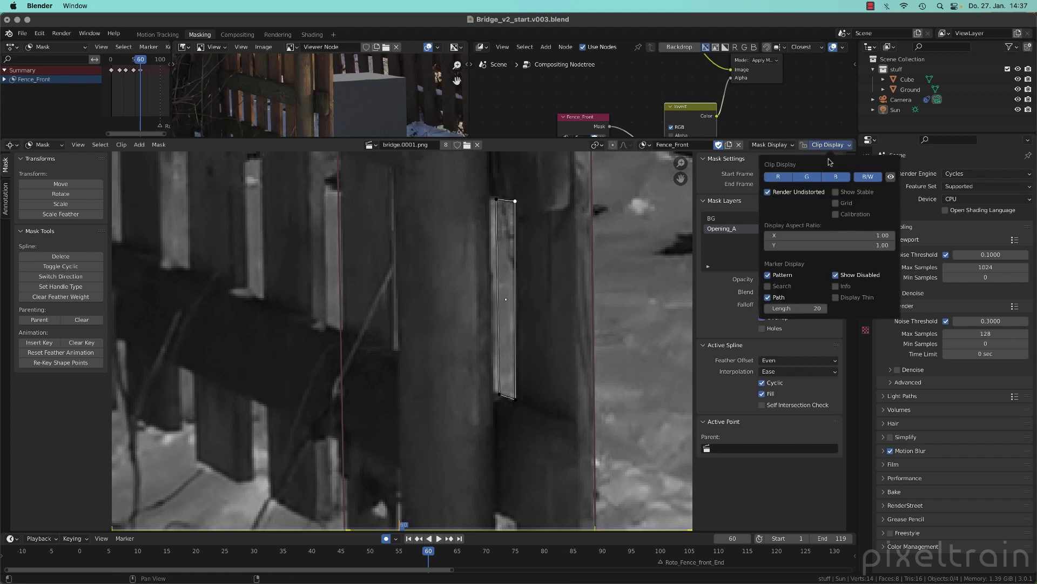
click(867, 177)
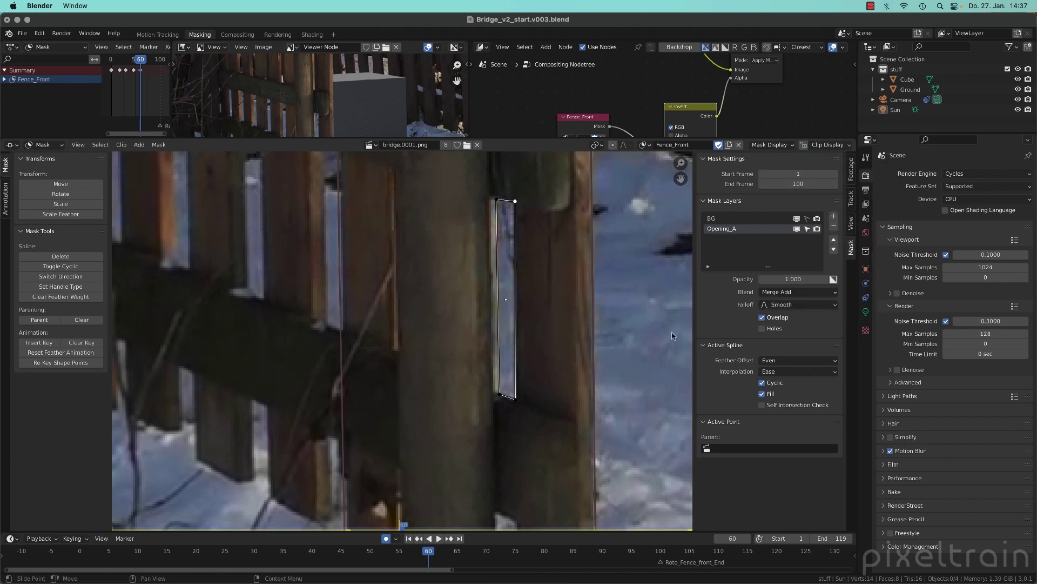
Step: Turn on the mask overlay and enlarge the viewer and node editor areas above the mask view
scroll(601, 251, down, 4)
middle_drag(596, 254, 530, 305)
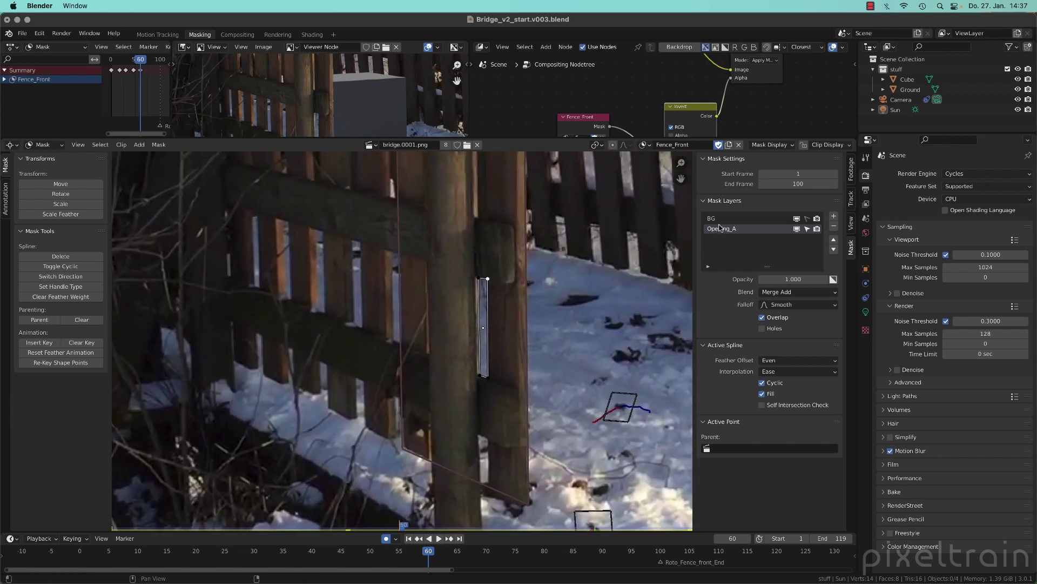
scroll(523, 268, down, 1)
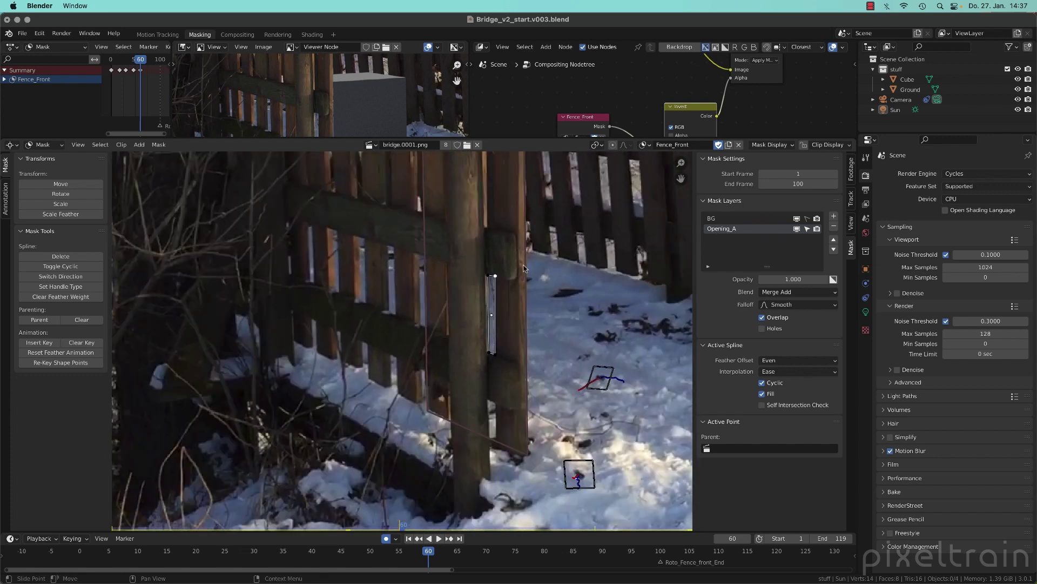
click(776, 145)
click(725, 177)
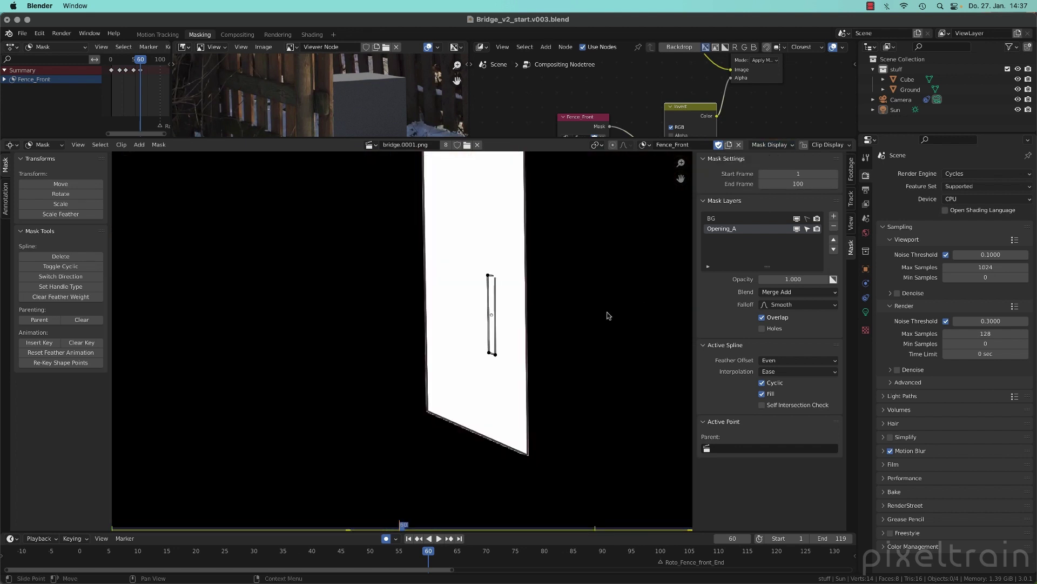
scroll(609, 315, down, 2)
middle_drag(609, 315, 540, 369)
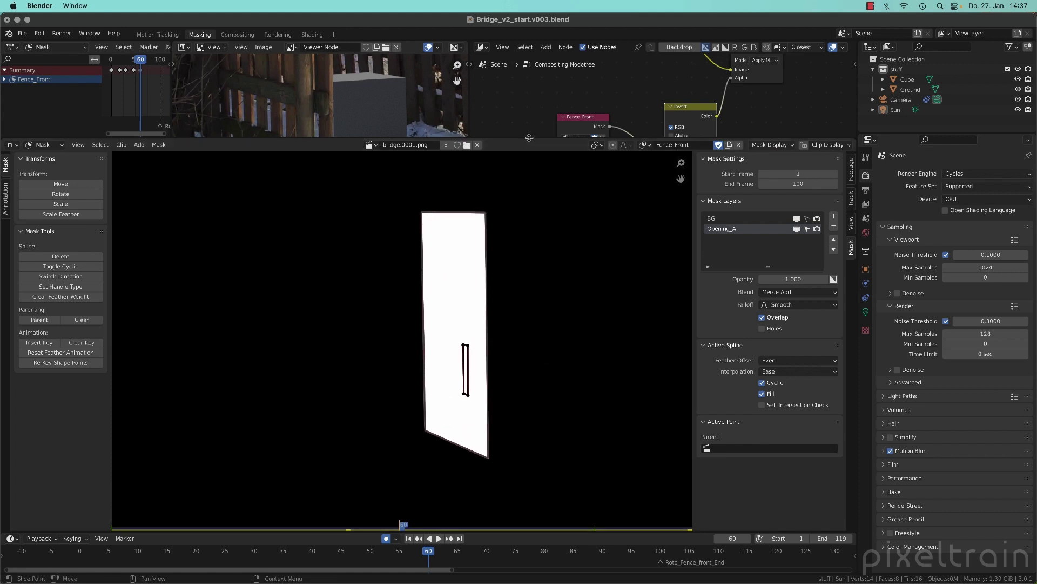
drag(529, 140, 410, 185)
middle_drag(395, 152, 400, 123)
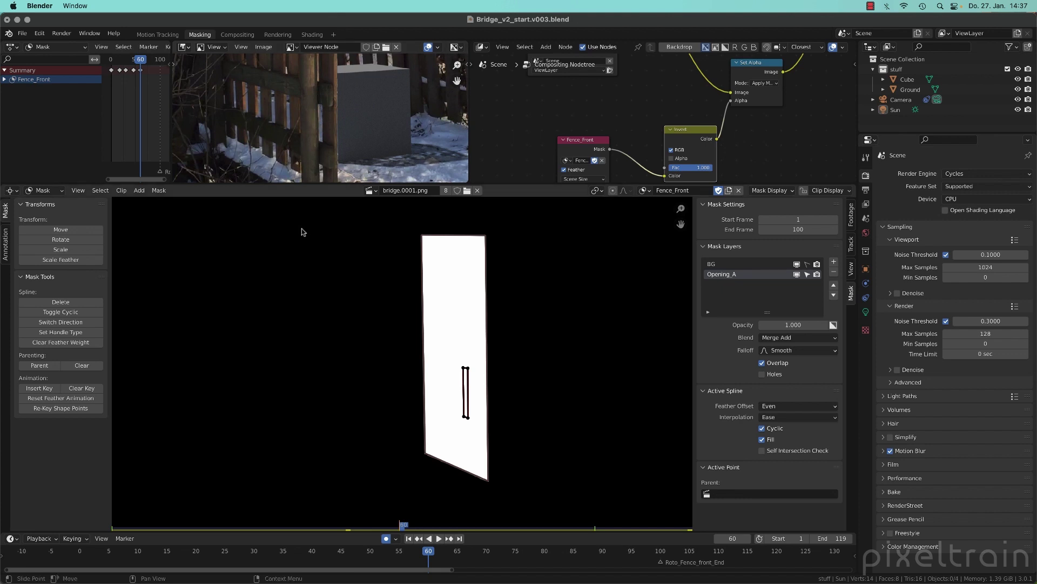
Step: Set the blend mode of the Opening_A mask layer to Subtract
click(730, 264)
click(721, 275)
click(719, 266)
click(720, 275)
click(812, 340)
click(790, 338)
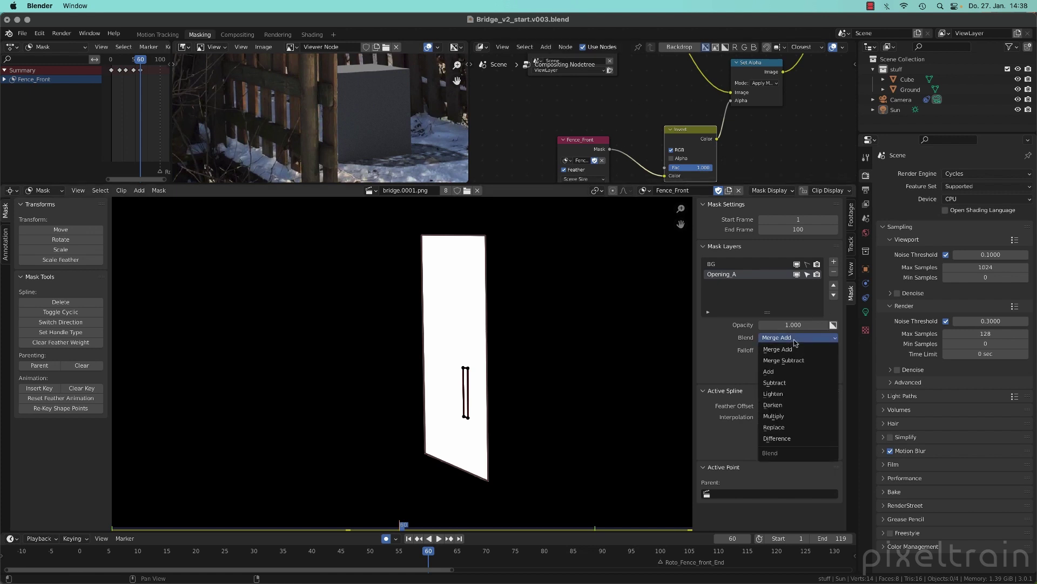
click(778, 383)
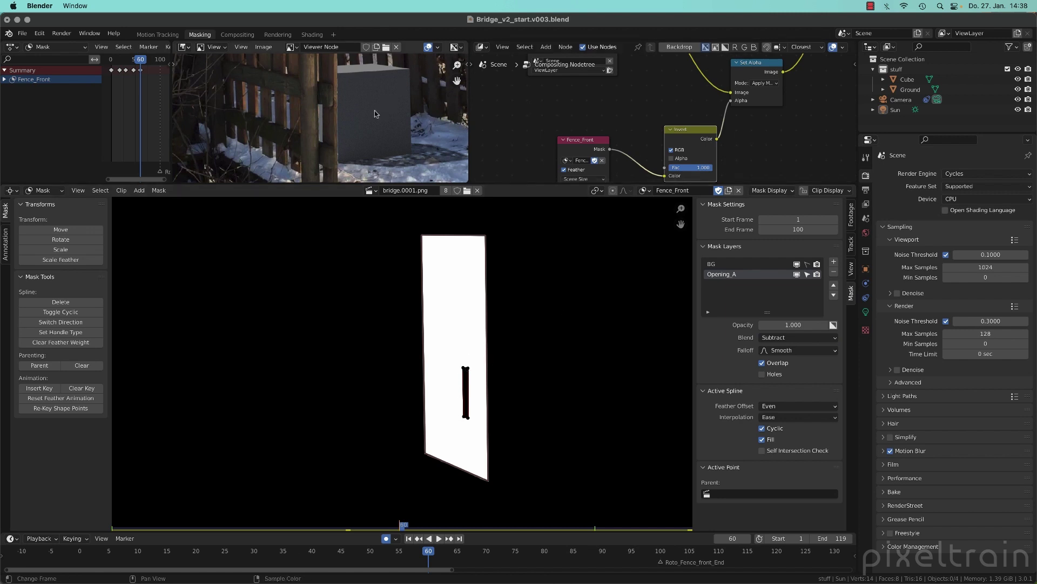
Step: Check the gap beside the post in the composited viewer image and turn the mask overlay off
scroll(326, 107, up, 3)
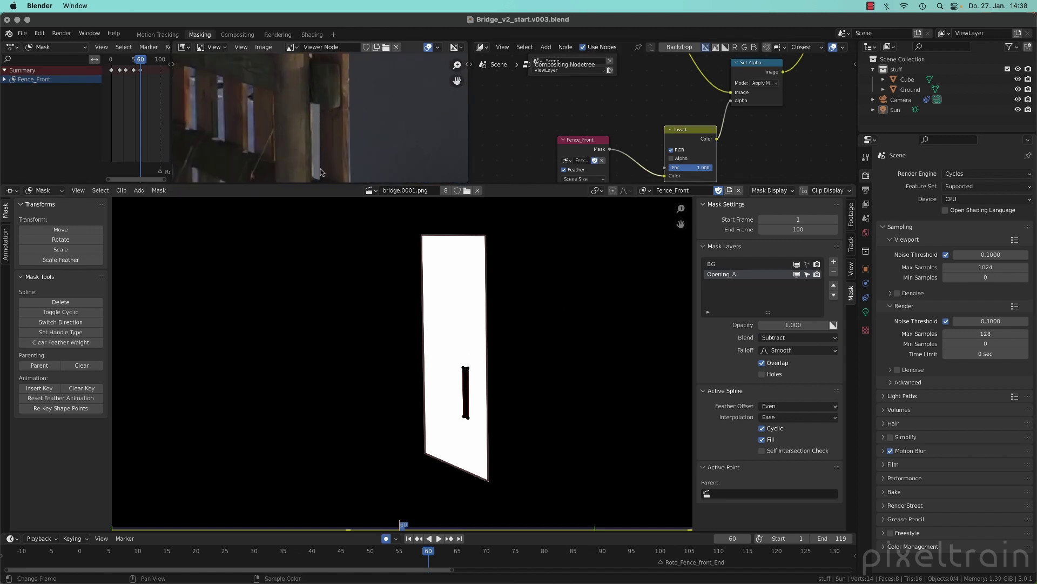
scroll(319, 115, down, 3)
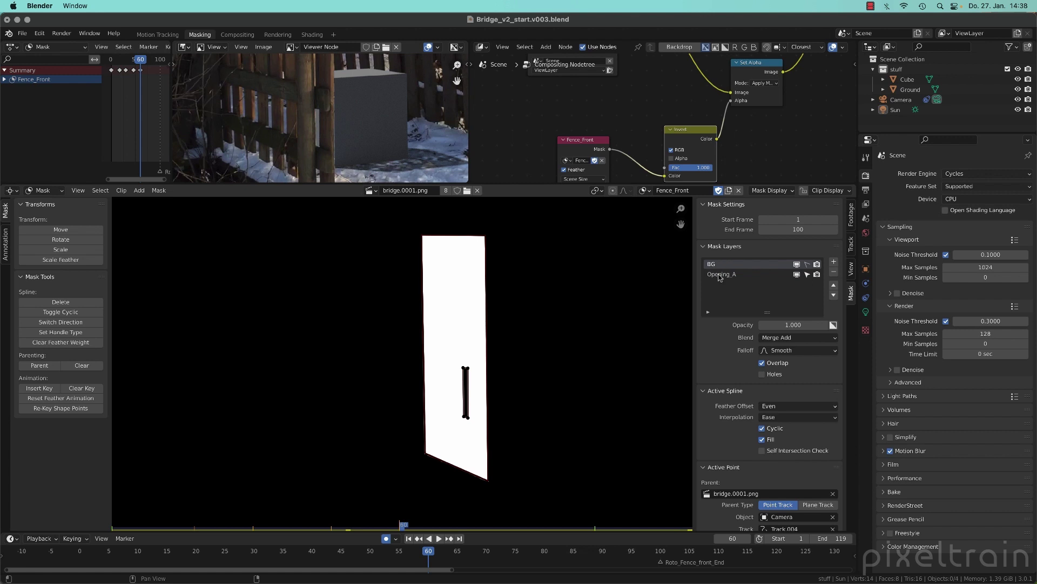
click(775, 190)
click(725, 222)
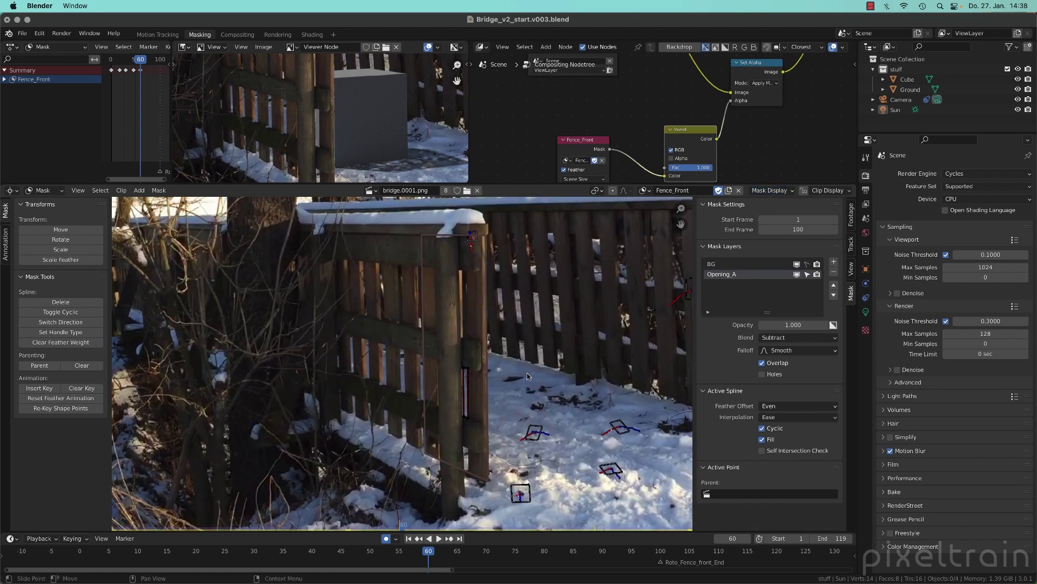
Step: Expand Fence_Front's layer channels in a widened Dope Sheet and go to the previous keyframe at frame 47
scroll(527, 373, up, 3)
middle_drag(518, 388, 474, 359)
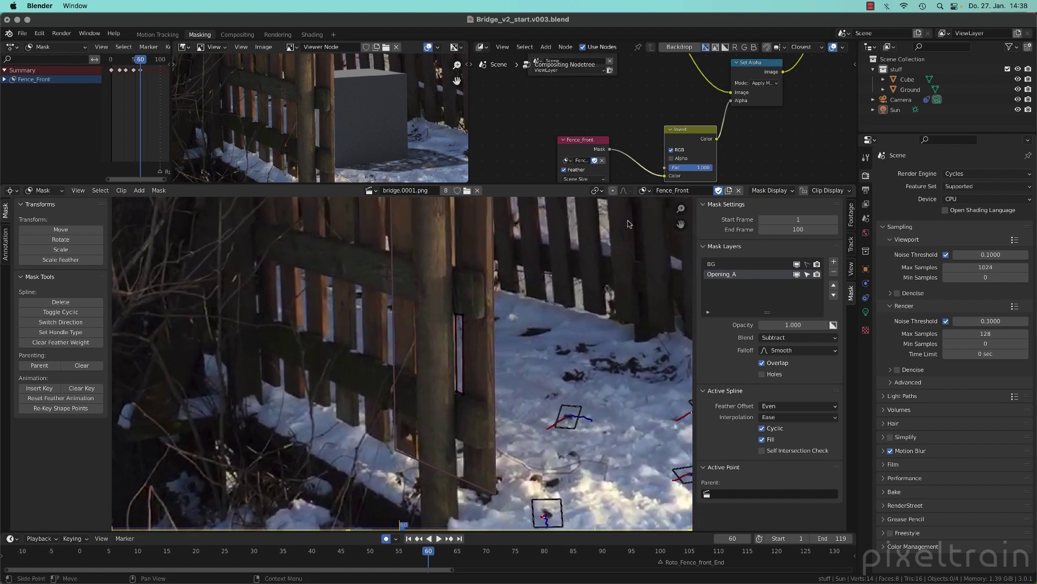
scroll(507, 309, up, 2)
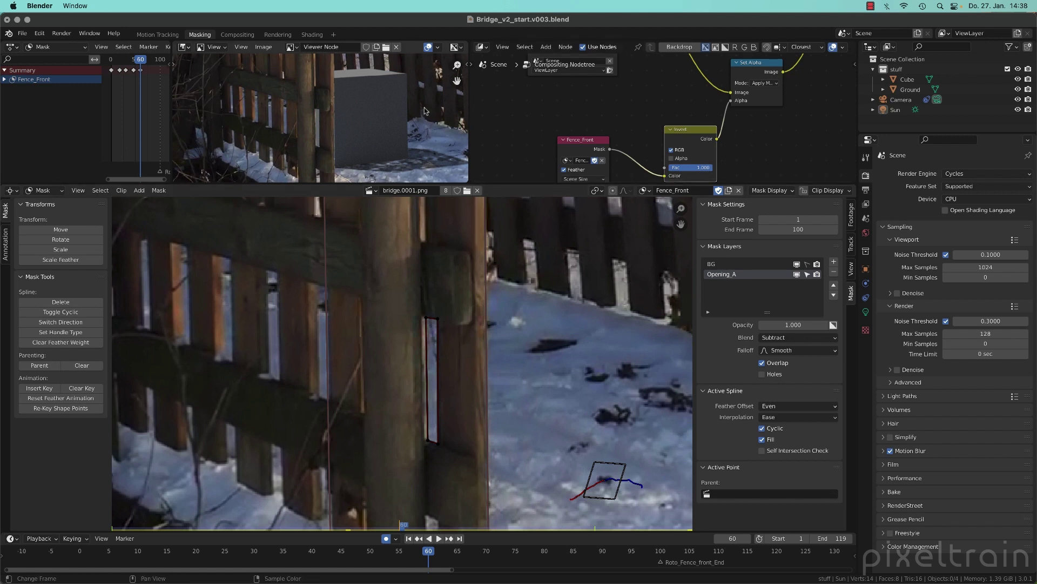
click(5, 80)
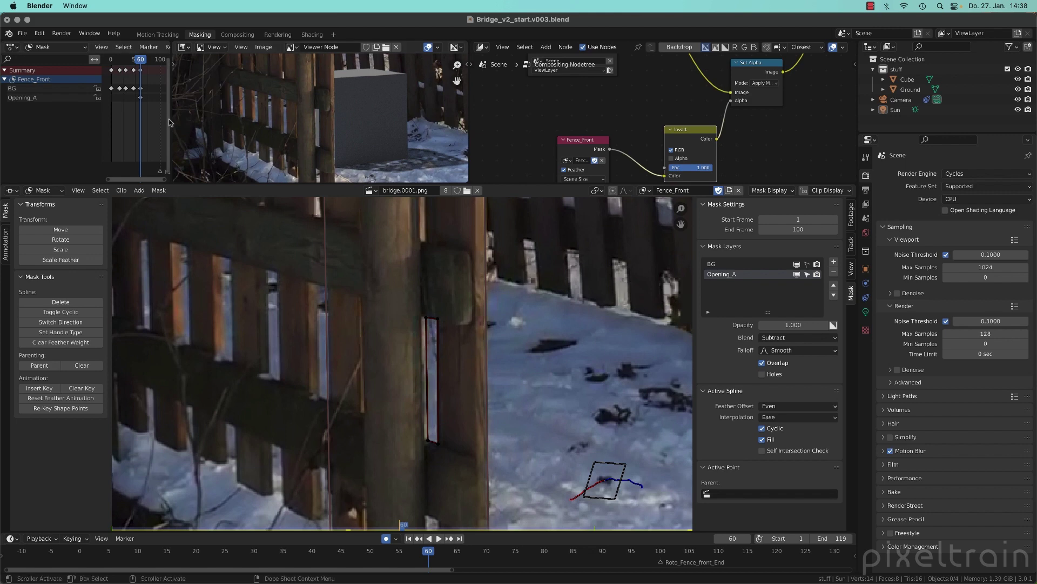
drag(171, 123, 323, 123)
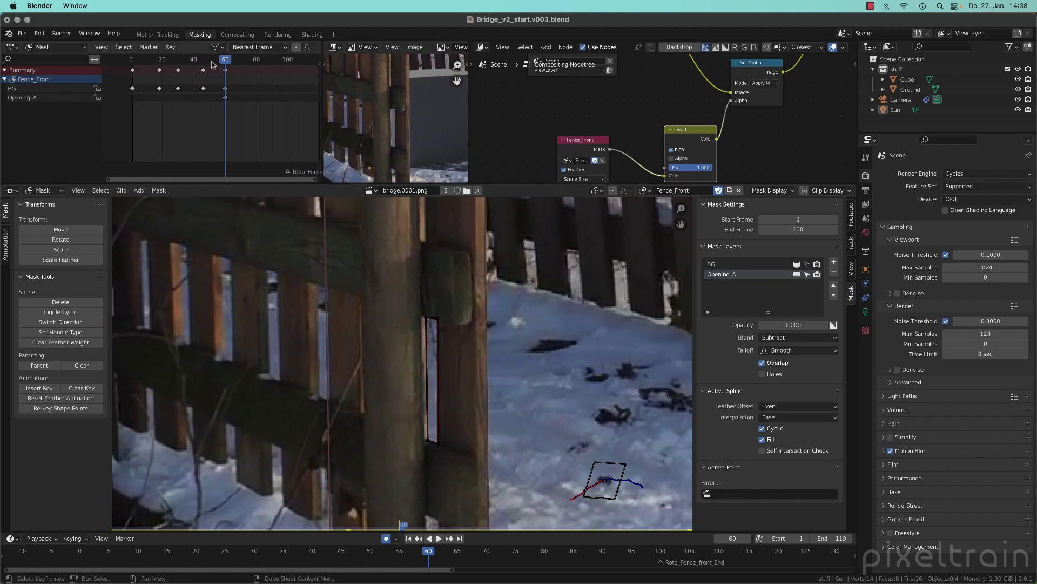
key(Down)
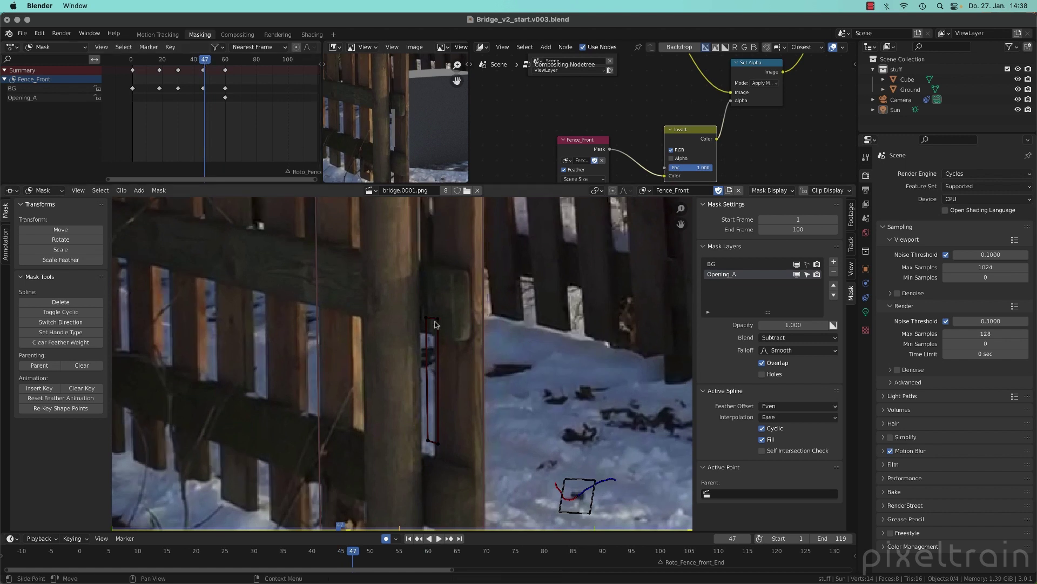
Step: Move the whole Opening_A spline onto the plank gap at frame 47 and fit its lower and upper corner points to the gap's edges
key(a)
key(g)
click(428, 380)
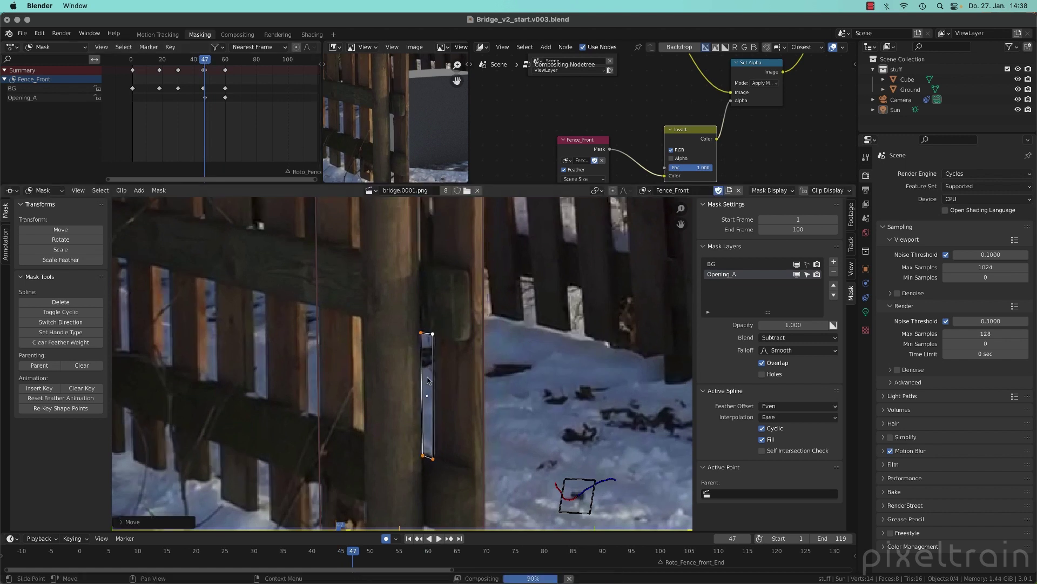
drag(433, 459, 421, 454)
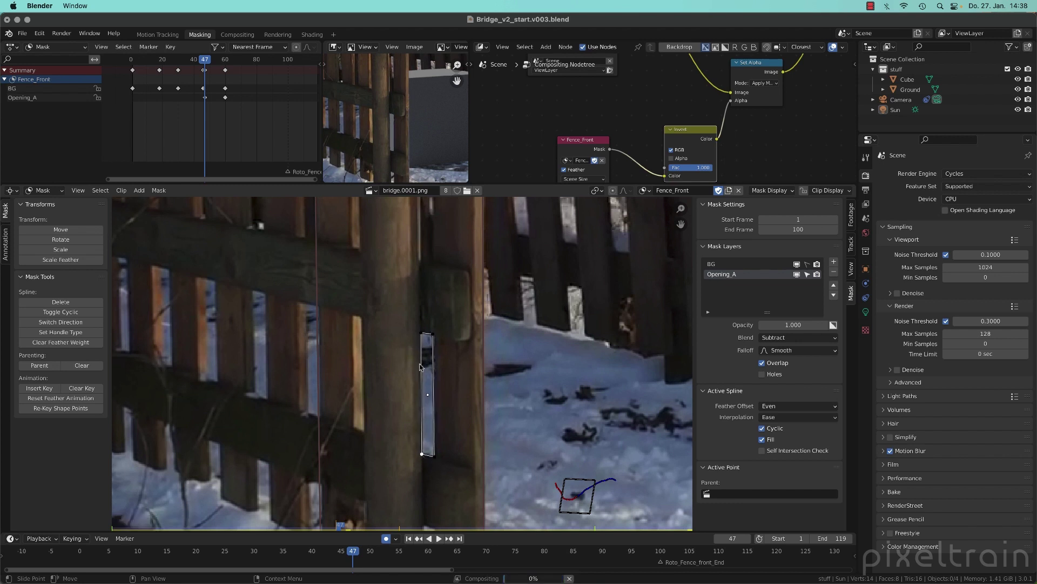
drag(432, 334, 431, 333)
Step: Play through the frames between Opening_A's keyframes at 47 and 60 to check how the mask follows the gap
drag(205, 97, 204, 98)
key(space)
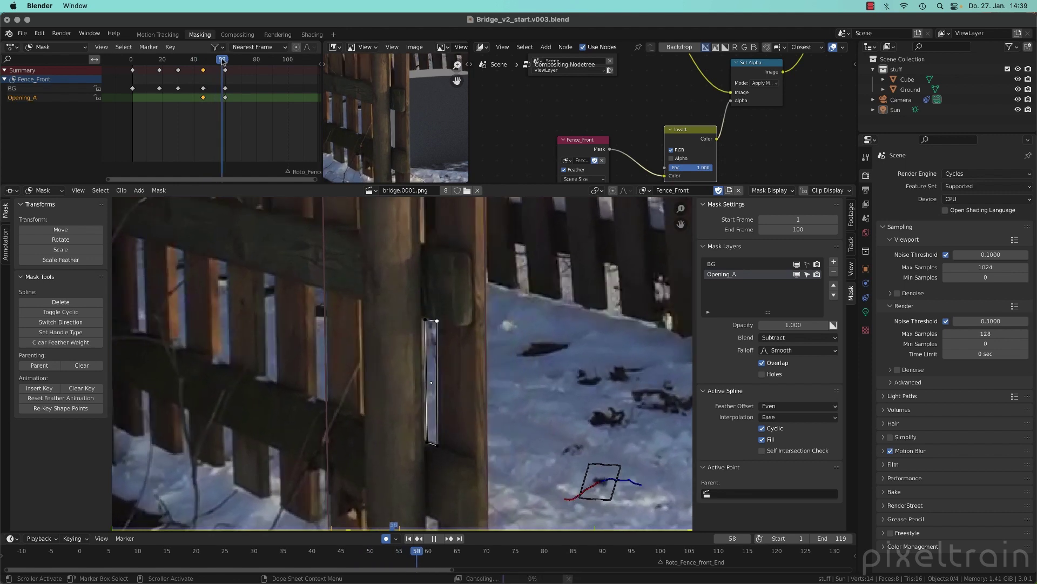
key(space)
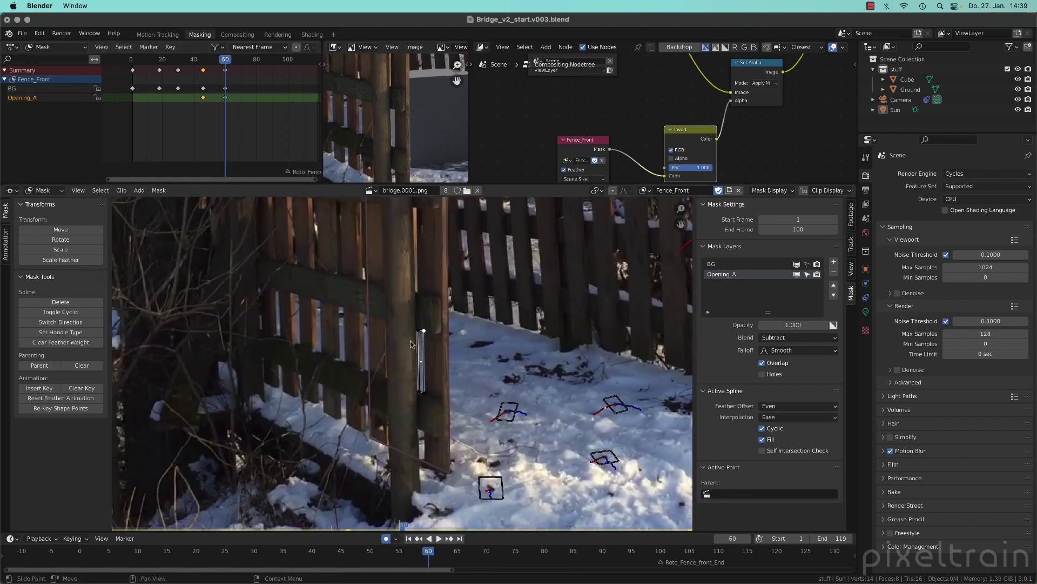
Step: Narrow the Dope Sheet and enlarge the composited viewer in width and height to show the whole railing and cube
scroll(411, 343, down, 3)
scroll(411, 343, up, 2)
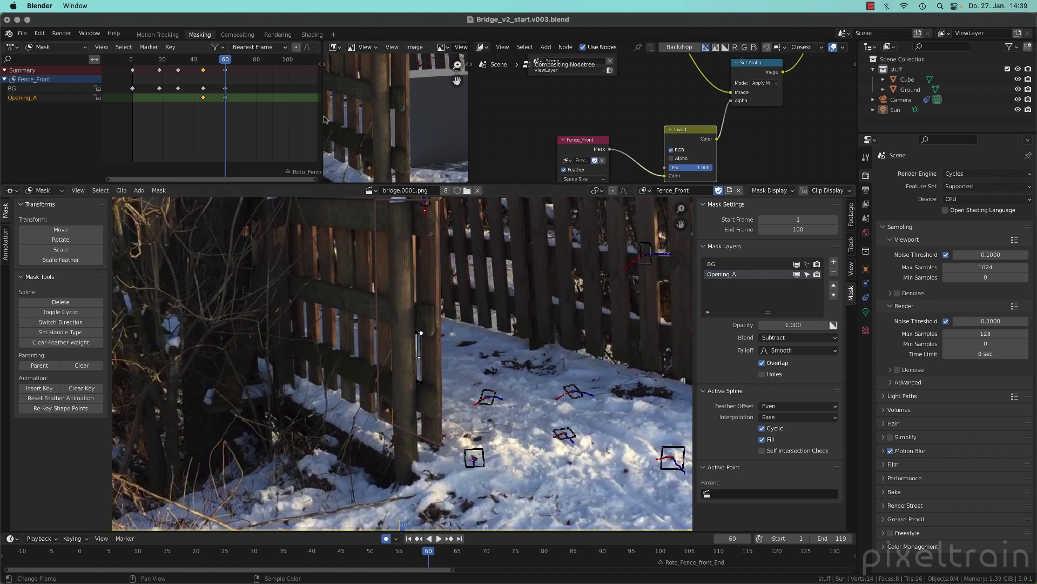
drag(323, 117, 170, 116)
scroll(314, 112, down, 2)
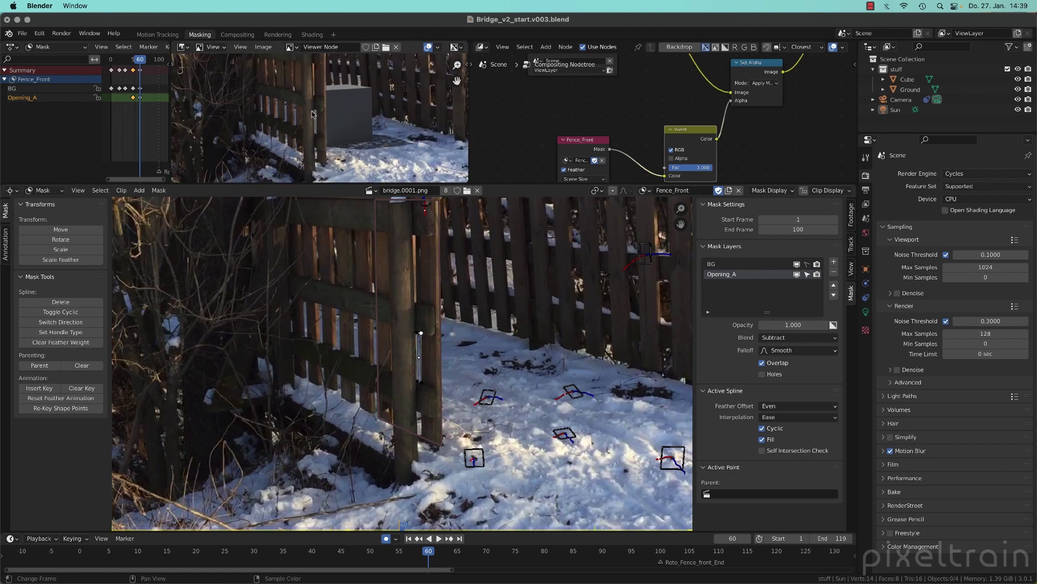
drag(469, 106, 499, 135)
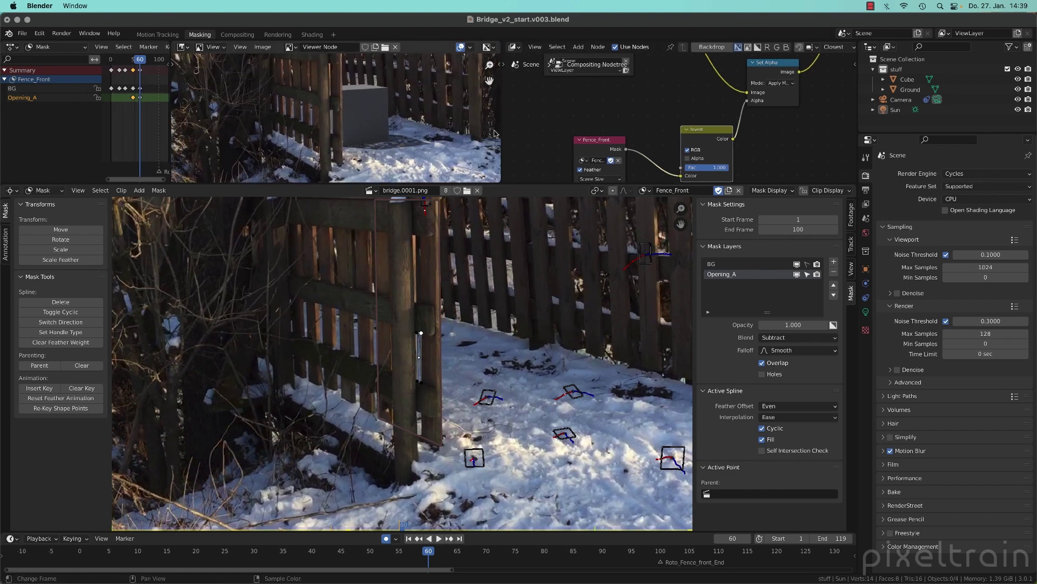
drag(491, 182, 491, 264)
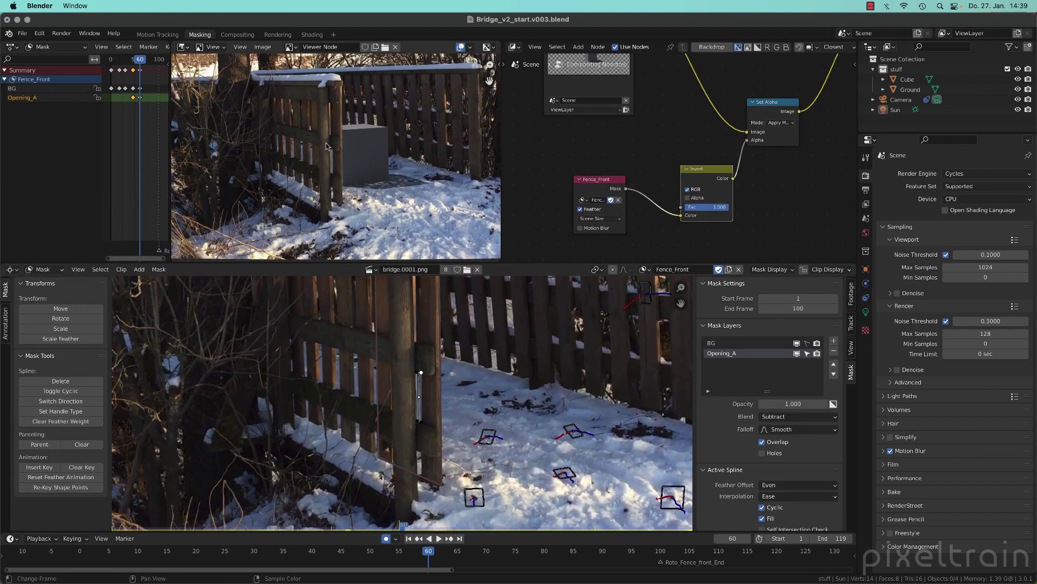